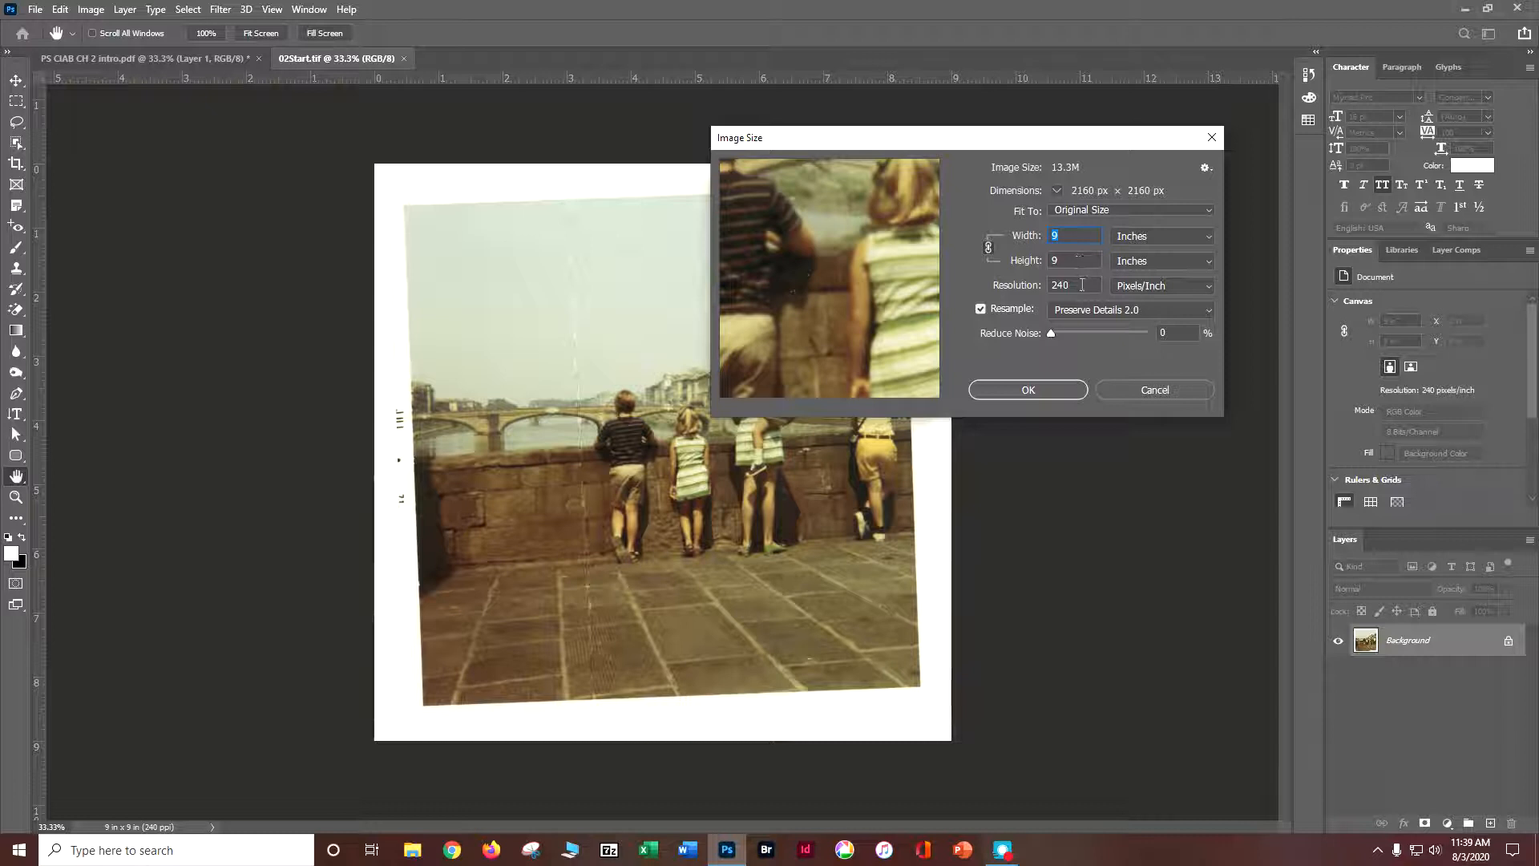
Examine the photo's width, height and resolution in the Image Size settings
left_click(1087, 283)
left_click(1040, 392)
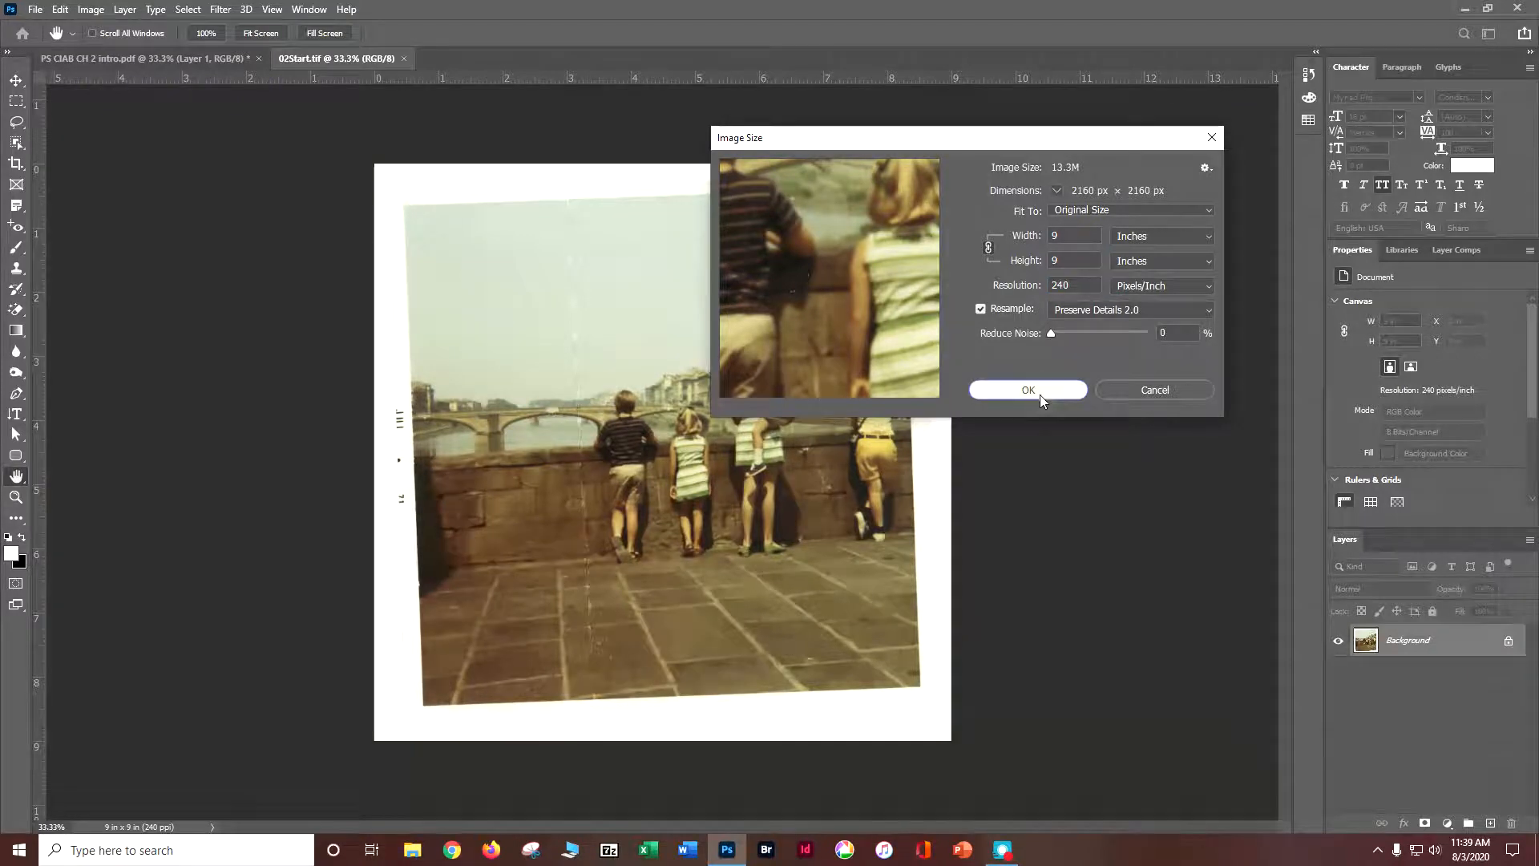
key("m")
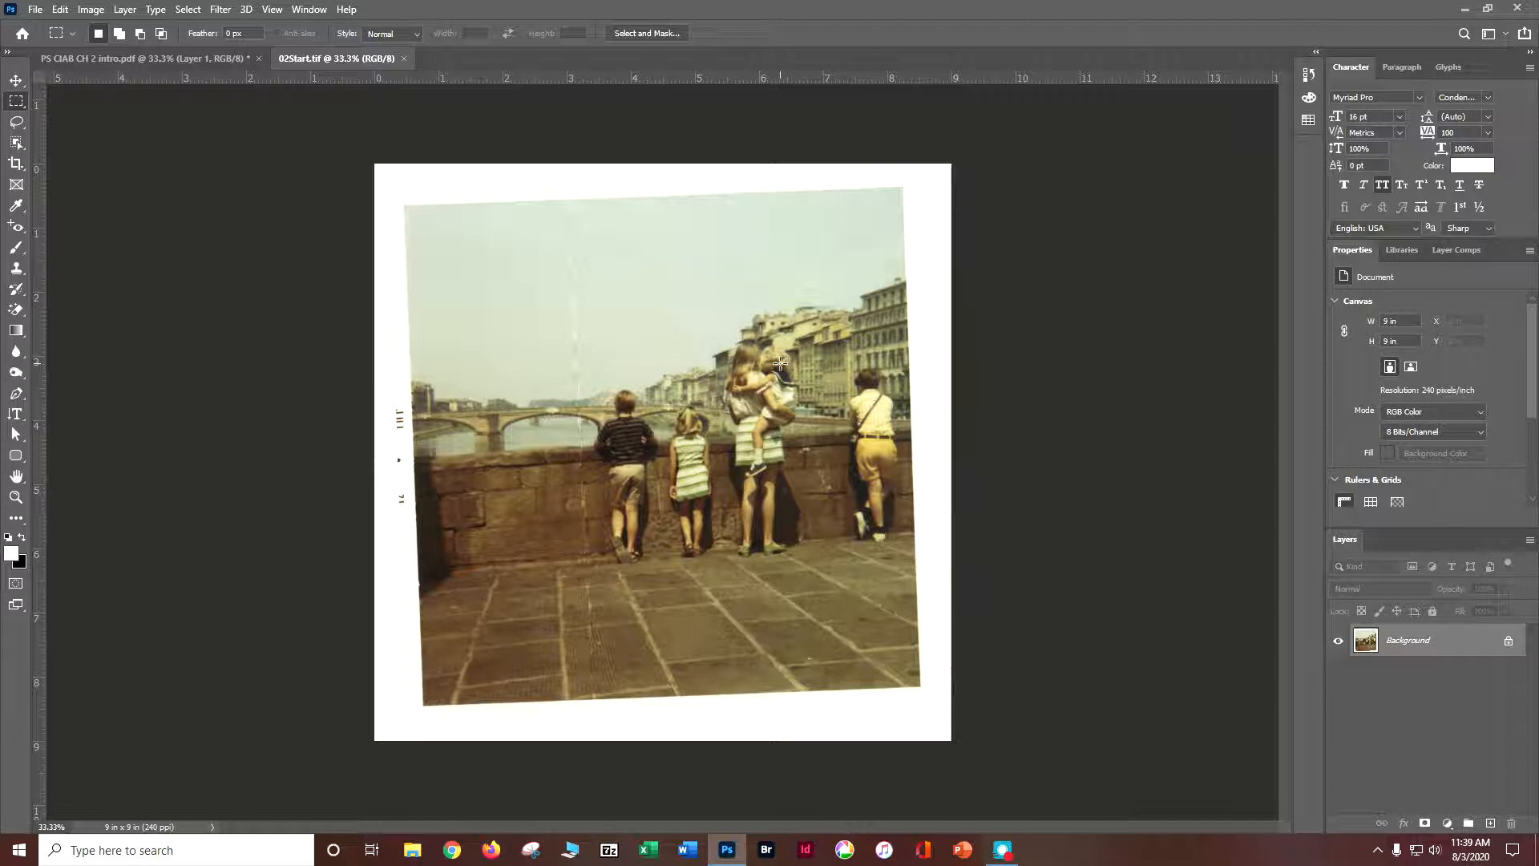
Begin saving the photo under a new name made of the author's name followed by "_PS CIAB CH 2.psd"
left_click(34, 10)
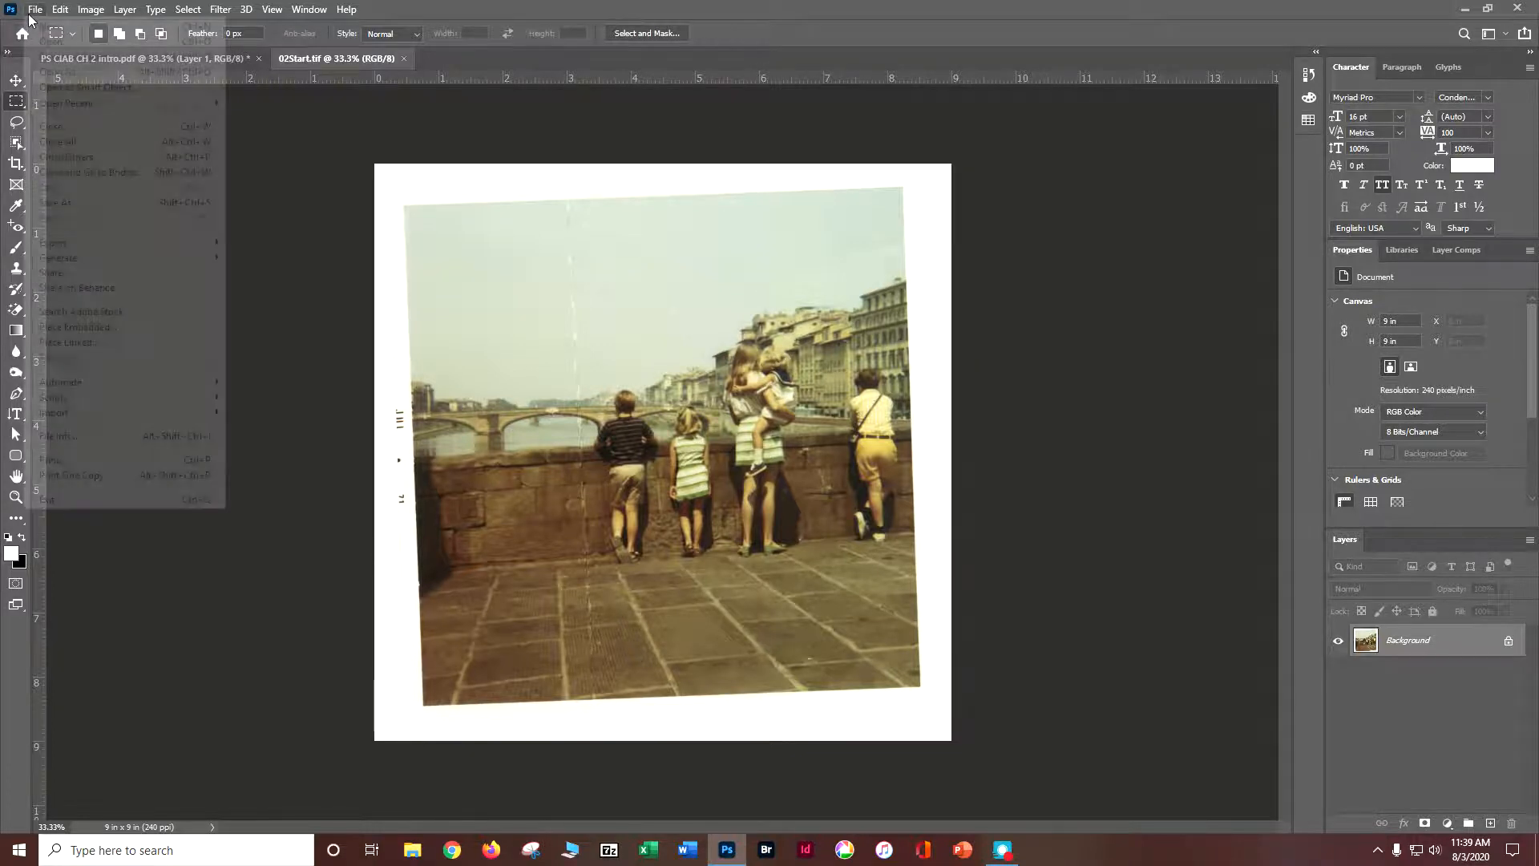
left_click(61, 204)
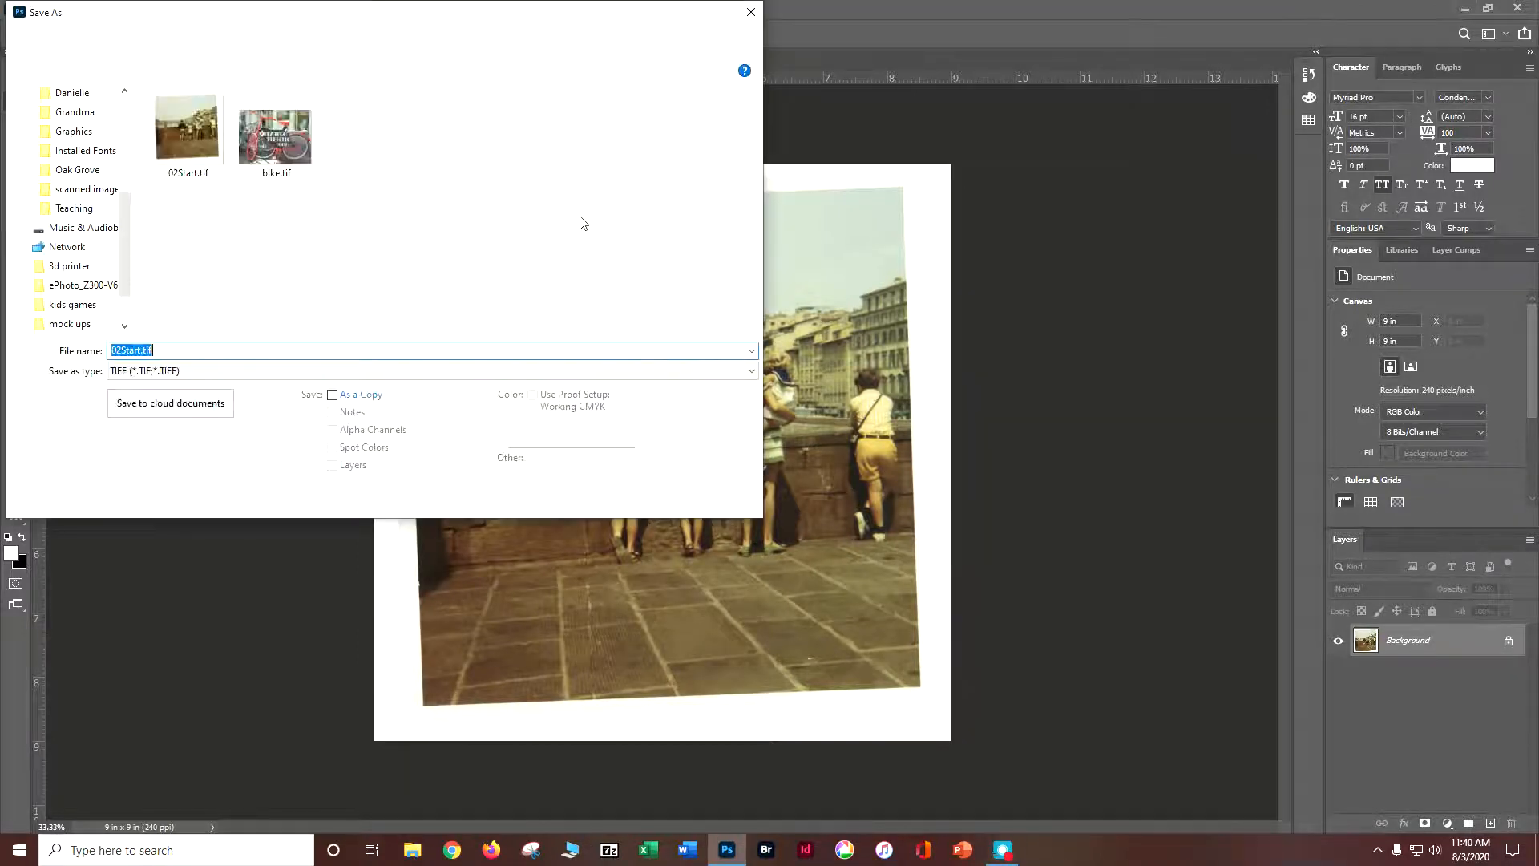
type("doser_")
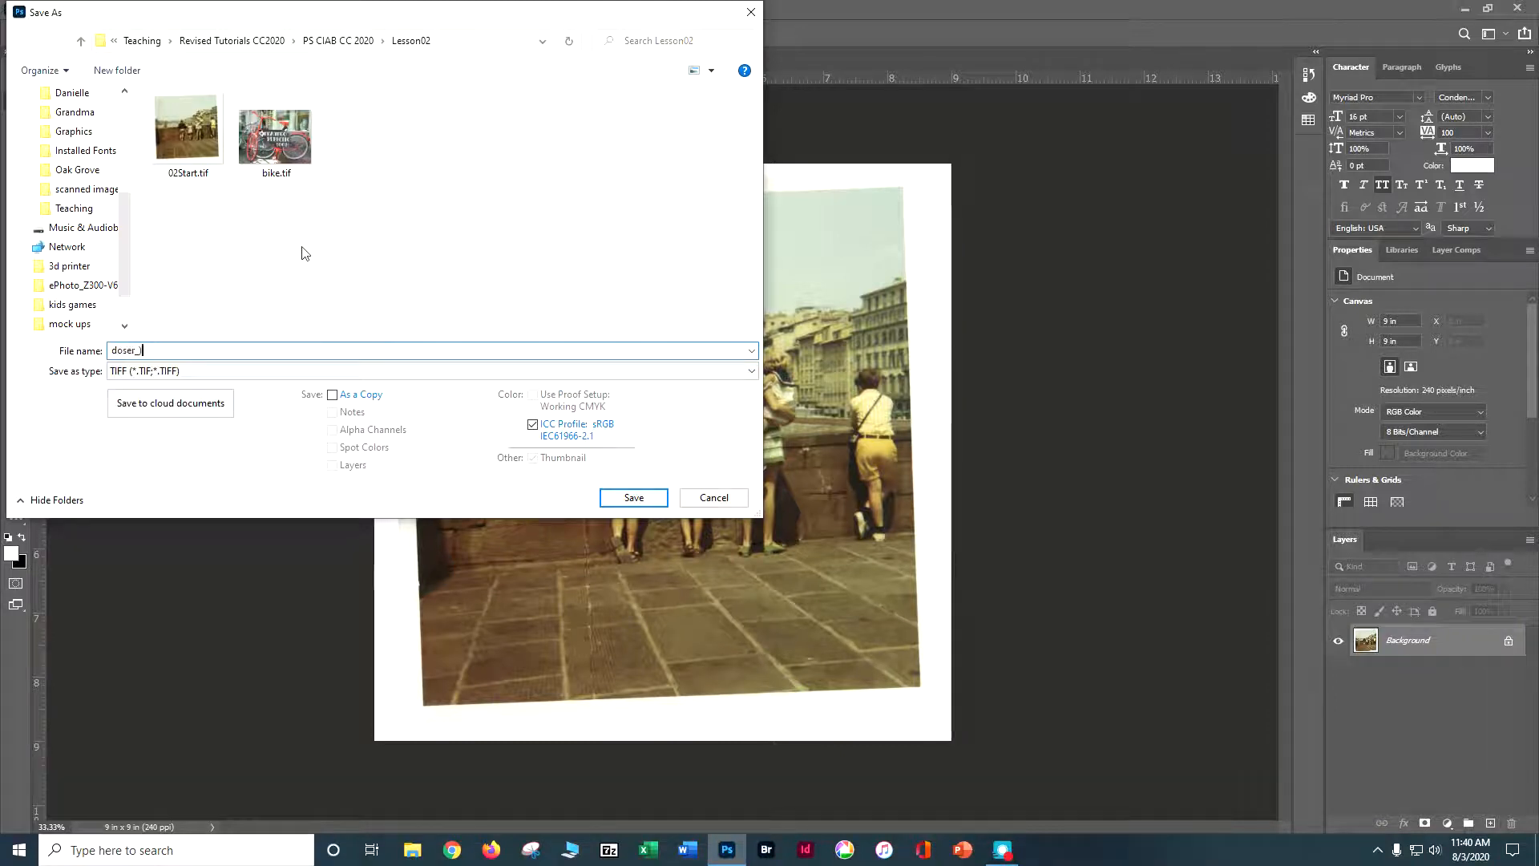
type("ps ciab")
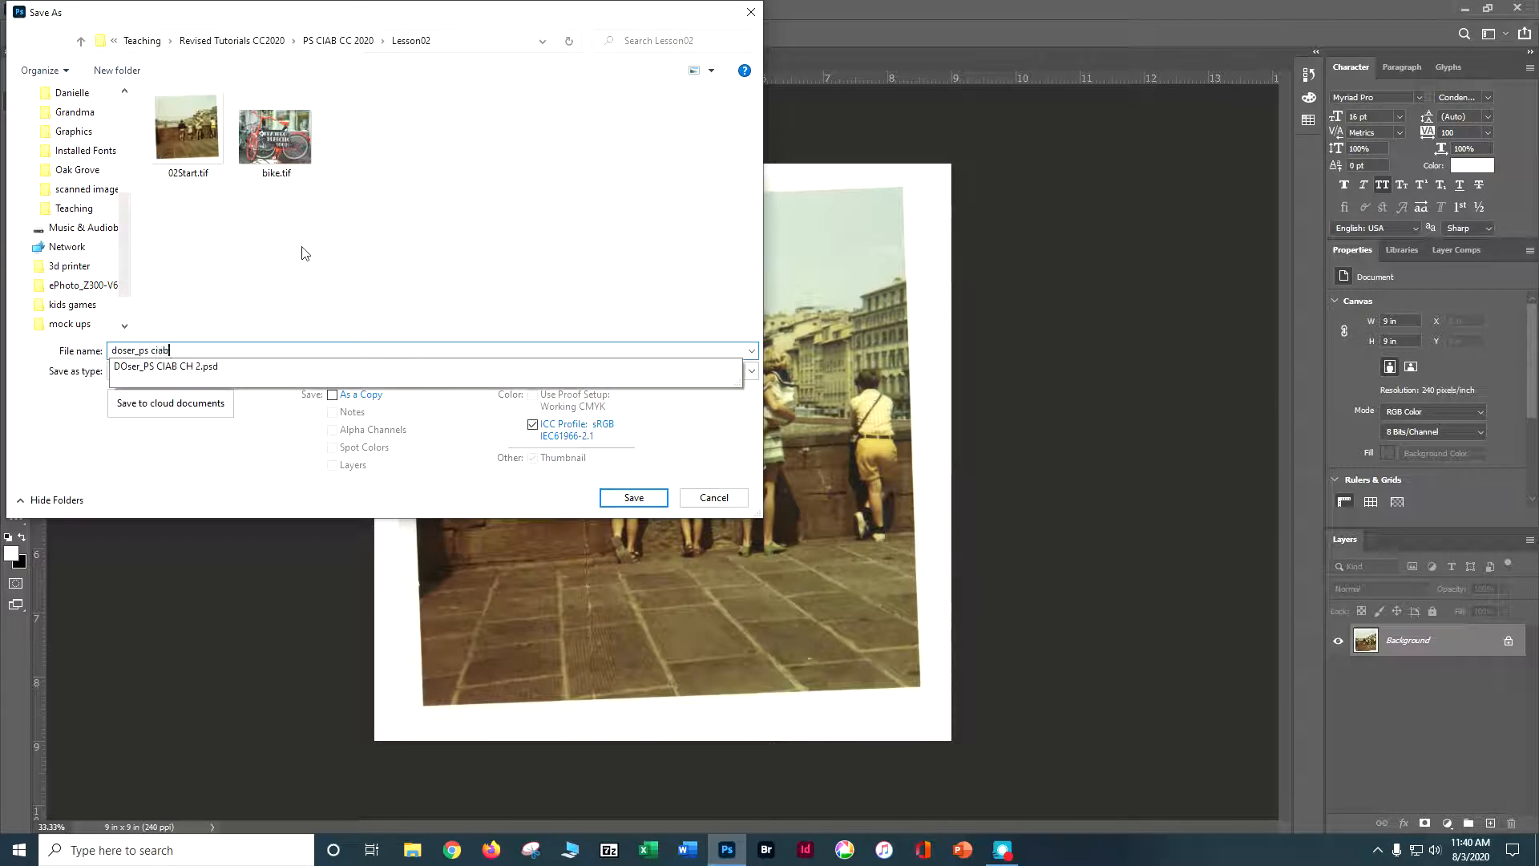
type(" ch 2.psd")
left_click(233, 368)
Choose the Photoshop (PSD) format and save the file into the Lesson02 folder, replacing the existing copy
left_click(233, 371)
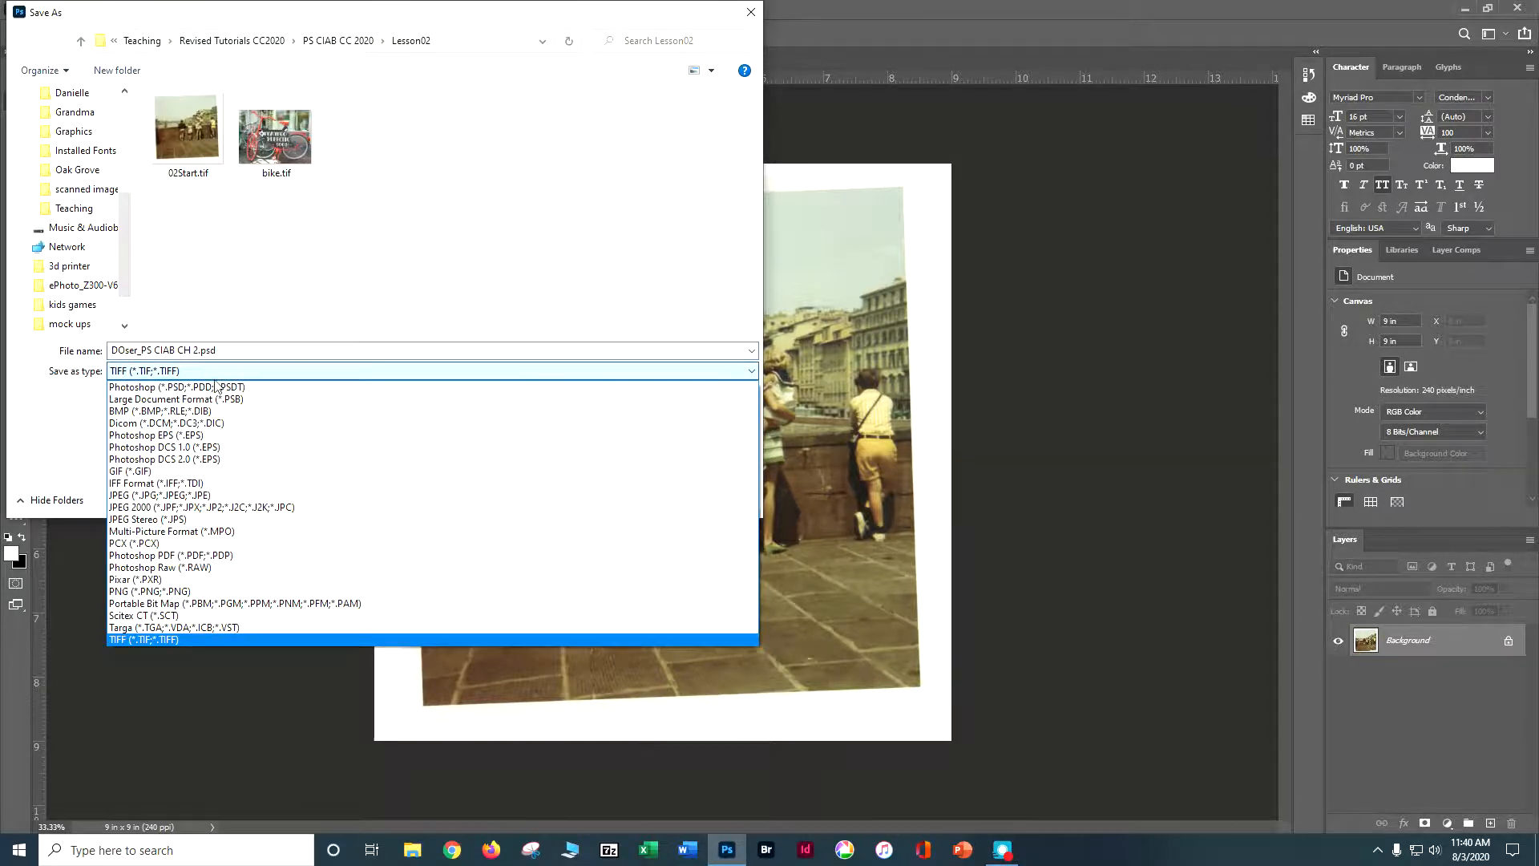
left_click(216, 386)
left_click(212, 371)
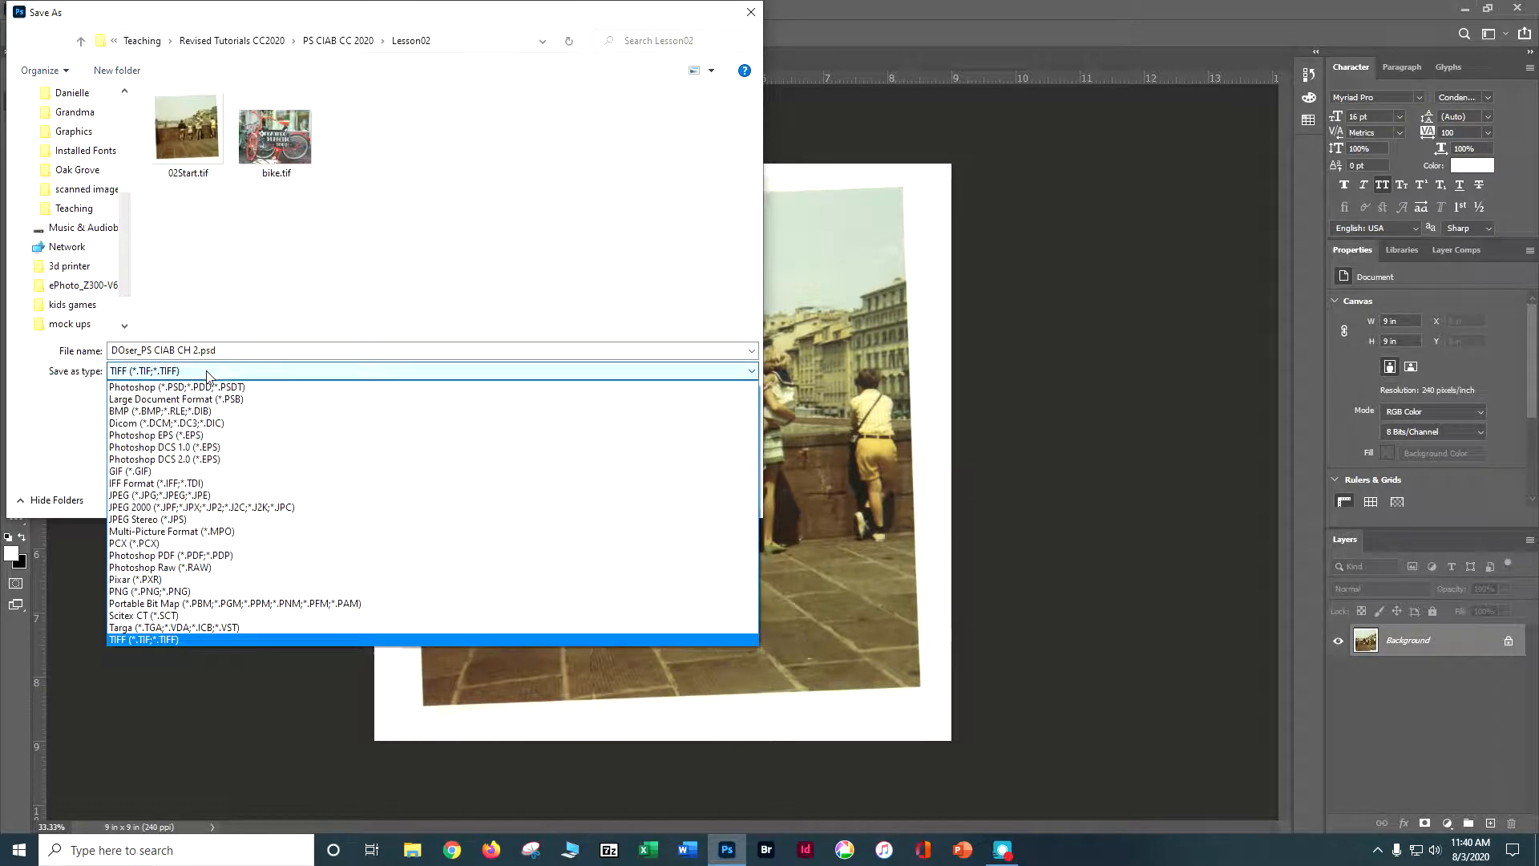
left_click(198, 388)
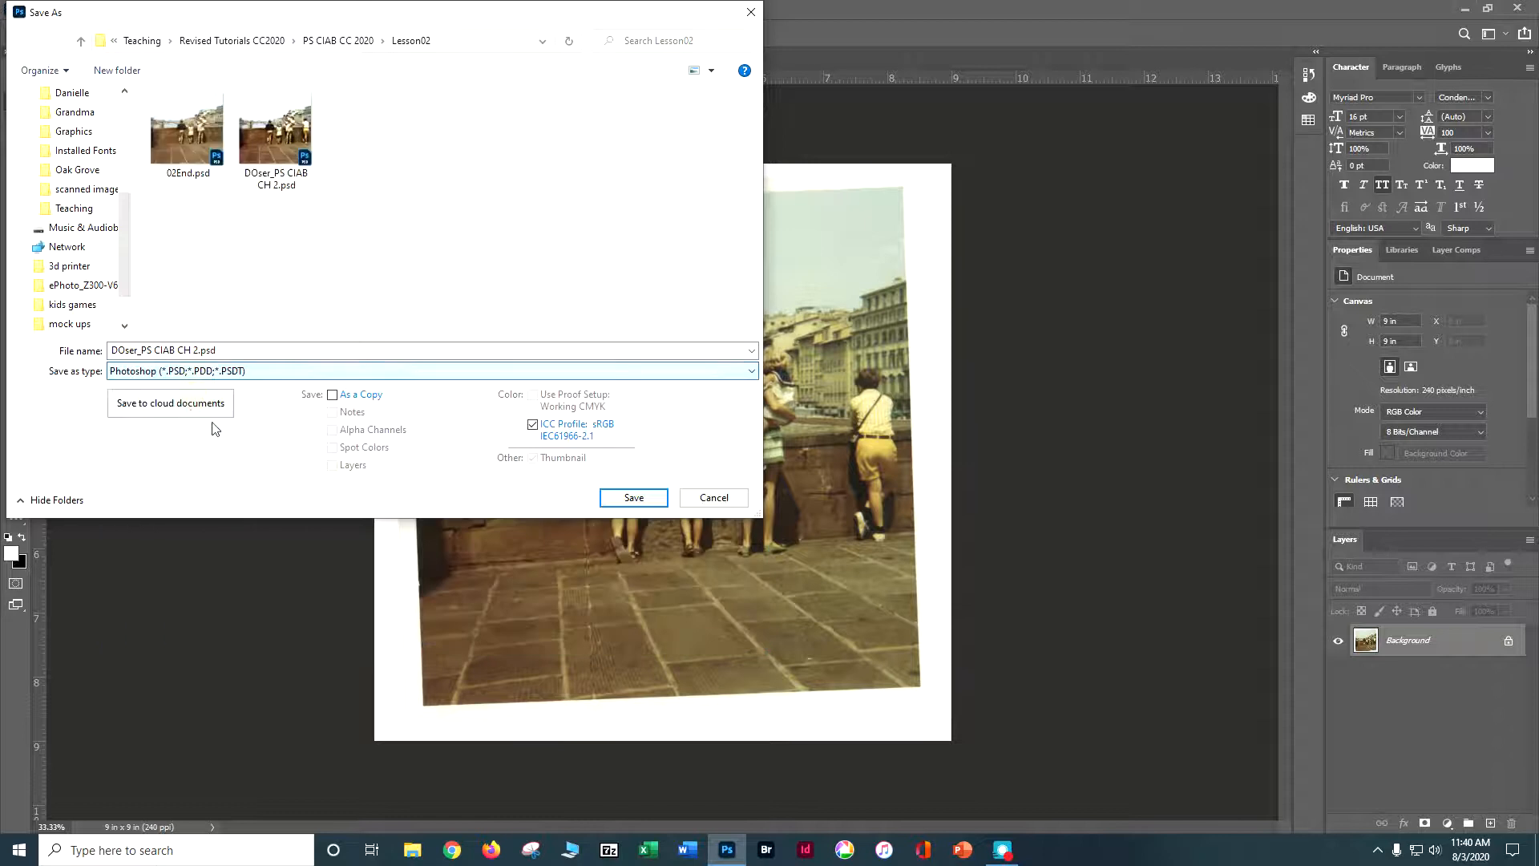
left_click(630, 503)
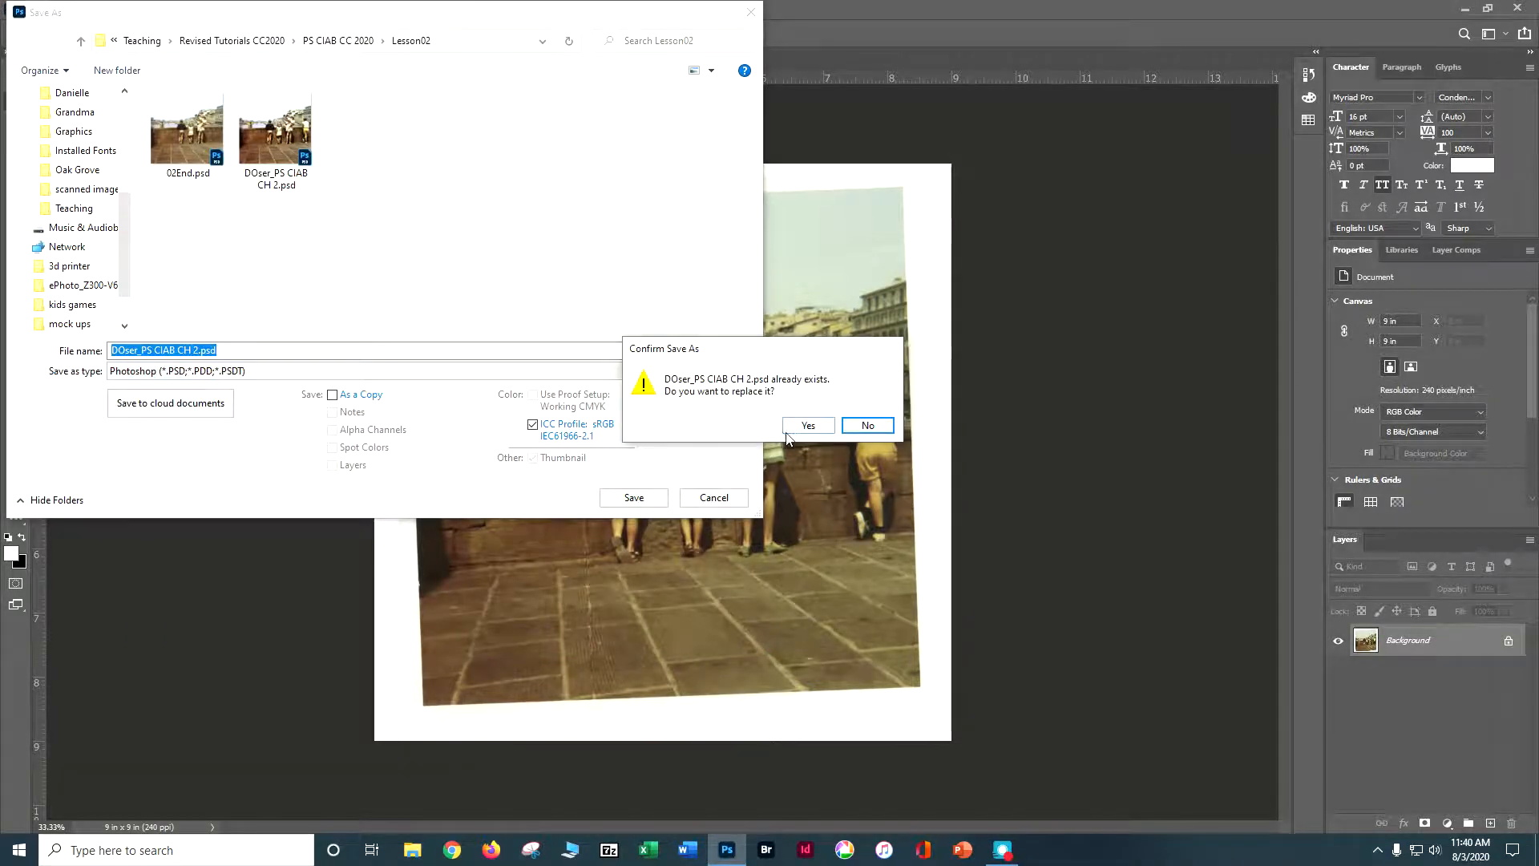
left_click(804, 426)
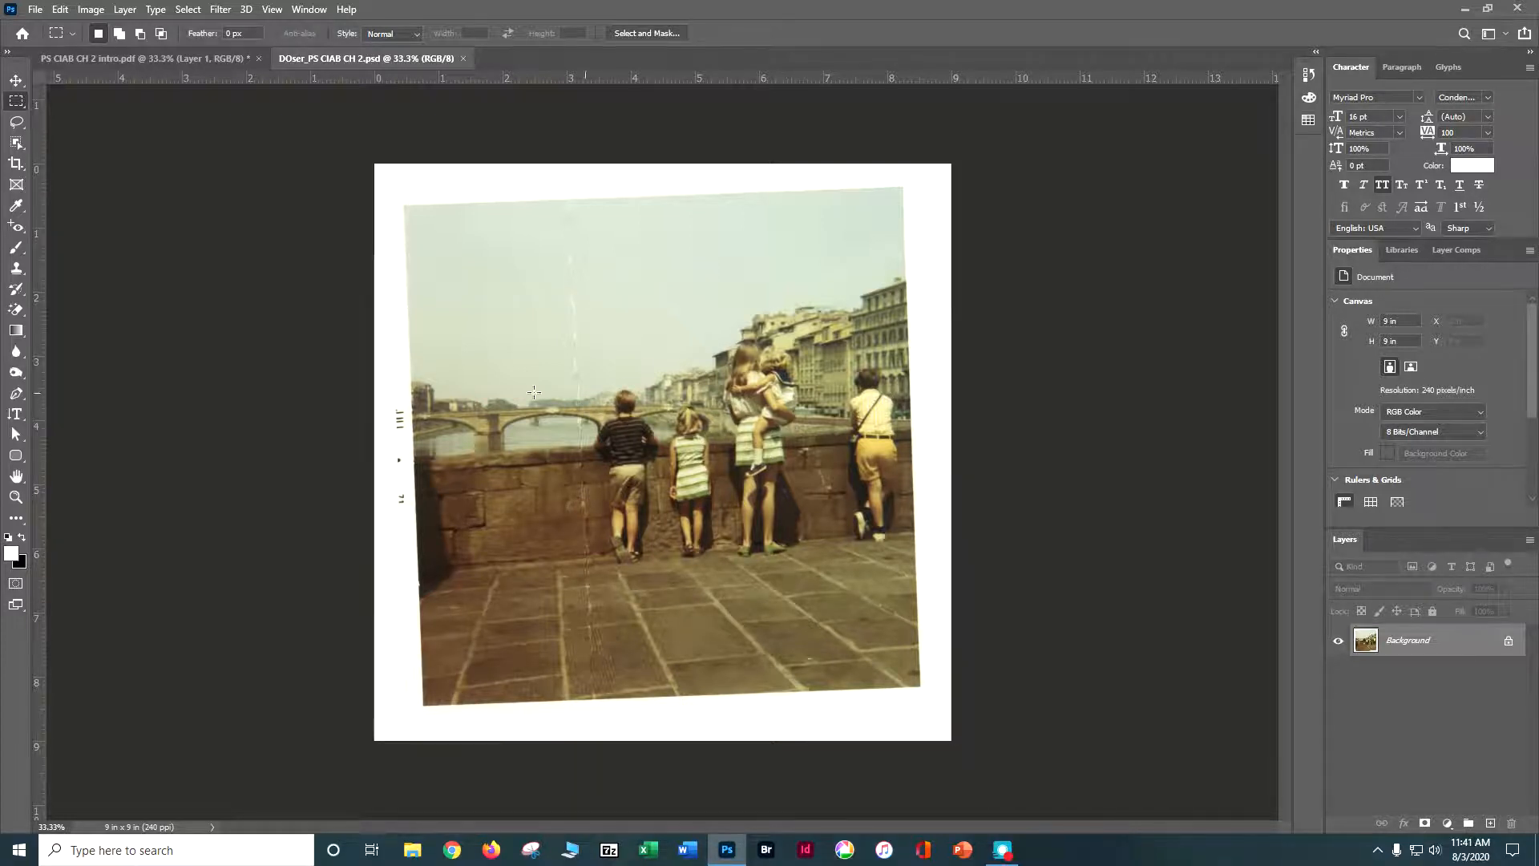
Switch to the workspace layout that has the Color, Adjustments, Layers and Notes panels
left_click(302, 10)
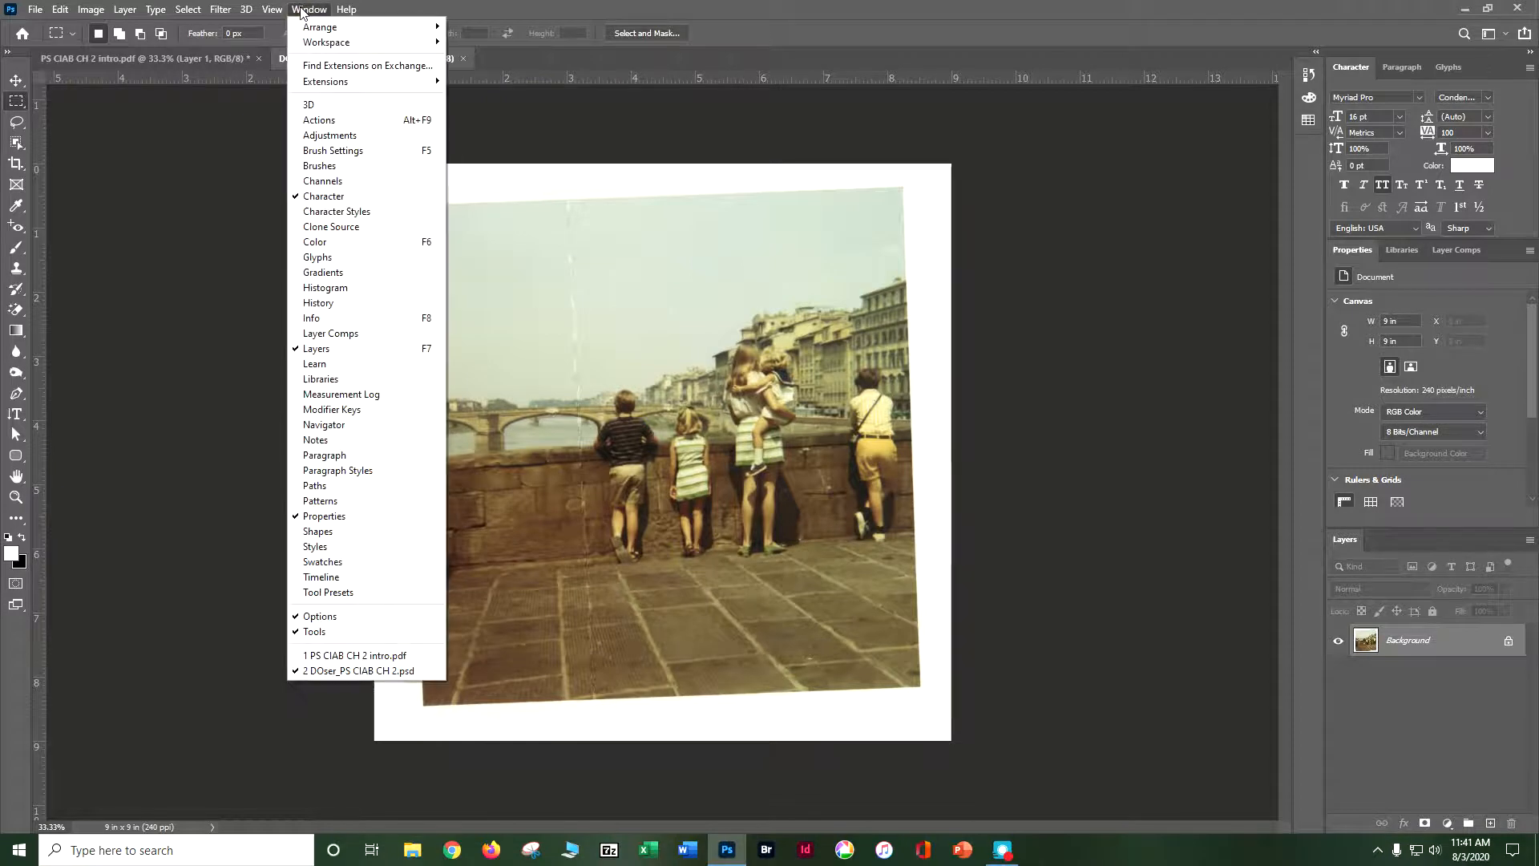
mouse_move(355, 46)
left_click(465, 42)
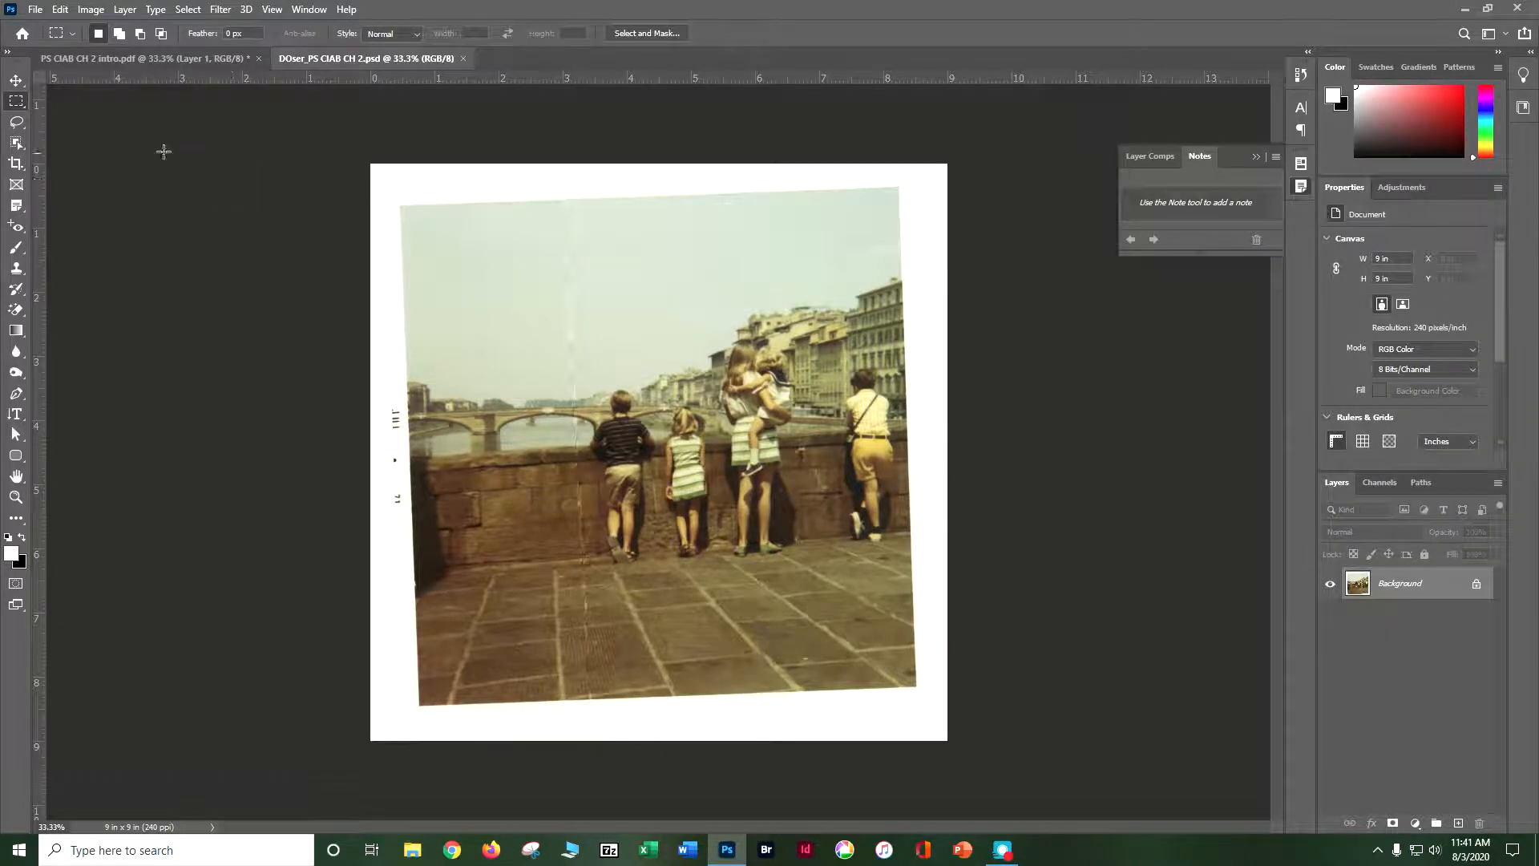
Set the Crop tool to W x H x Resolution with 7 in width, 7 in height and 200 px/in
left_click(14, 168)
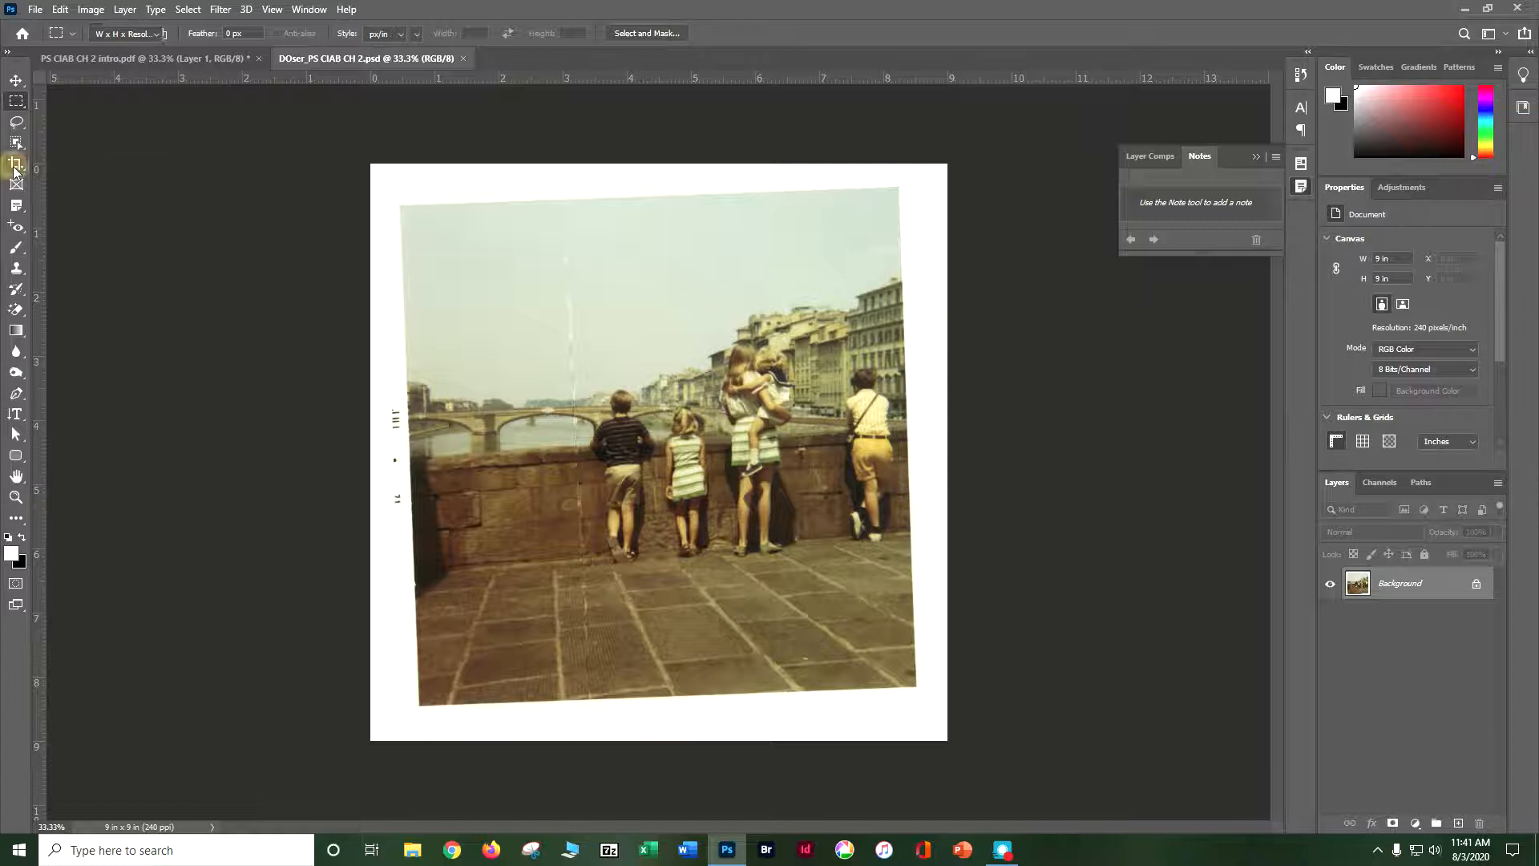
left_click(52, 167)
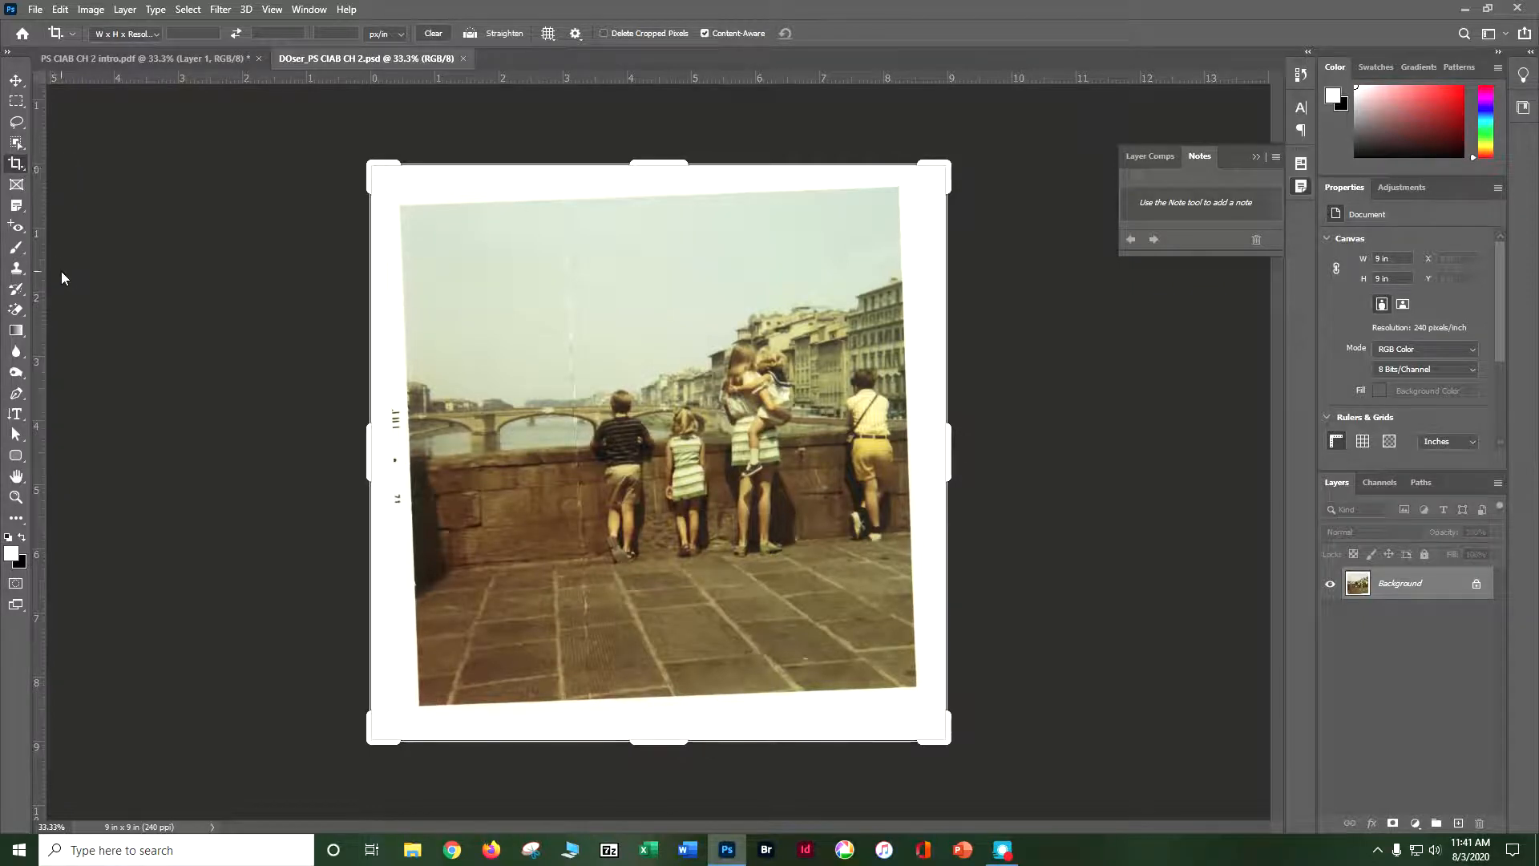
left_click(152, 36)
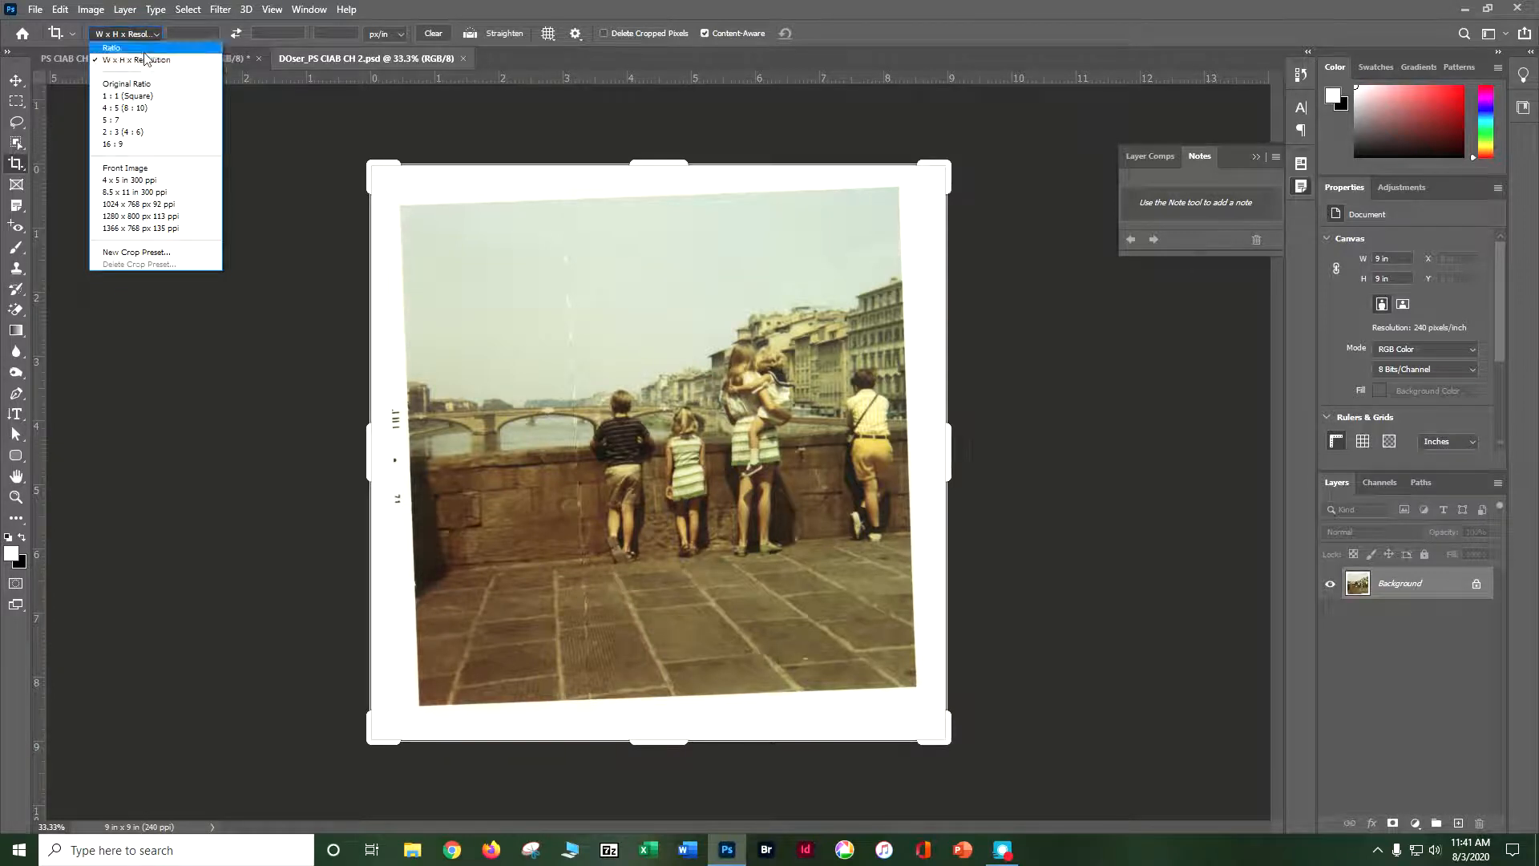
left_click(144, 60)
left_click(180, 31)
left_click(262, 30)
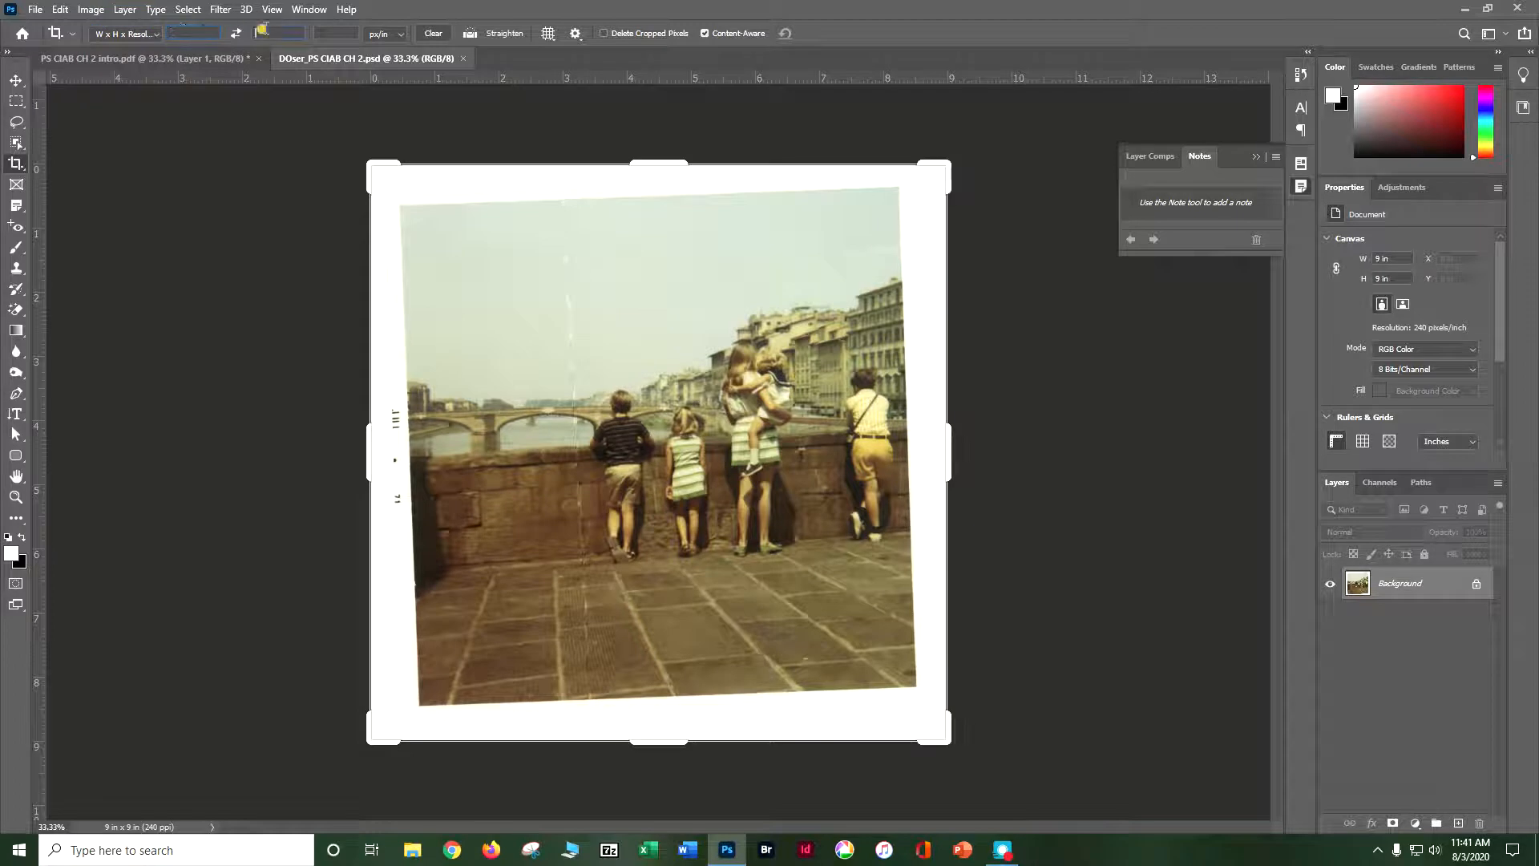
left_click(191, 32)
type("7")
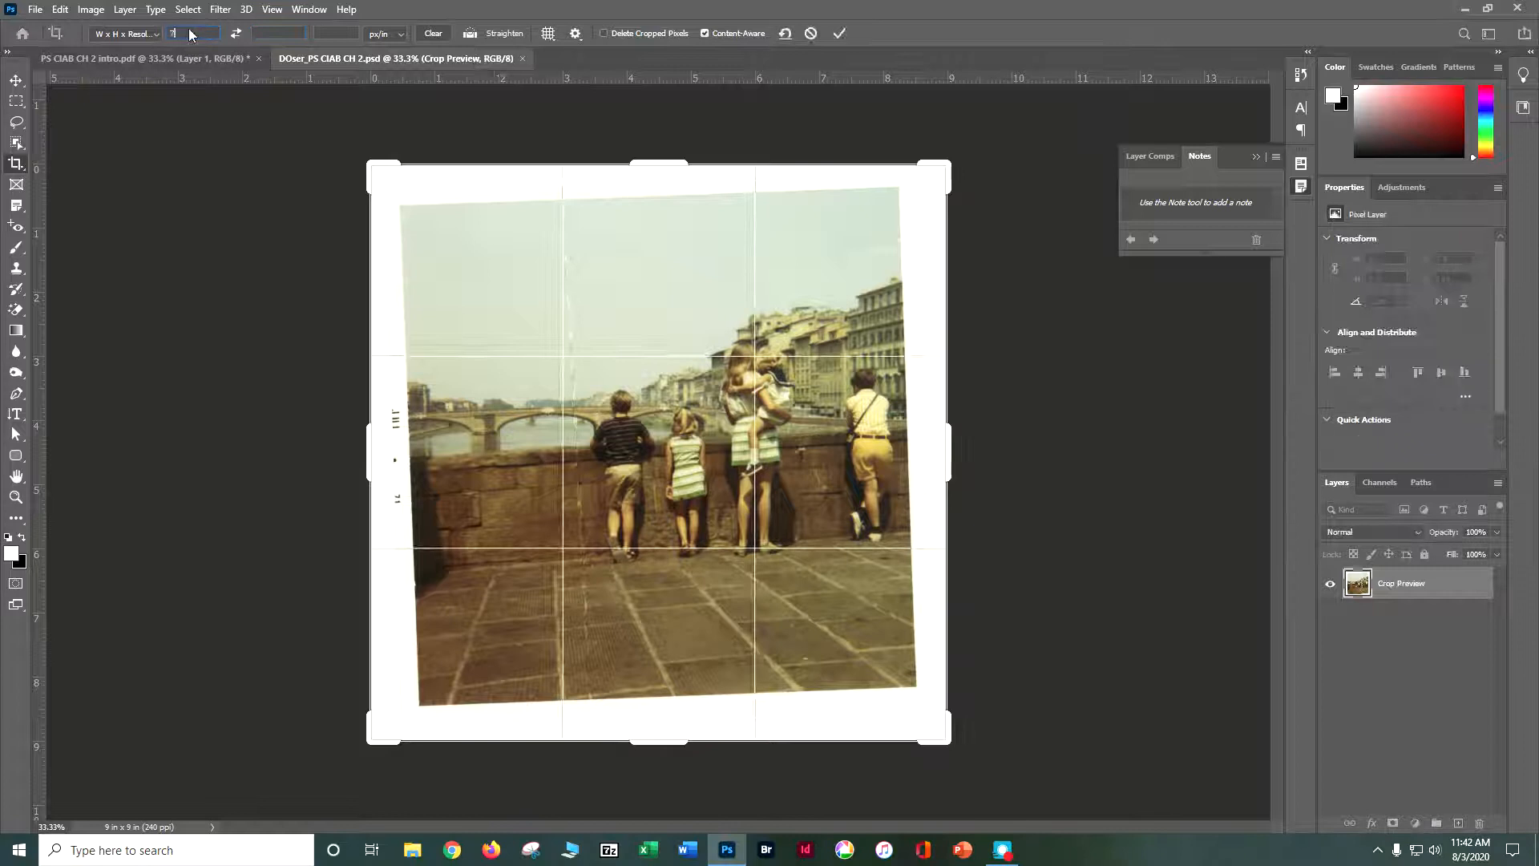
left_click(259, 34)
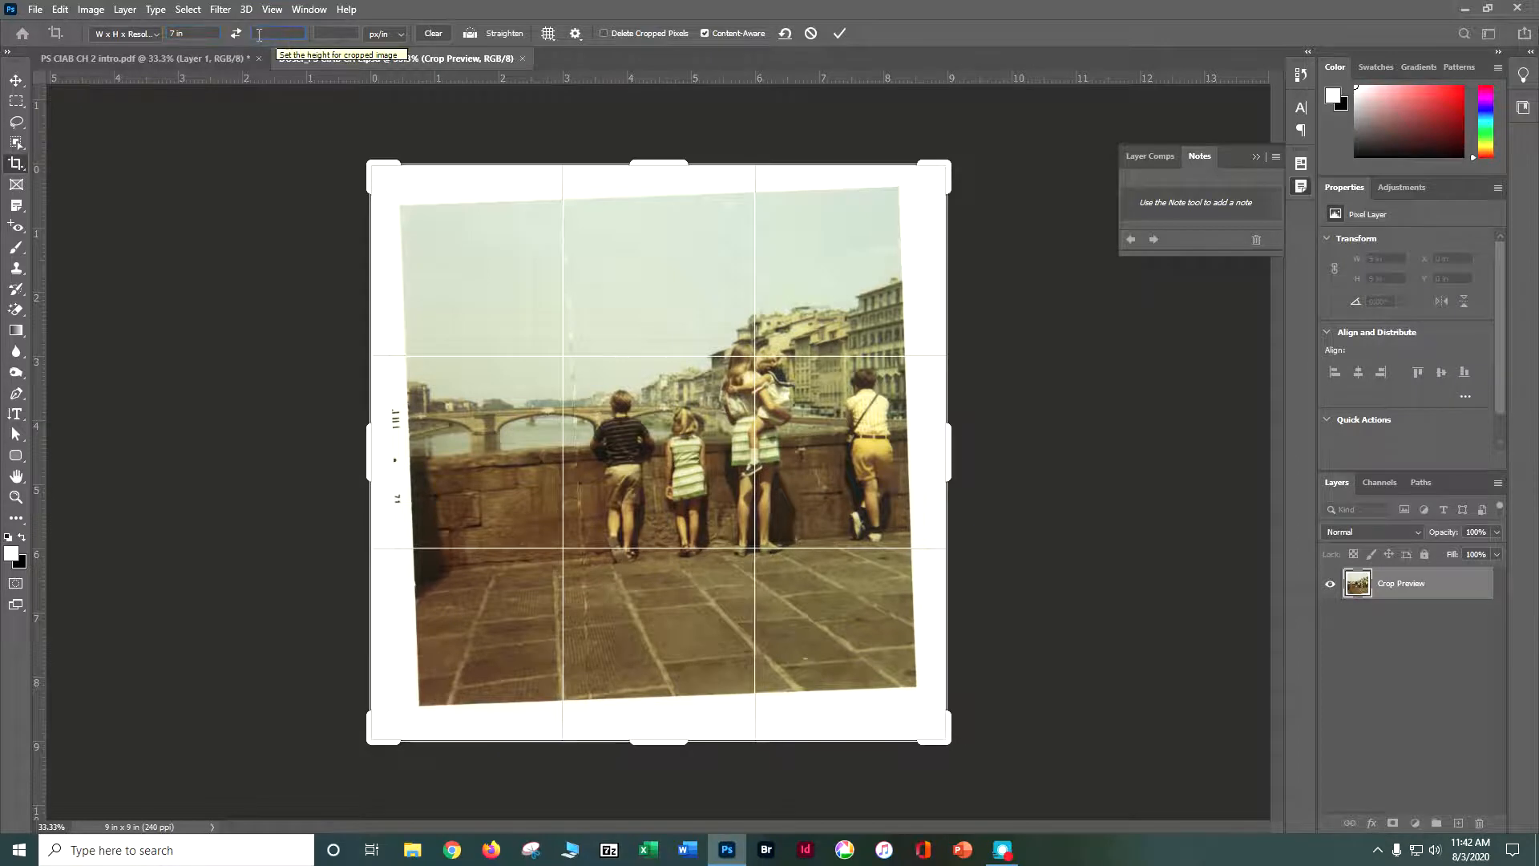
type("7")
left_click(333, 33)
type("200")
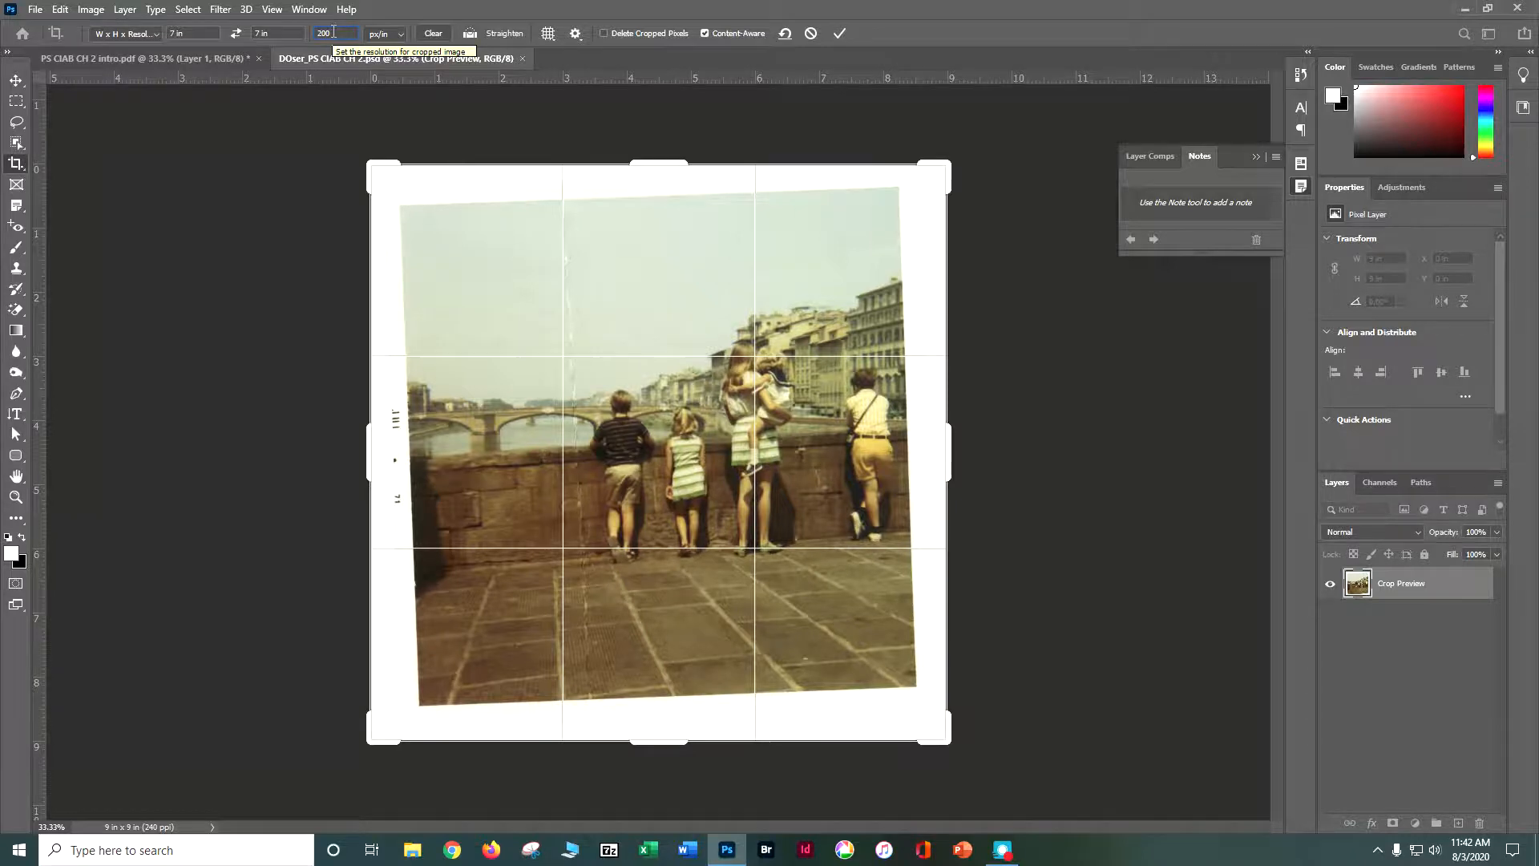
Straighten the photo along its upper edge and tighten the crop frame to exclude the white border
left_click(497, 33)
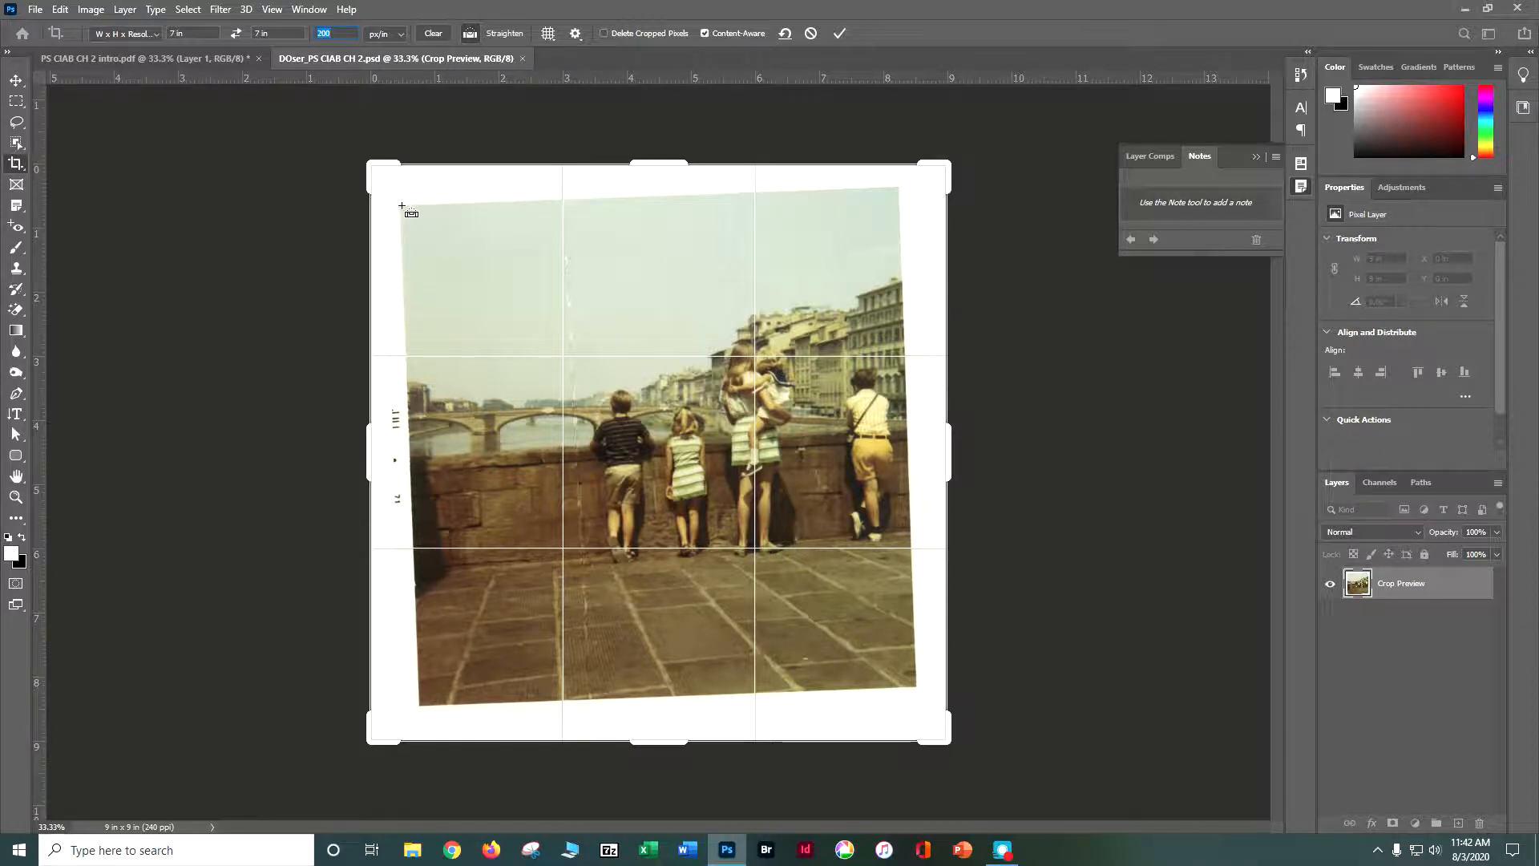
left_click_drag(402, 205, 902, 187)
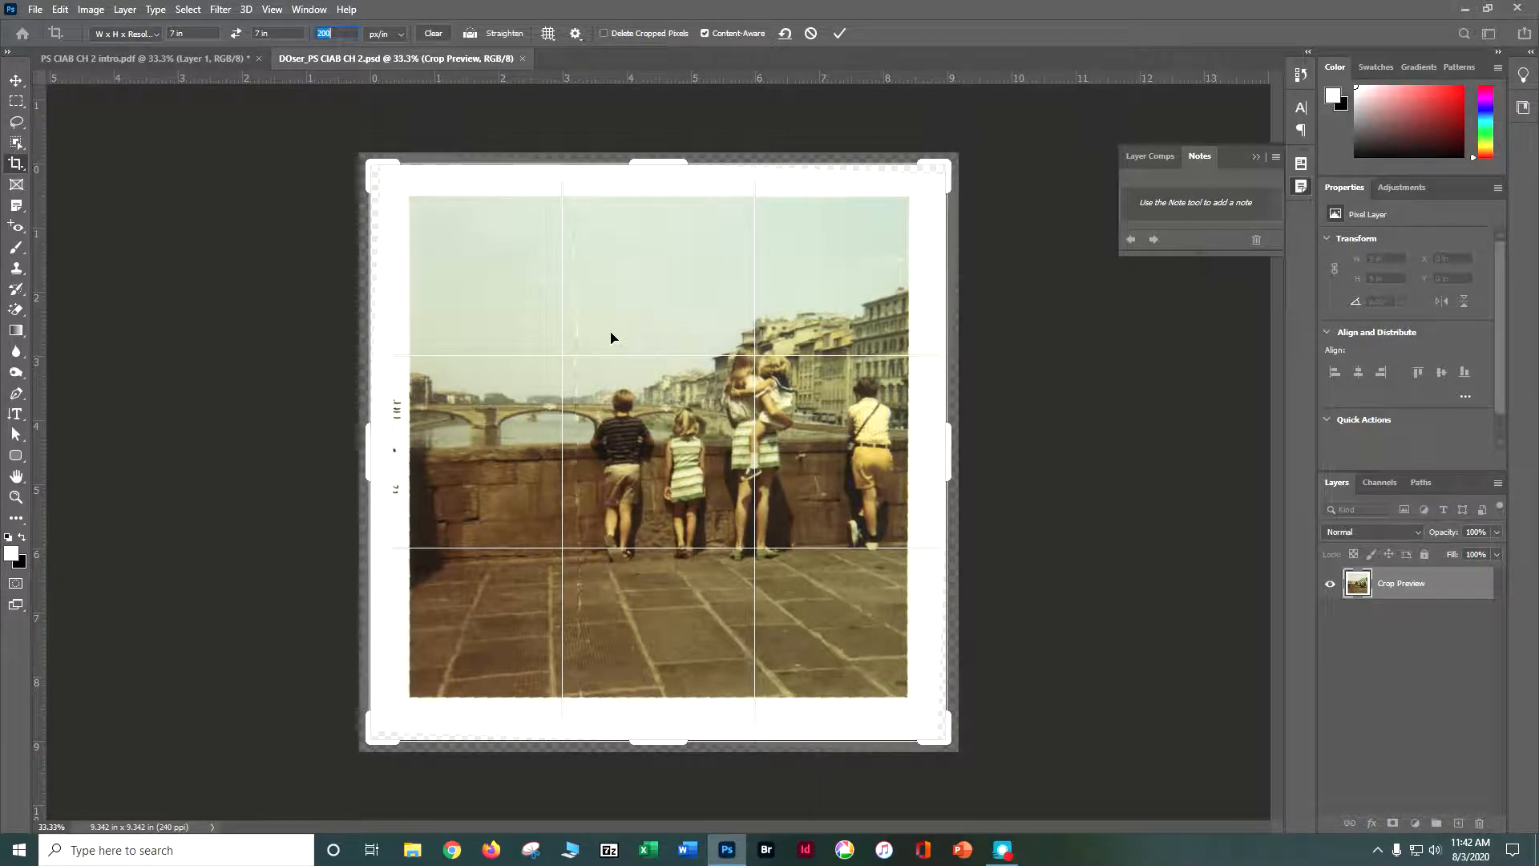
left_click_drag(667, 160, 623, 214)
left_click_drag(612, 291, 567, 345)
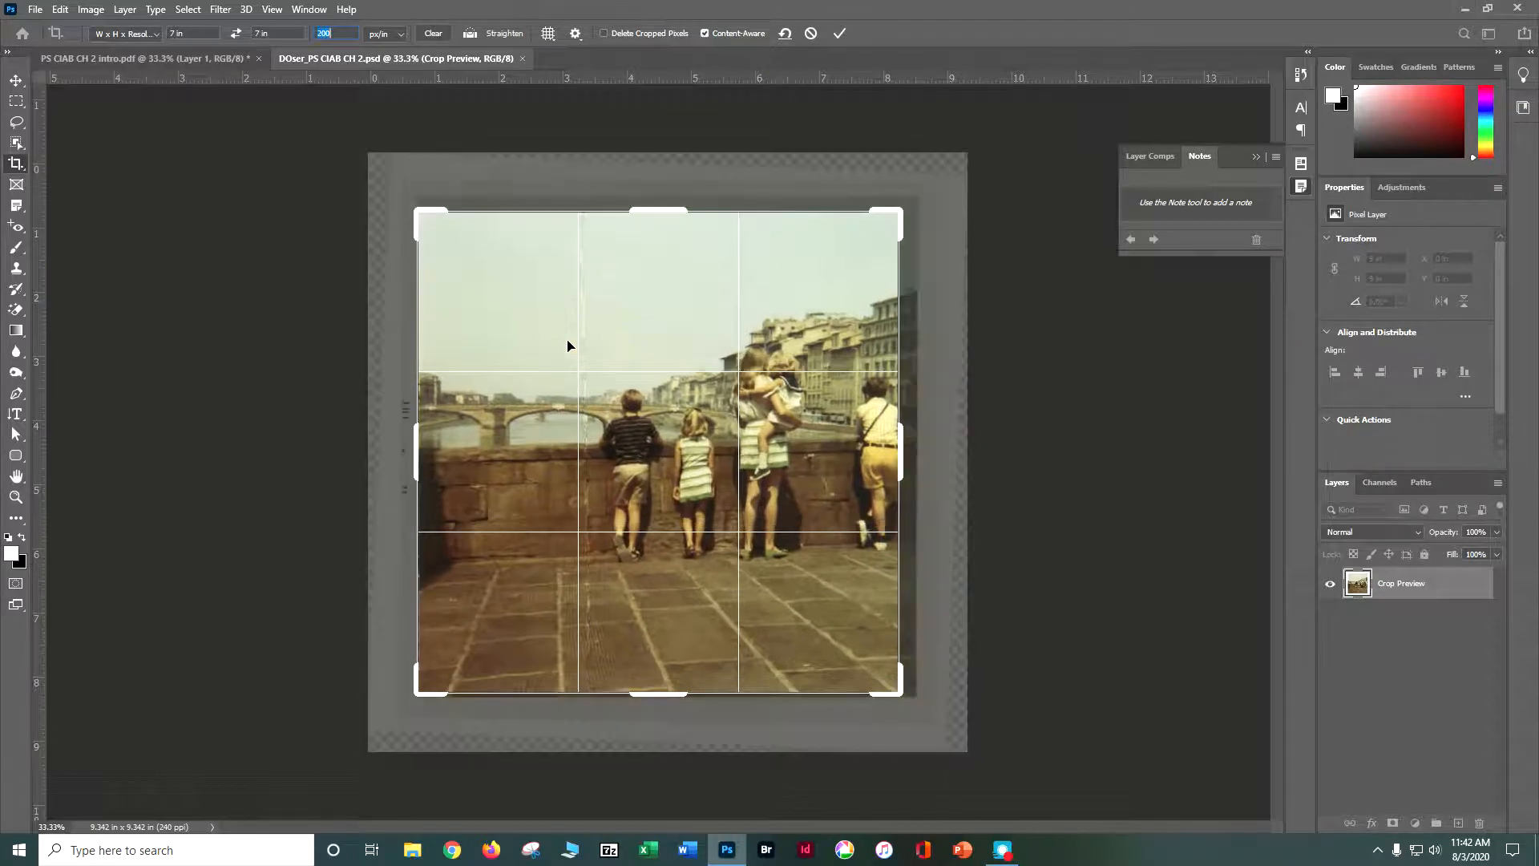
left_click_drag(423, 213, 436, 272)
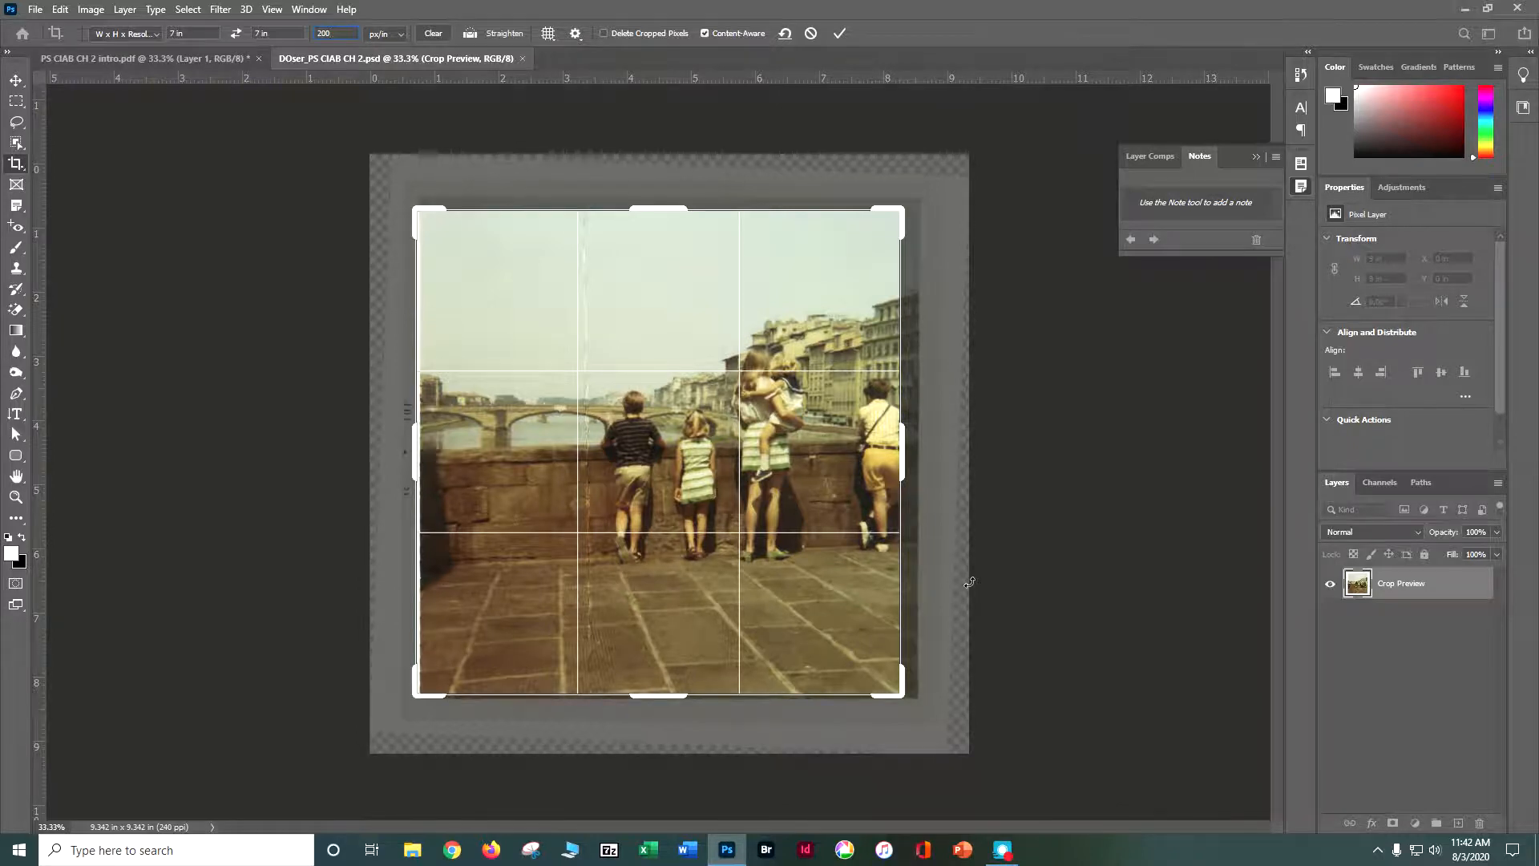
left_click(785, 429)
left_click_drag(785, 429, 766, 425)
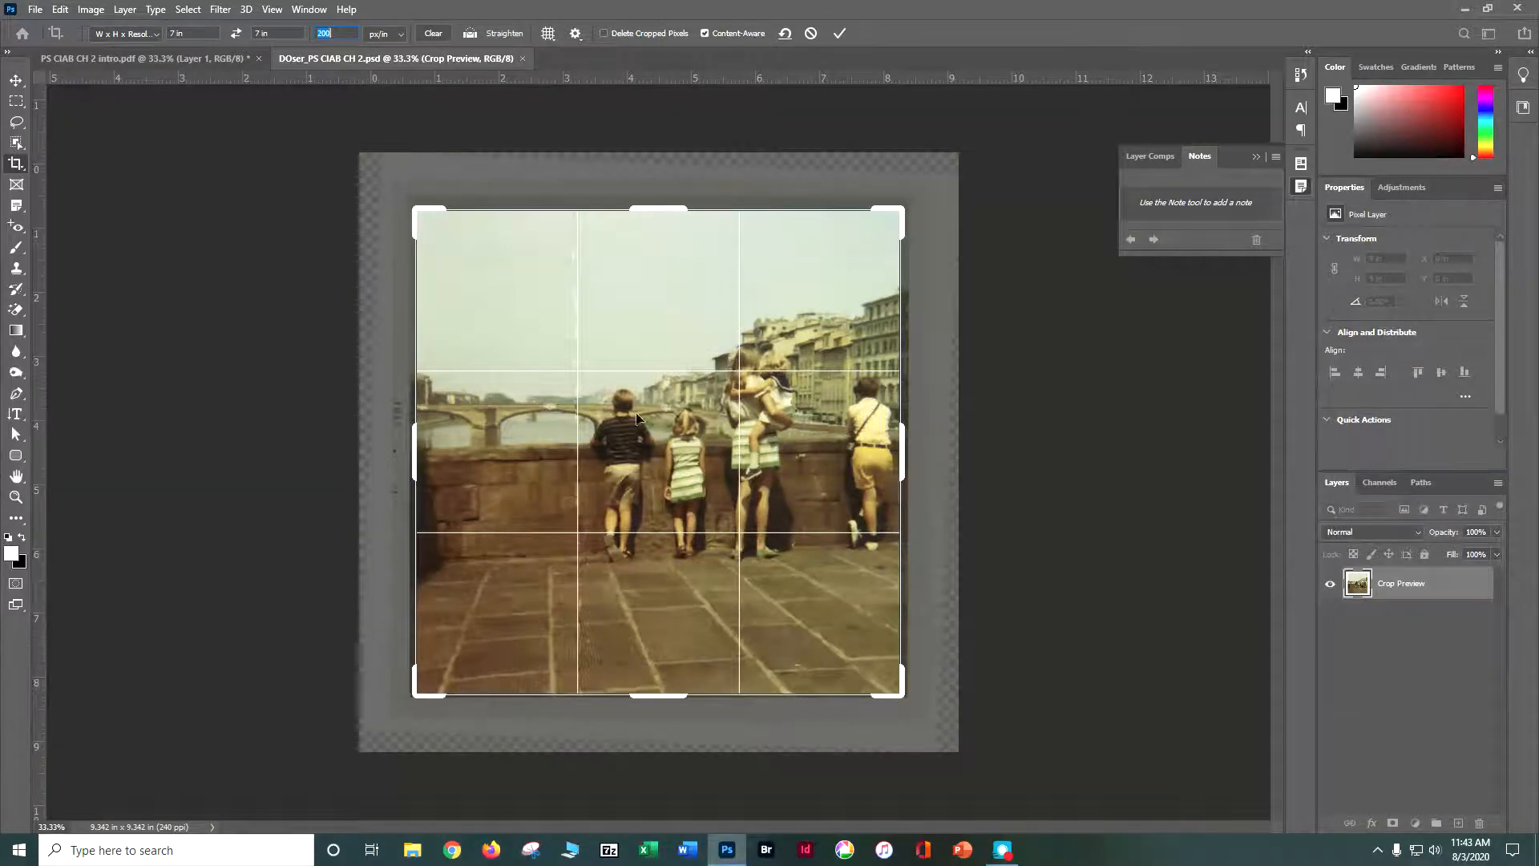
Apply the crop with Delete Cropped Pixels turned on, and collapse the Notes panel
left_click(602, 34)
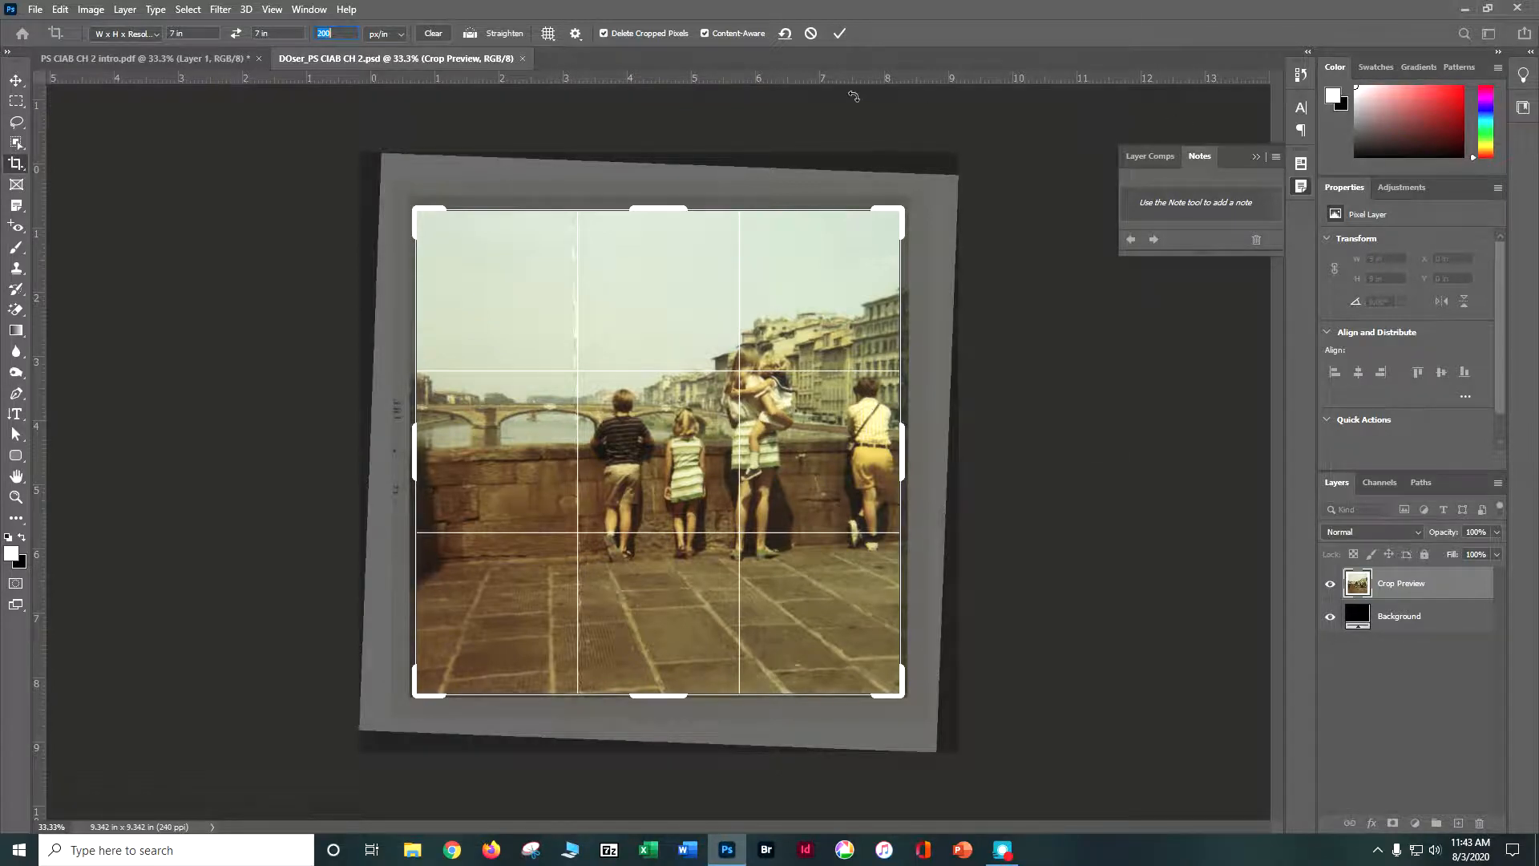
left_click(842, 33)
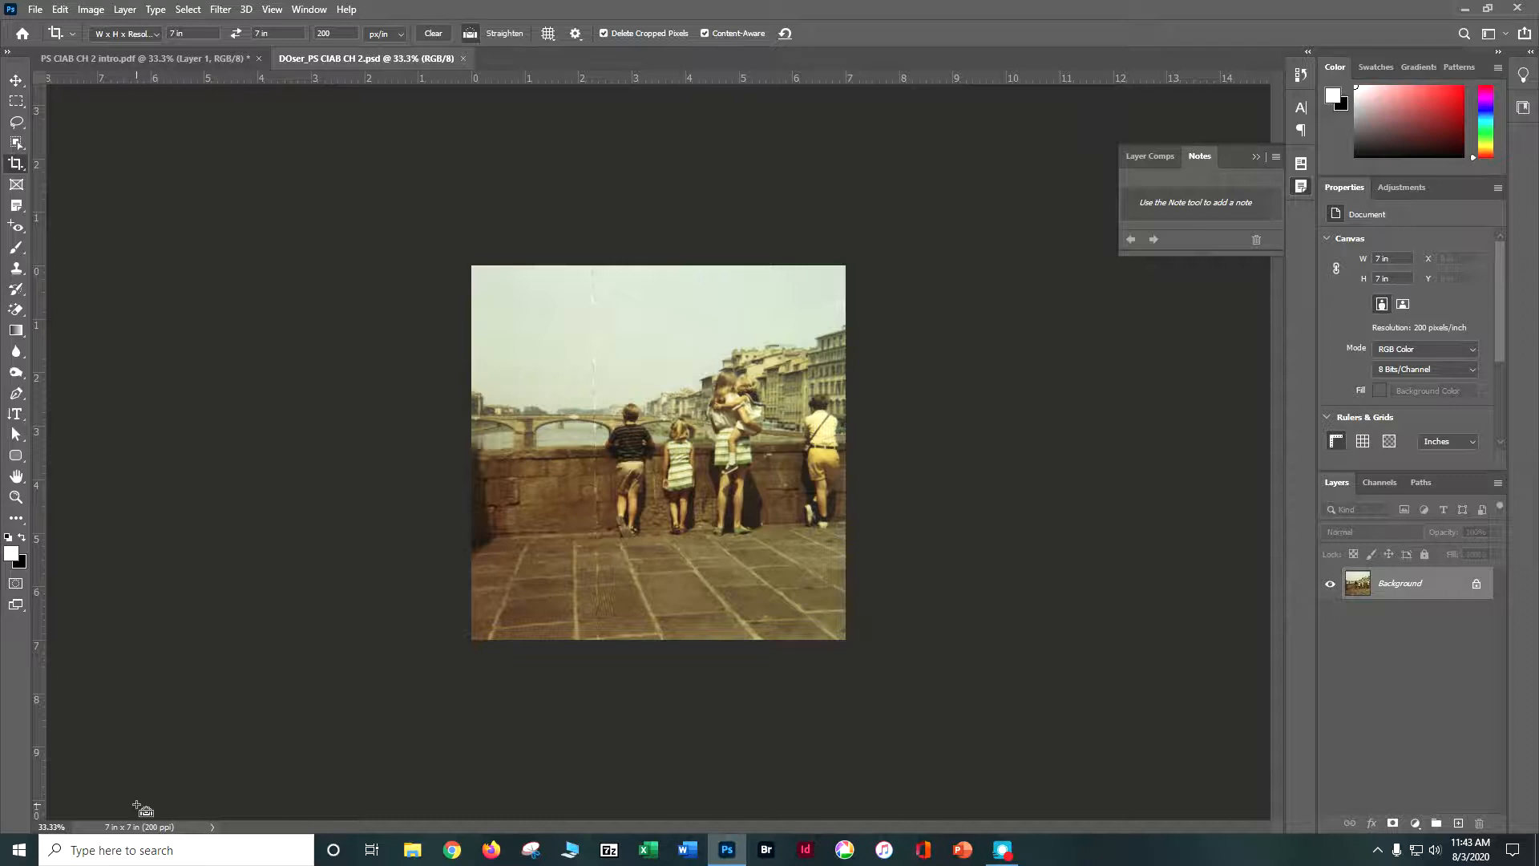
key("ctrl+plus")
key("ctrl+plus")
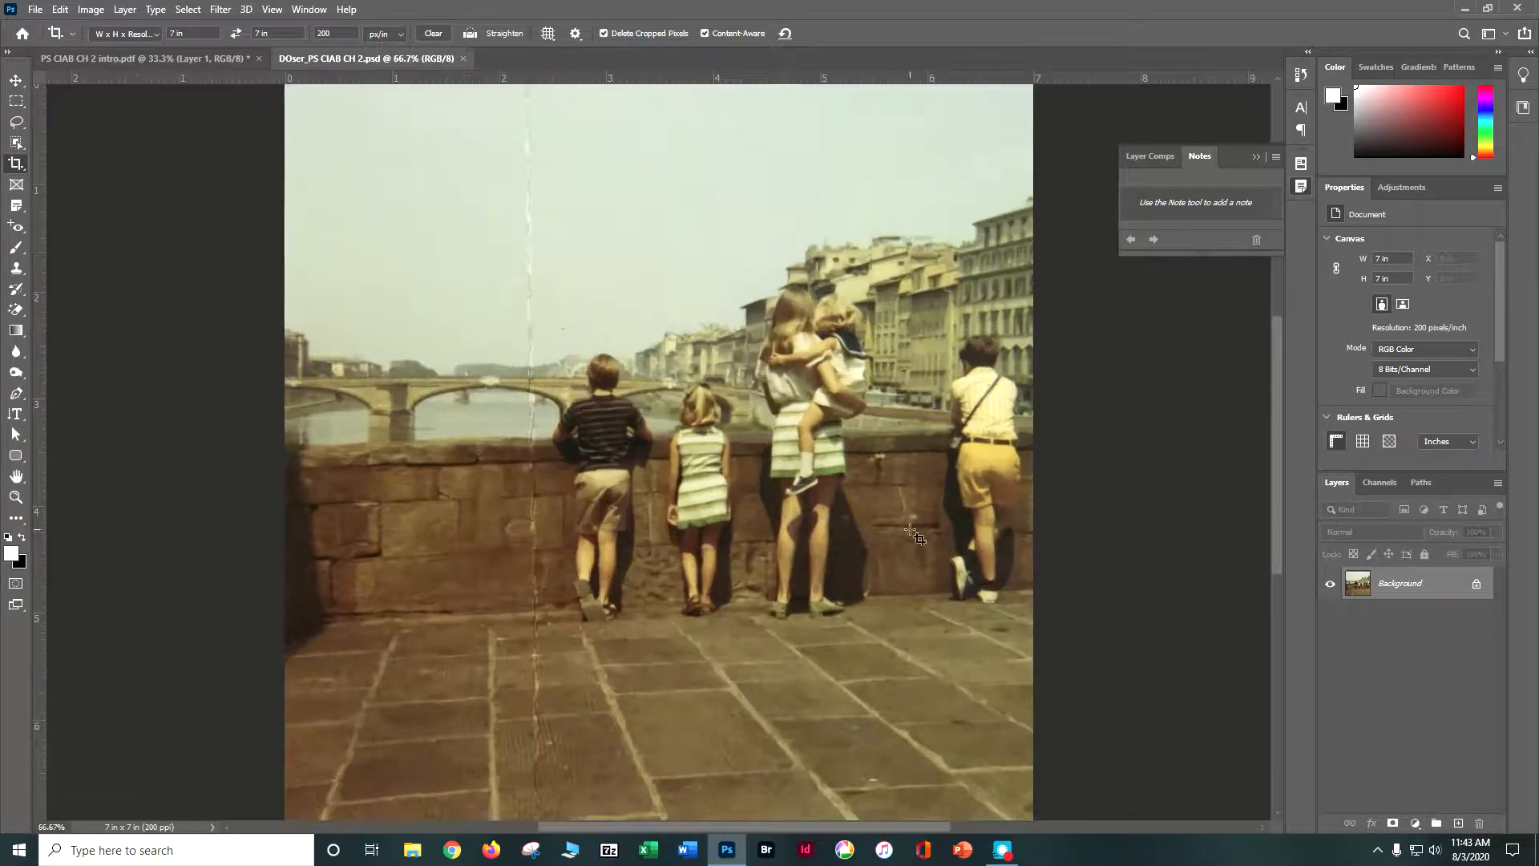
left_click(1254, 157)
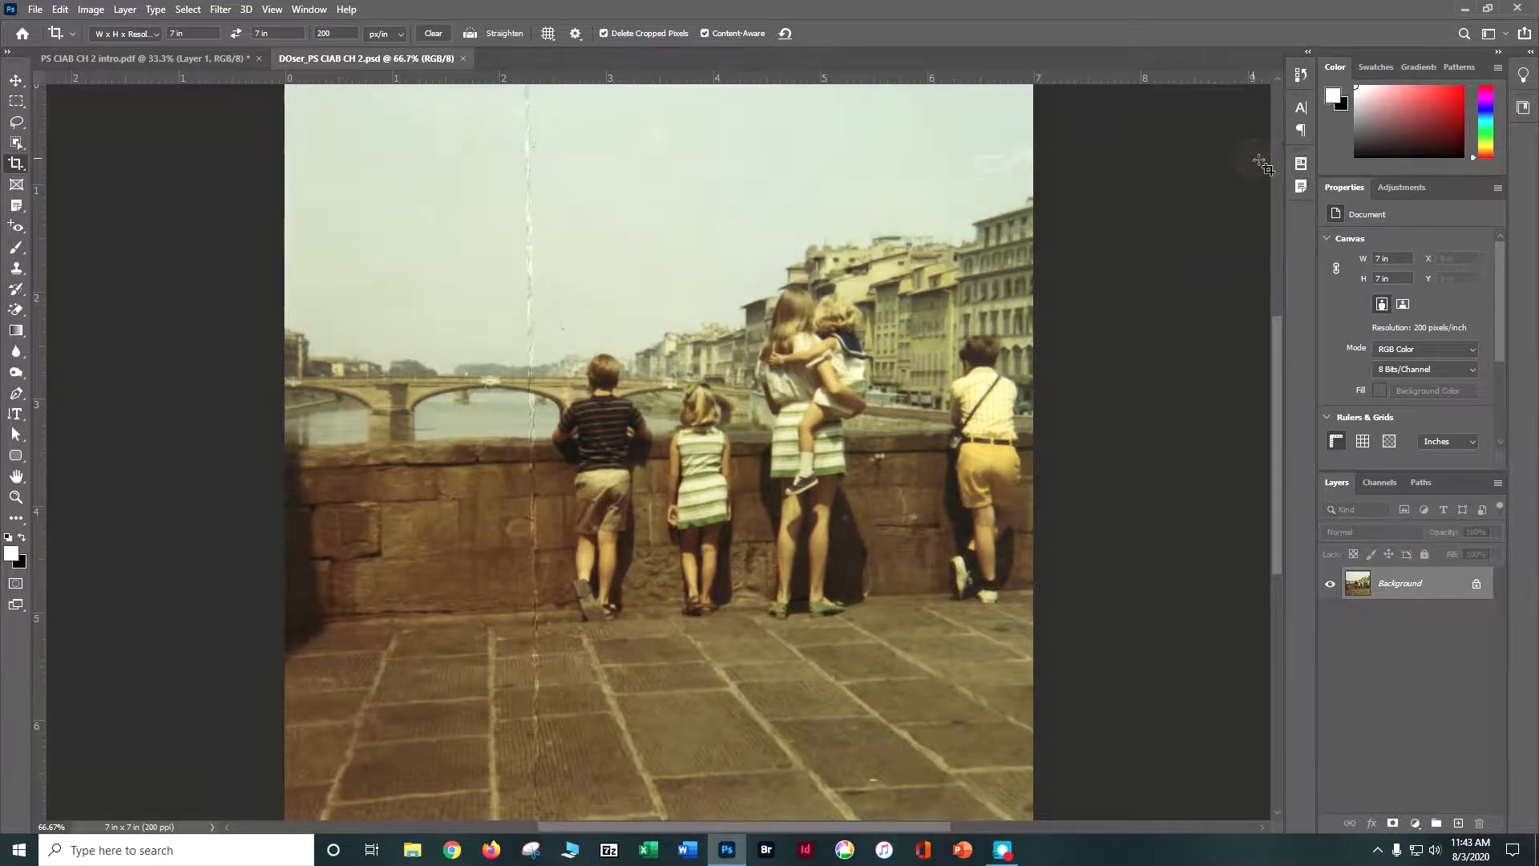
Add a Curves adjustment layer and sample its white point on the child being carried
left_click(1405, 188)
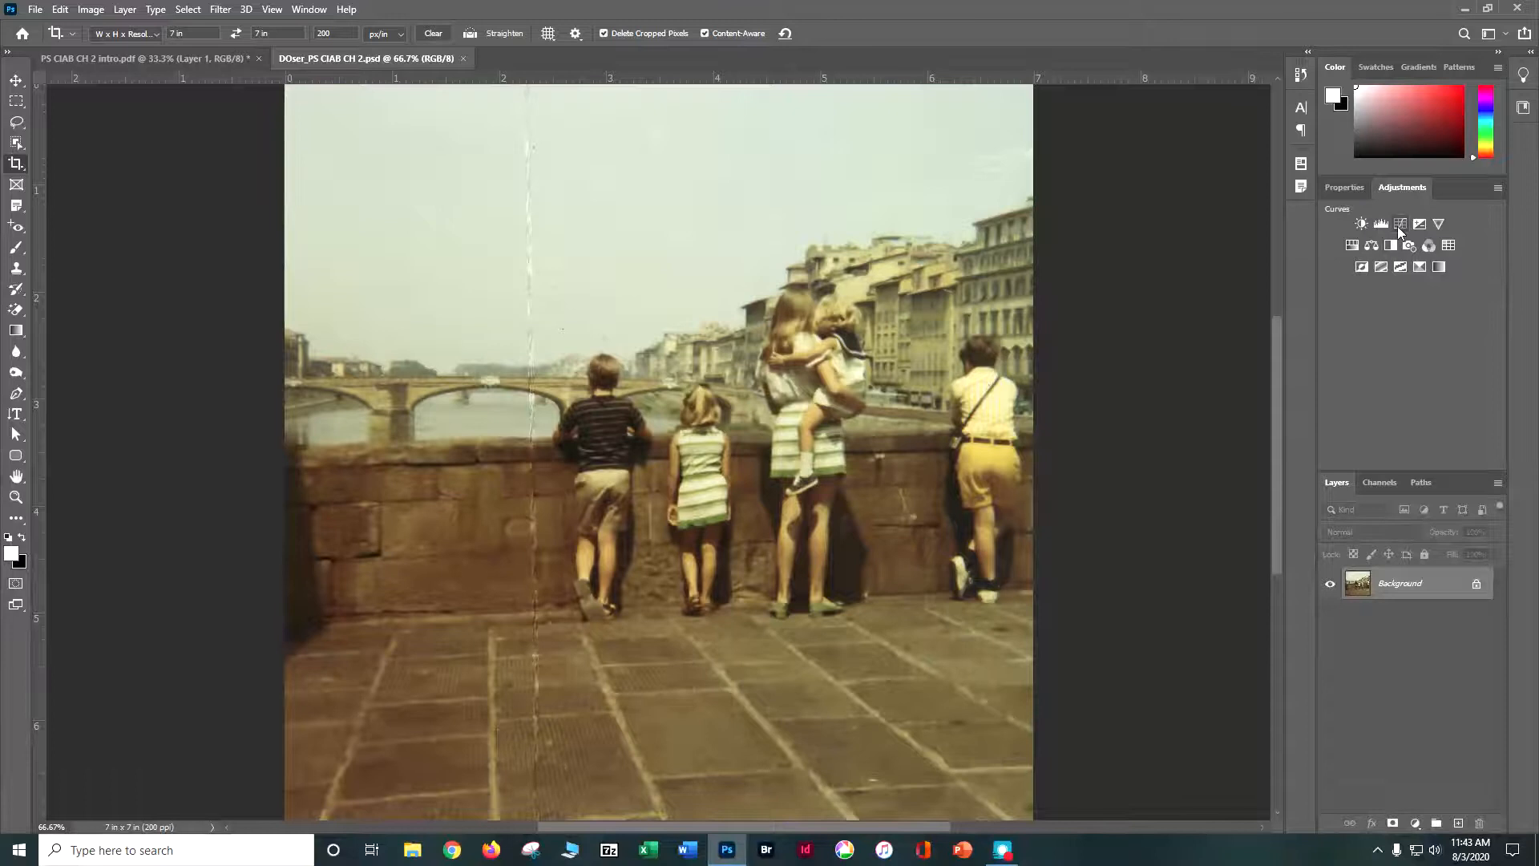
left_click(1398, 227)
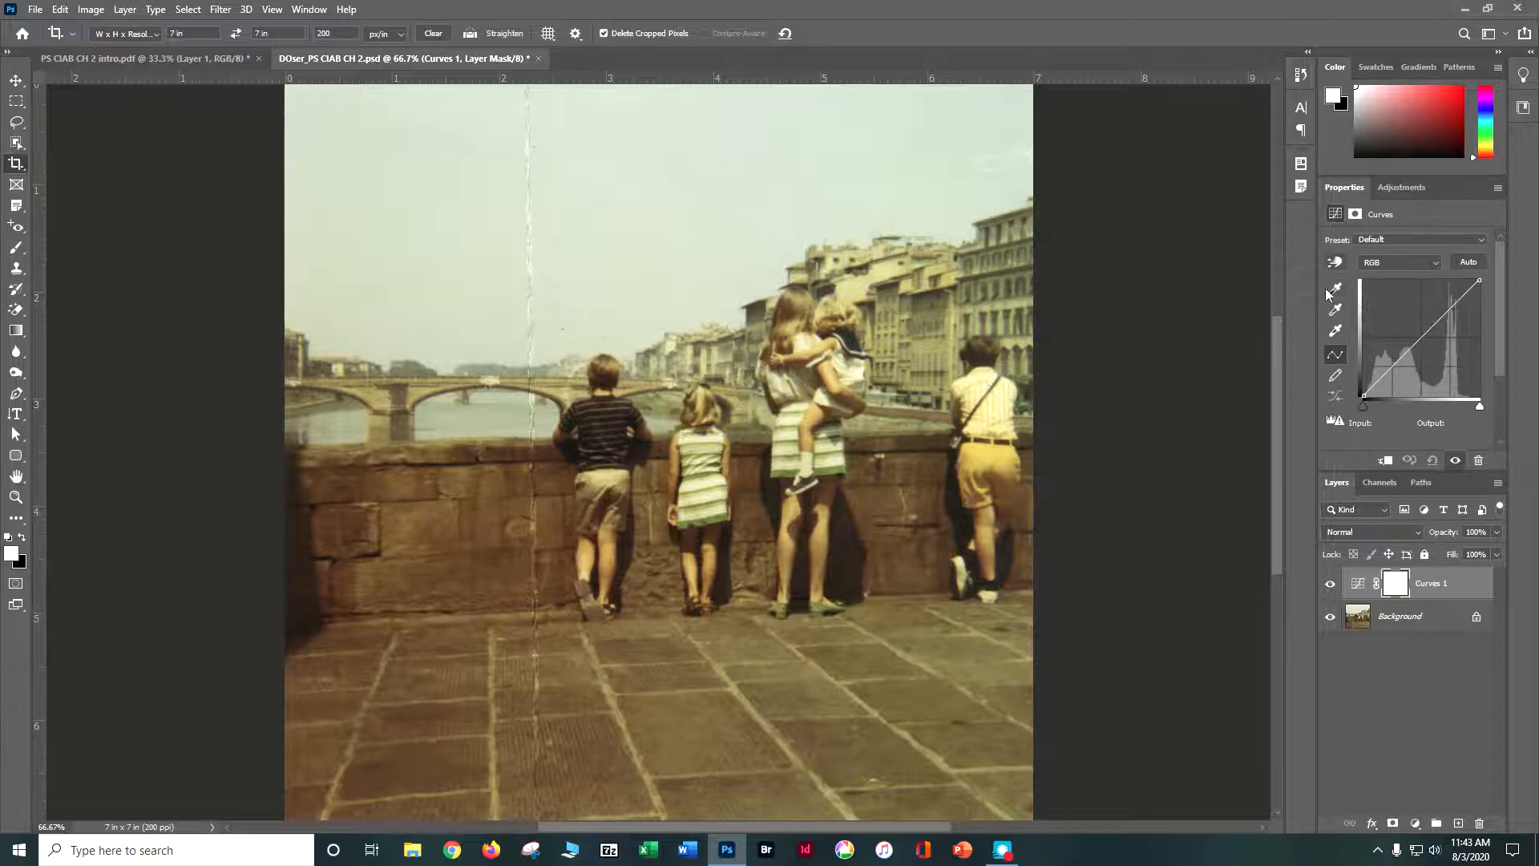
left_click(1336, 332)
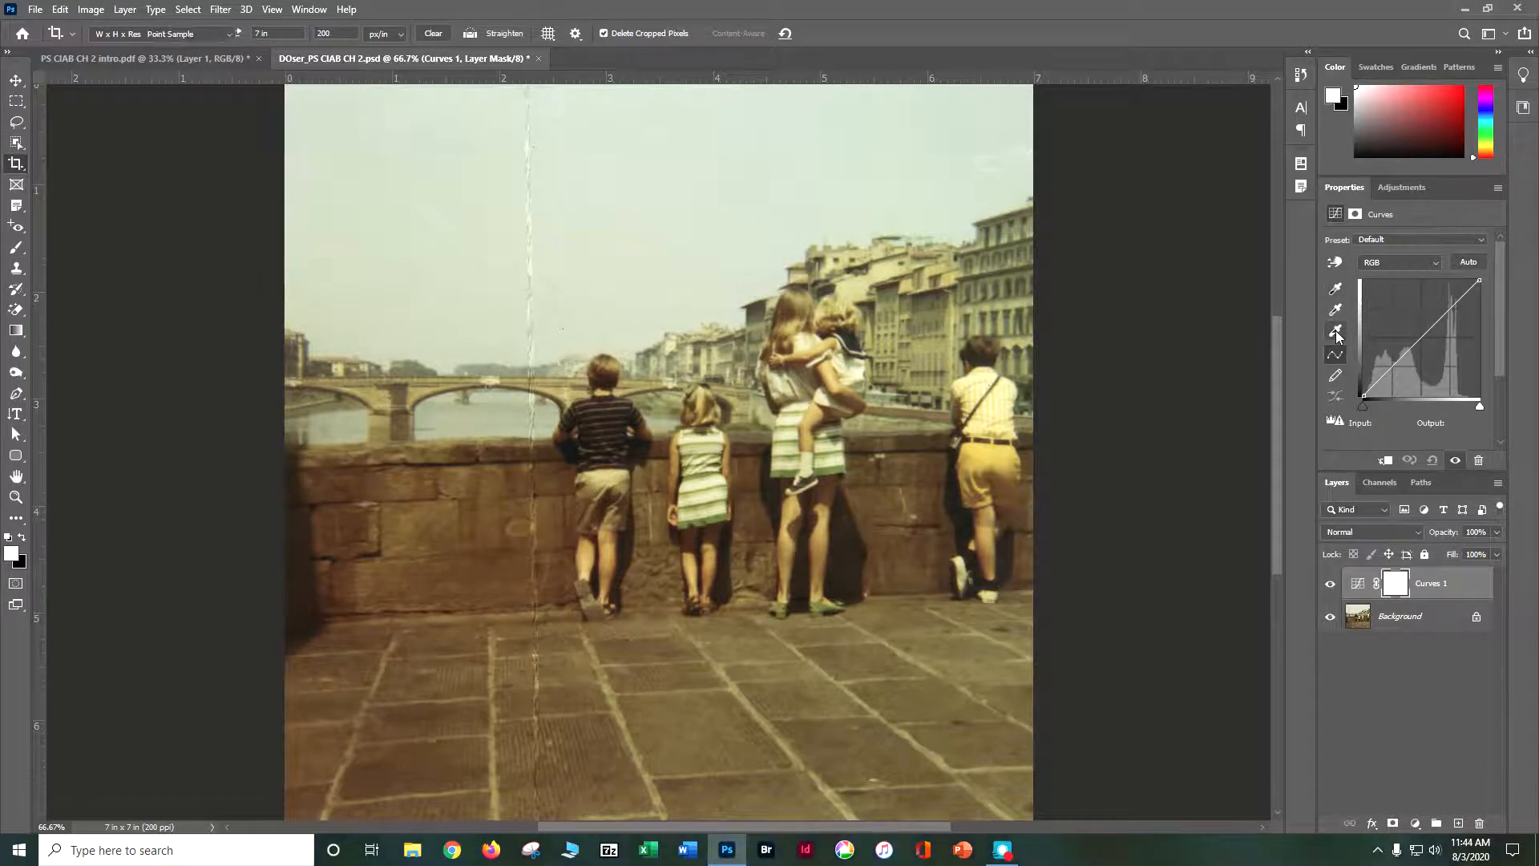
left_click(824, 393)
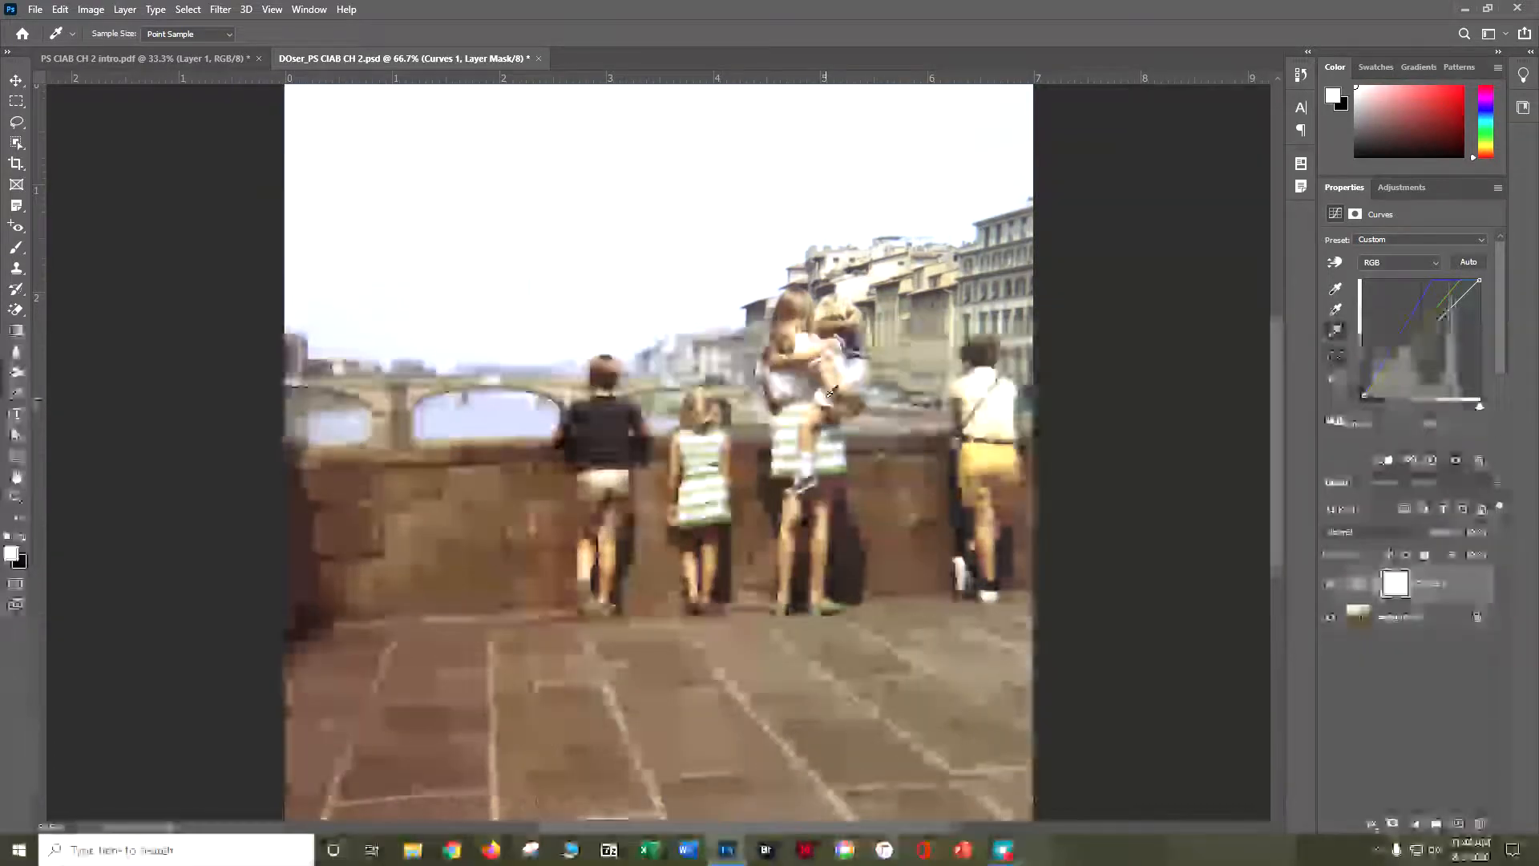
Resample the Curves white point up close, ending on the white fabric of the carried child's dress
key("ctrl+plus")
key("ctrl+plus")
left_click(704, 432)
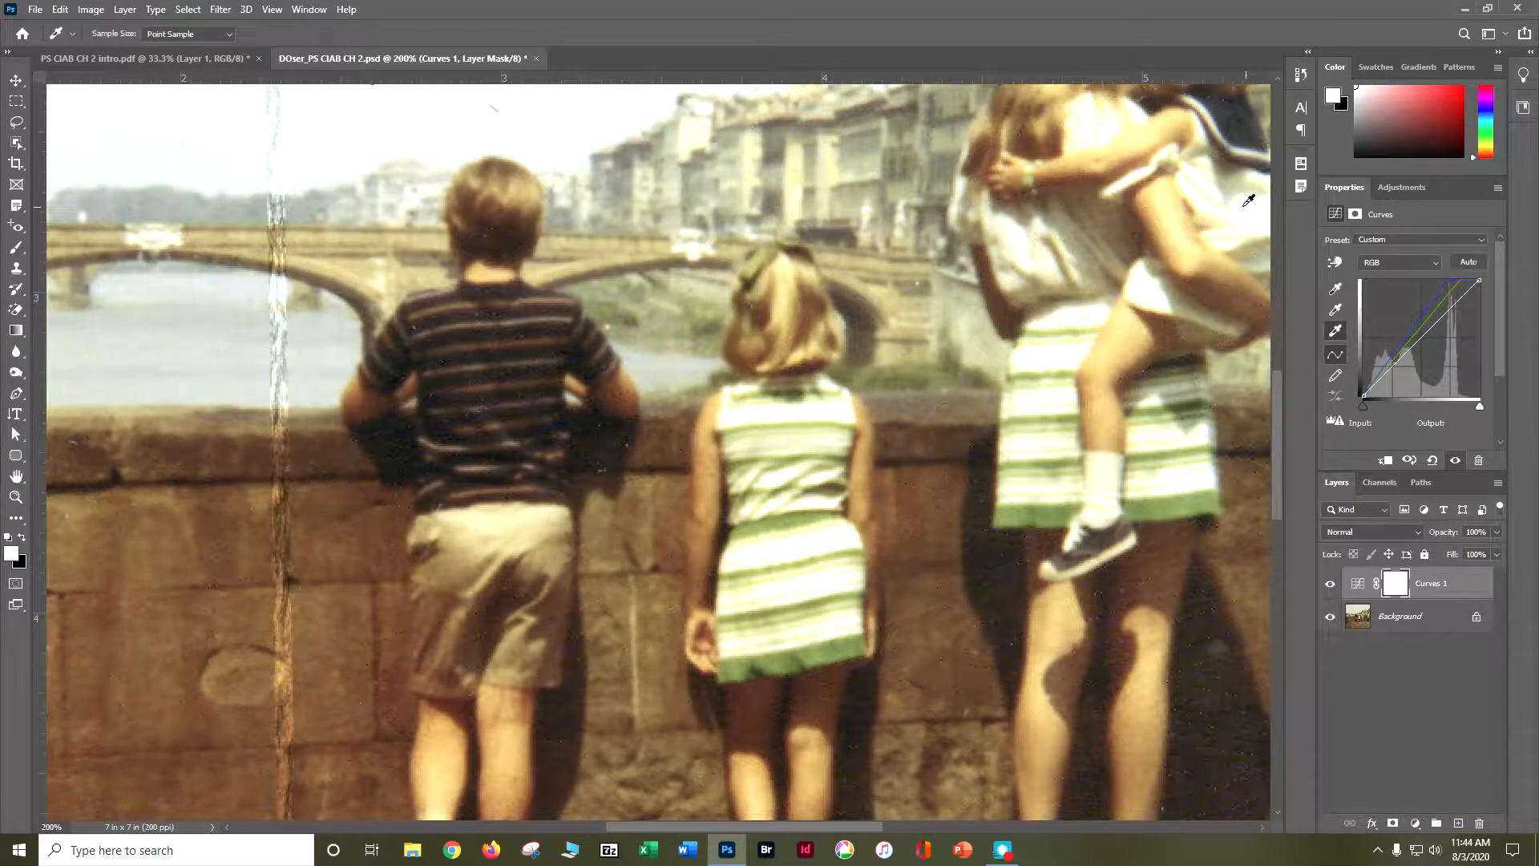
left_click(1212, 174)
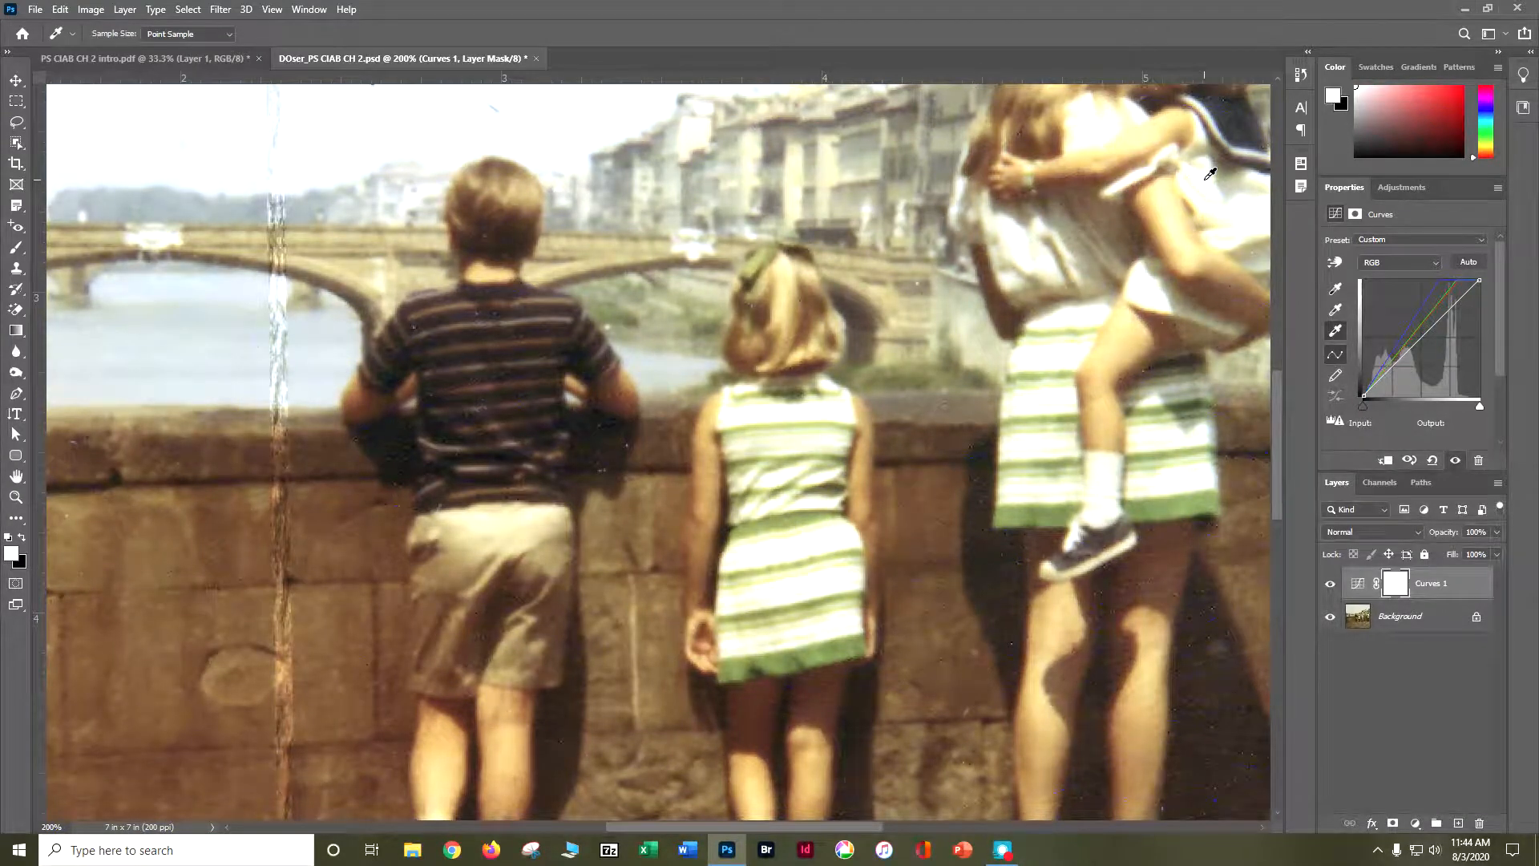
Resample the Curves white point at several spots on the carried child's white dress and check the colours up close
key("ctrl+minus")
key("ctrl+minus")
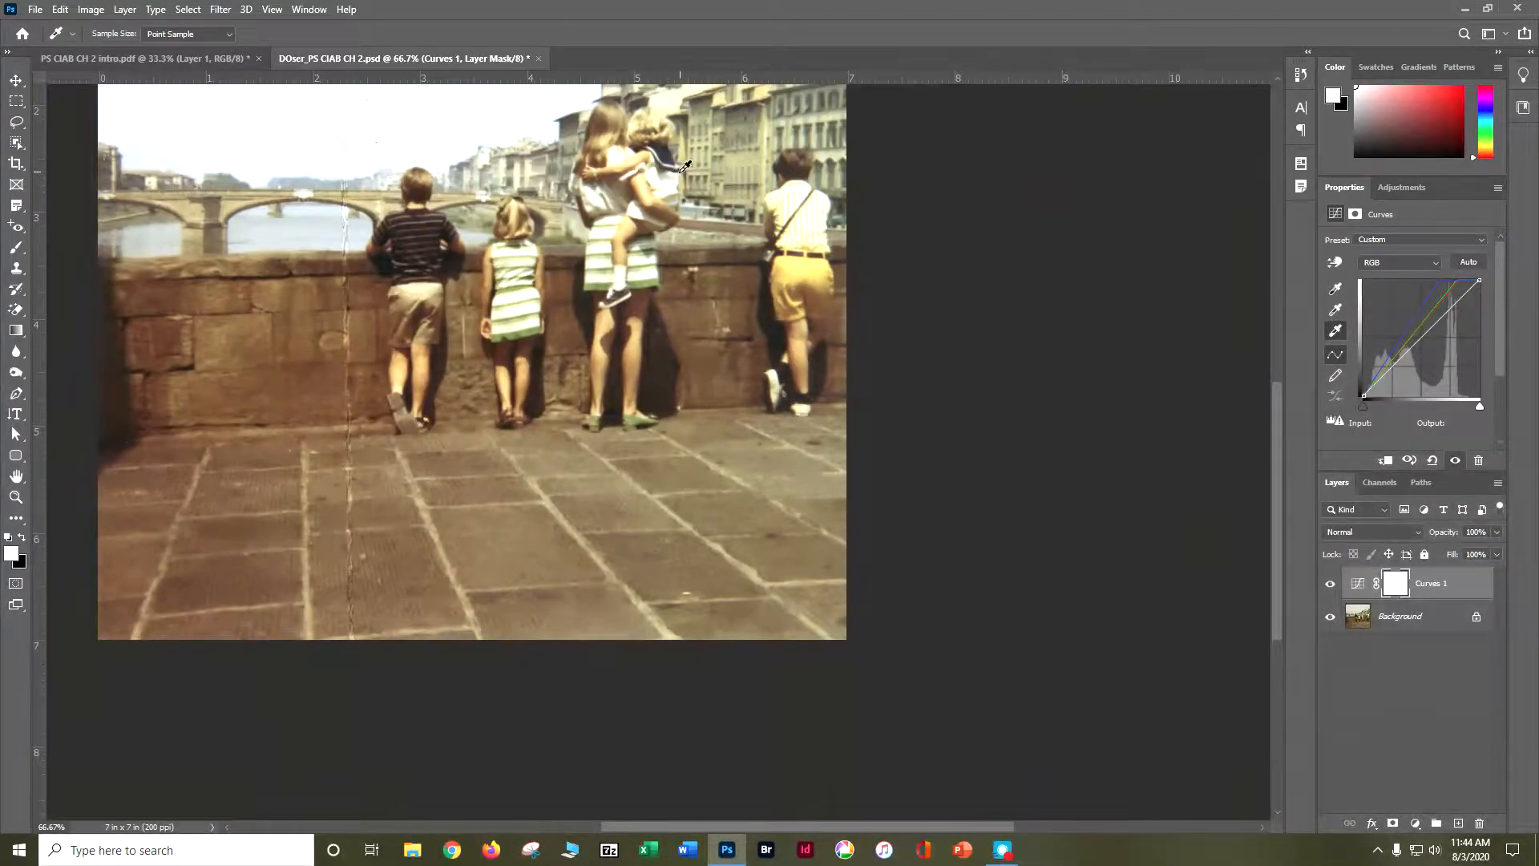
left_click(676, 184)
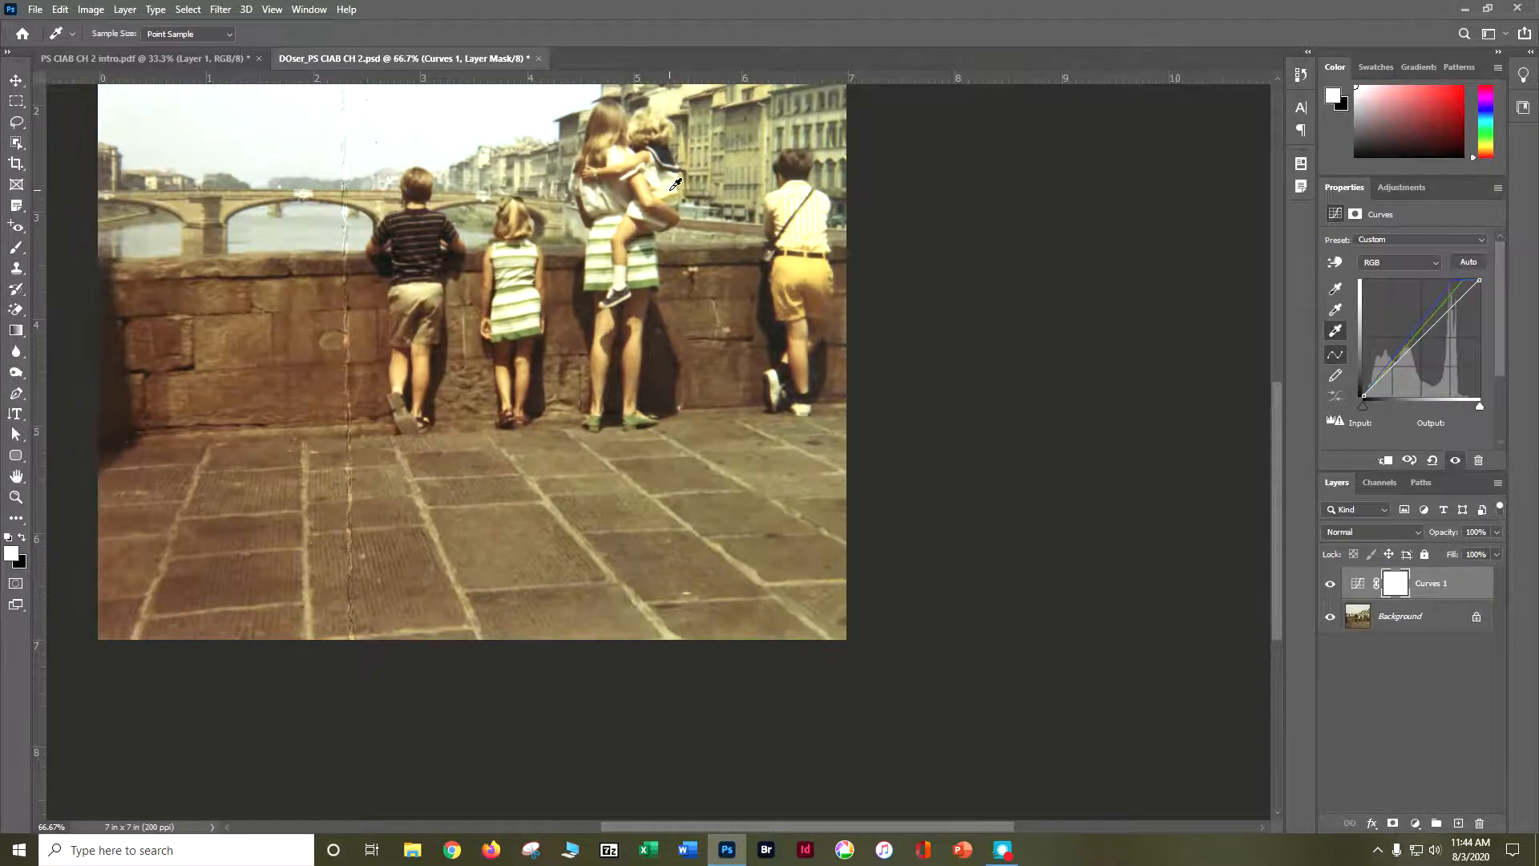
left_click(669, 174)
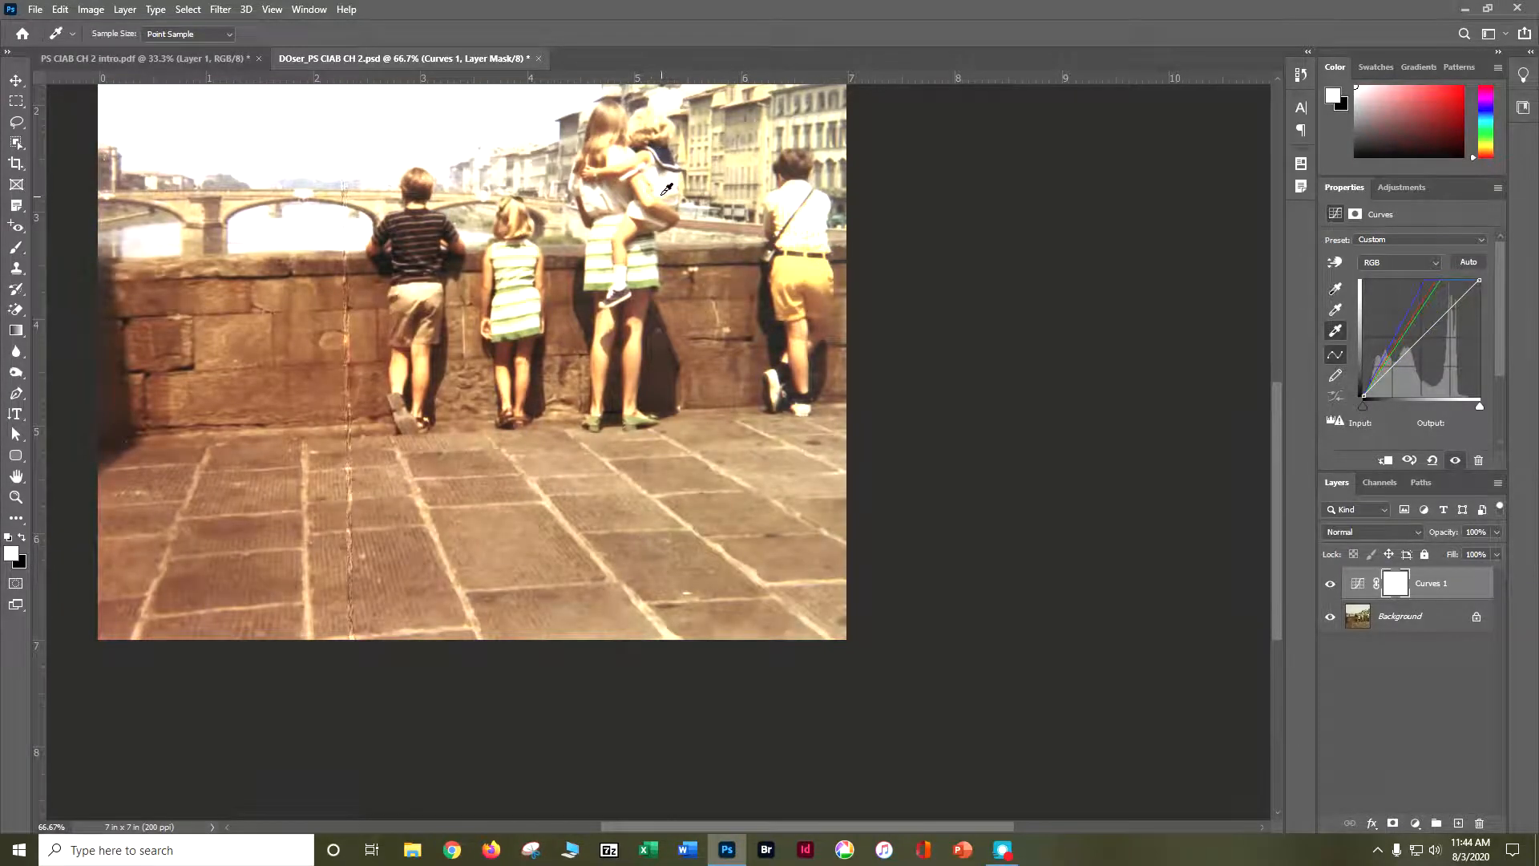
left_click(658, 175)
scroll(673, 173, "up", 2)
scroll(670, 179, "up", 2)
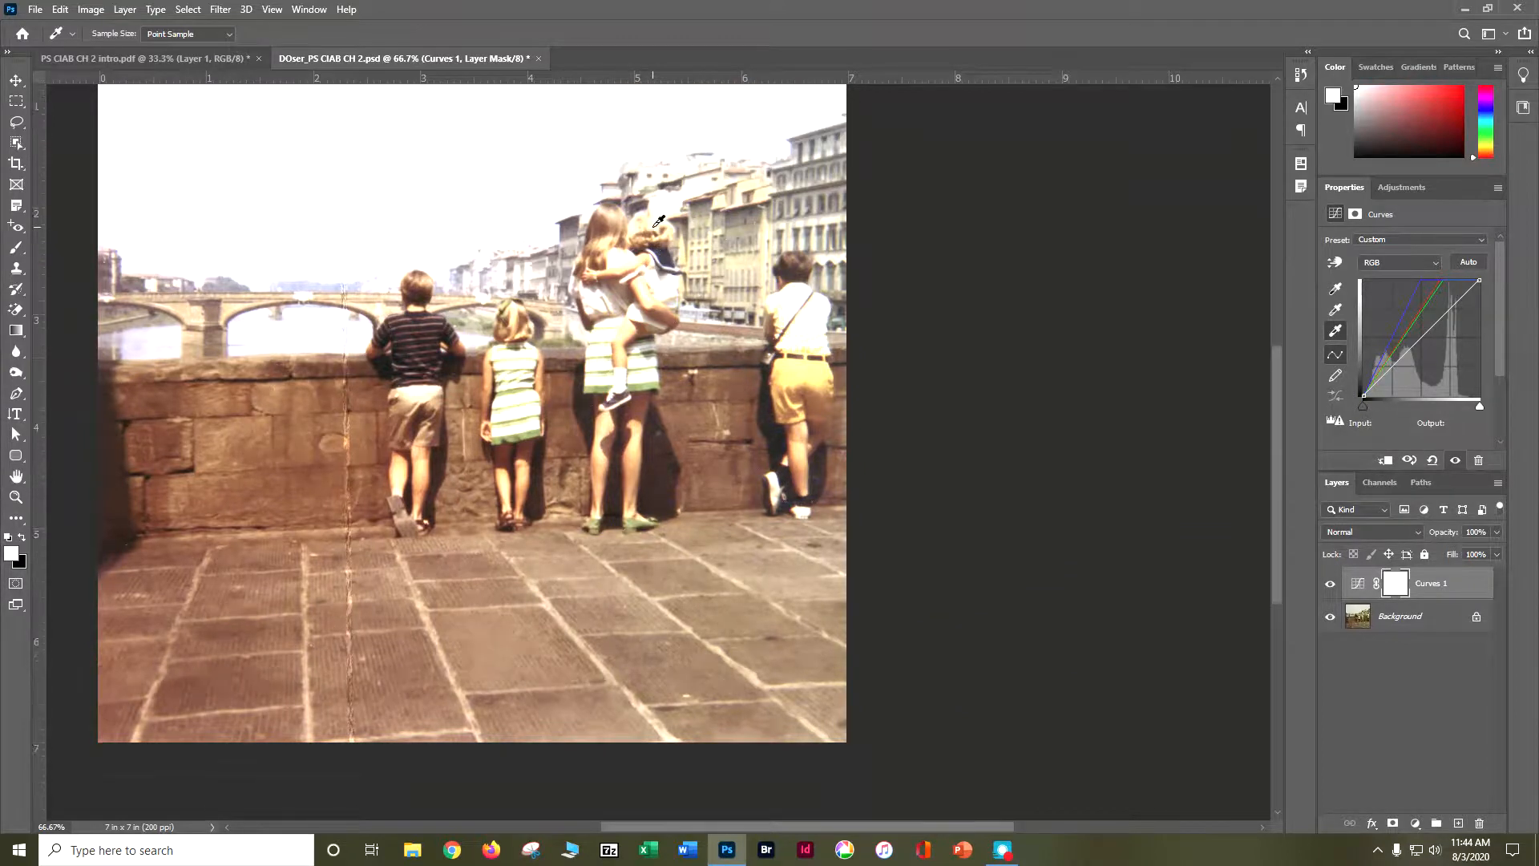
key("ctrl+plus")
key("ctrl+plus")
scroll(706, 212, "up", 7)
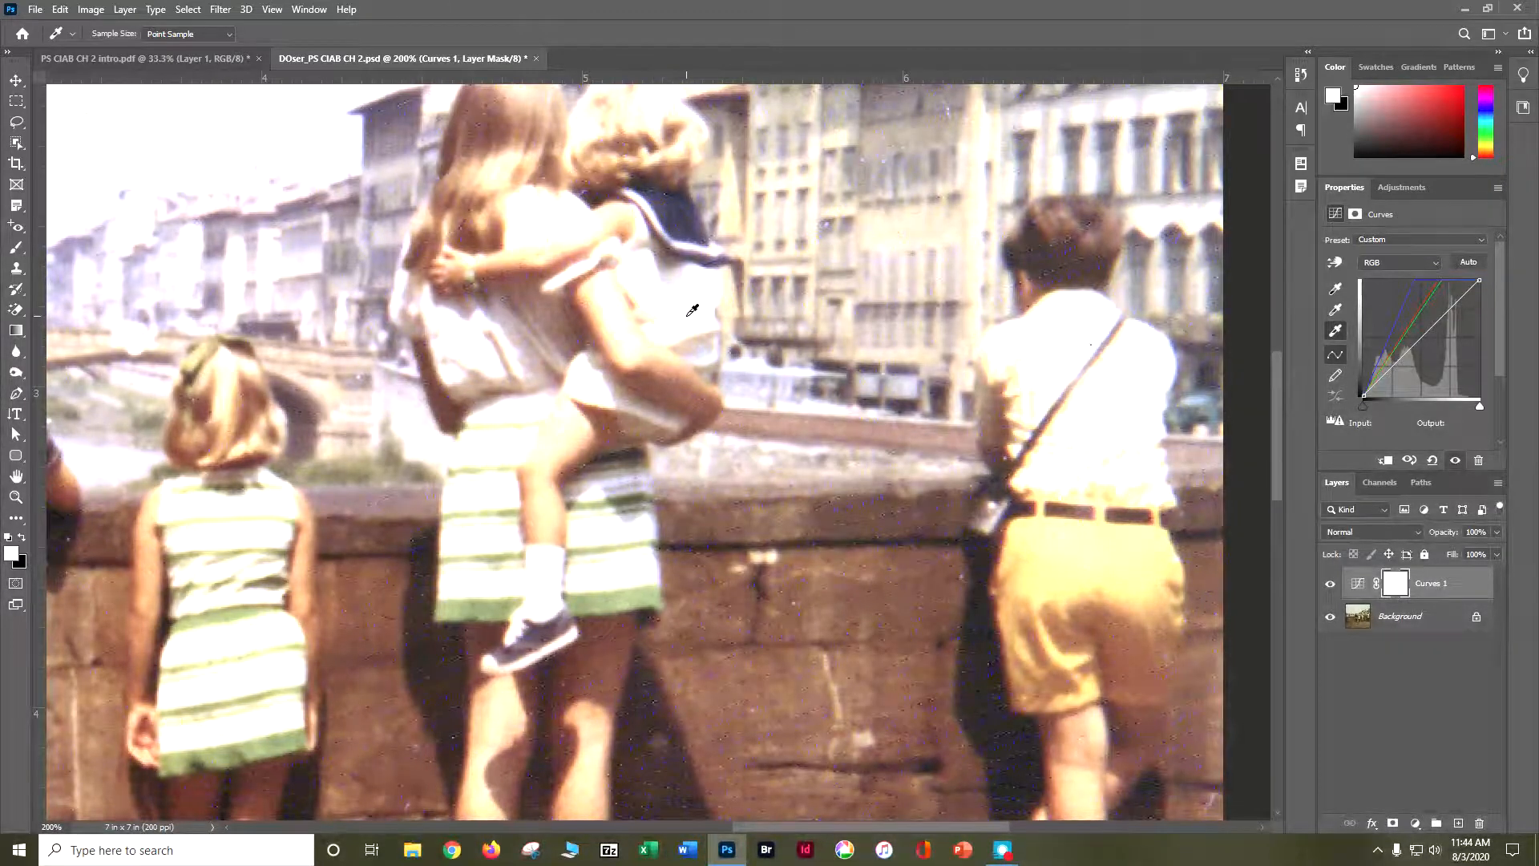
key("ctrl+minus")
key("ctrl+minus")
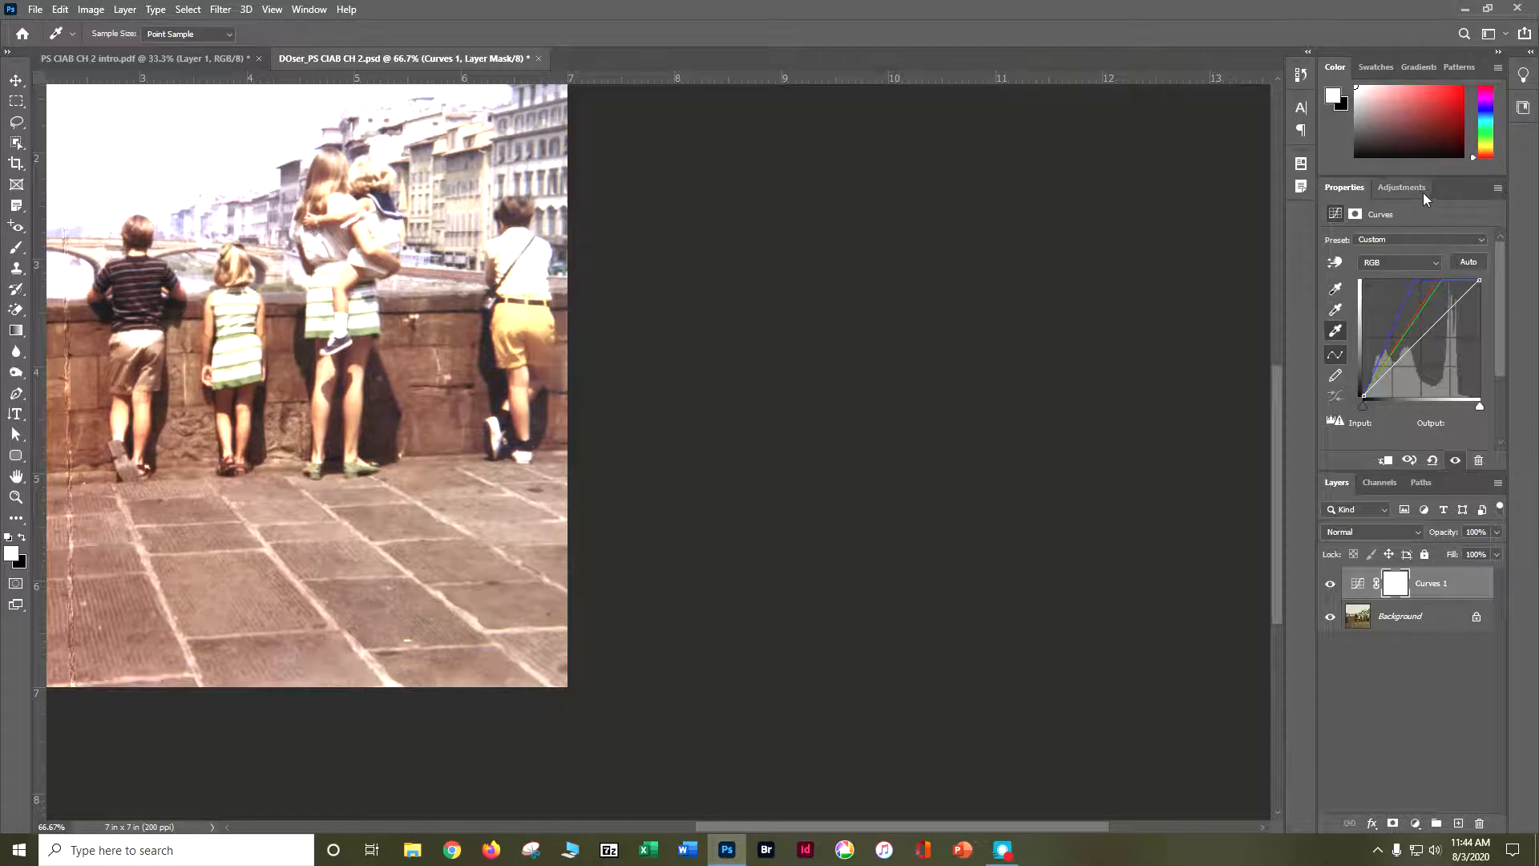
Add a Levels adjustment layer above the Curves layer and raise its shadow input level to 11
left_click(1399, 189)
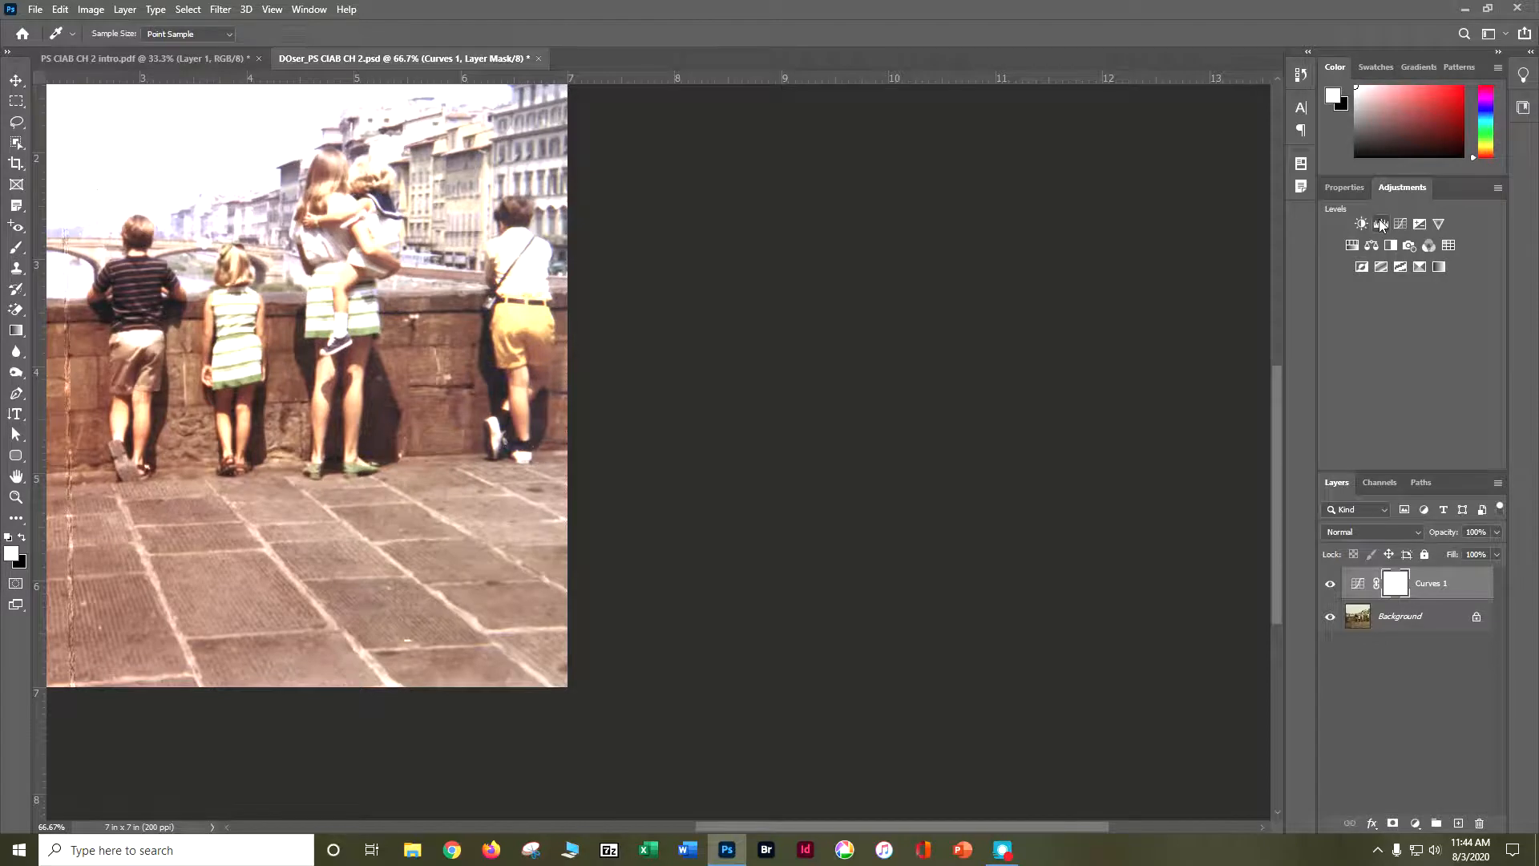
left_click(1379, 219)
key("c")
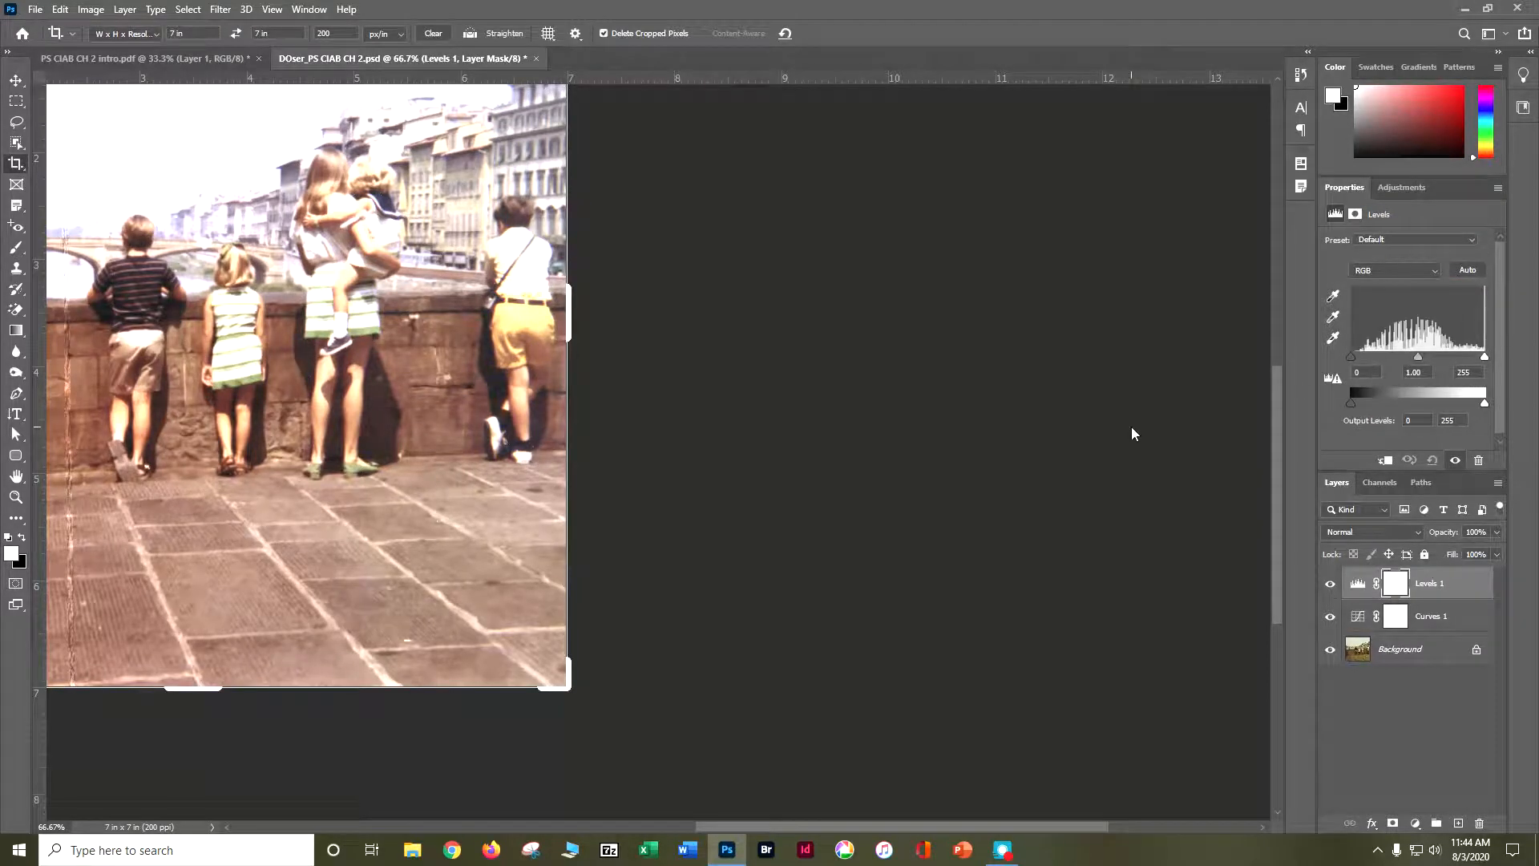
left_click_drag(367, 590, 608, 567)
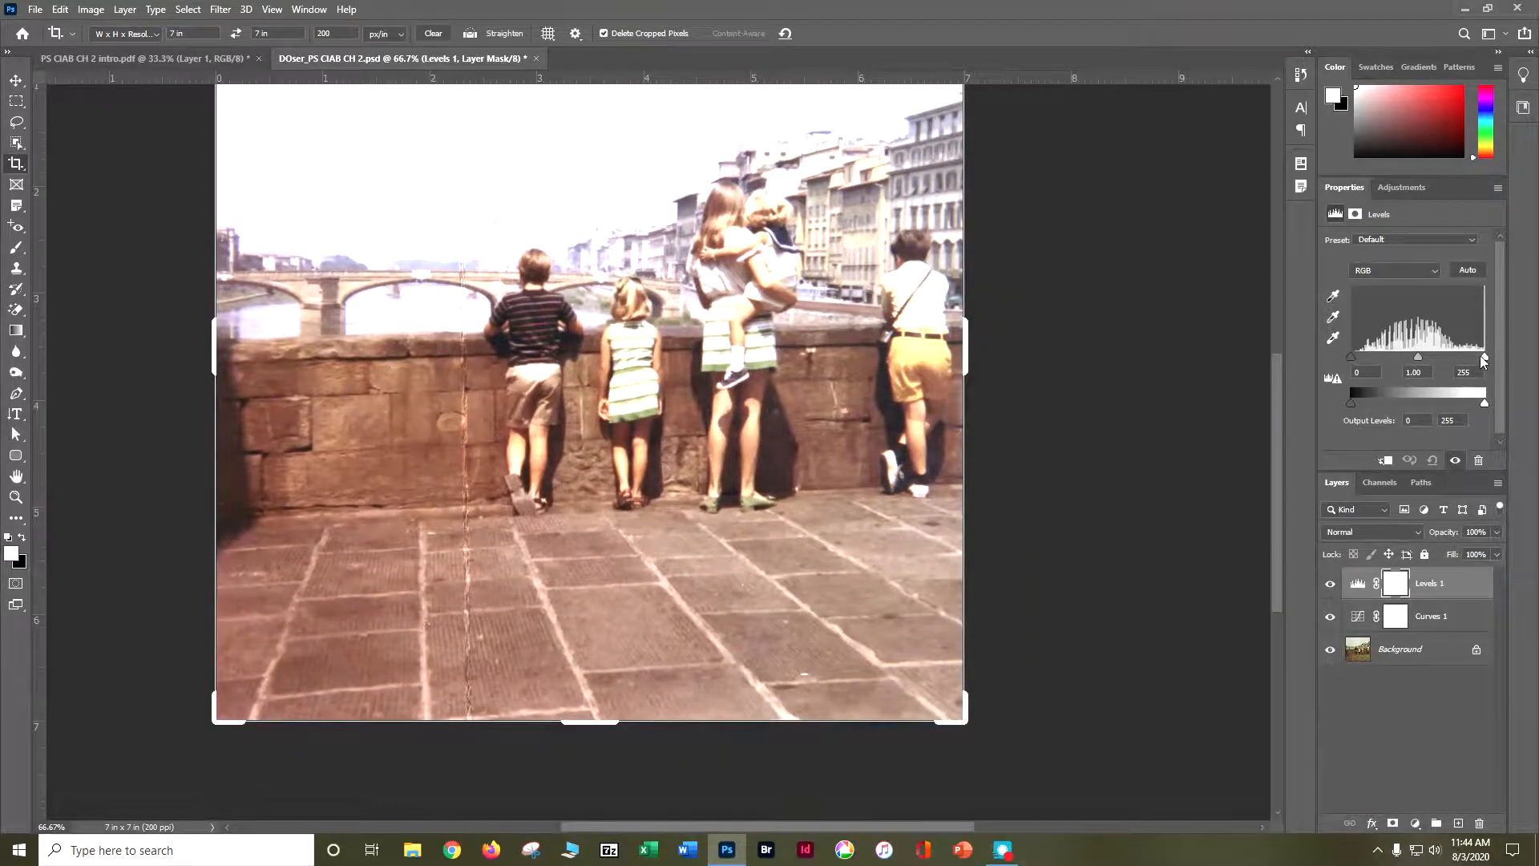
mouse_move(1481, 357)
left_mouse_down()
mouse_move(1463, 358)
mouse_move(1507, 356)
left_mouse_up()
mouse_move(1352, 357)
left_mouse_down()
mouse_move(1367, 361)
mouse_move(1355, 363)
left_mouse_up()
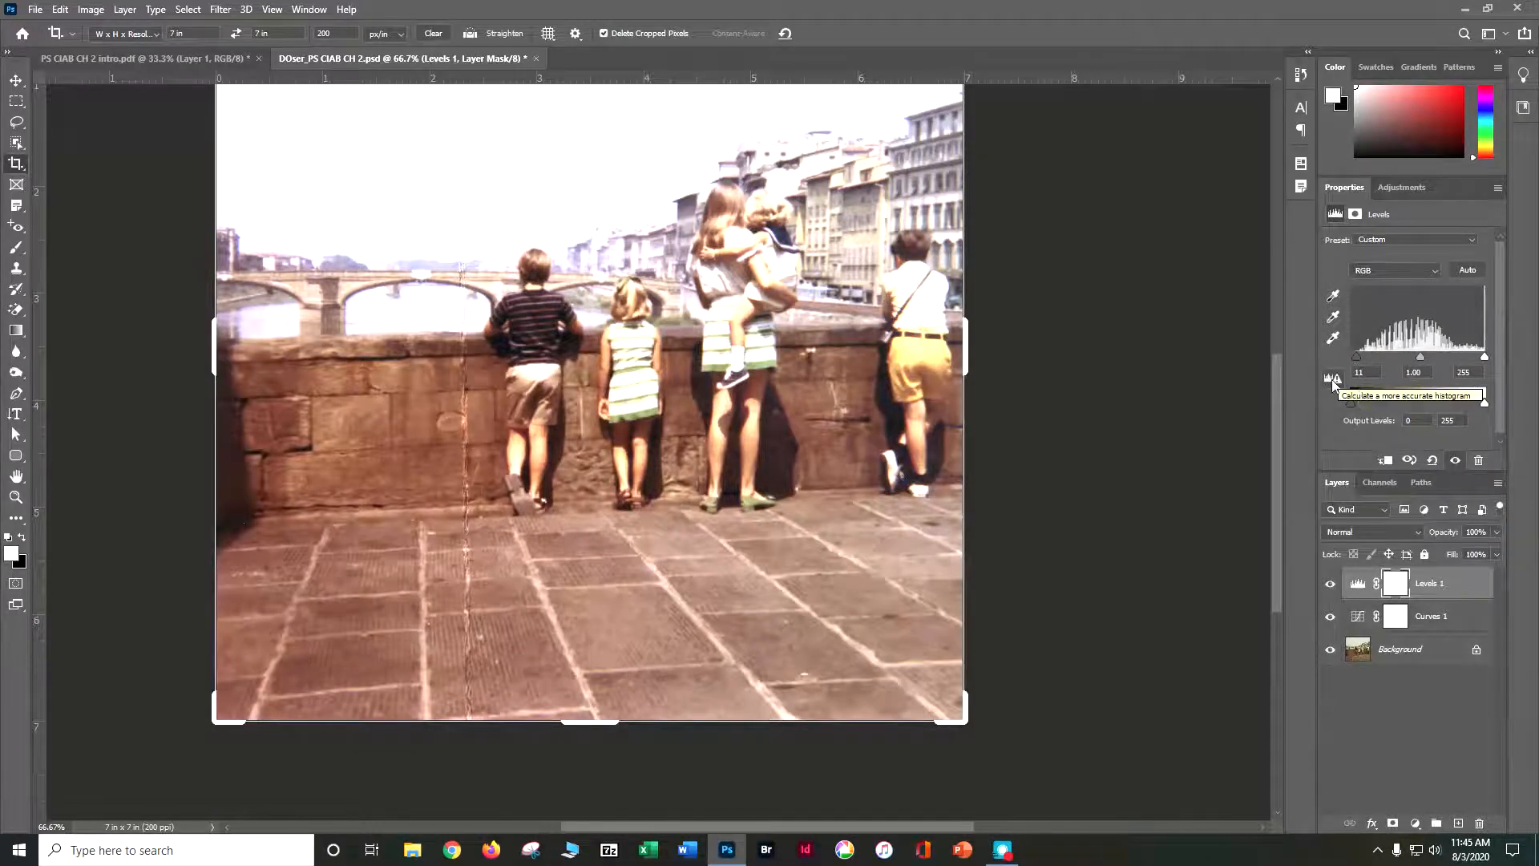
Set the Levels shadow input to 15 and, after trying a midtone value of .5, the midtone input to .9
left_click_drag(1371, 373, 1334, 377)
type("15")
key("Tab")
type(".5")
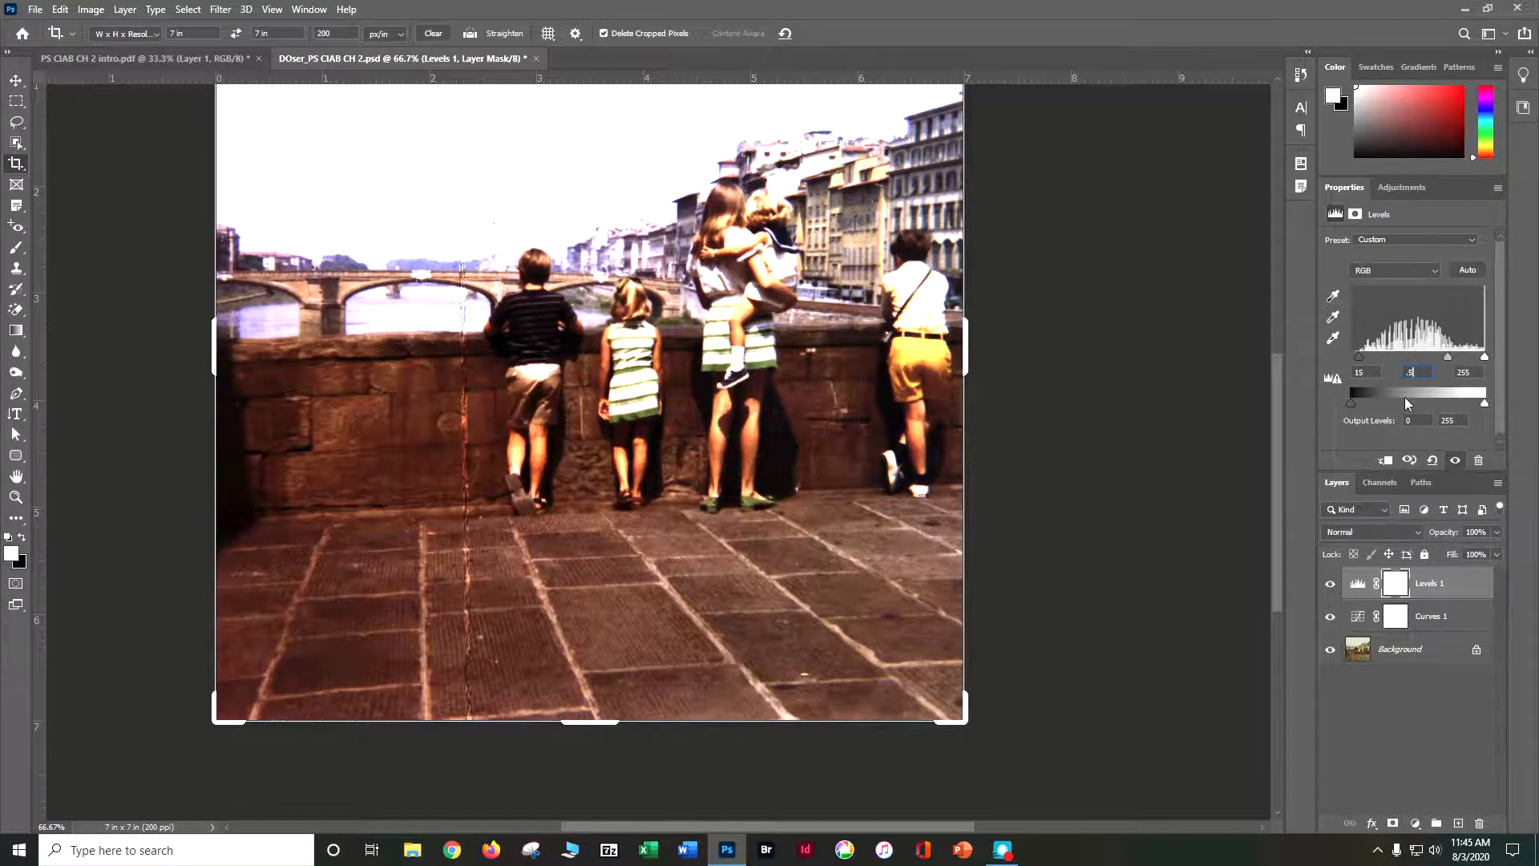
key("BackSpace")
type("9")
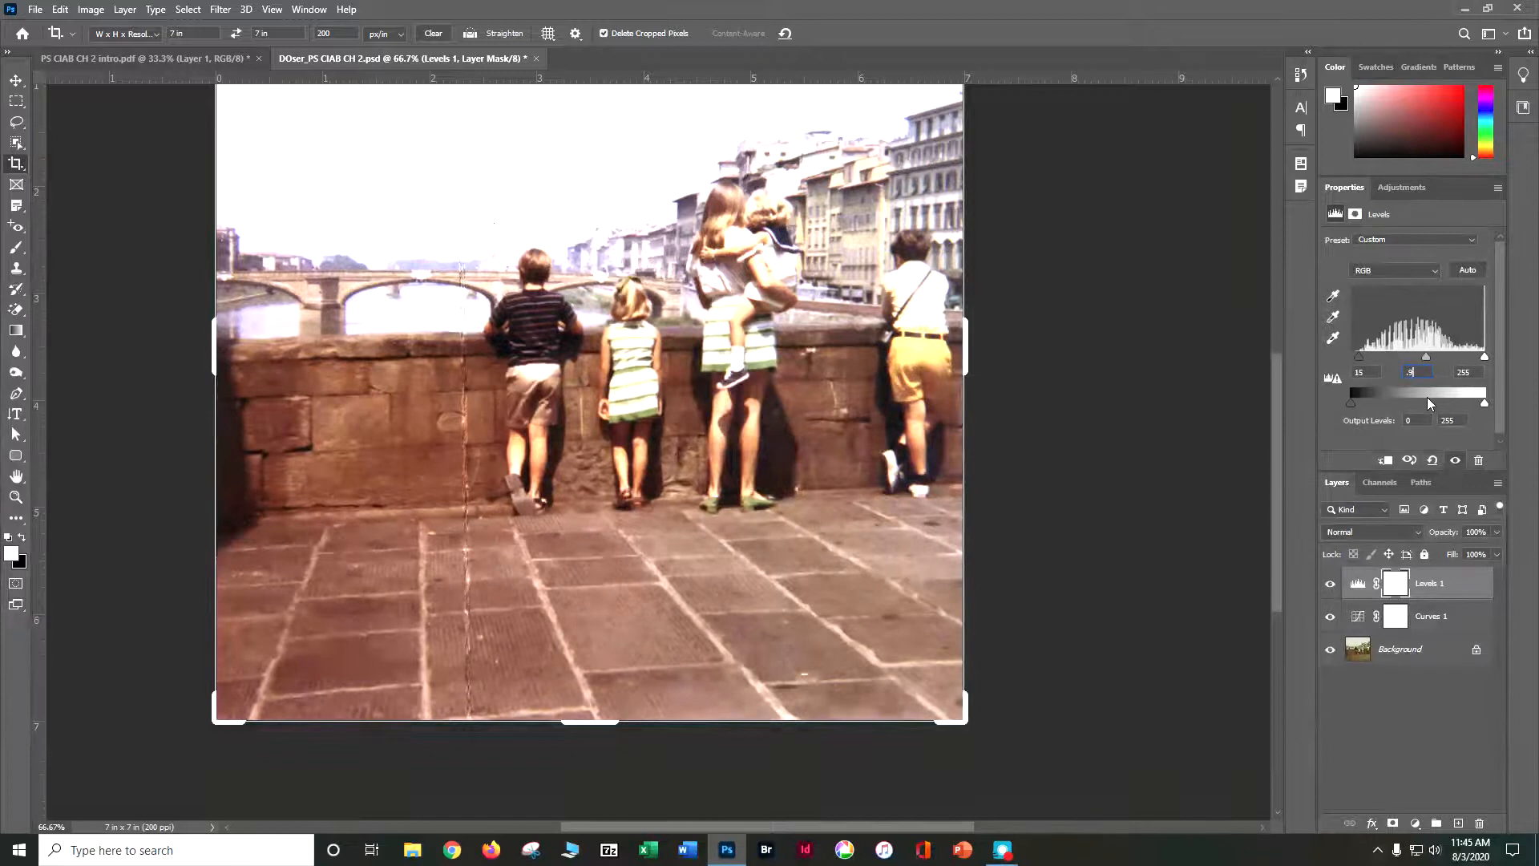
key("Return")
key("ctrl+minus")
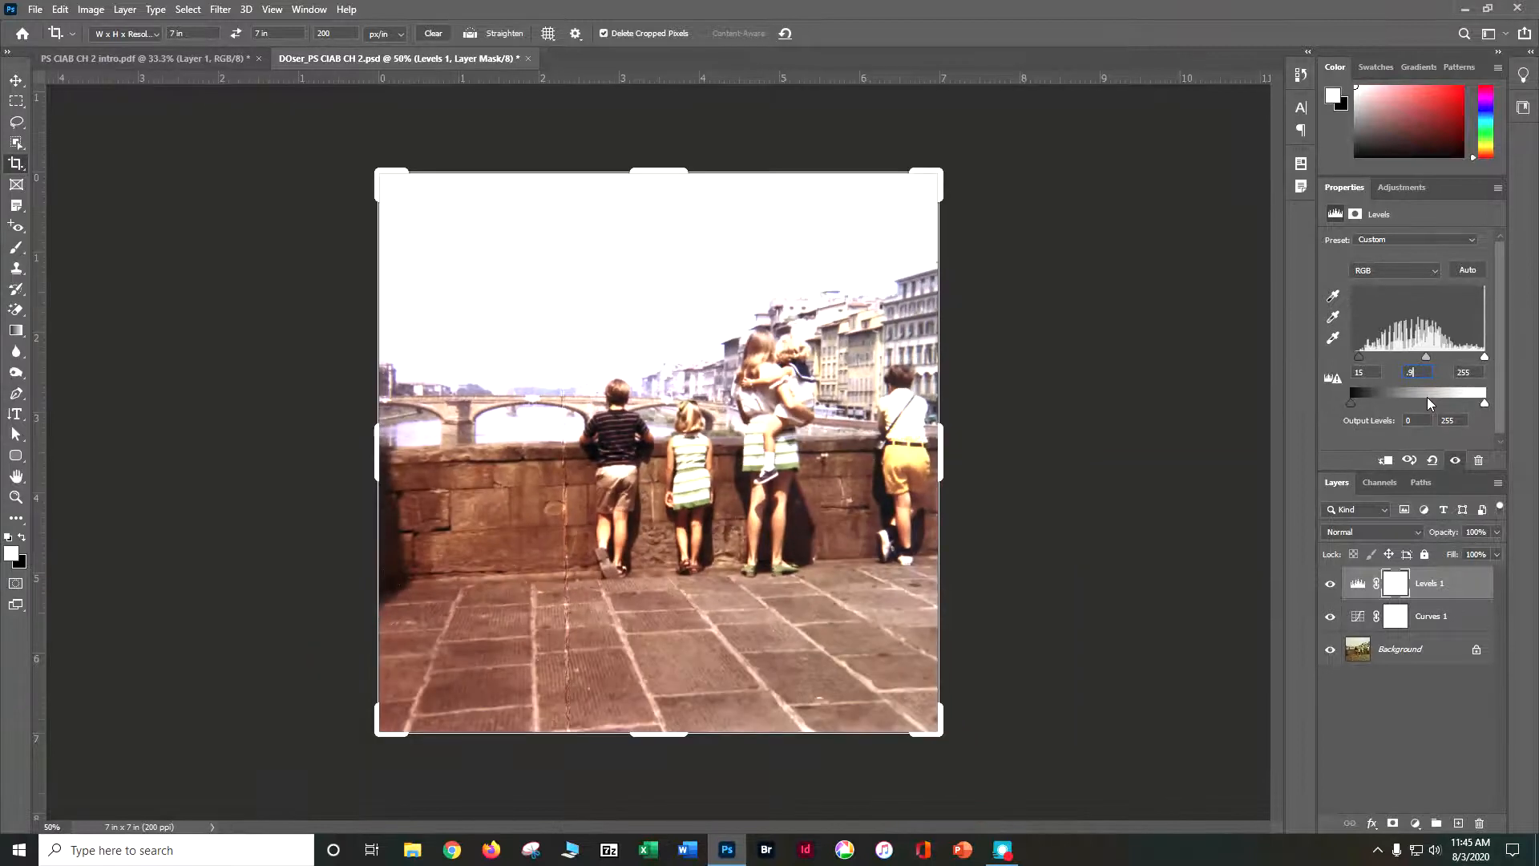
Flatten the Levels and Curves adjustment layers into the Background and save the document
left_click(1441, 586)
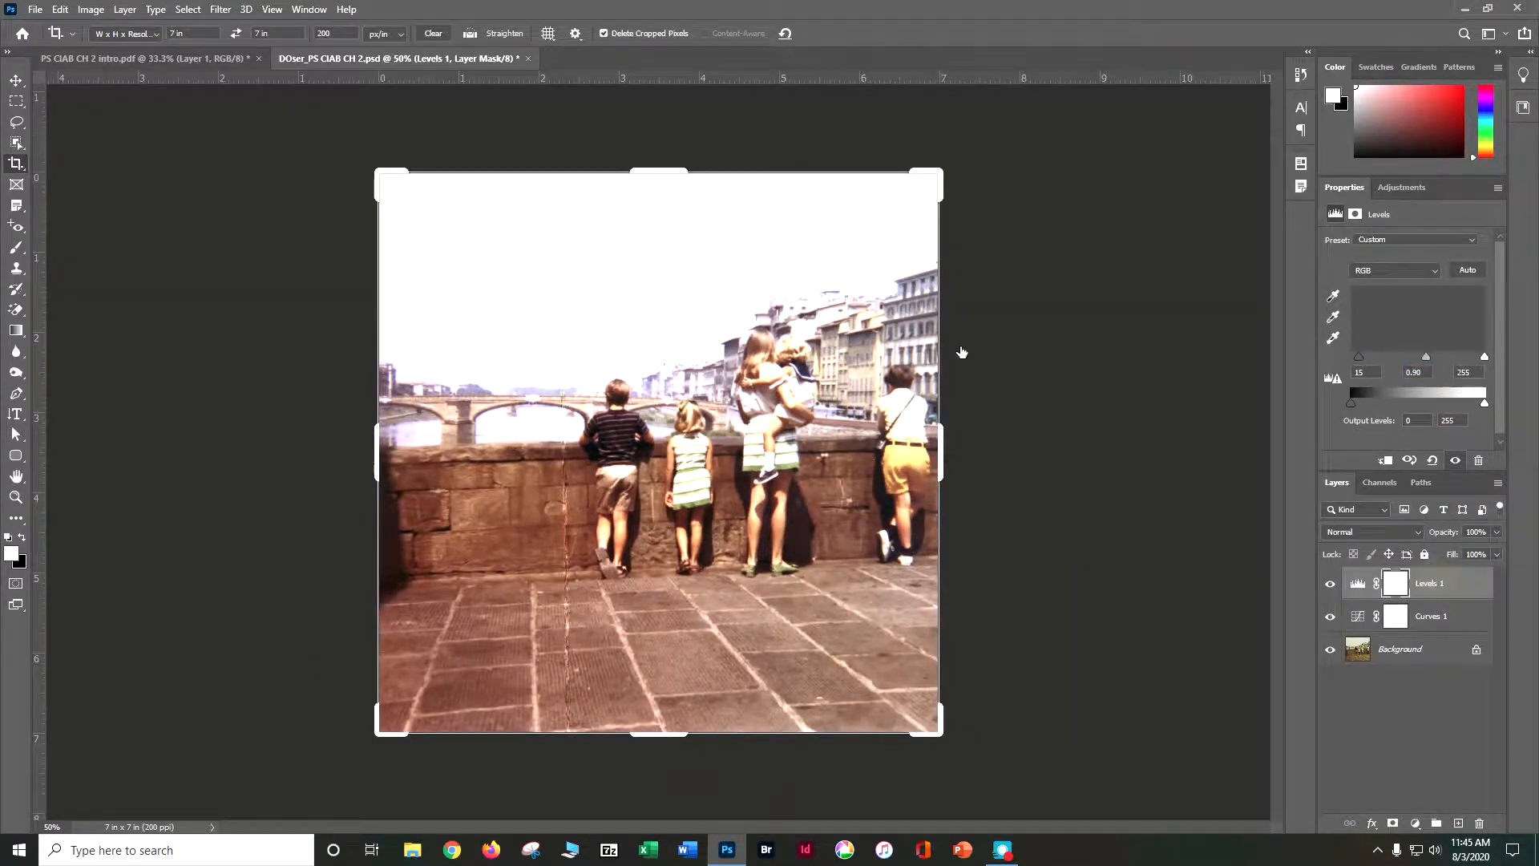
left_click(16, 80)
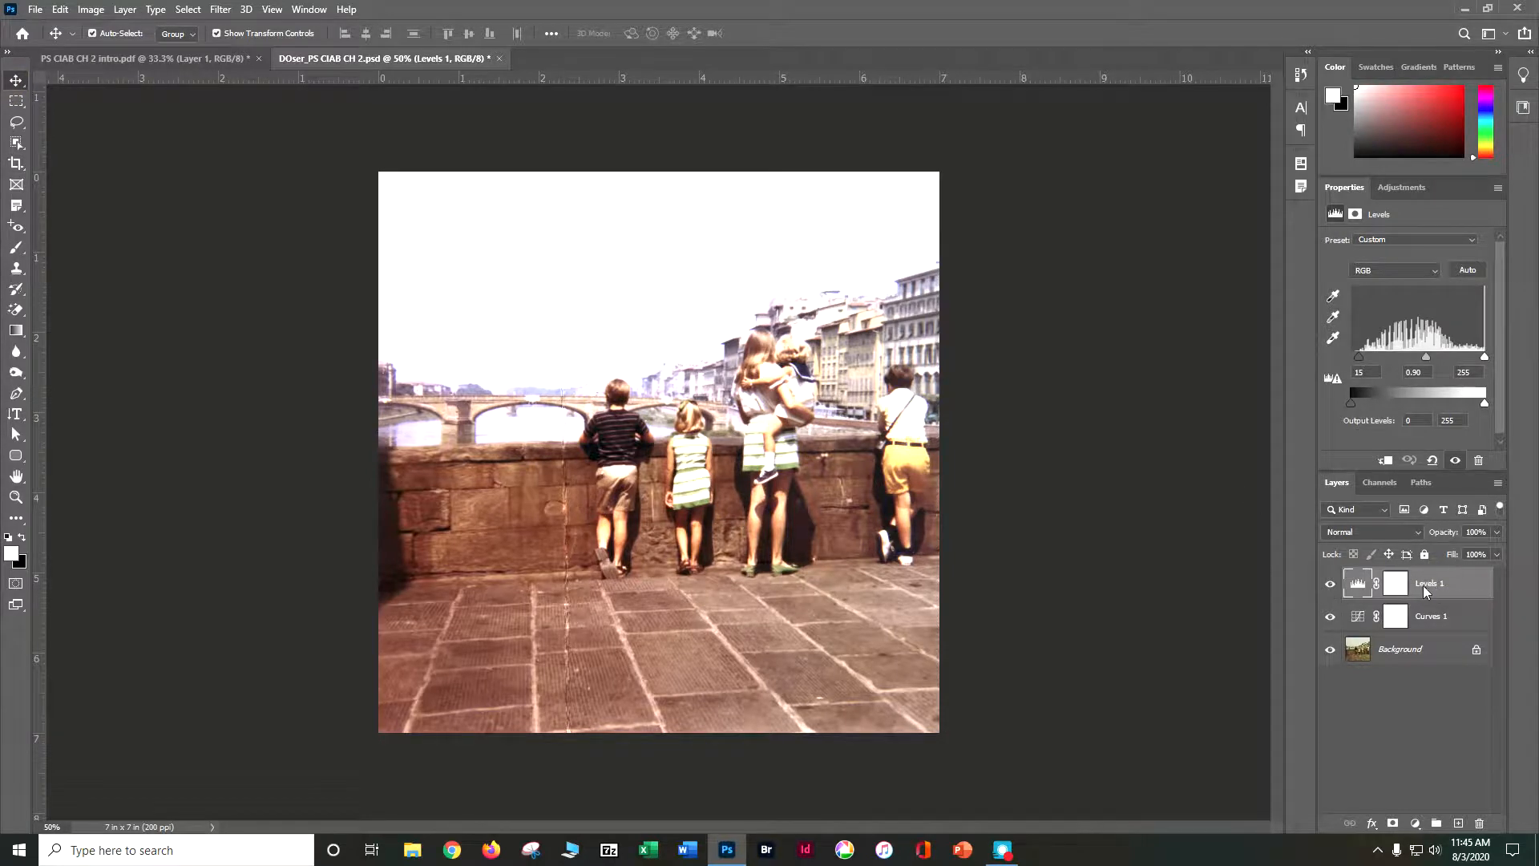
right_click(1426, 586)
left_click(1334, 657)
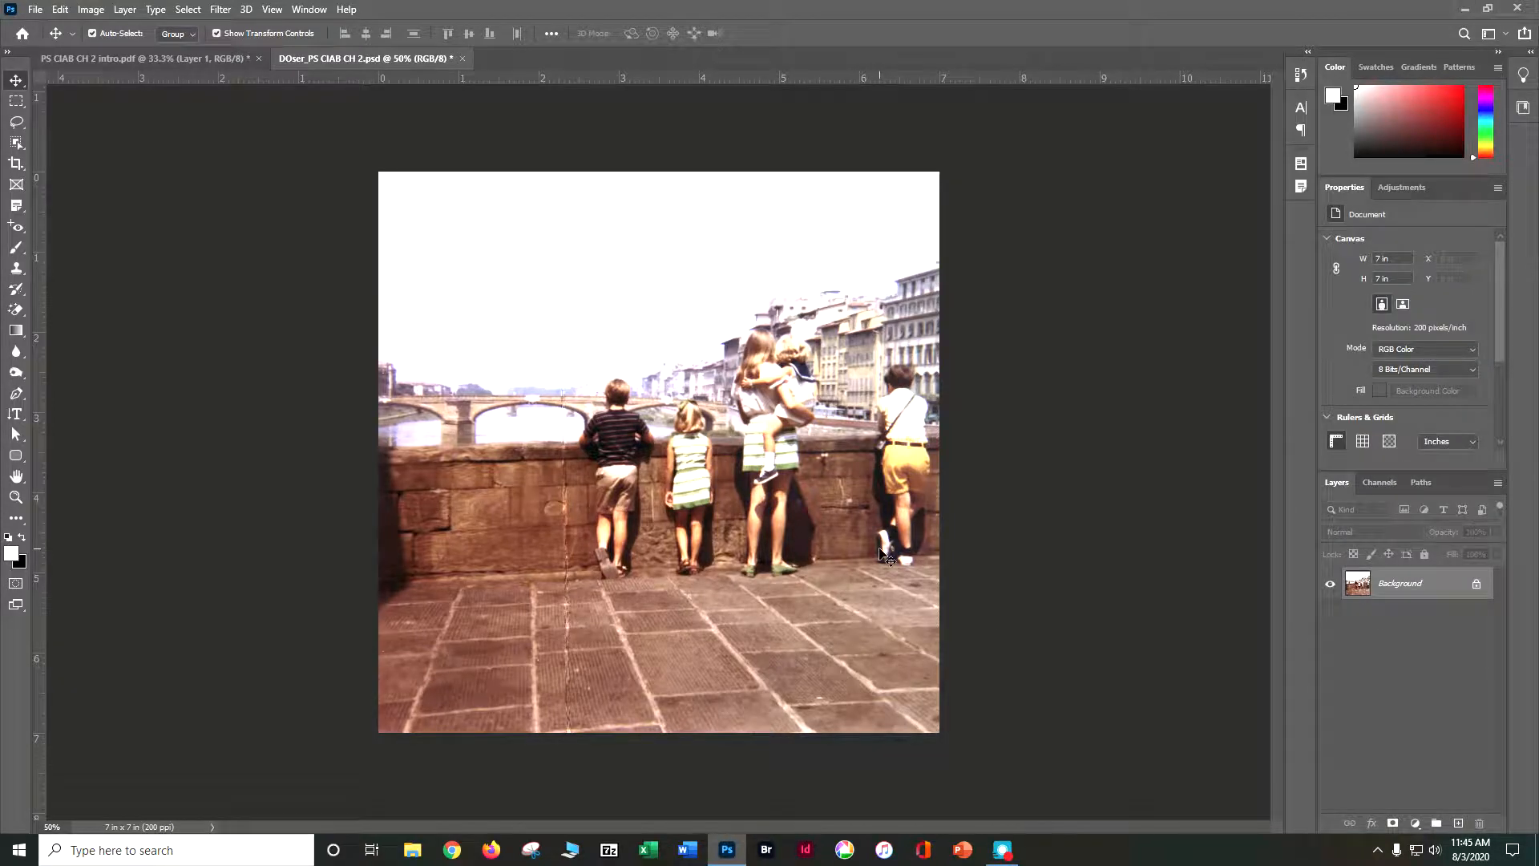
key("ctrl+s")
Heal the vertical crease across the river below the bridge with the Spot Healing Brush set to Content-Aware
left_click(14, 231)
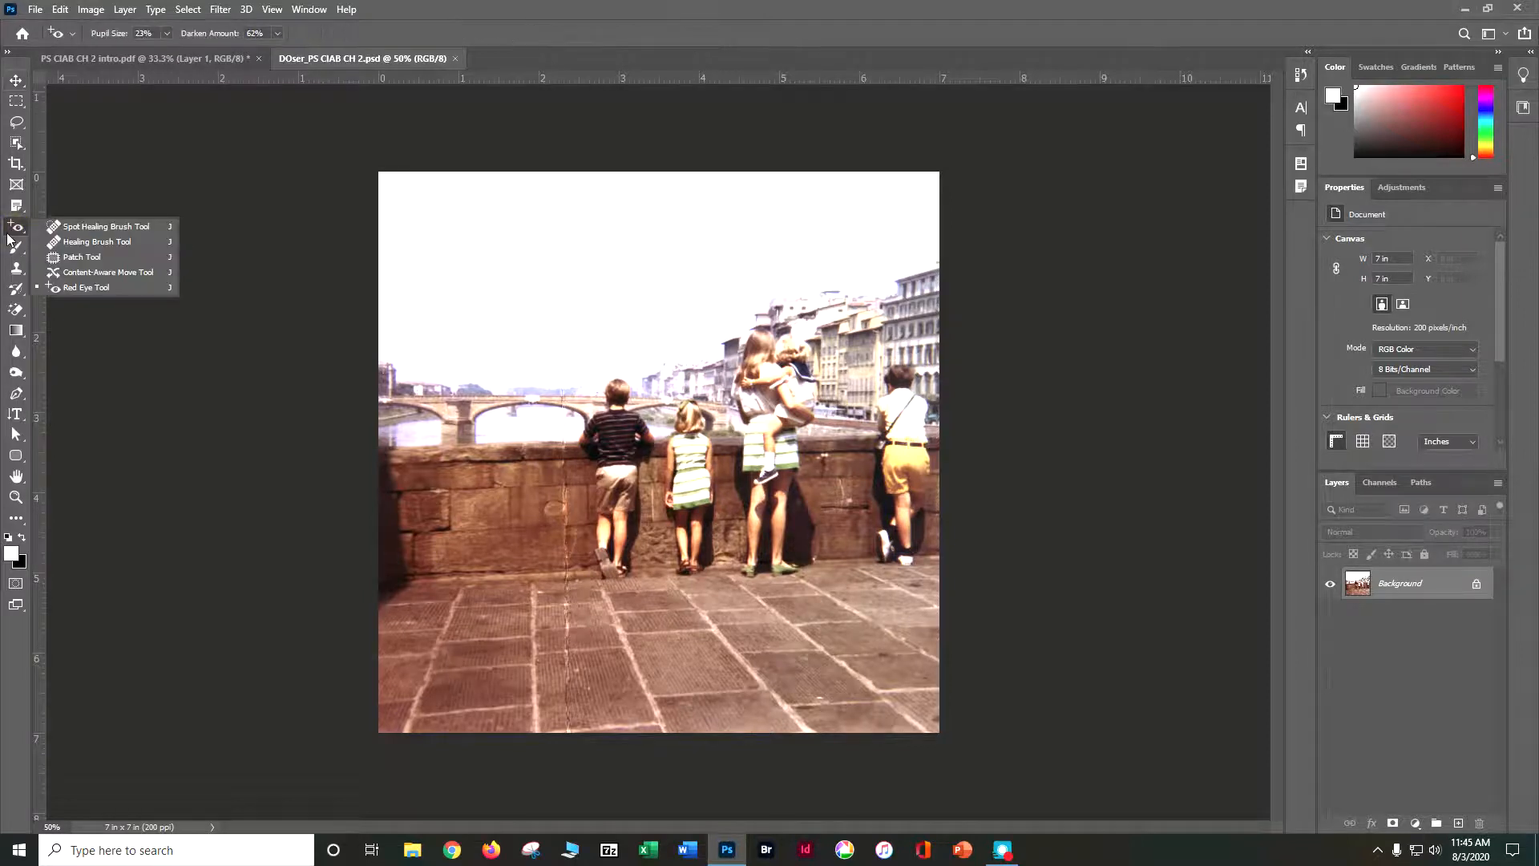
left_click(63, 232)
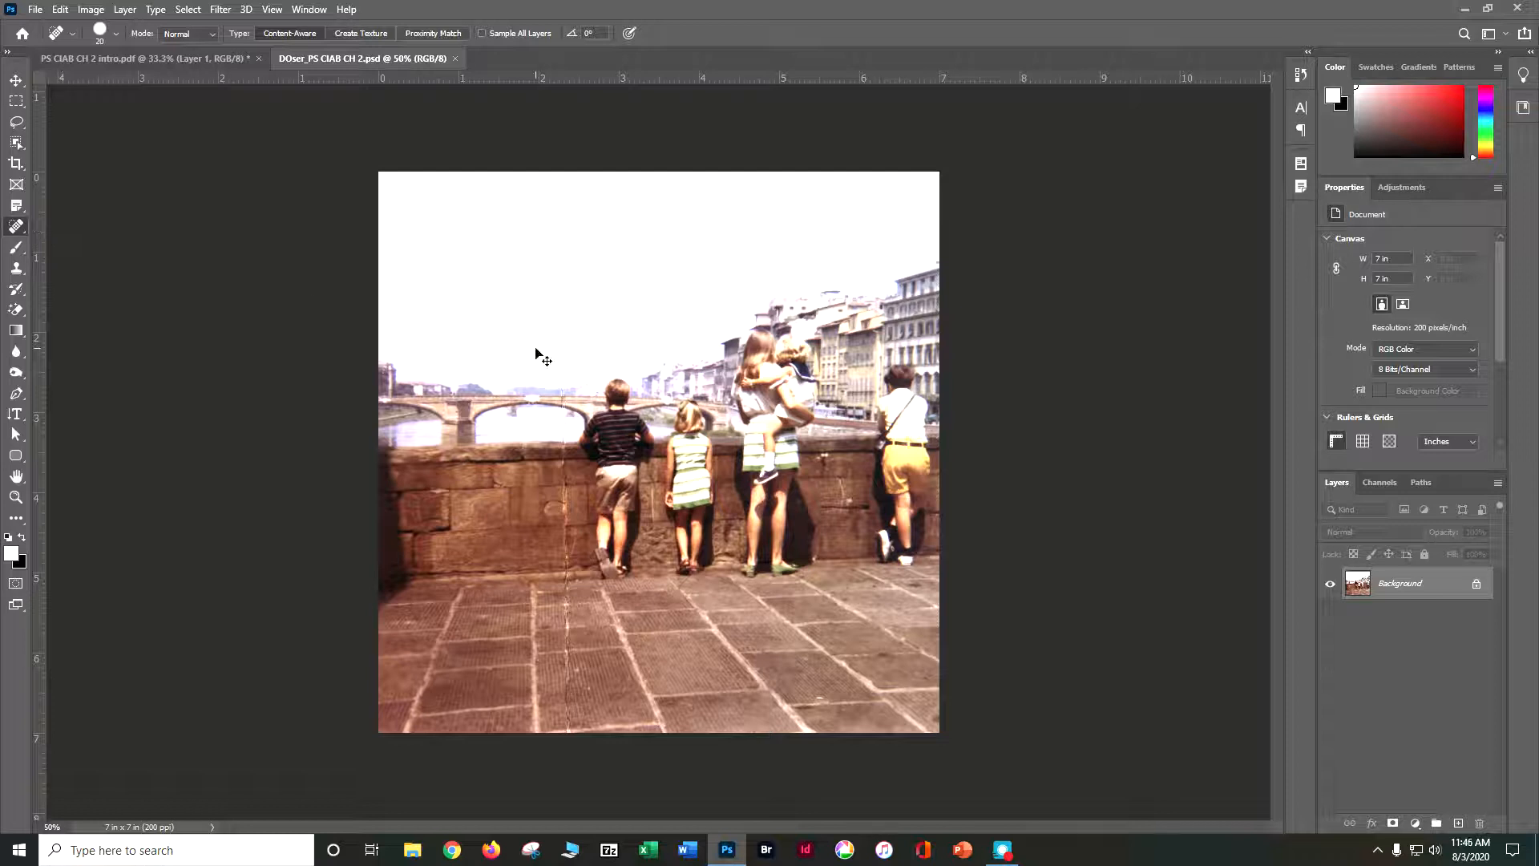
key("ctrl+plus")
key("ctrl+plus")
key("ctrl+plus")
key("ctrl+plus")
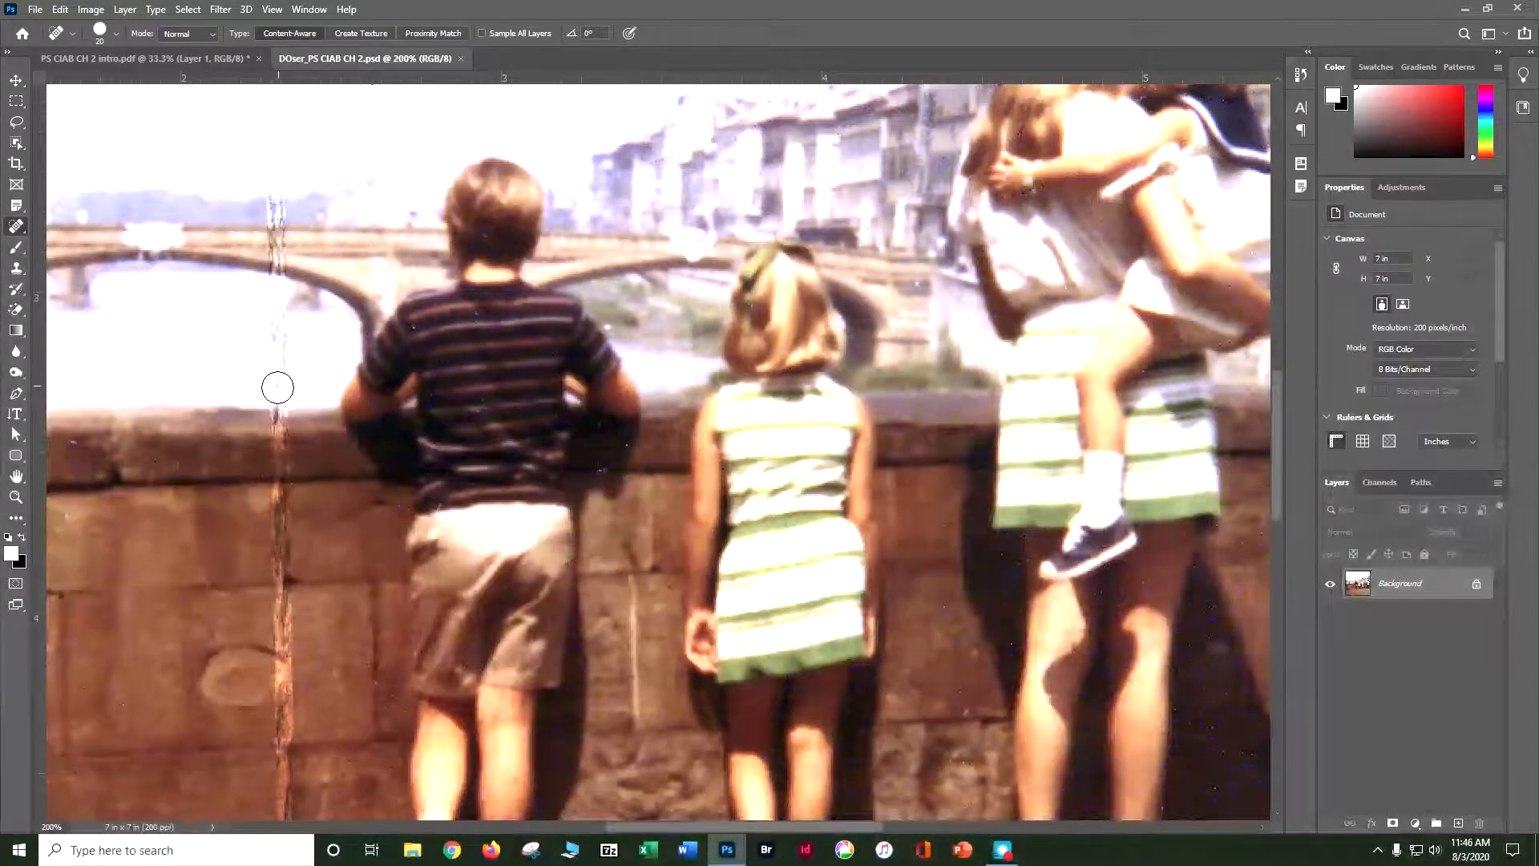
left_click_drag(275, 392, 270, 320)
left_click(275, 291)
left_click(279, 308)
left_click(278, 325)
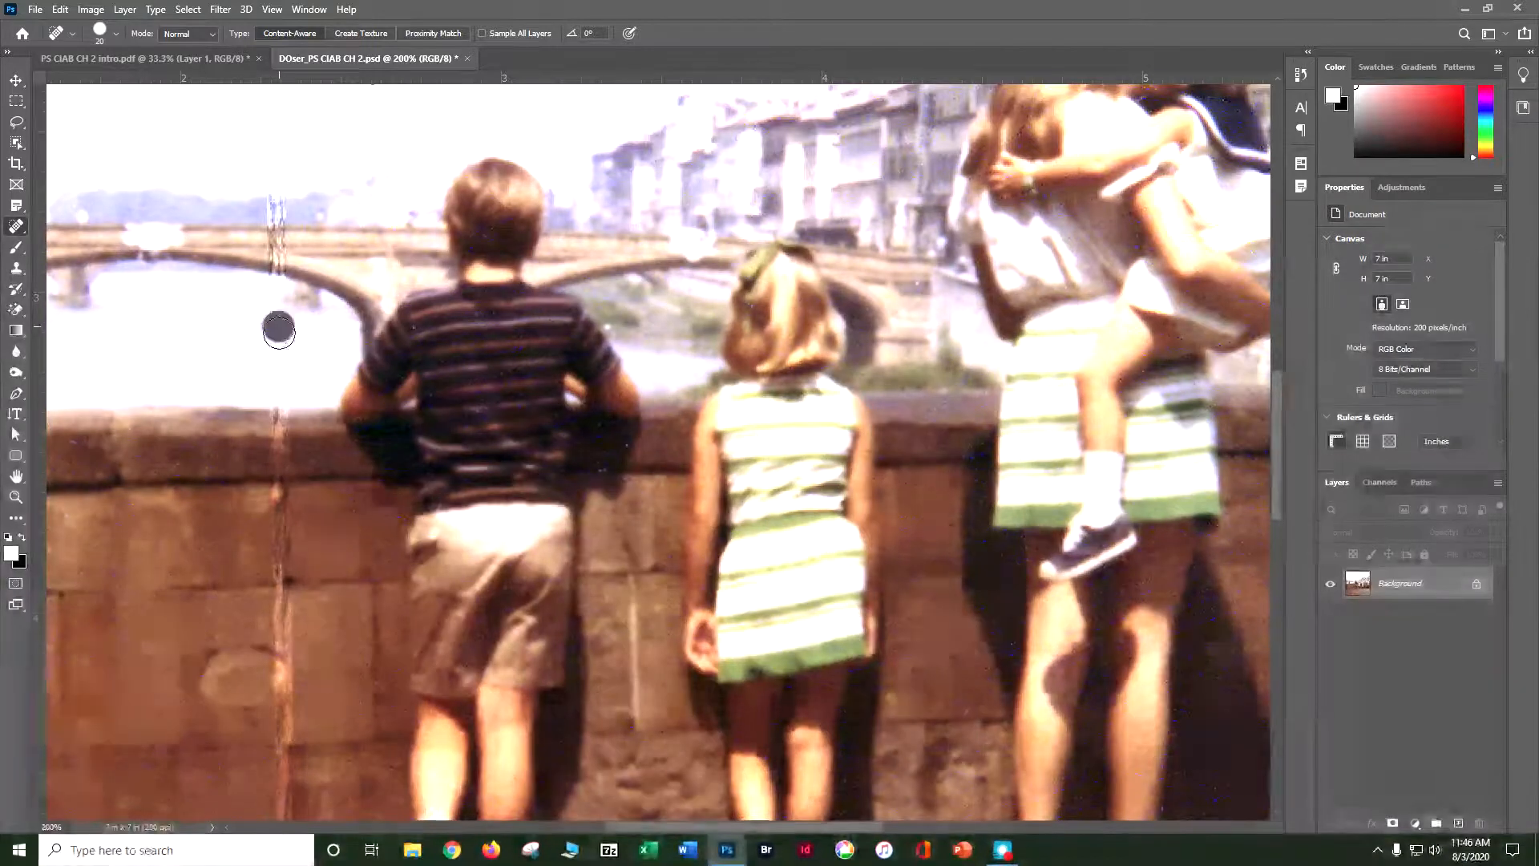
left_click(285, 369)
Heal the crease where it crosses the stone ledge along the top of the wall
left_click(279, 423)
left_click(277, 442)
left_click(277, 453)
left_click(280, 474)
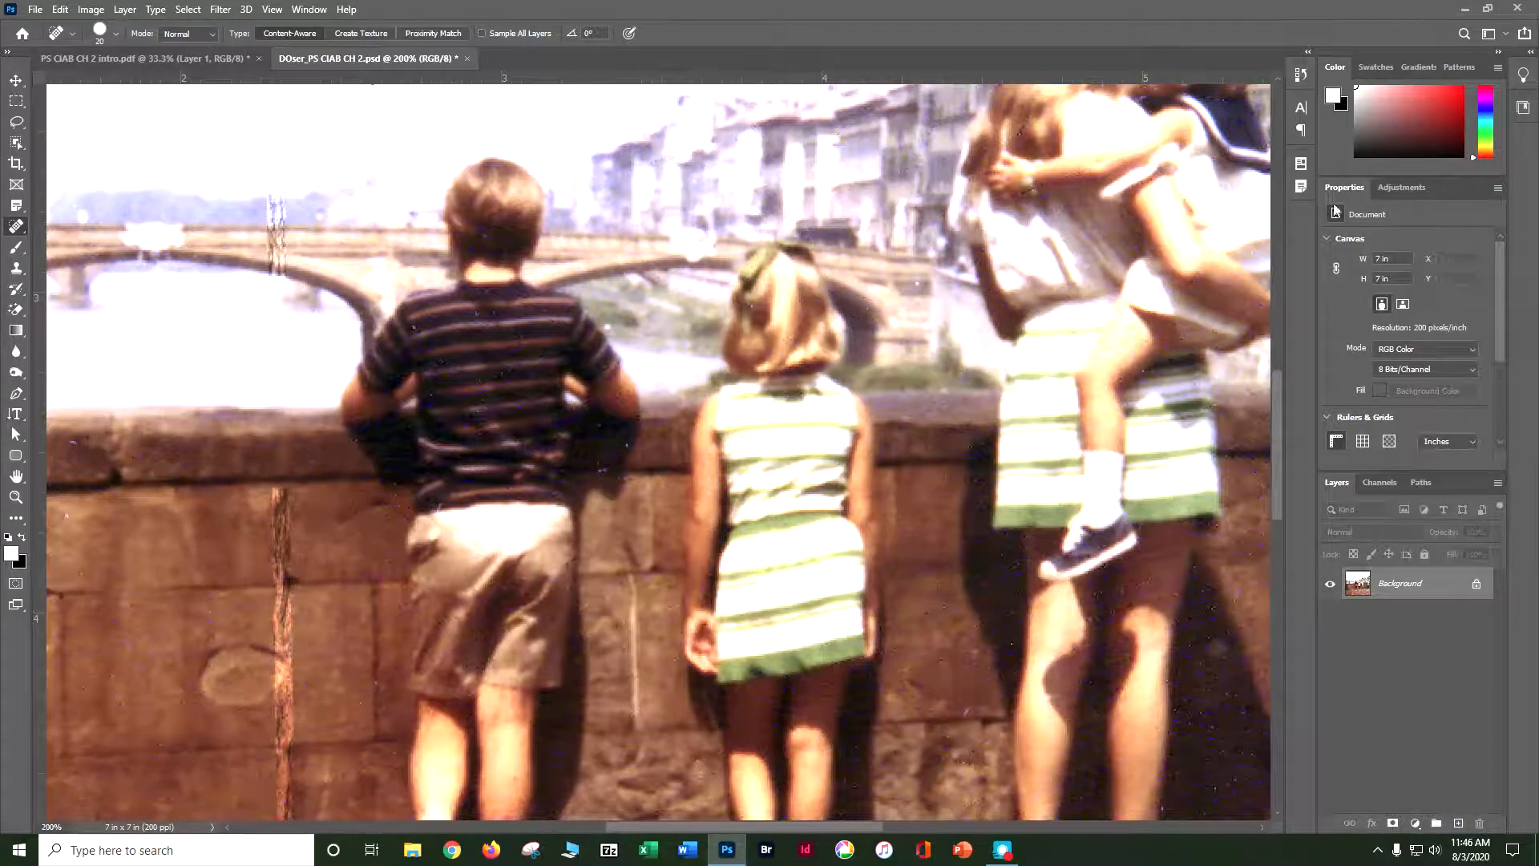
Show the document's History and review the History States setting in the Performance preferences
left_click(1304, 76)
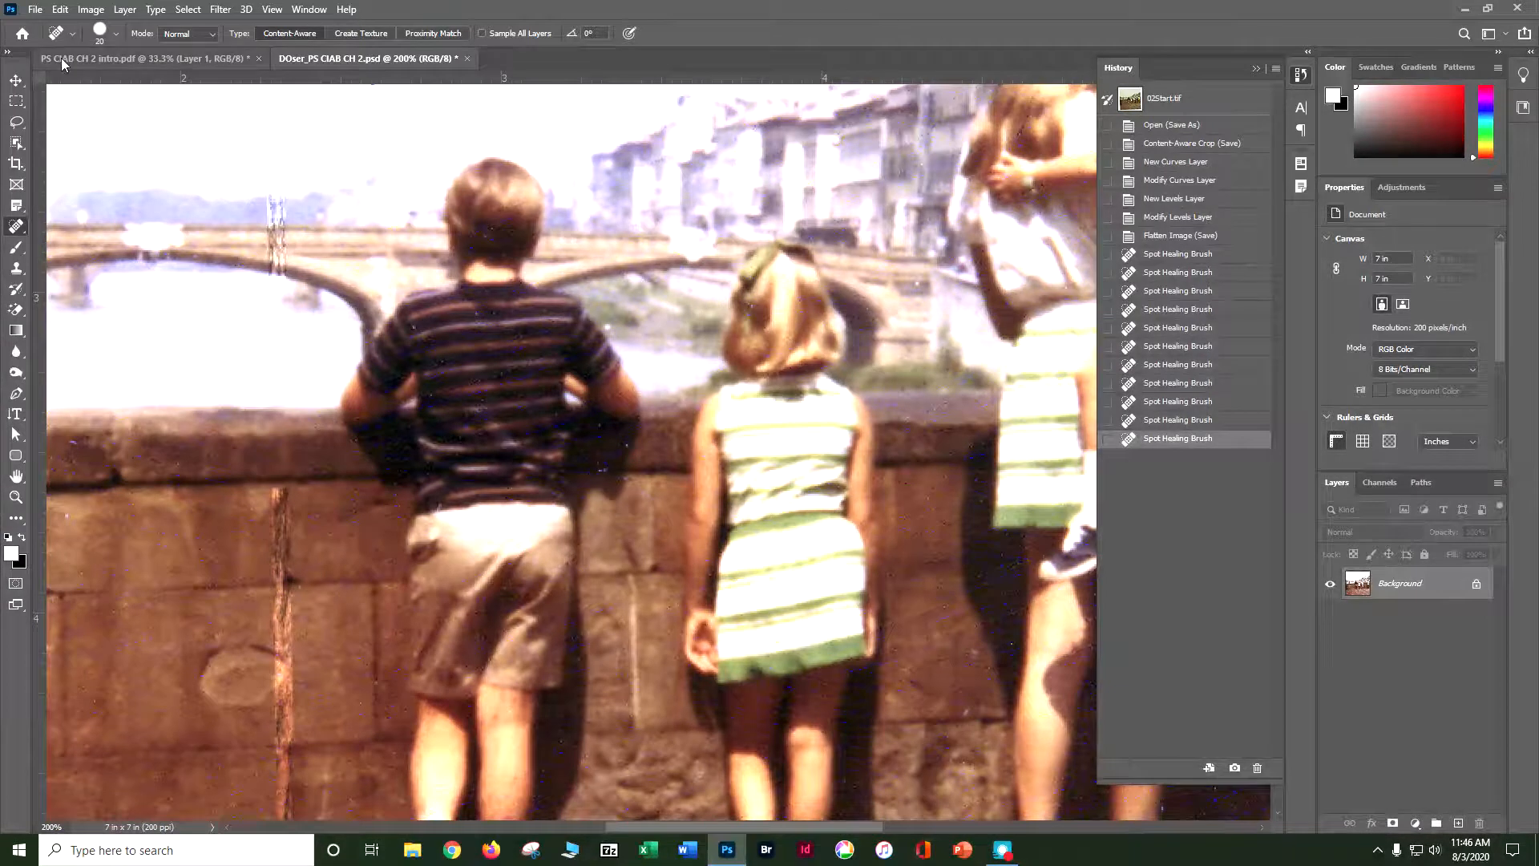
left_click(59, 9)
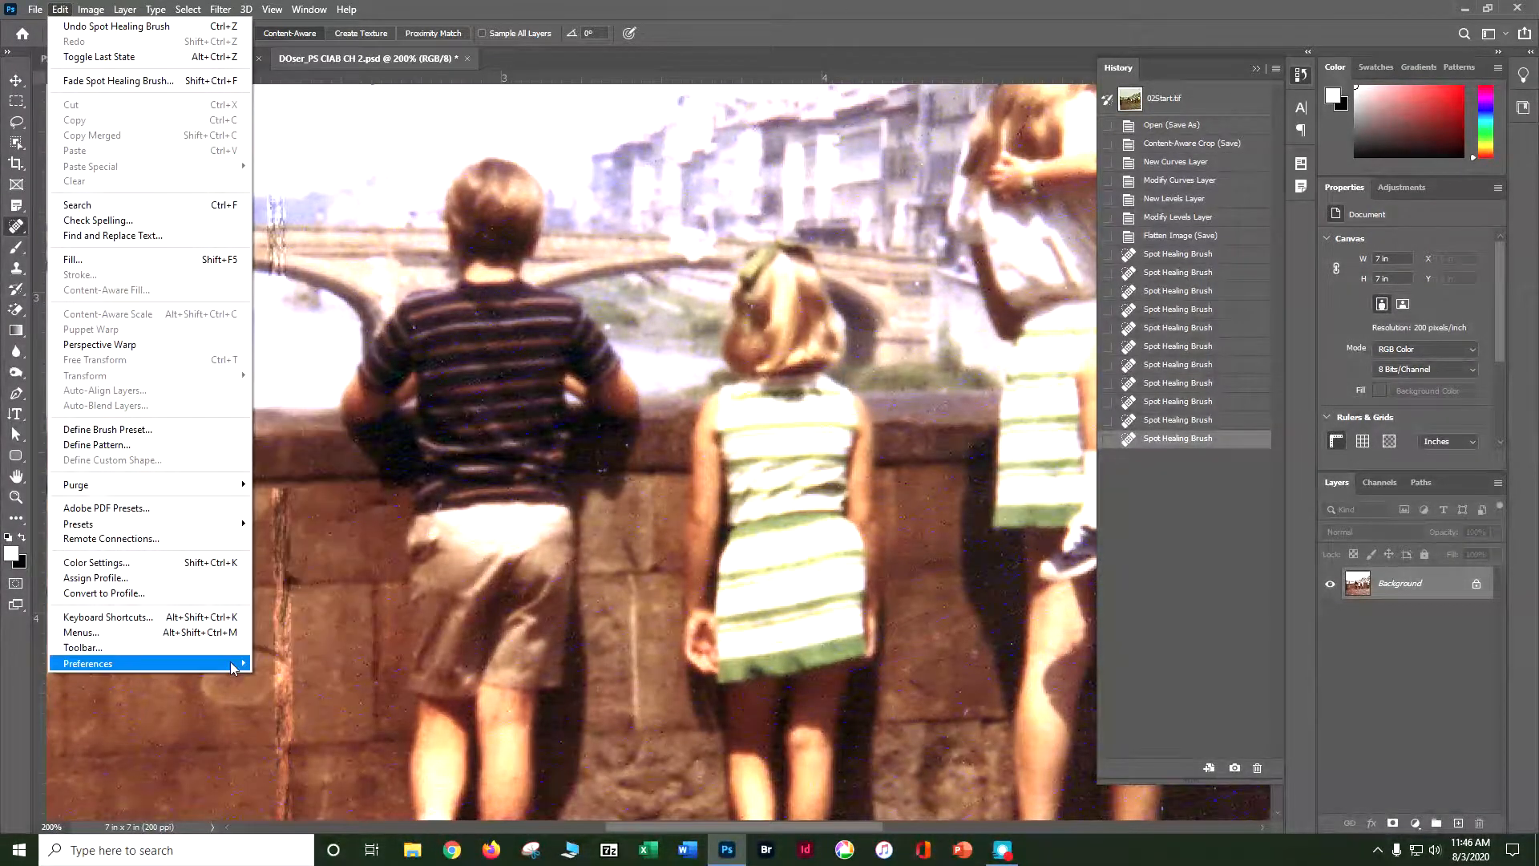
mouse_move(232, 663)
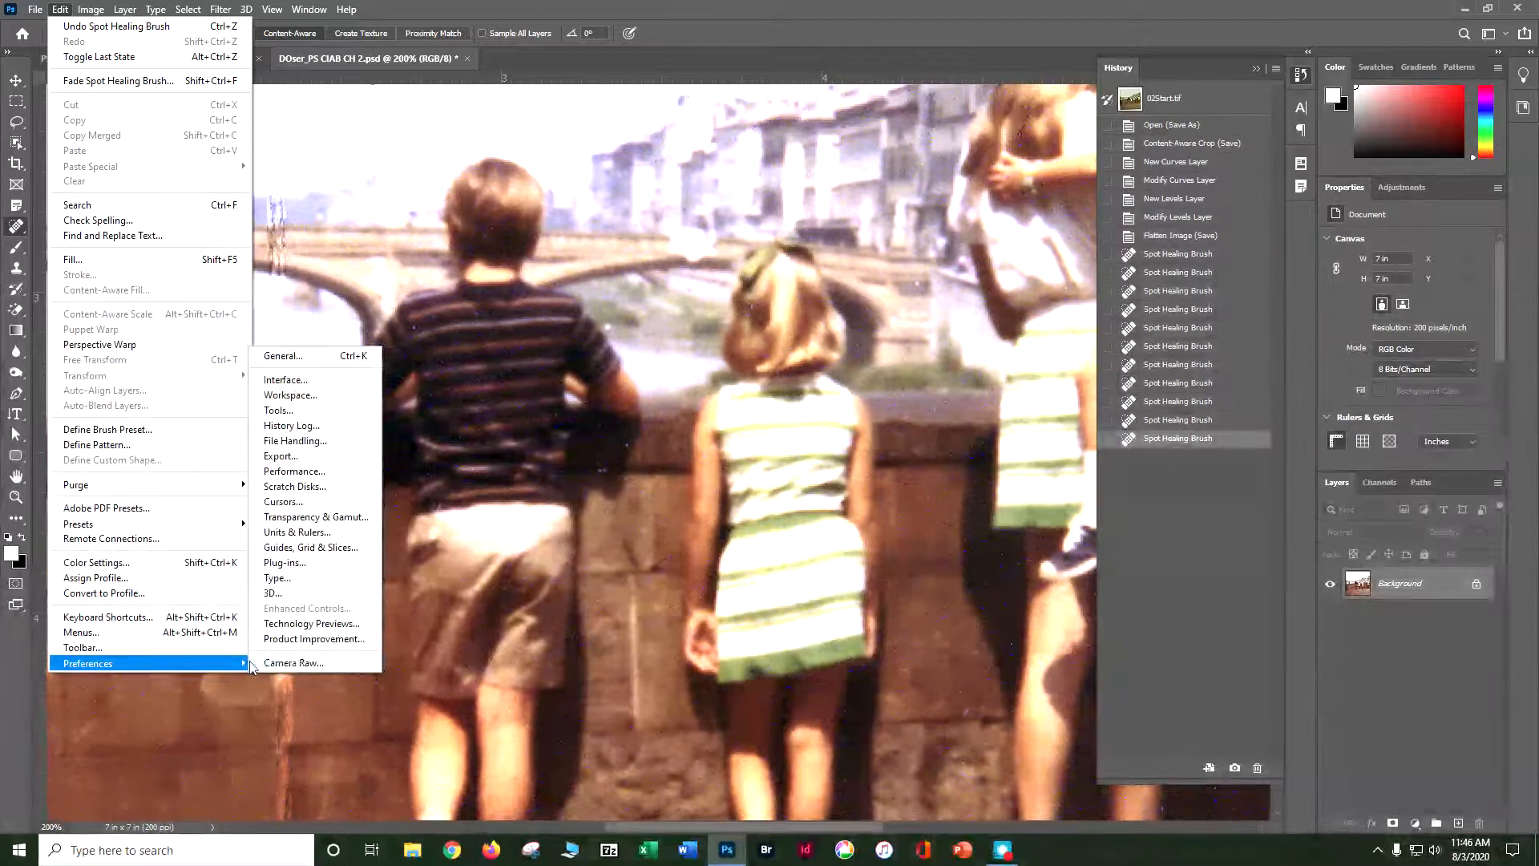
left_click(340, 474)
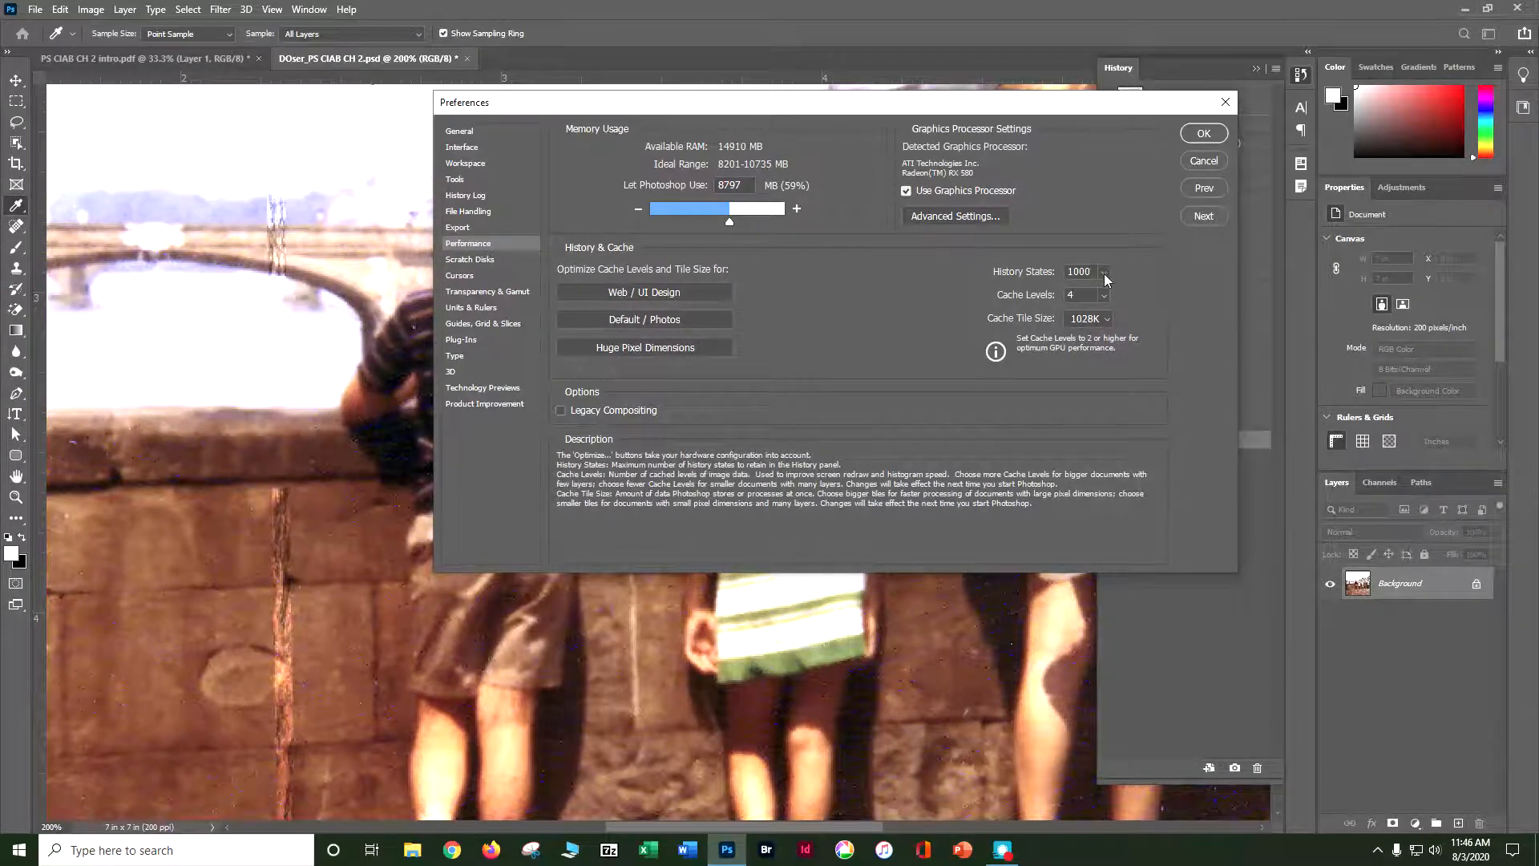
left_click(1205, 134)
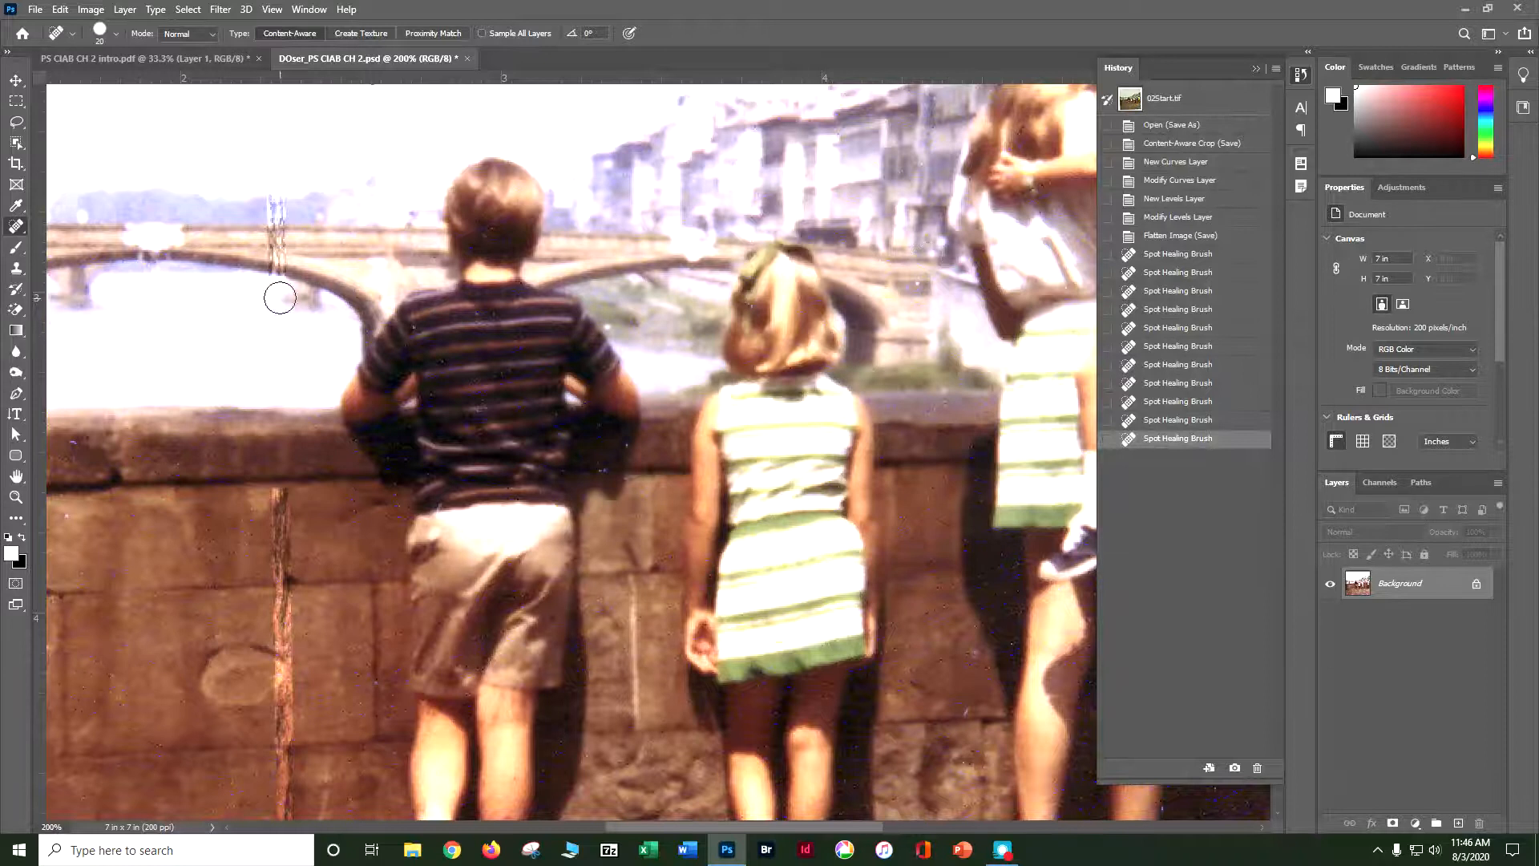
Heal the crease across the bridge and the distant trees above it with the Spot Healing Brush
left_click(272, 264)
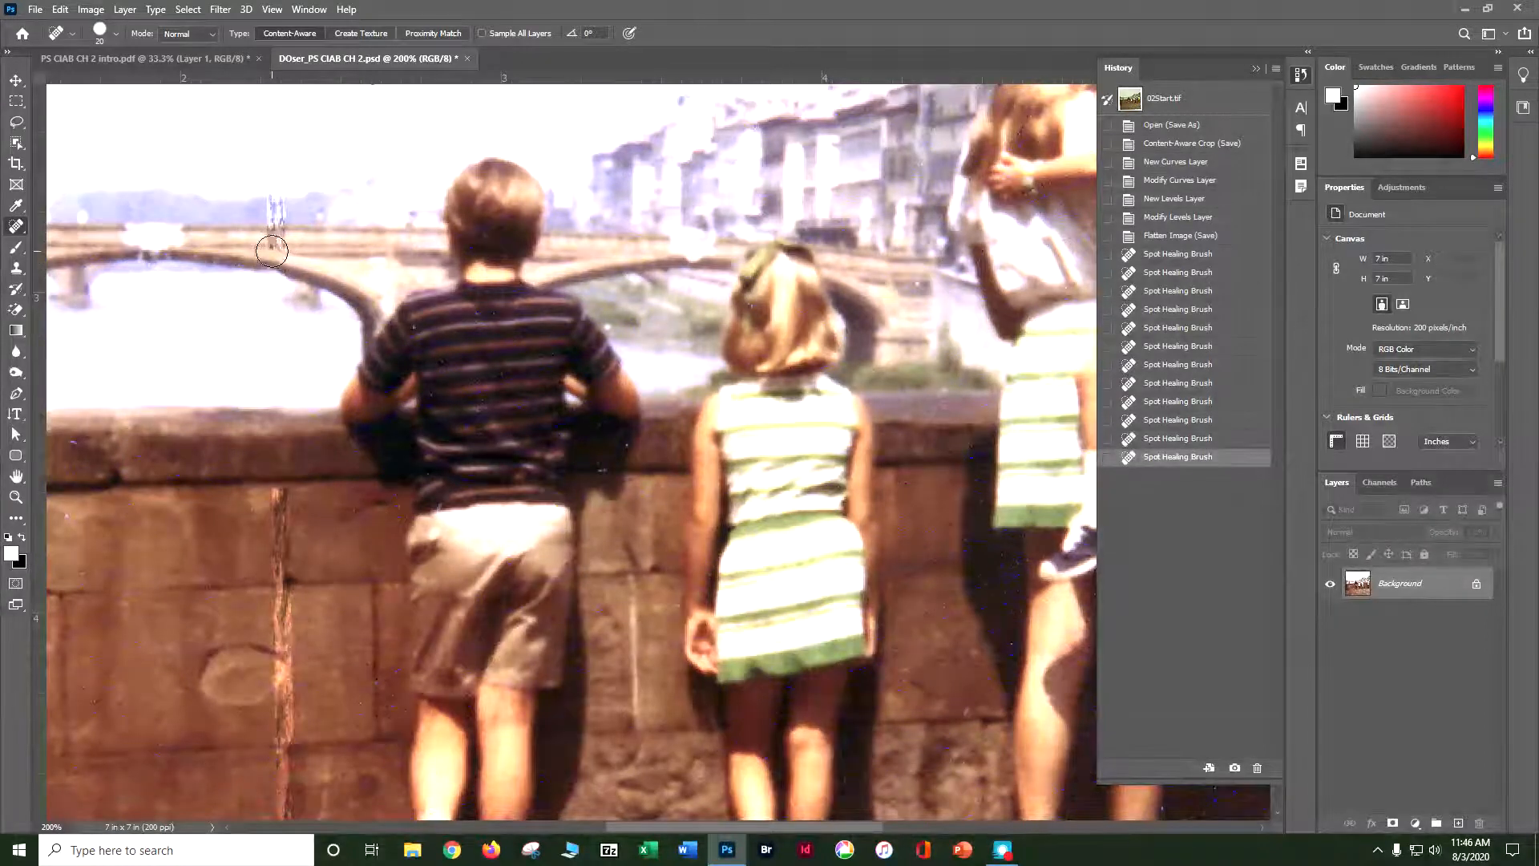
left_click(273, 250)
left_click(277, 235)
left_click(276, 214)
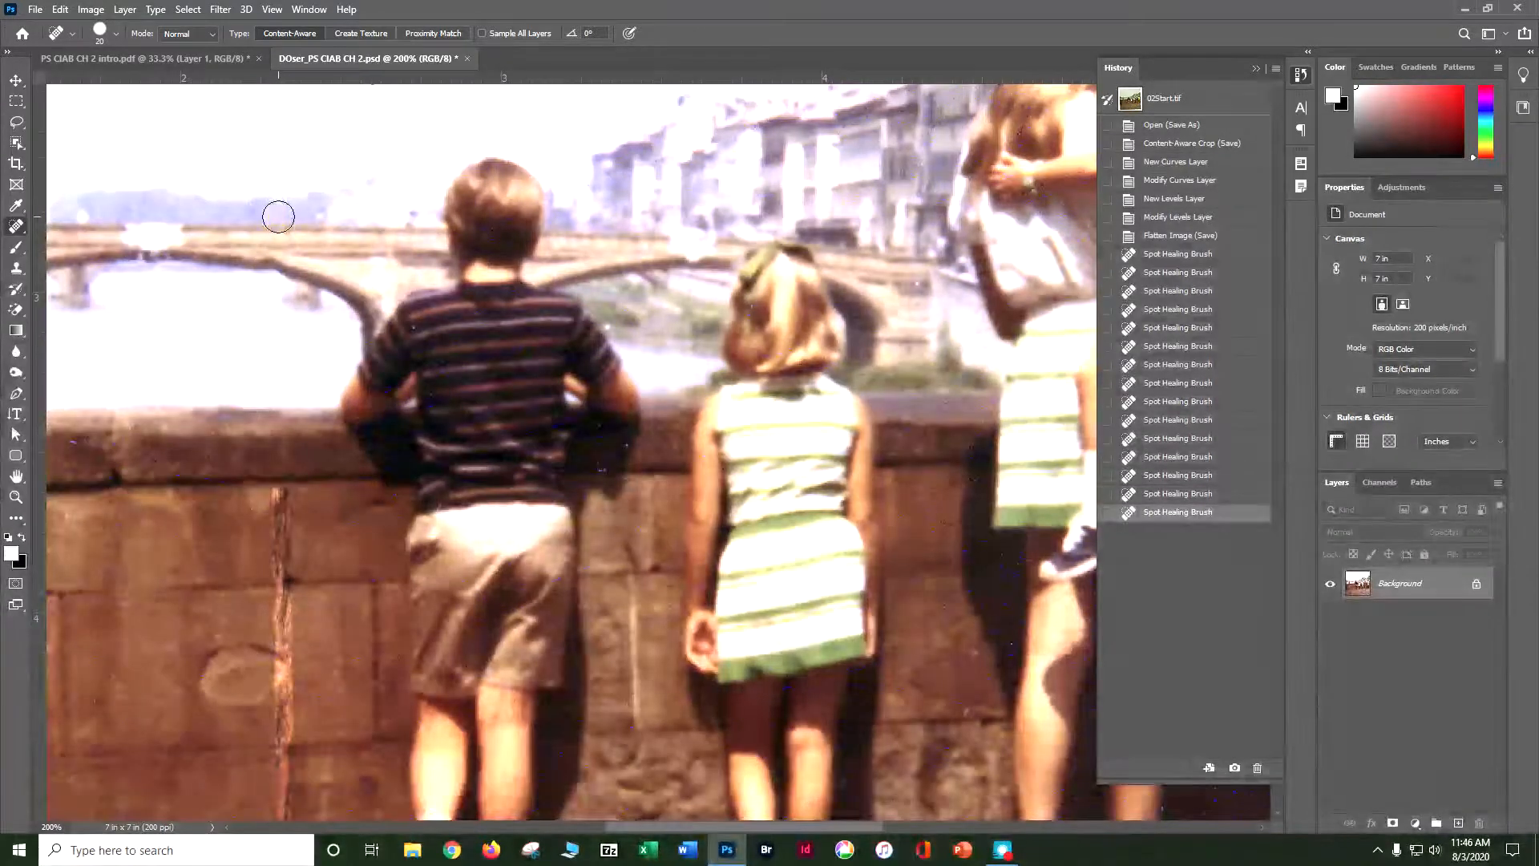
scroll(288, 264, "up", 2)
scroll(292, 273, "up", 5)
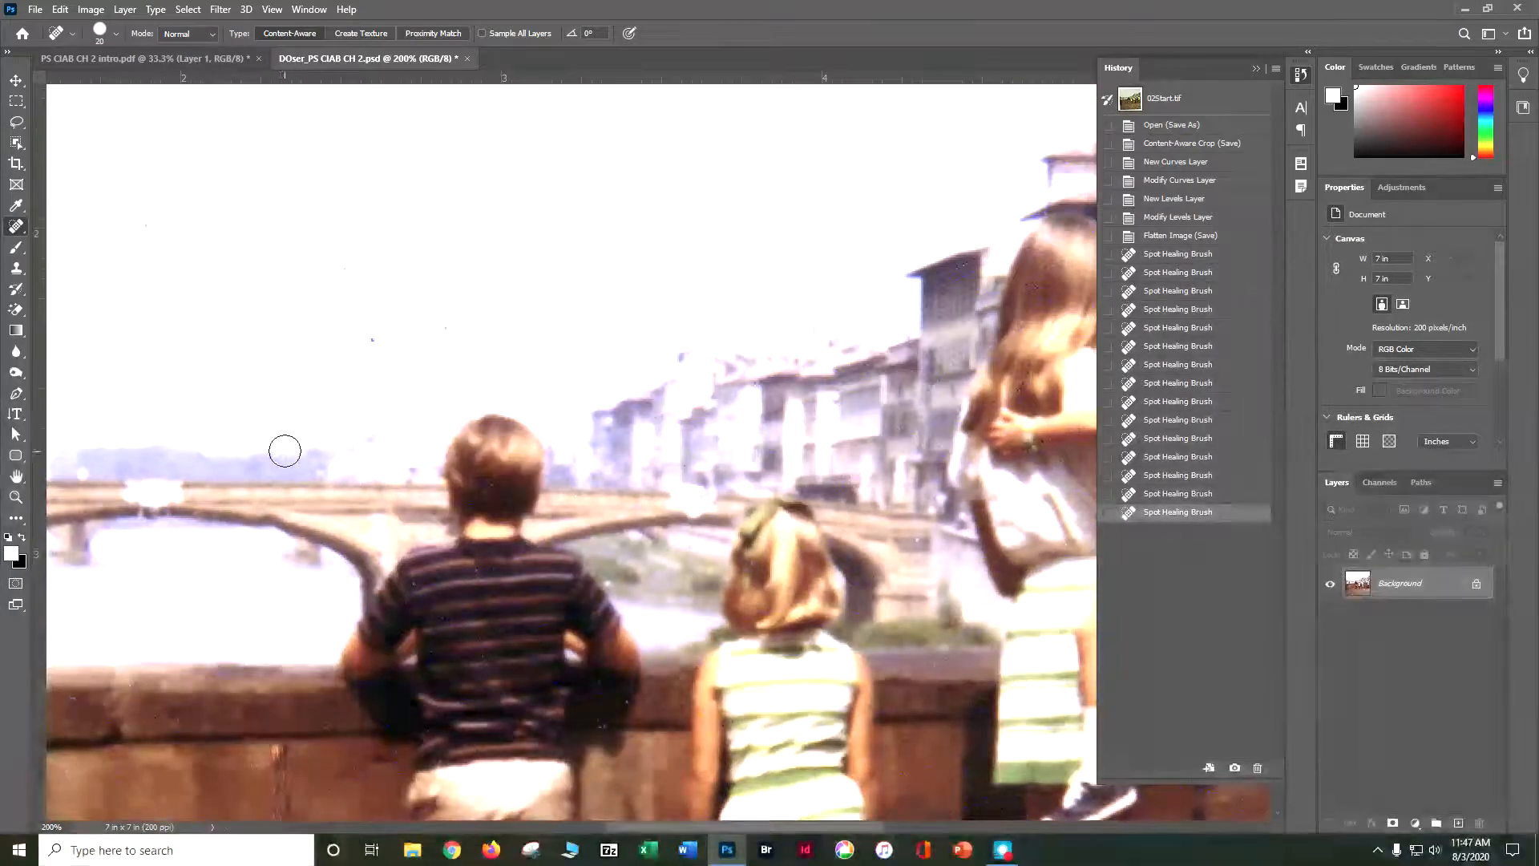
left_click(278, 449)
Heal the crease down the upper and middle stone blocks of the wall, beside the boy in the striped shirt
scroll(409, 377, "down", 9)
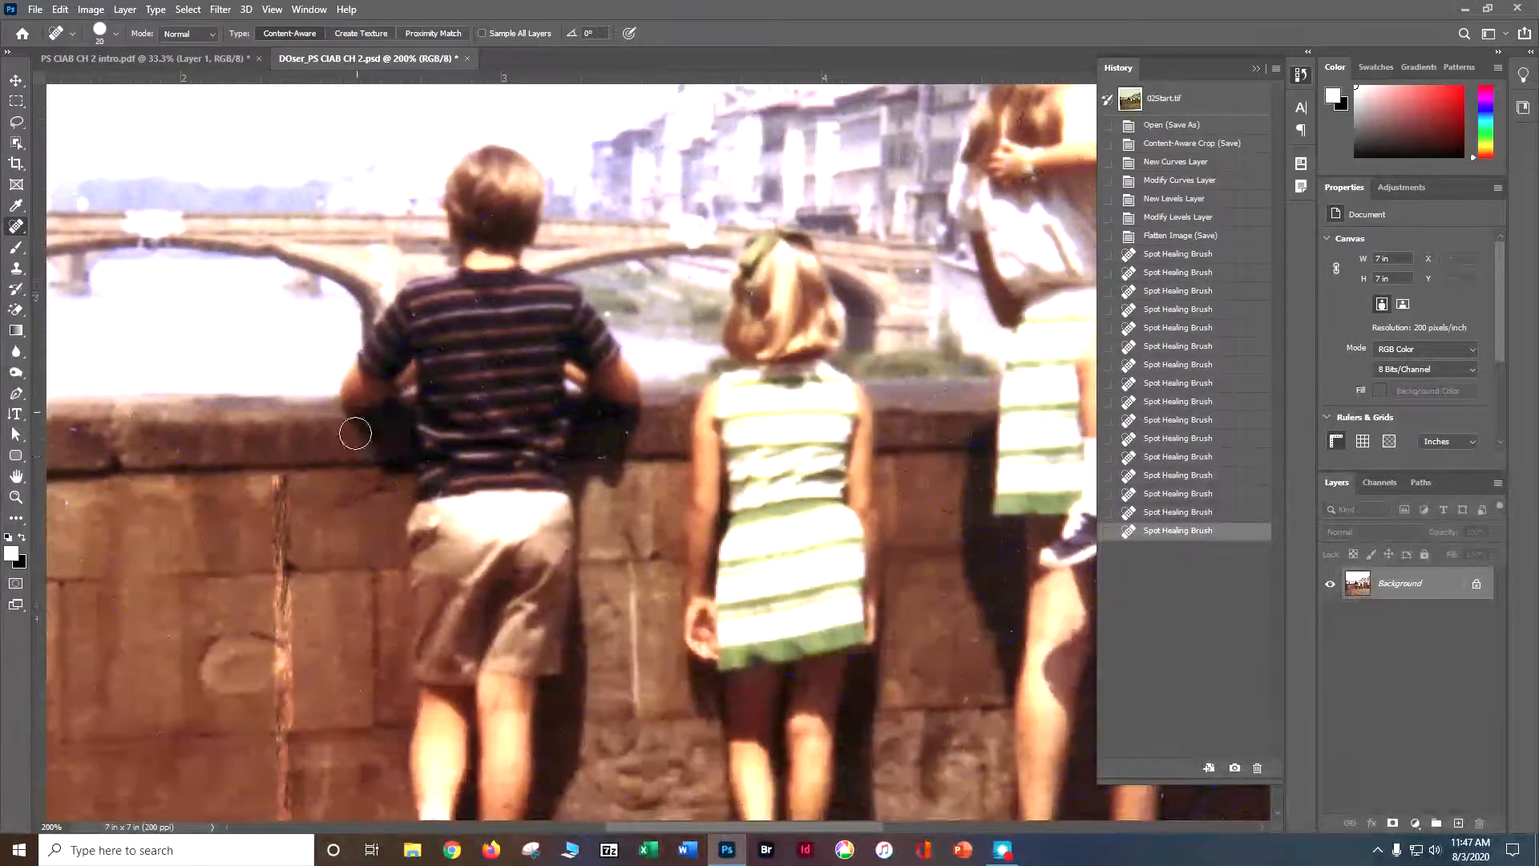
left_click(279, 400)
mouse_move(279, 406)
left_mouse_down()
mouse_move(280, 512)
mouse_move(272, 493)
mouse_move(293, 554)
mouse_move(282, 627)
left_mouse_up()
left_click(278, 485)
left_click(284, 510)
left_click(274, 541)
Continue healing the crease down the lower part of the wall, enlarging the Spot Healing Brush to size 60
scroll(257, 545, "down", 3)
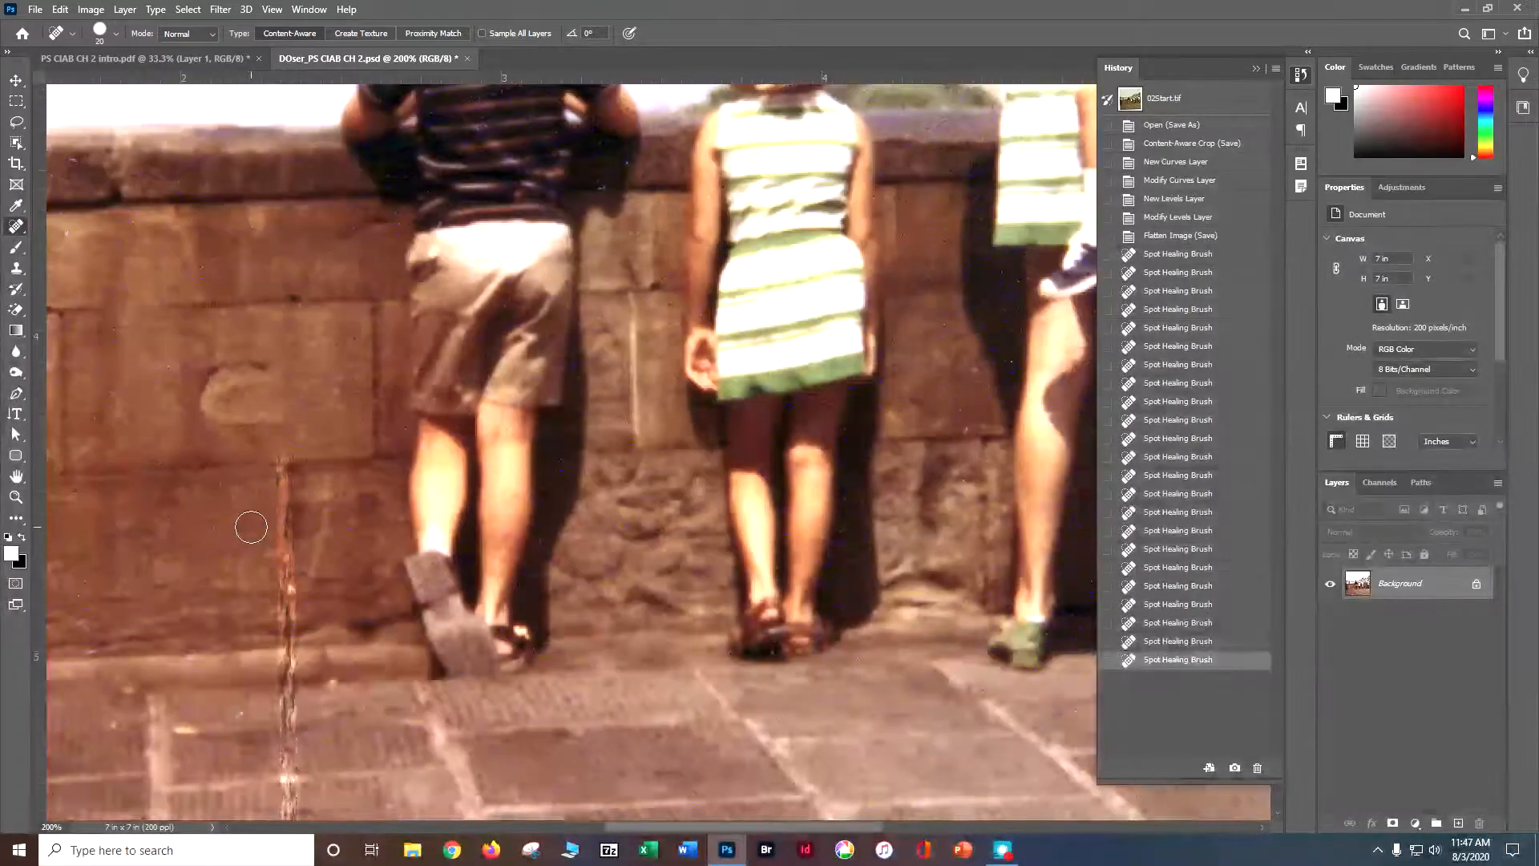
scroll(251, 527, "down", 2)
left_click(278, 385)
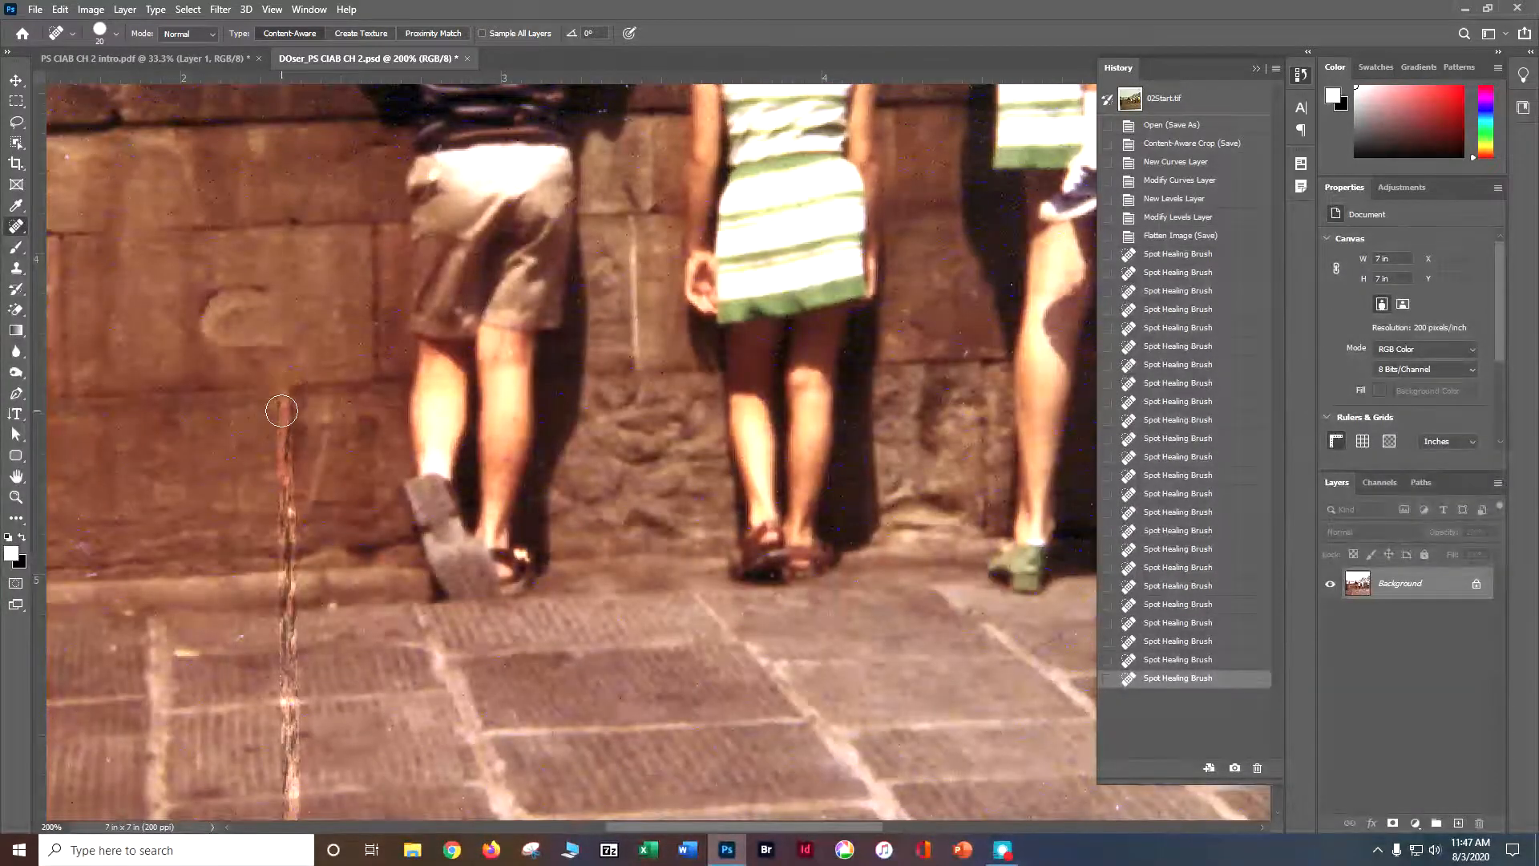
left_click(281, 402)
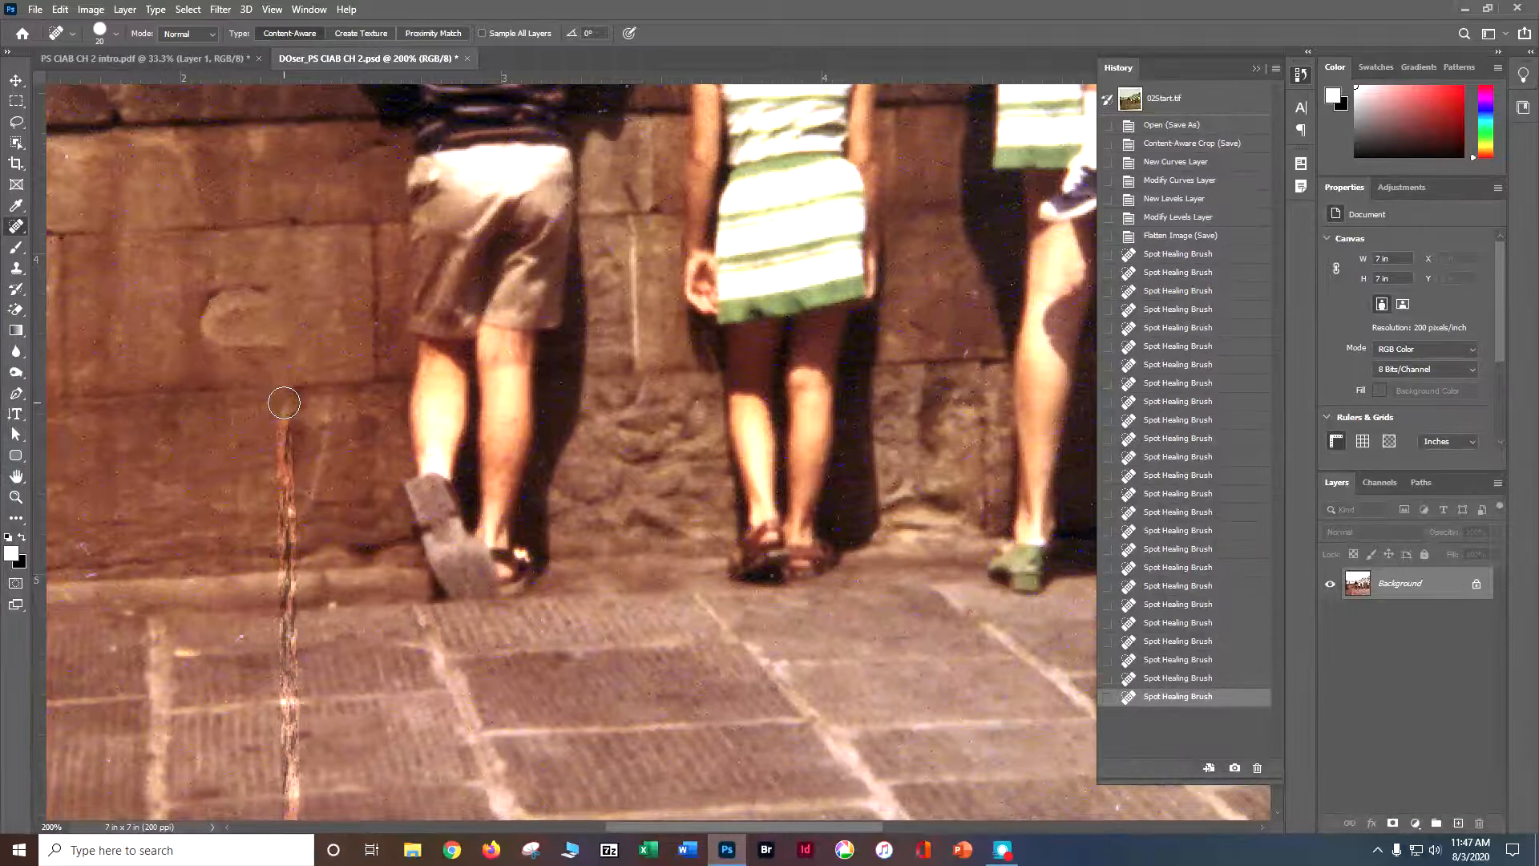
key("bracketright")
key("bracketright")
key("bracketright")
left_click(281, 448)
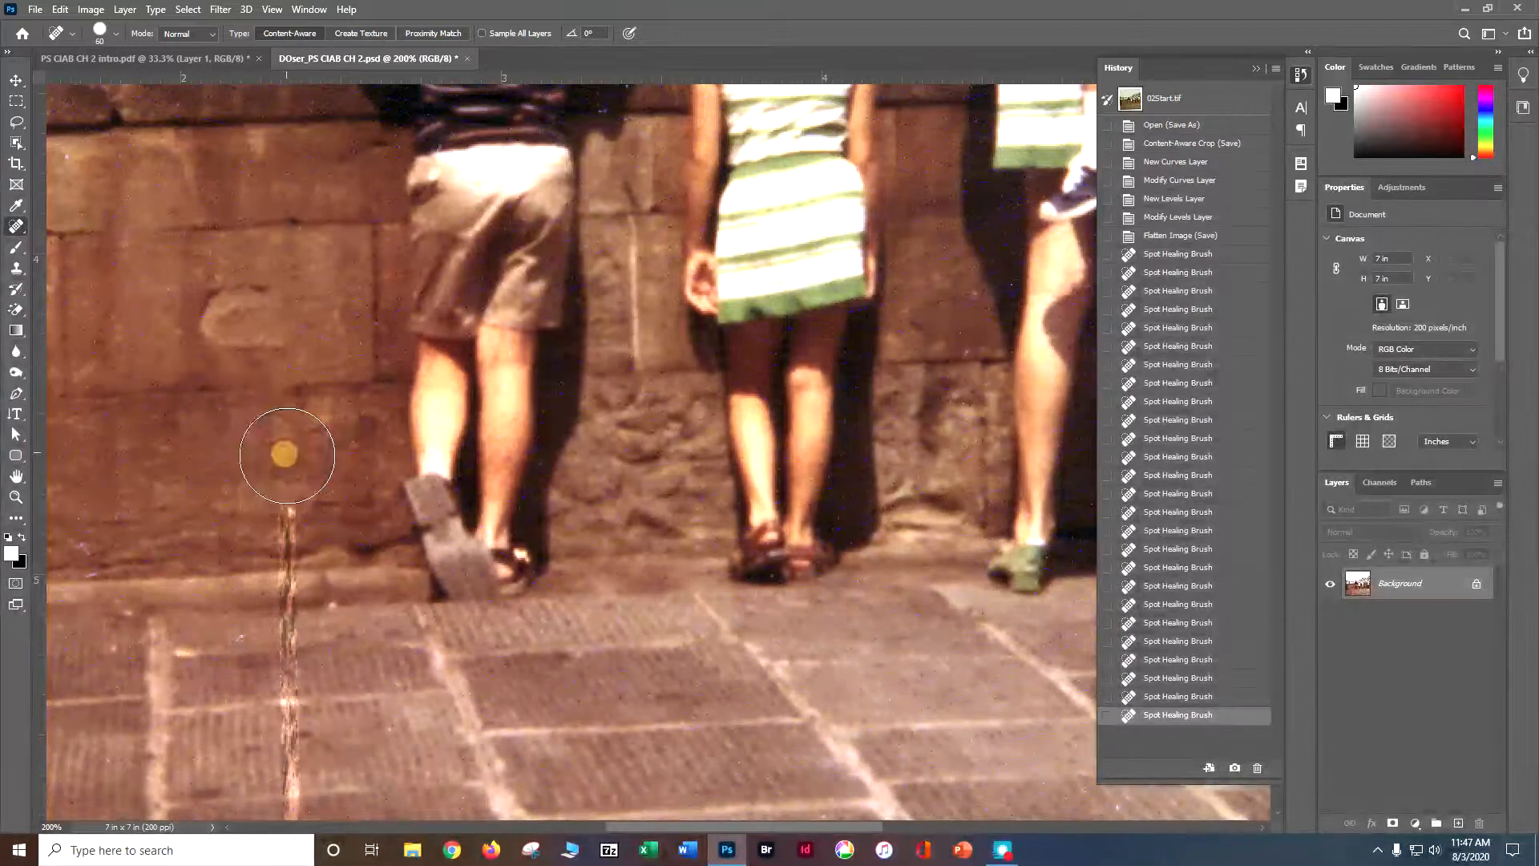
left_click(286, 517)
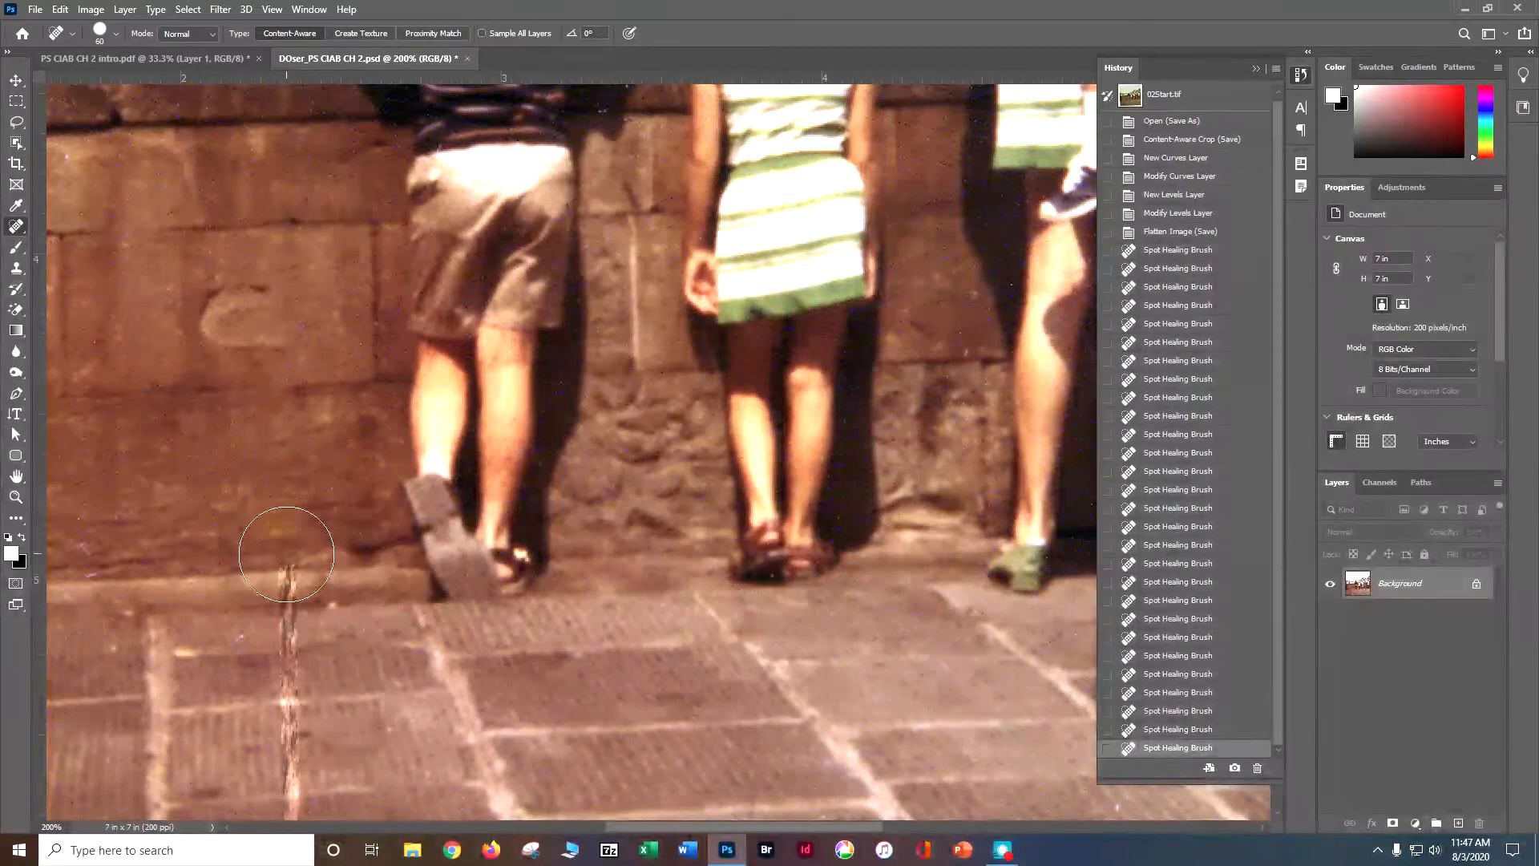
Undo the oversized healing stroke at the wall's base, reduce the Spot Healing Brush to size 25, and heal the crease there and on the first paving stones
left_click(286, 578)
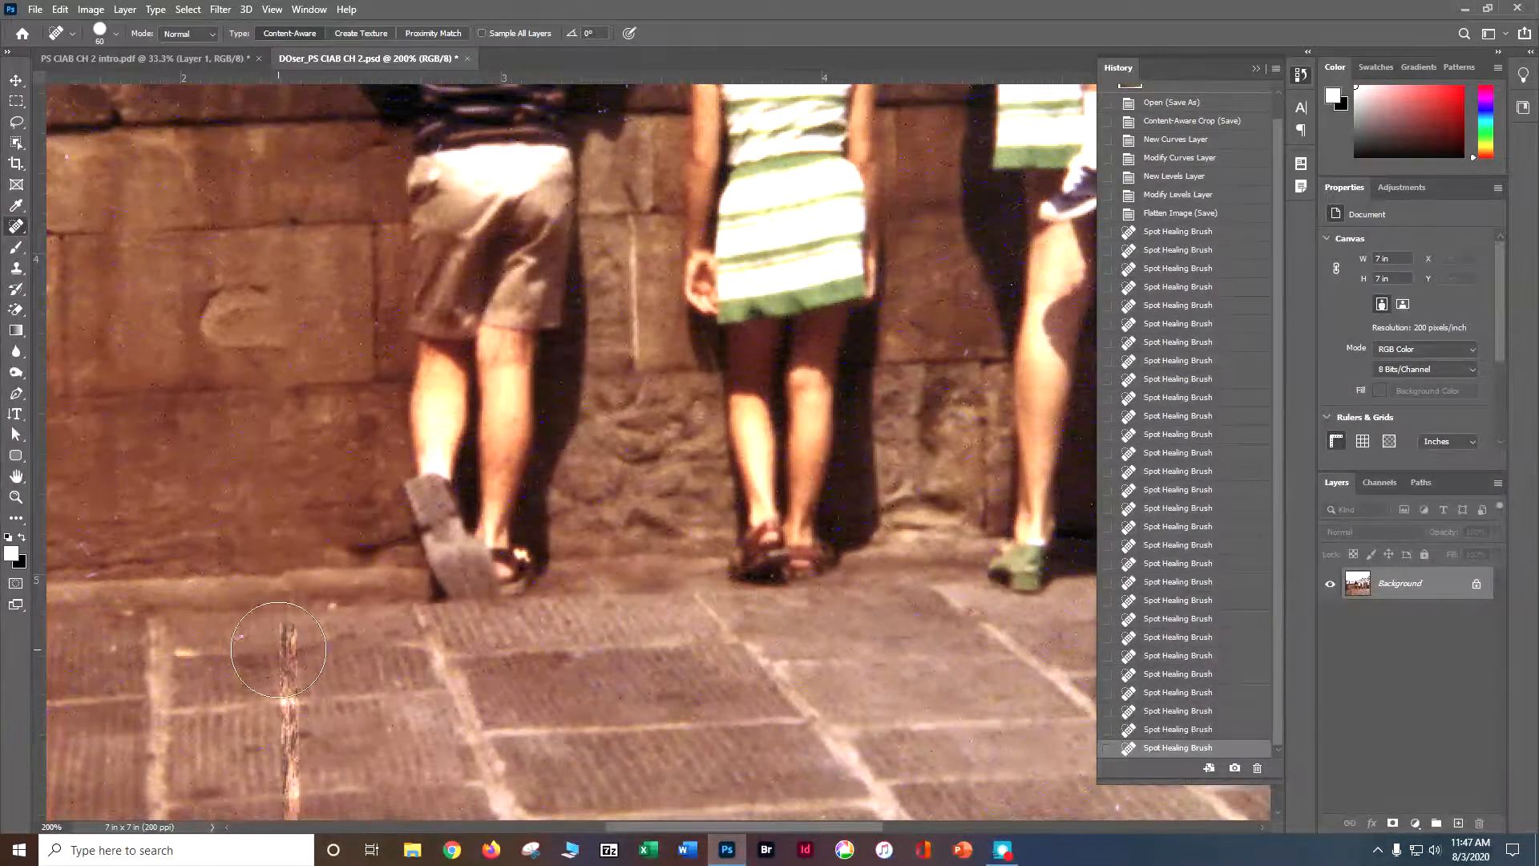
key("ctrl+z")
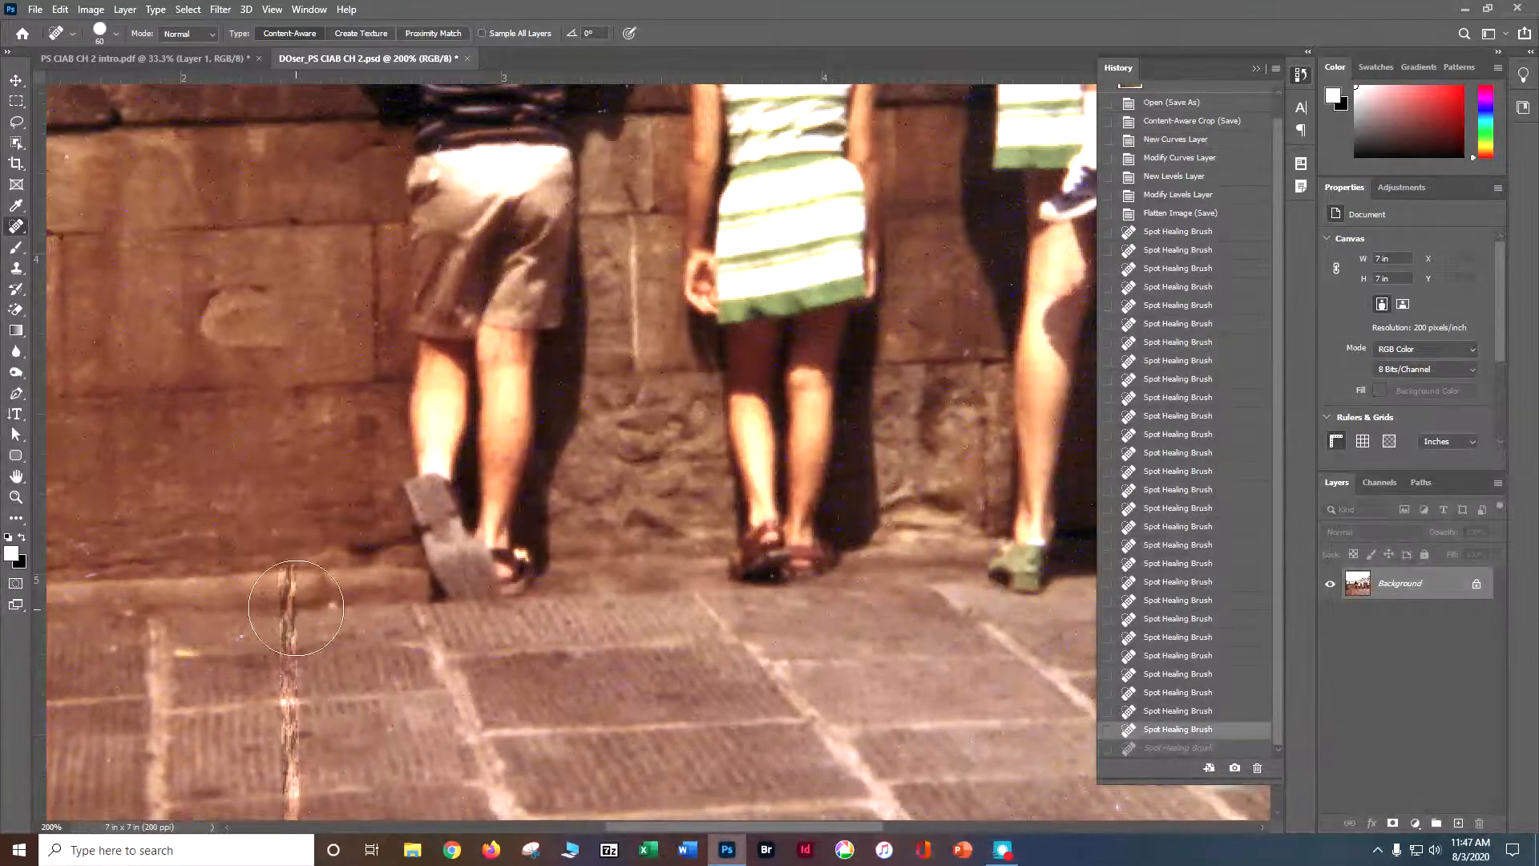
key("bracketleft")
key("bracketleft")
key("bracketleft")
key("bracketleft")
left_click(288, 585)
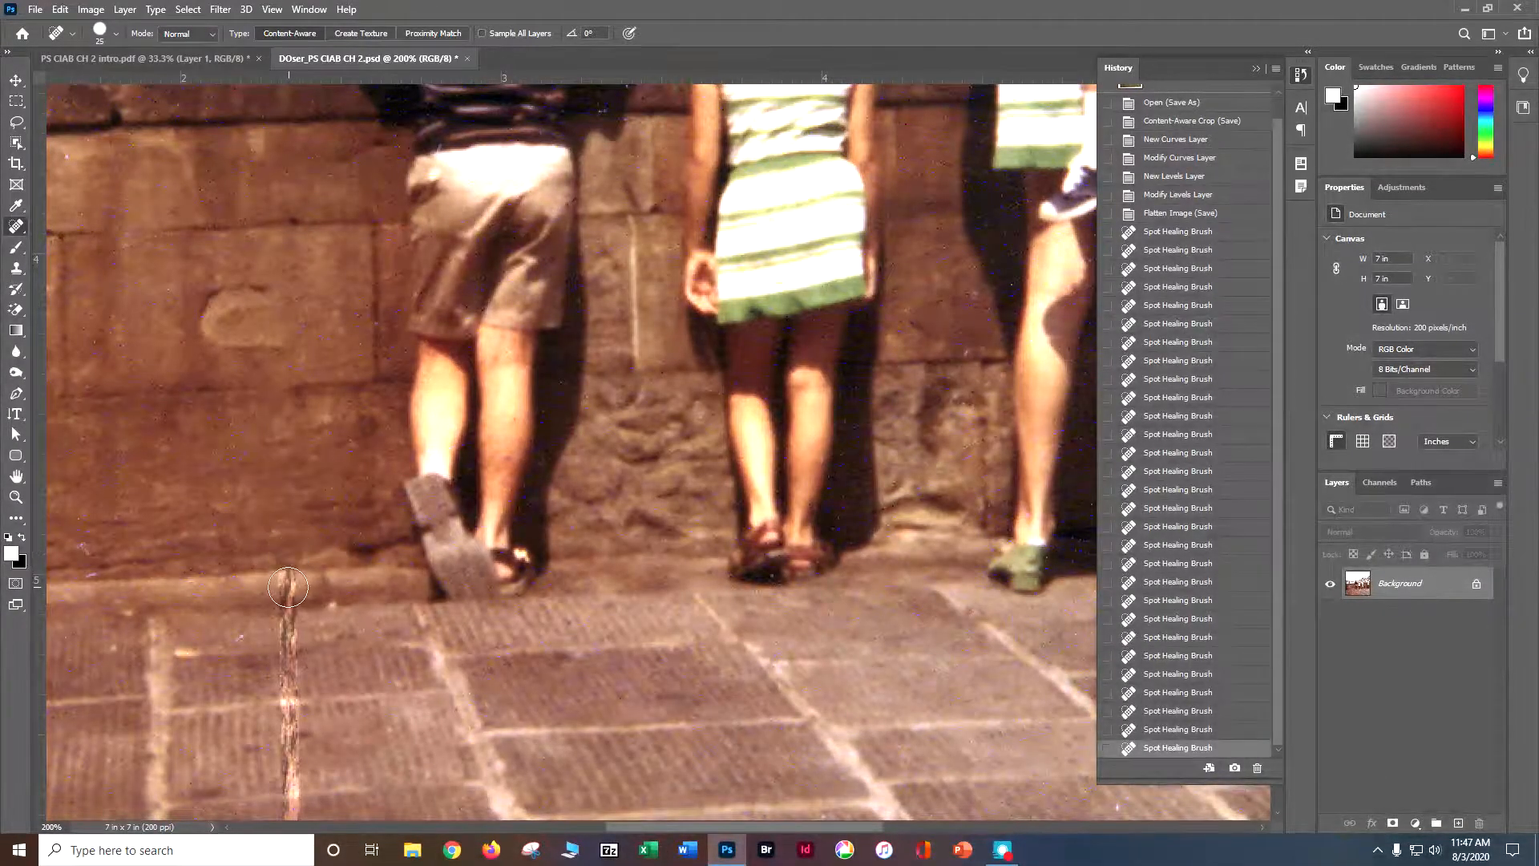
left_click_drag(285, 595, 293, 710)
Heal the rest of the crease down the pavement and remove the white specks from the large paving stone
scroll(303, 735, "down", 3)
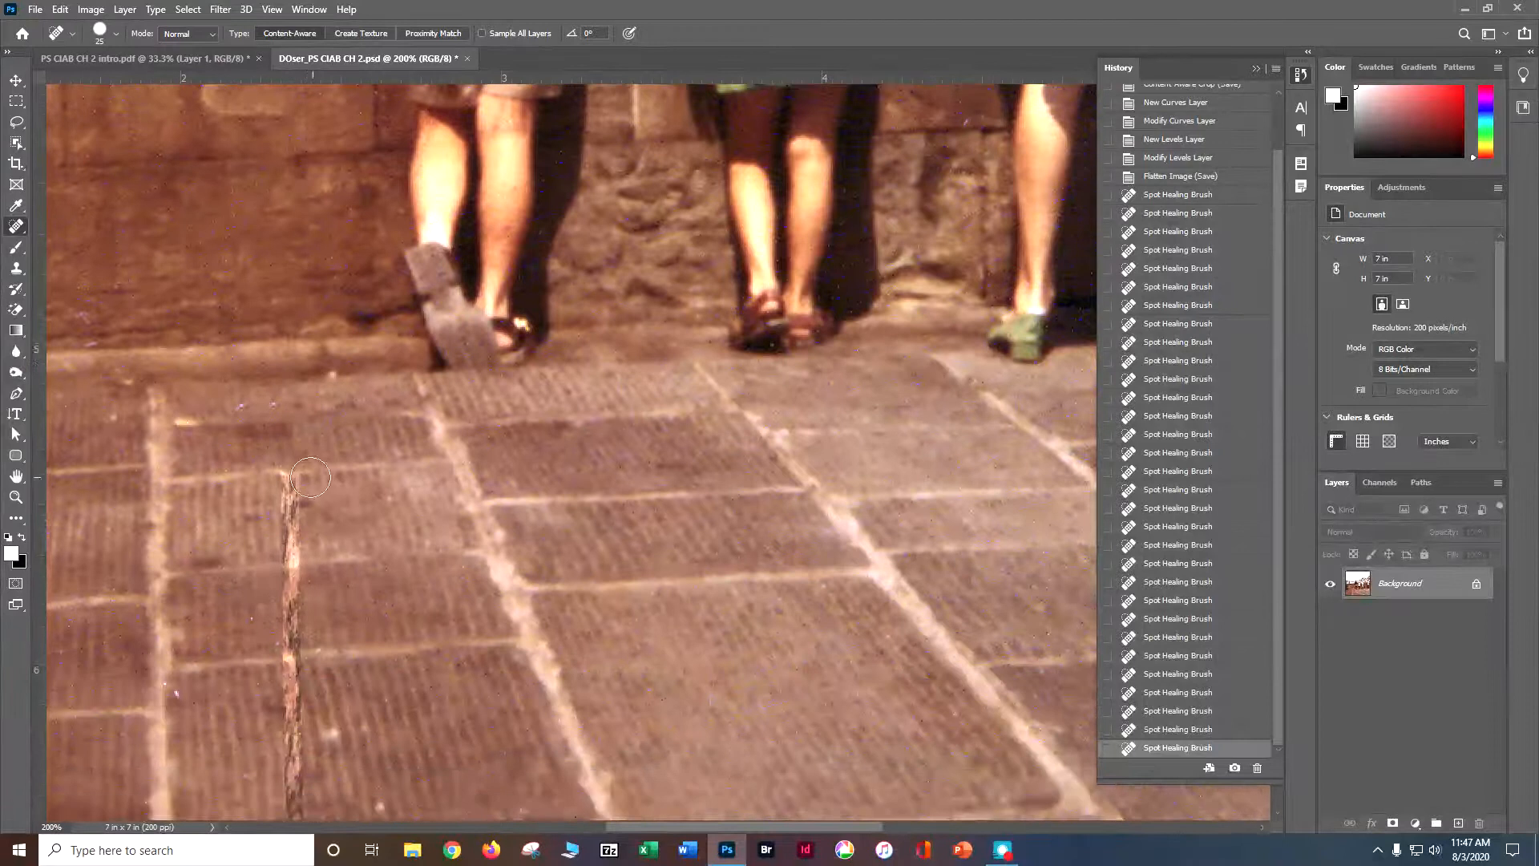
mouse_move(291, 493)
left_mouse_down()
mouse_move(282, 657)
mouse_move(312, 718)
mouse_move(294, 670)
mouse_move(304, 596)
mouse_move(286, 425)
left_mouse_up()
scroll(312, 724, "down", 3)
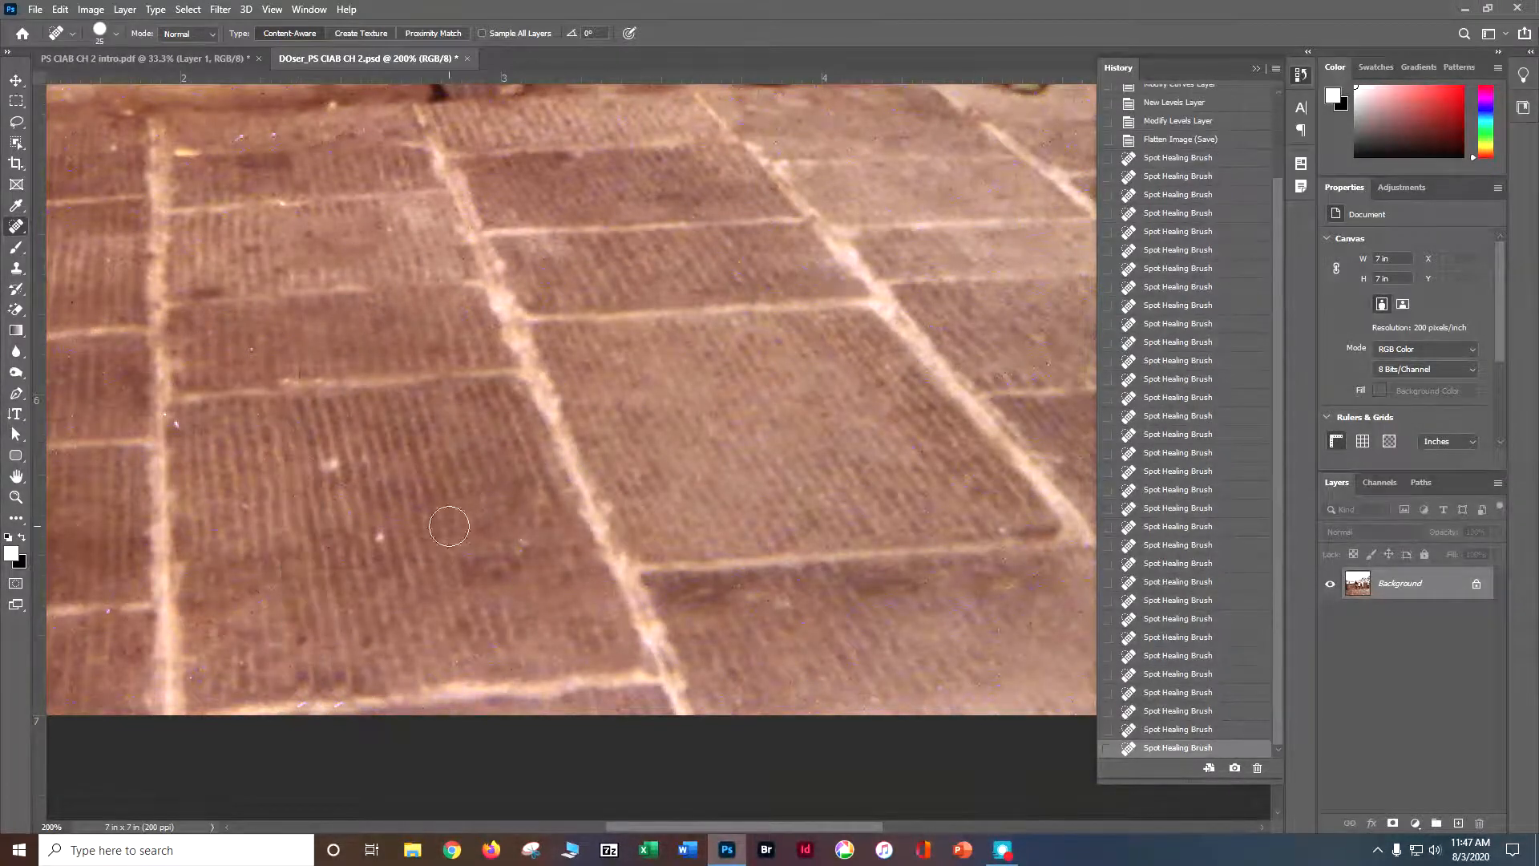
left_click(389, 534)
left_click(331, 470)
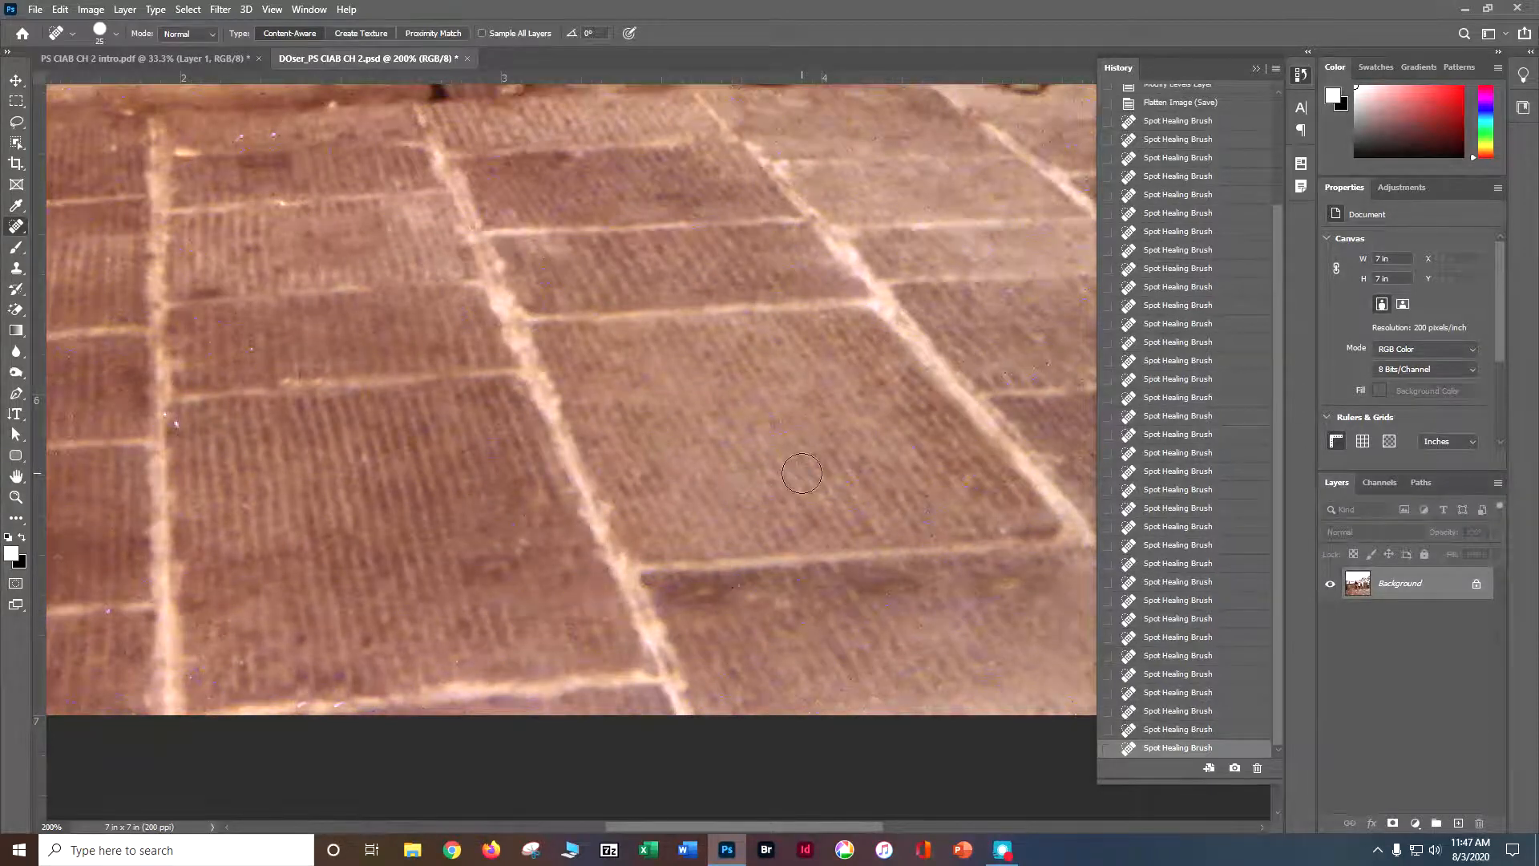
key("ctrl+plus")
key("ctrl+plus")
key("ctrl+plus")
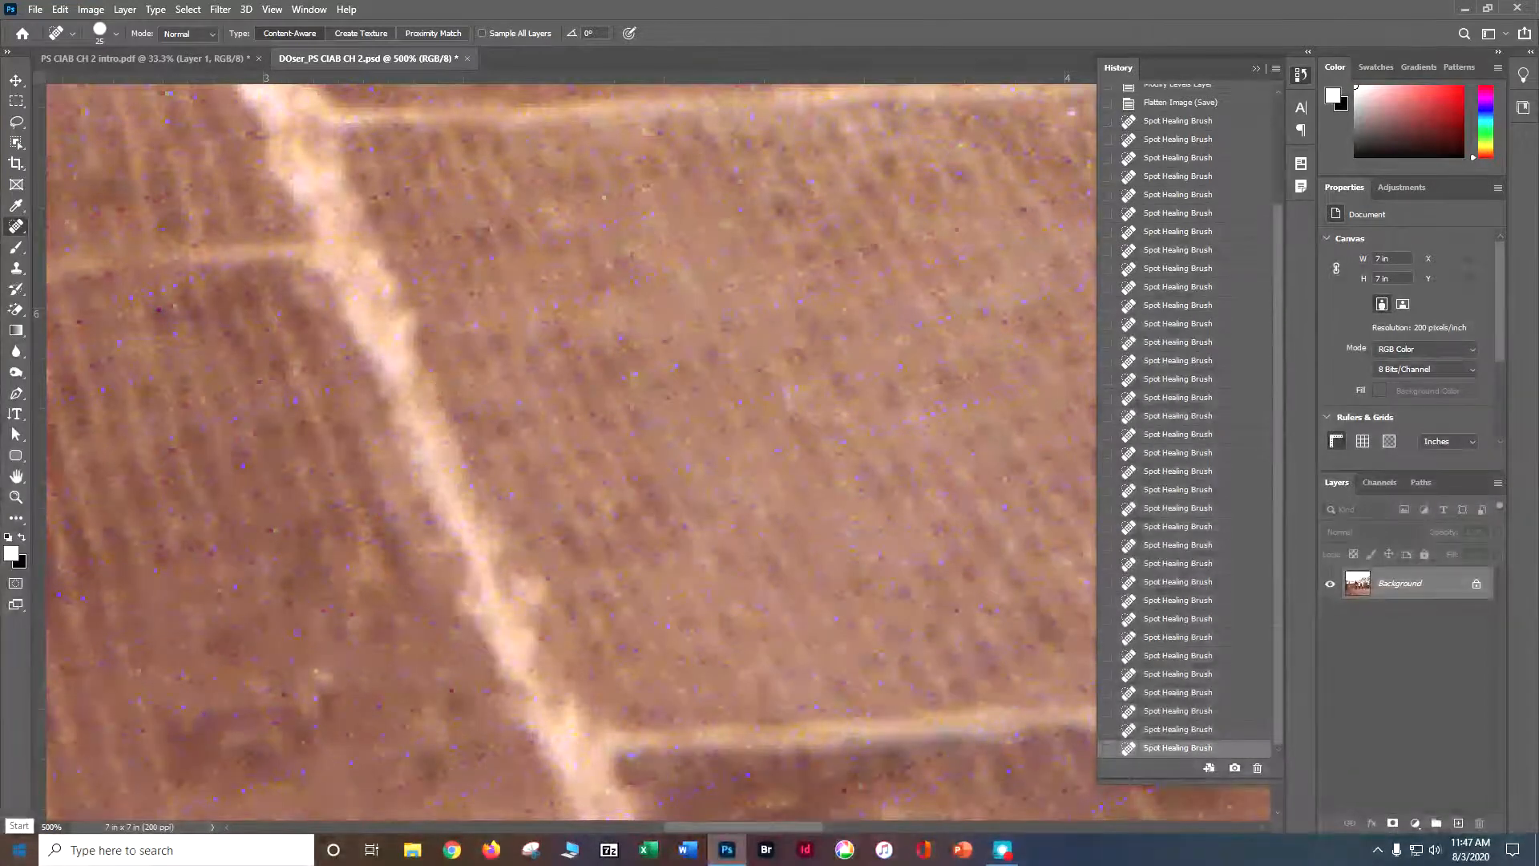
key("ctrl+minus")
key("ctrl+minus")
key("ctrl+minus")
key("ctrl+minus")
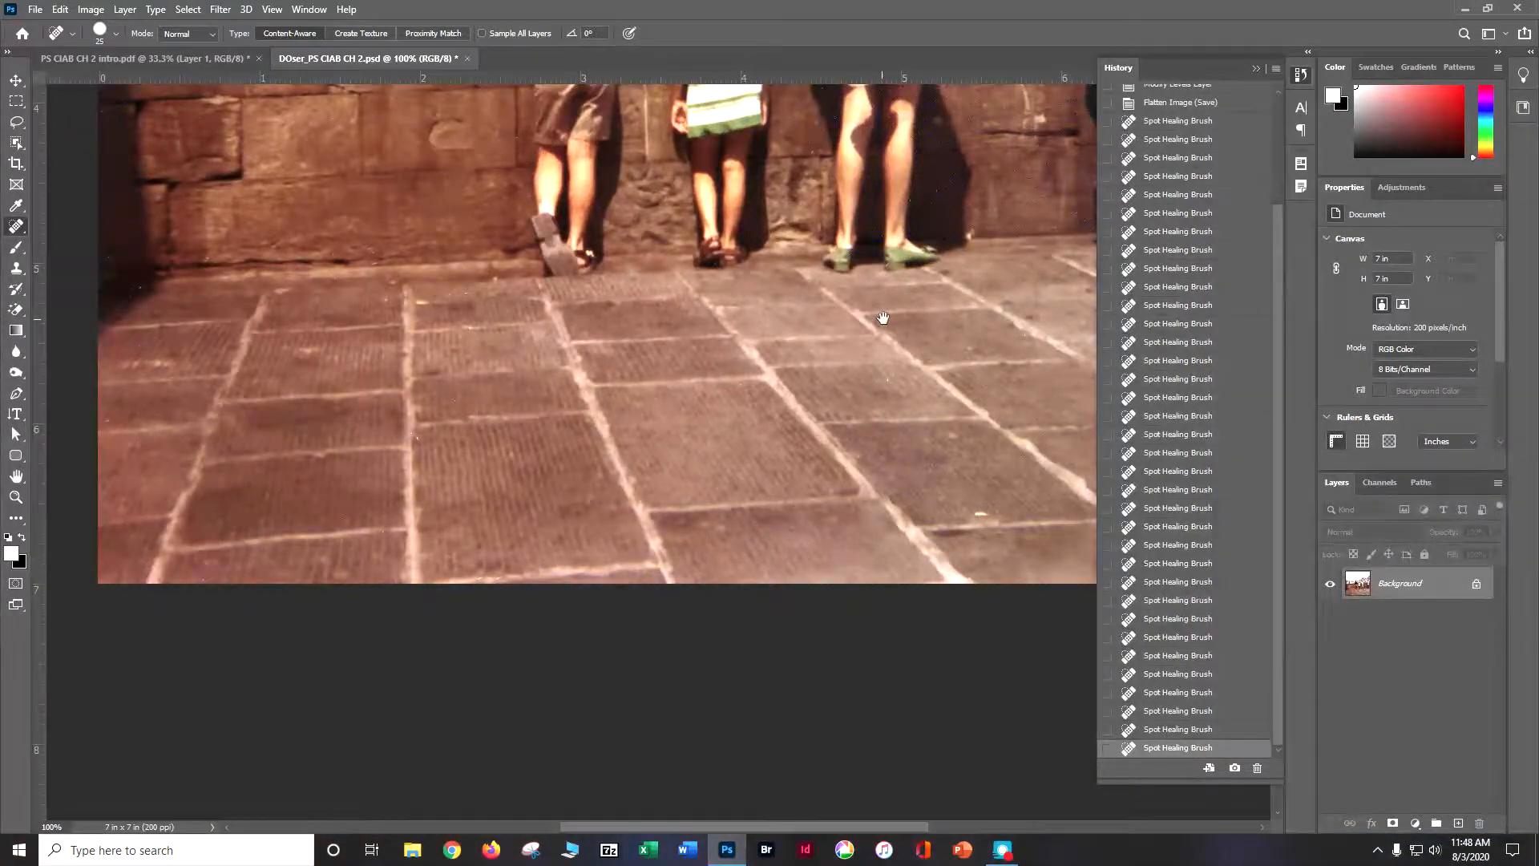
Remove the small dark mark in the sky above the building's roof, at the right edge of the photo
left_click_drag(963, 315, 475, 839)
left_click_drag(694, 198, 771, 443)
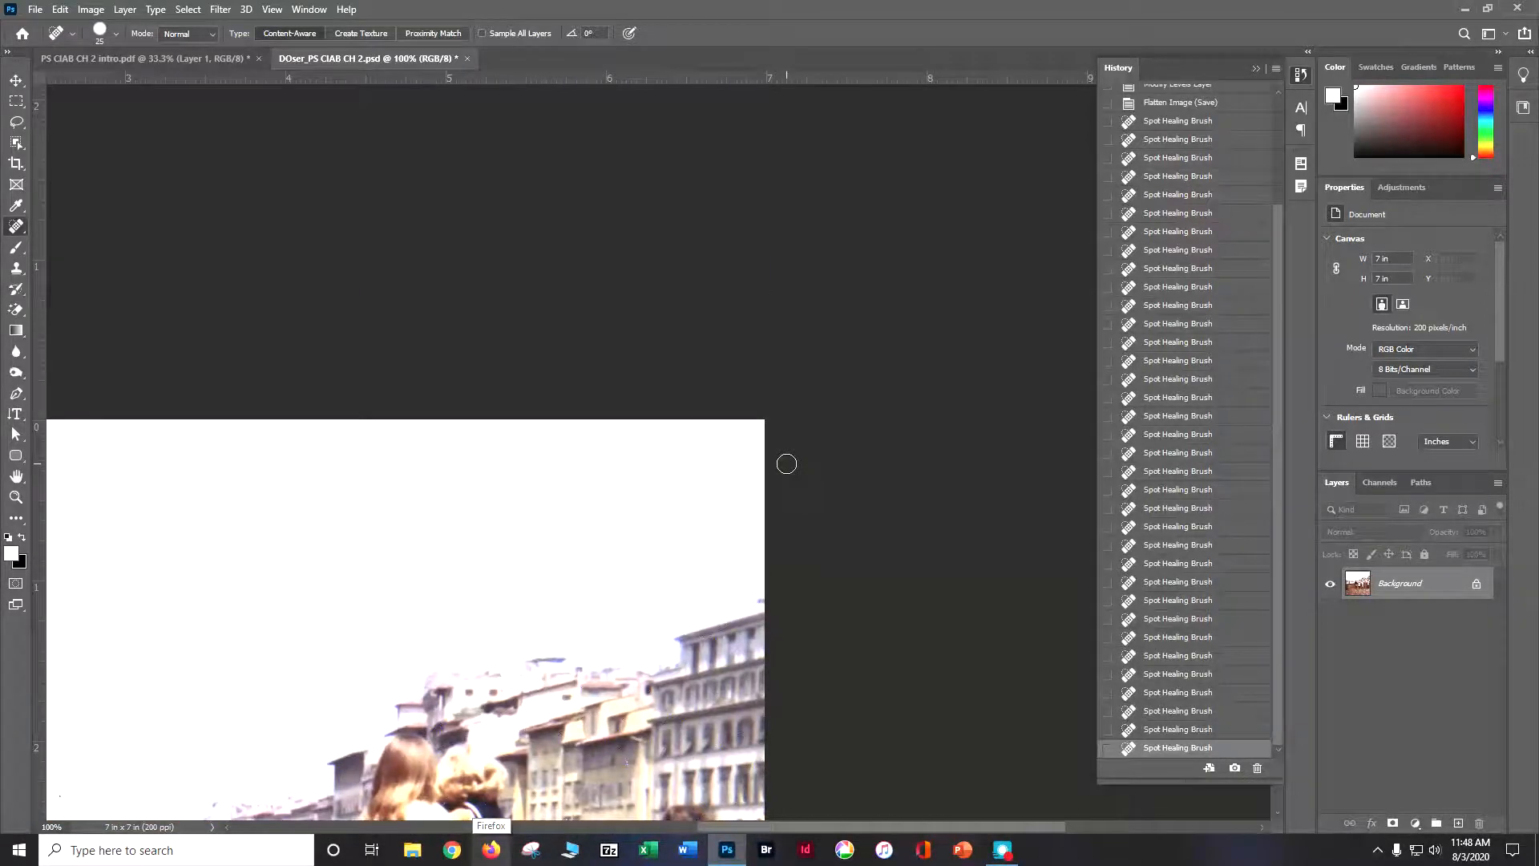
key("ctrl+plus")
key("ctrl+plus")
mouse_move(724, 654)
left_mouse_down()
mouse_move(681, 457)
mouse_move(698, 323)
left_mouse_up()
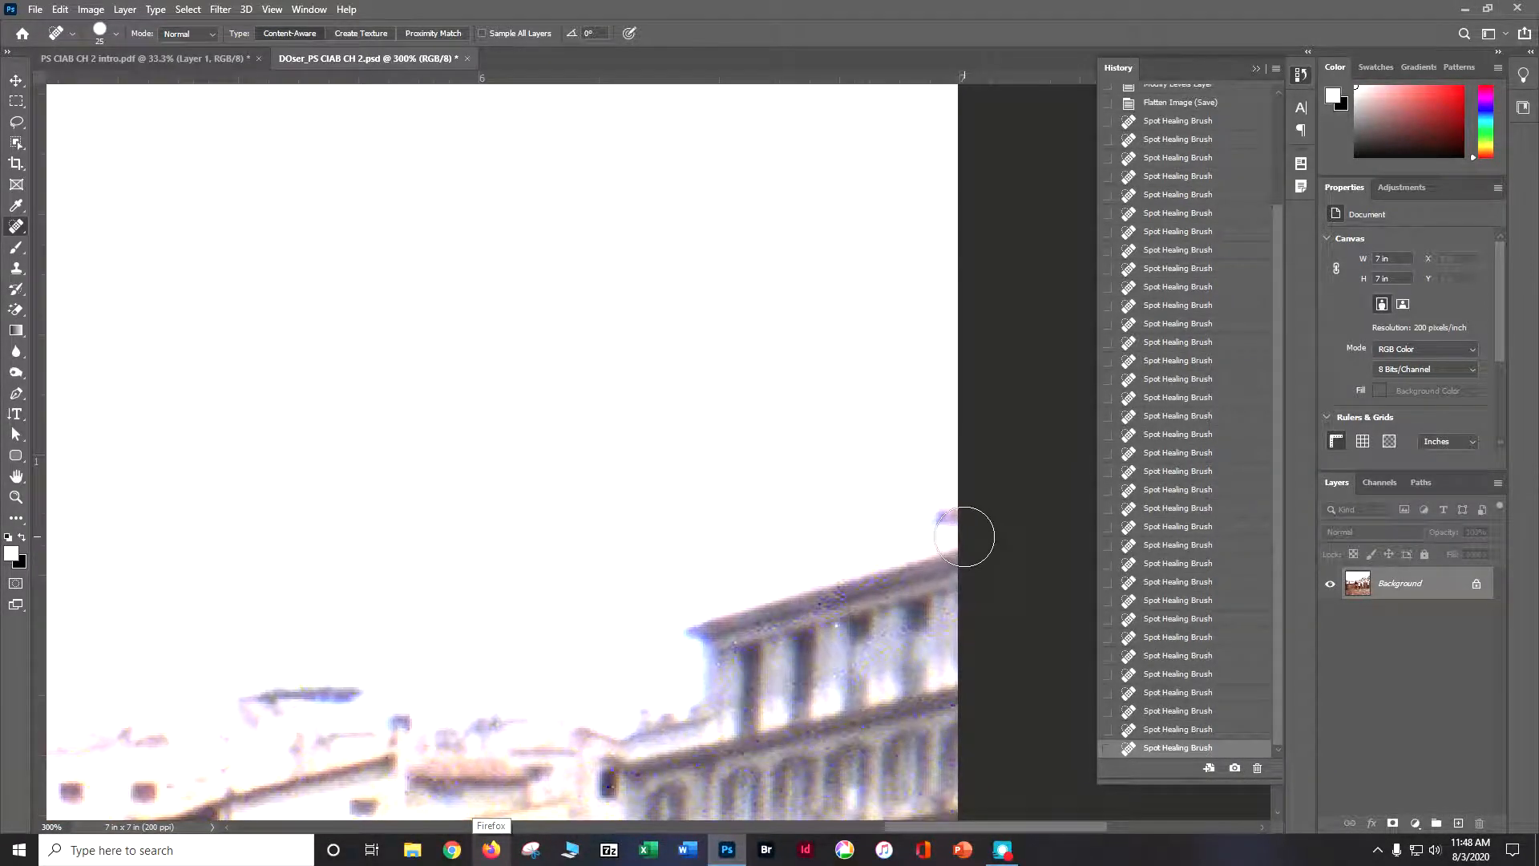
left_click(955, 518)
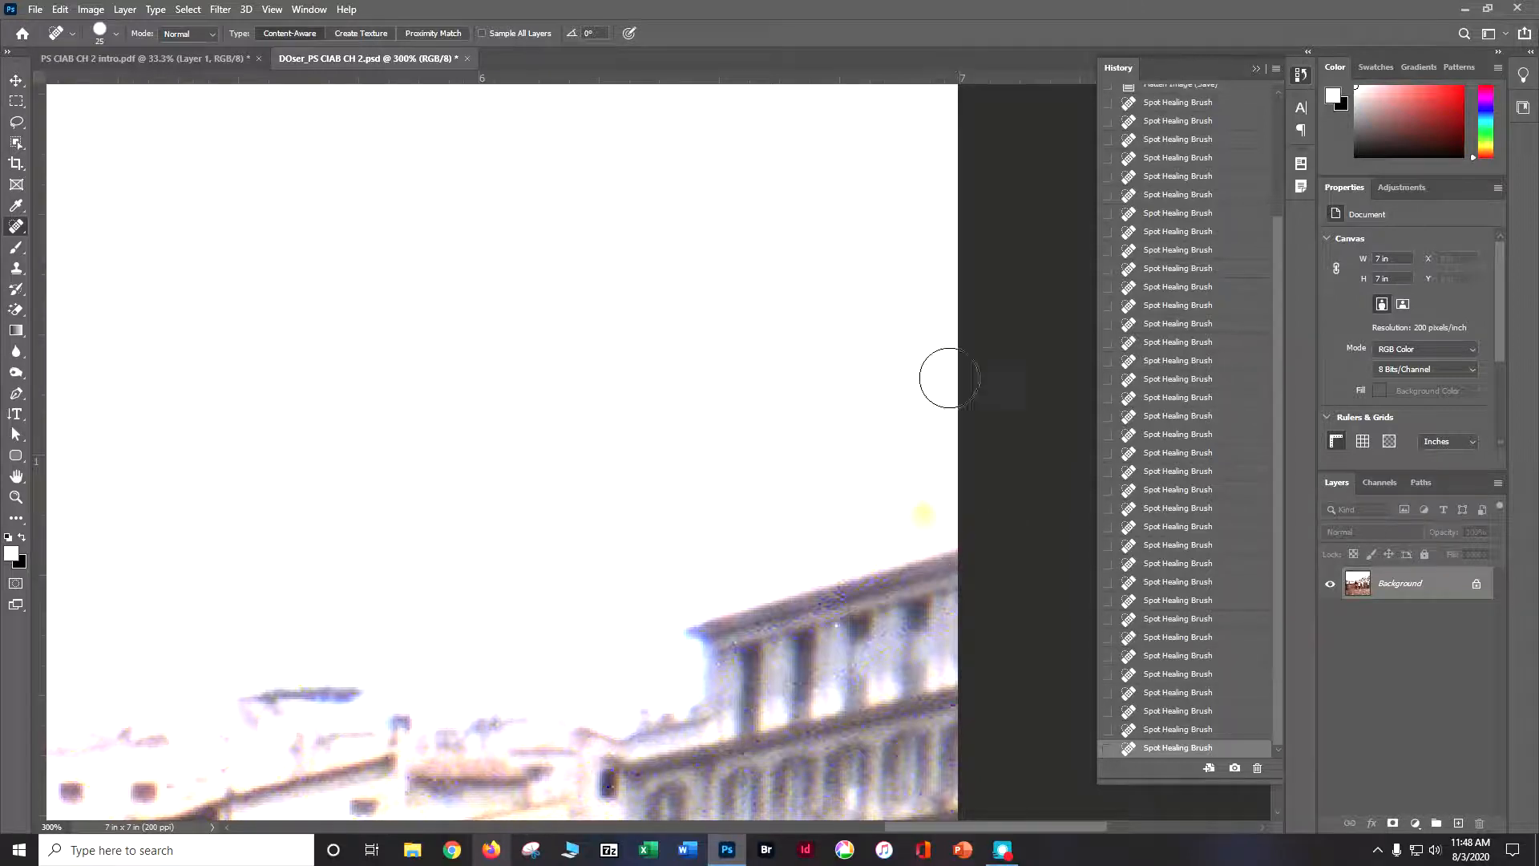
Heal the faint blemish in the white sky above the roofline of the tall building
scroll(942, 343, "up", 3)
scroll(930, 337, "down", 3)
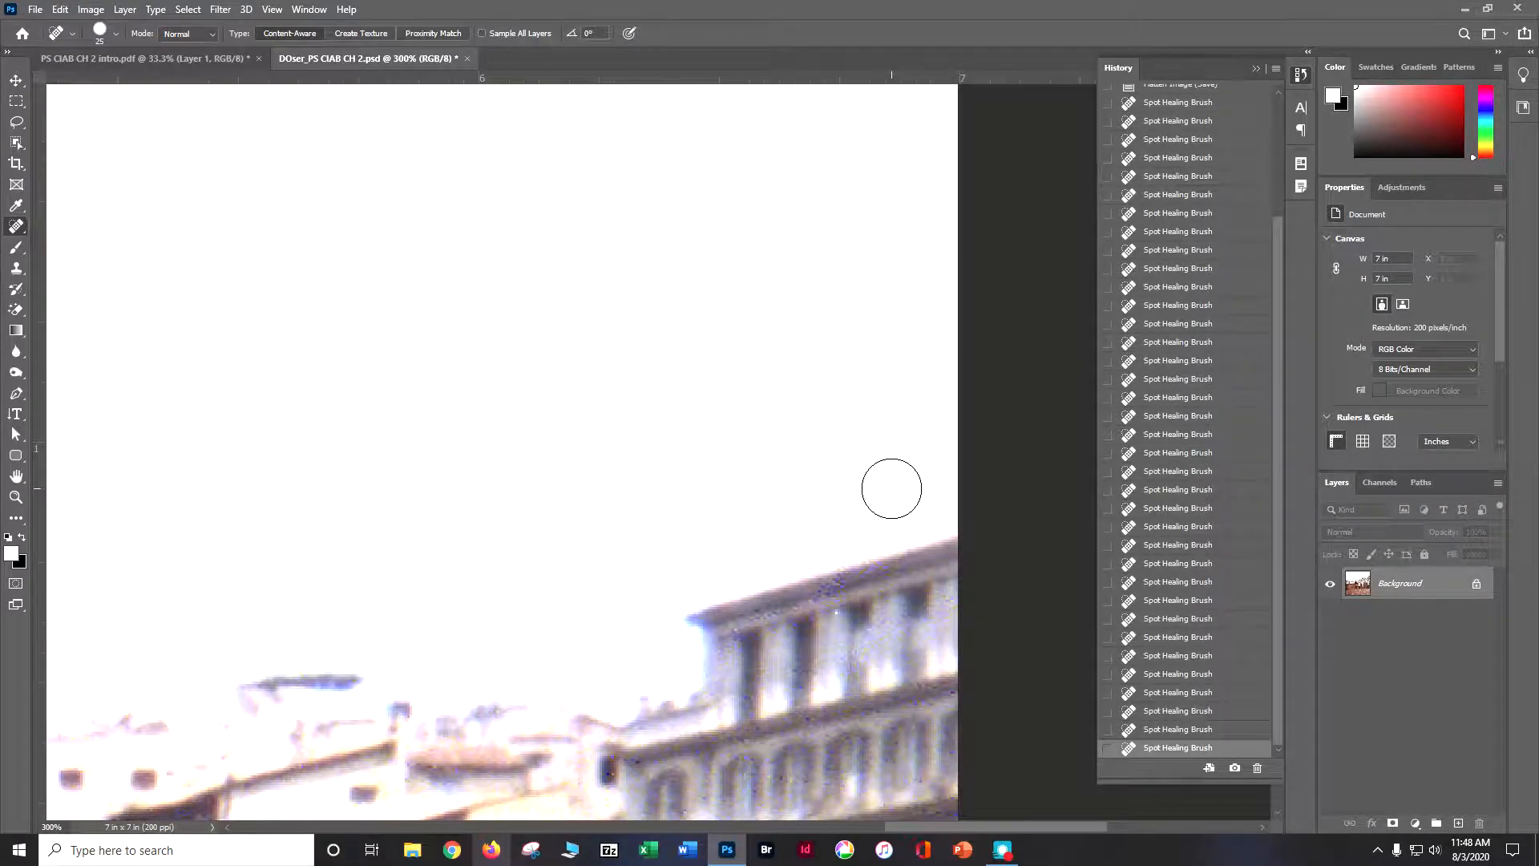
scroll(894, 497, "up", 3)
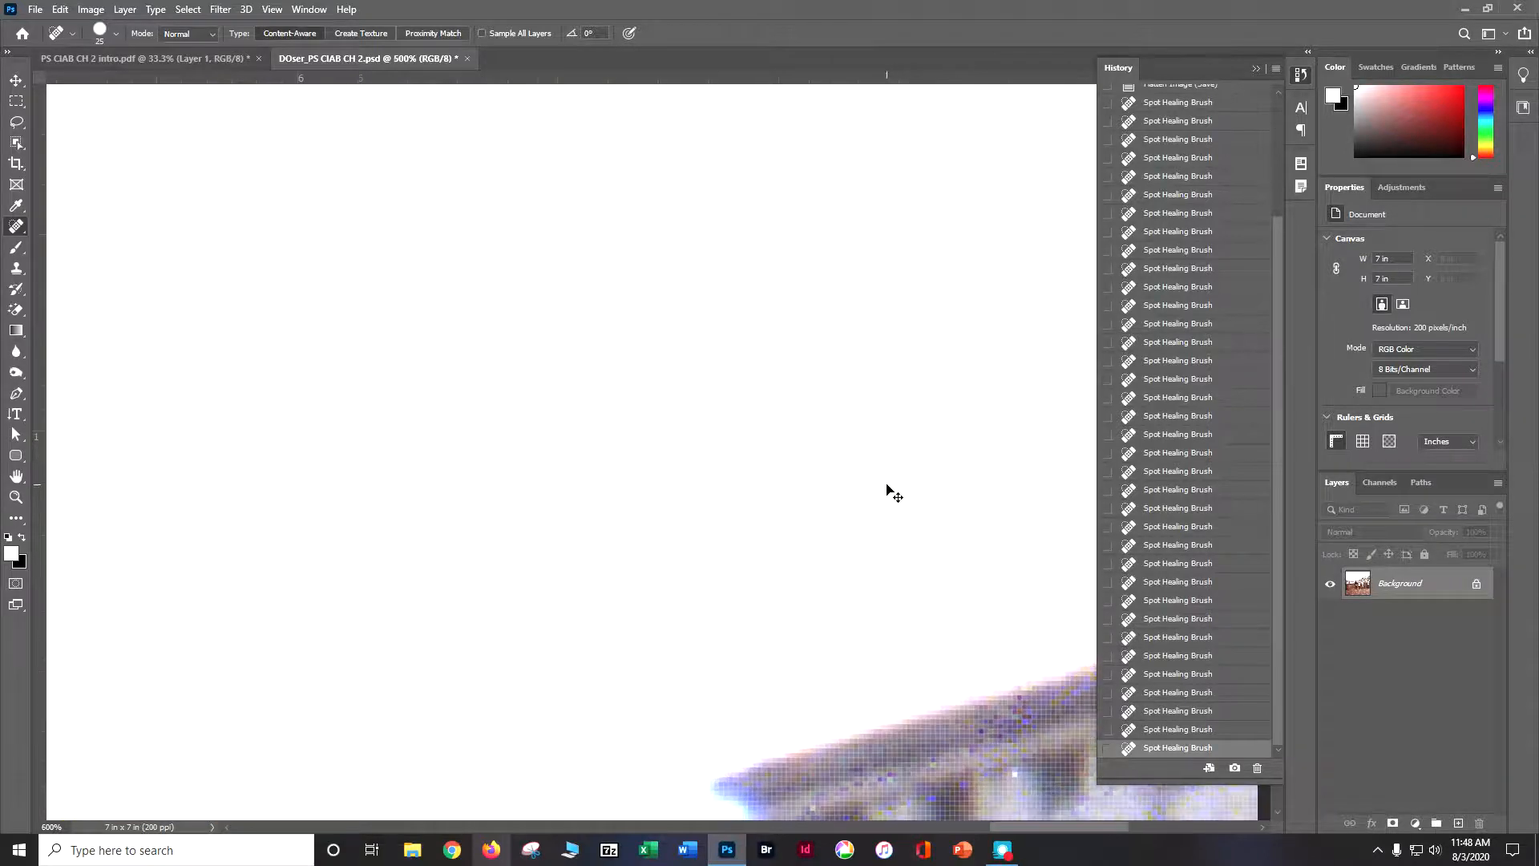
left_click_drag(1084, 550, 513, 368)
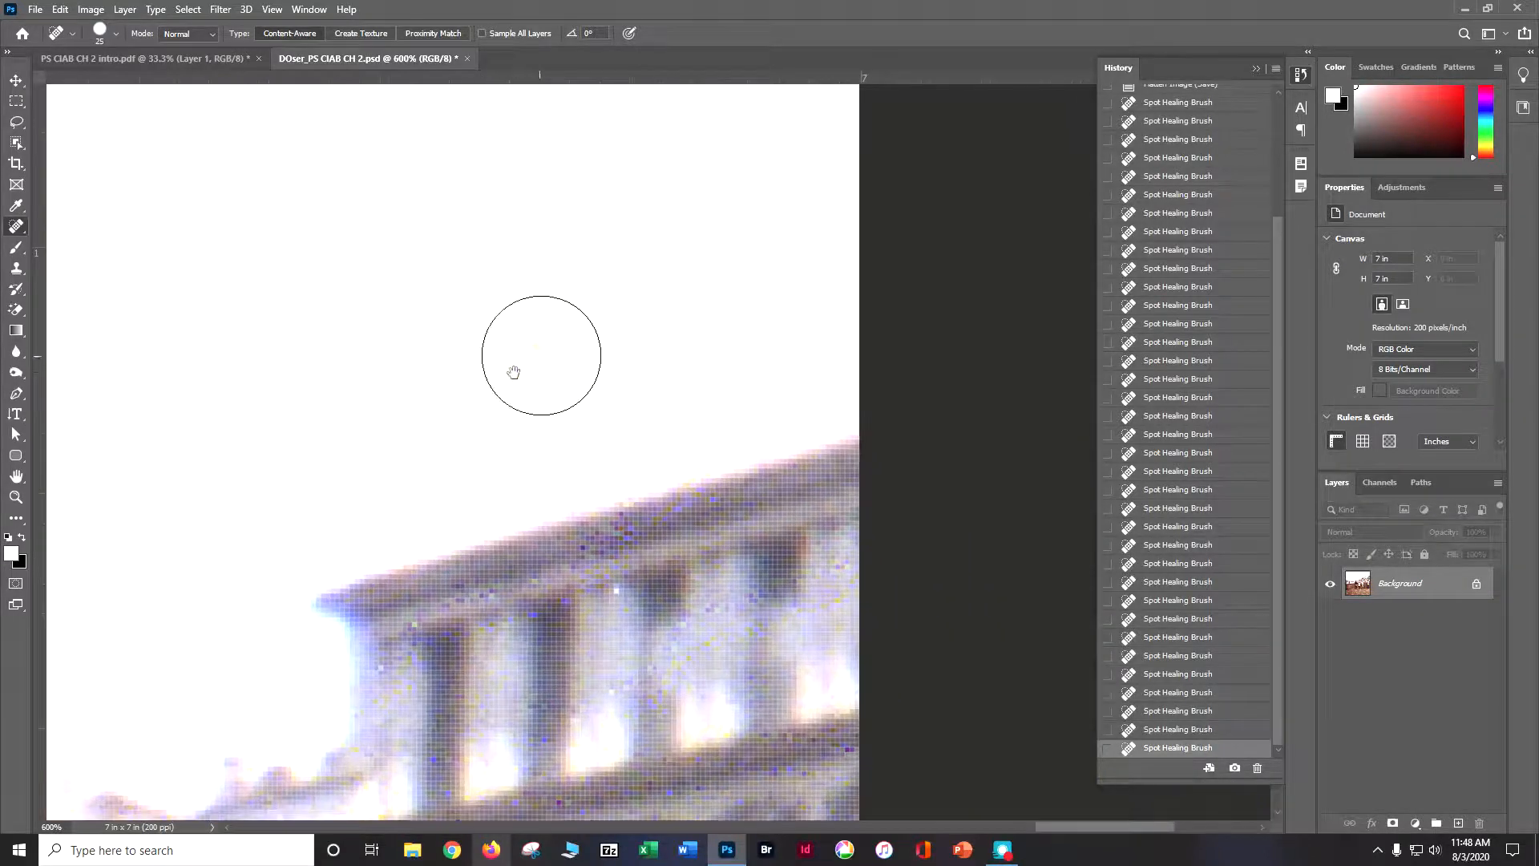
left_click(754, 291)
Check the sky along the rooftops for remaining specks and save the document
left_click_drag(516, 384, 1099, 216)
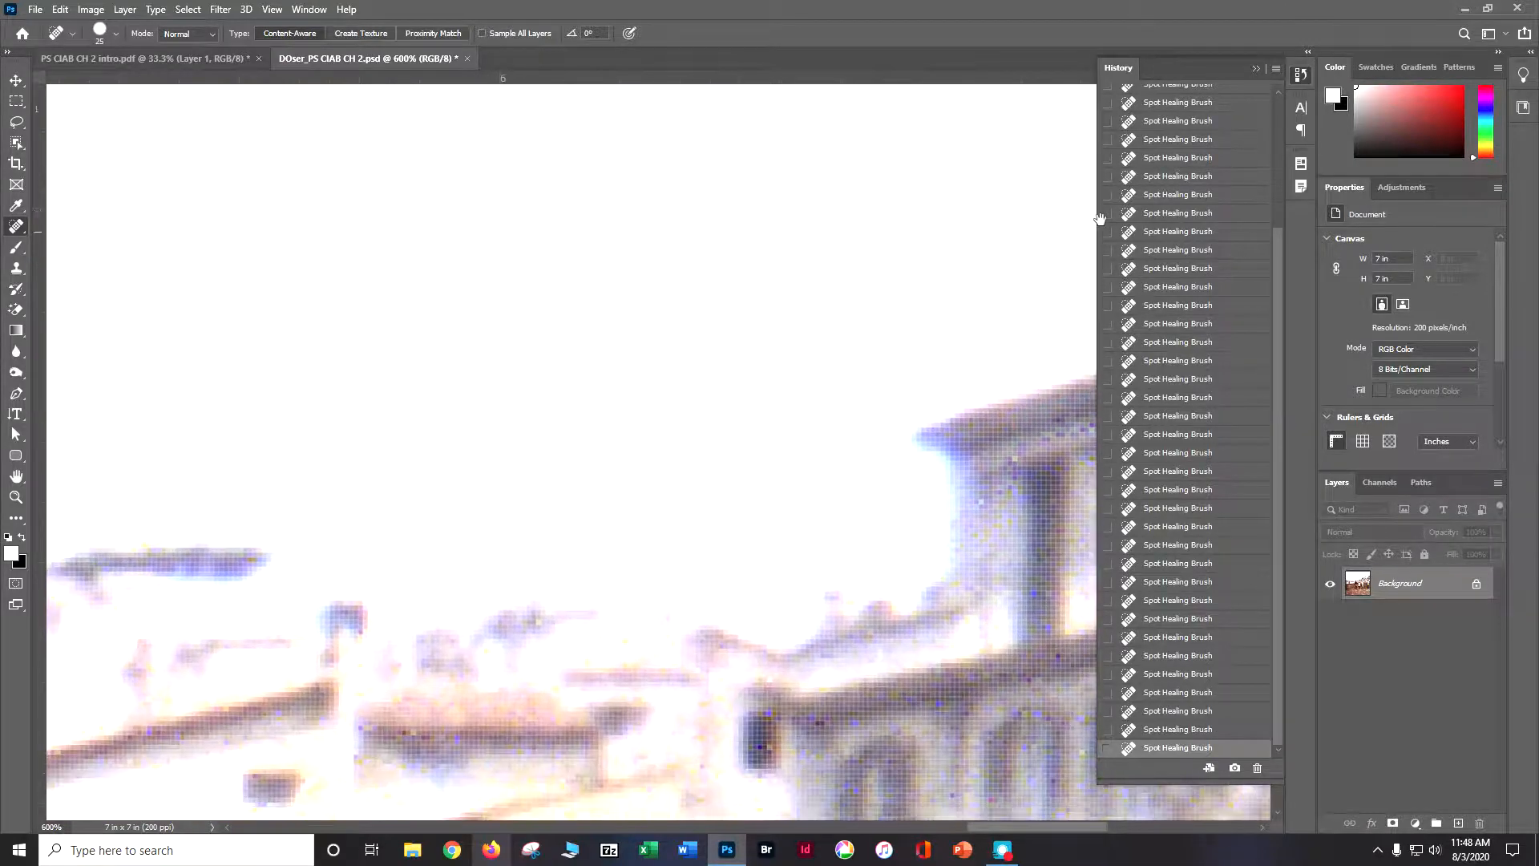
left_click_drag(429, 406, 1071, 379)
mouse_move(556, 367)
left_mouse_down()
mouse_move(1042, 351)
mouse_move(90, 375)
left_mouse_up()
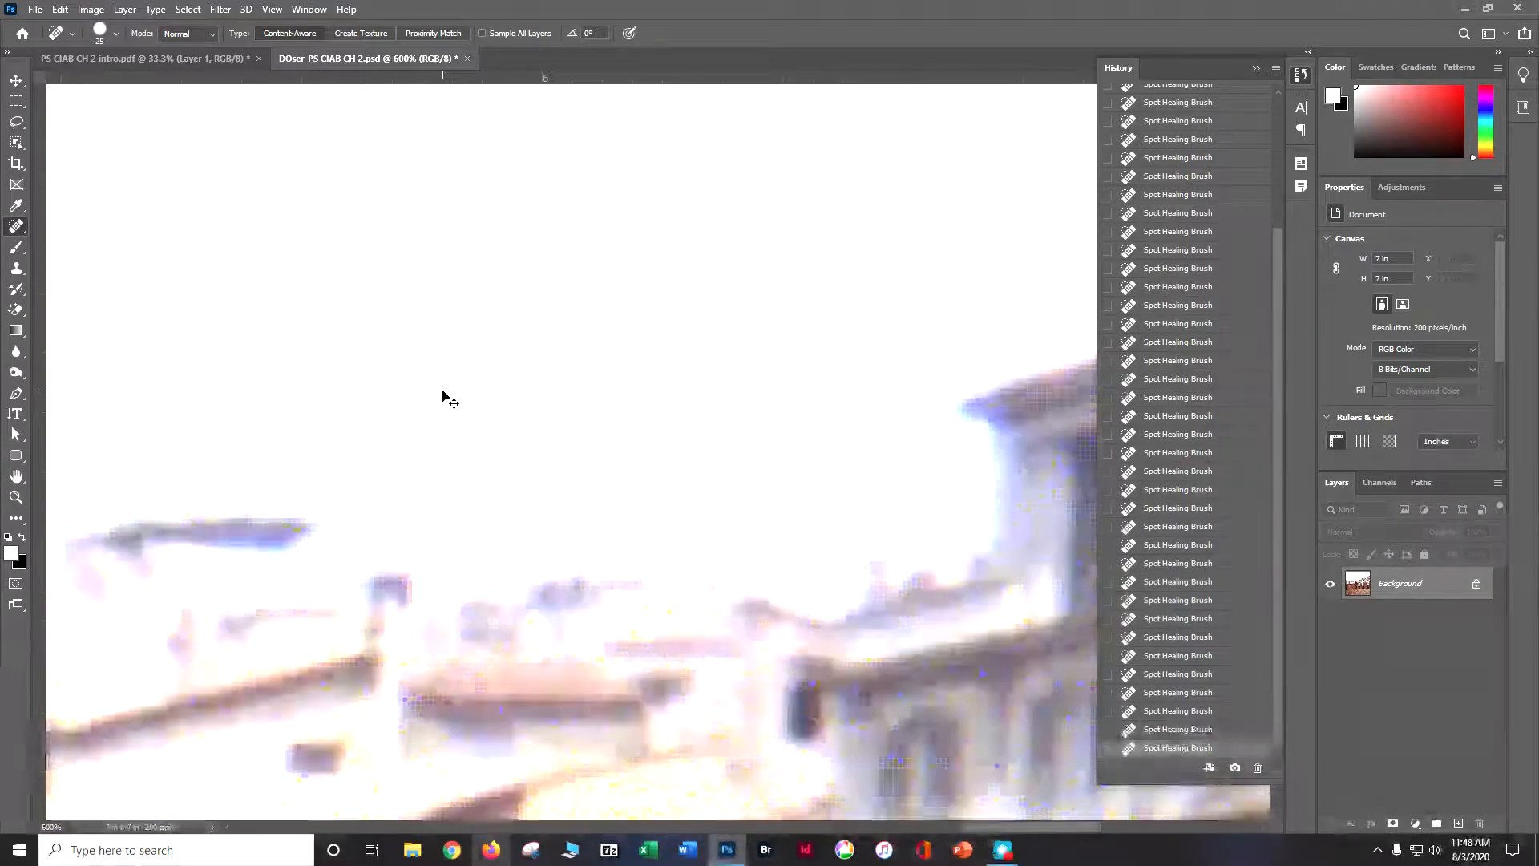
key("ctrl+minus")
key("ctrl+minus")
key("ctrl+minus")
key("ctrl+minus")
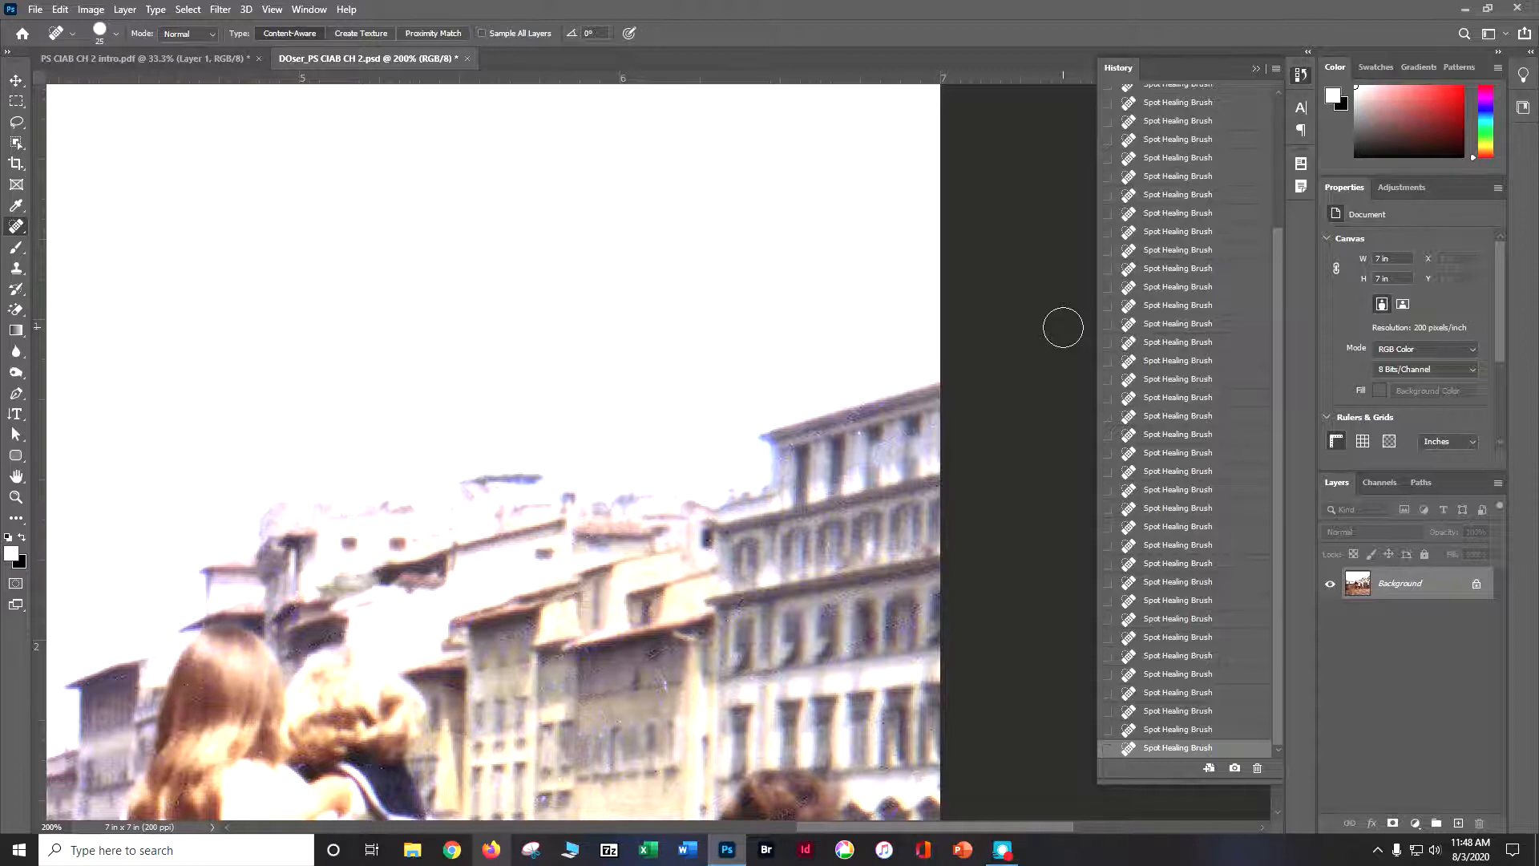
key("ctrl+s")
Outline the boy in the yellow shorts, including his shadow and shoes, with the Patch tool
left_click_drag(649, 664, 633, 144)
key("ctrl+minus")
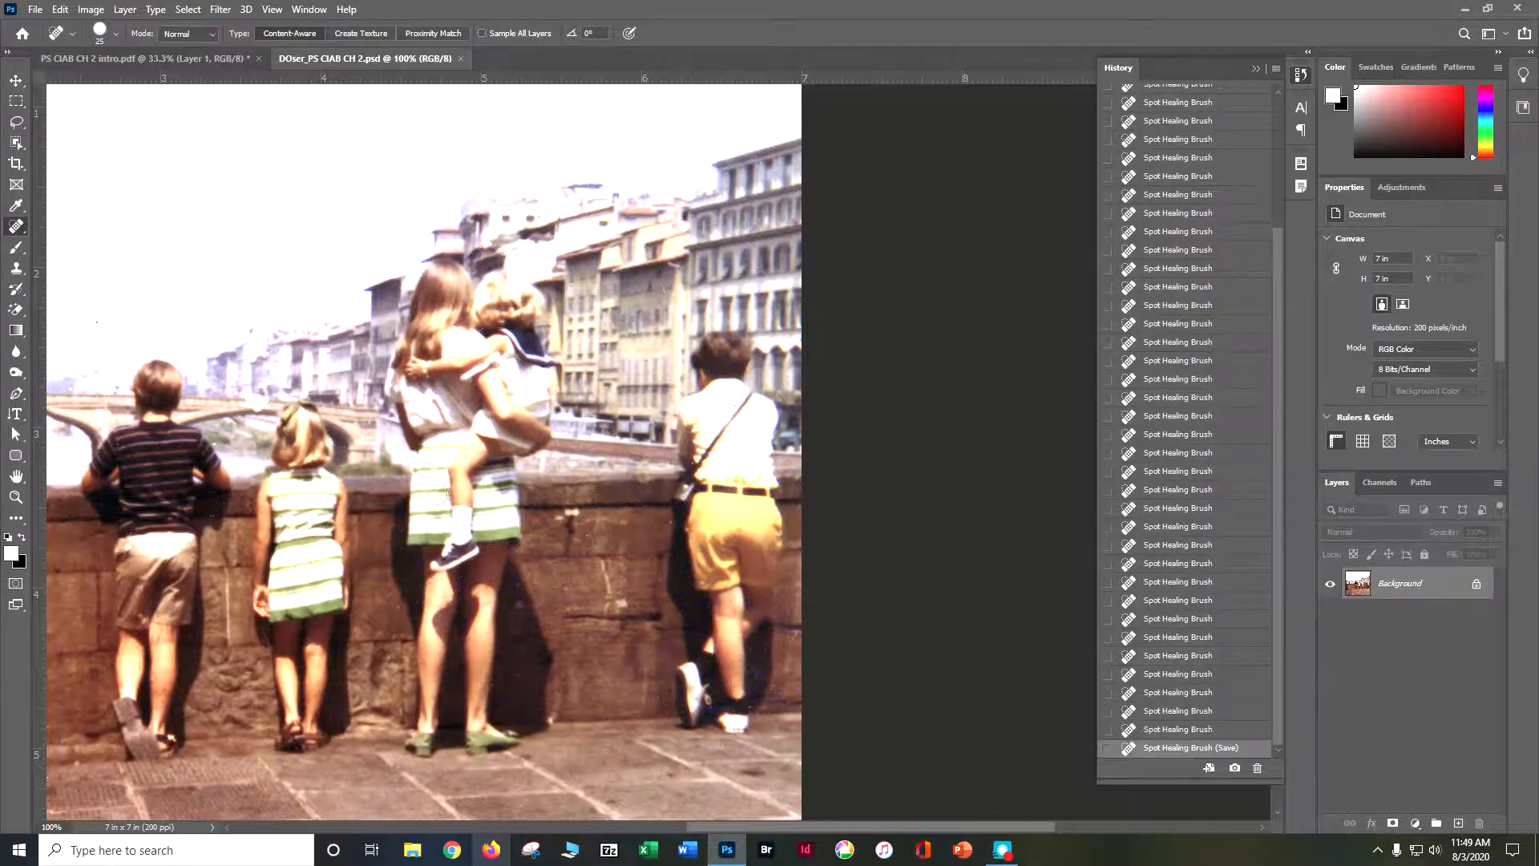
right_click(10, 225)
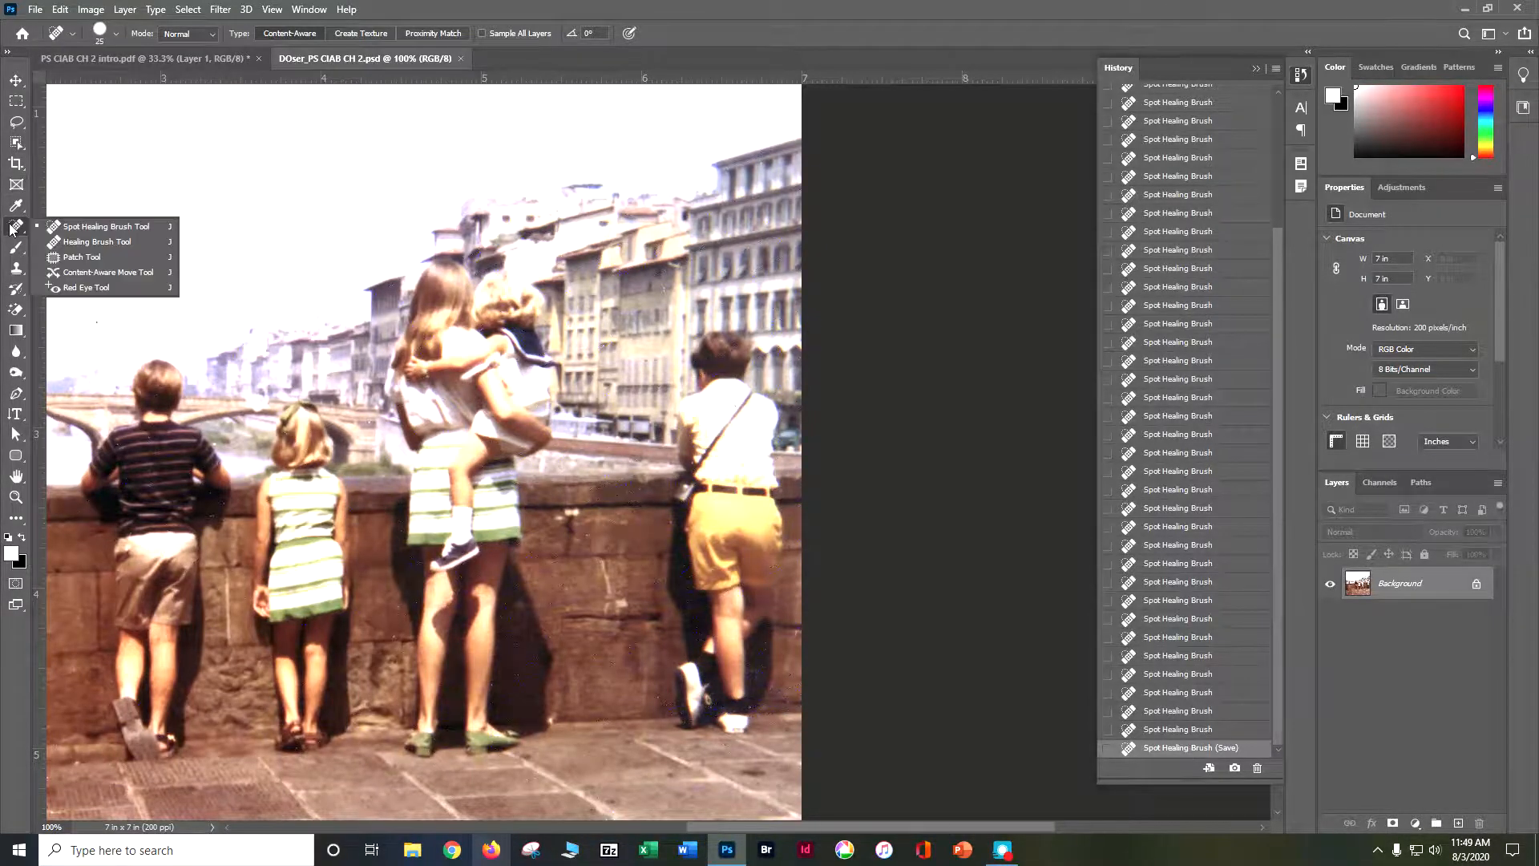
left_click(52, 261)
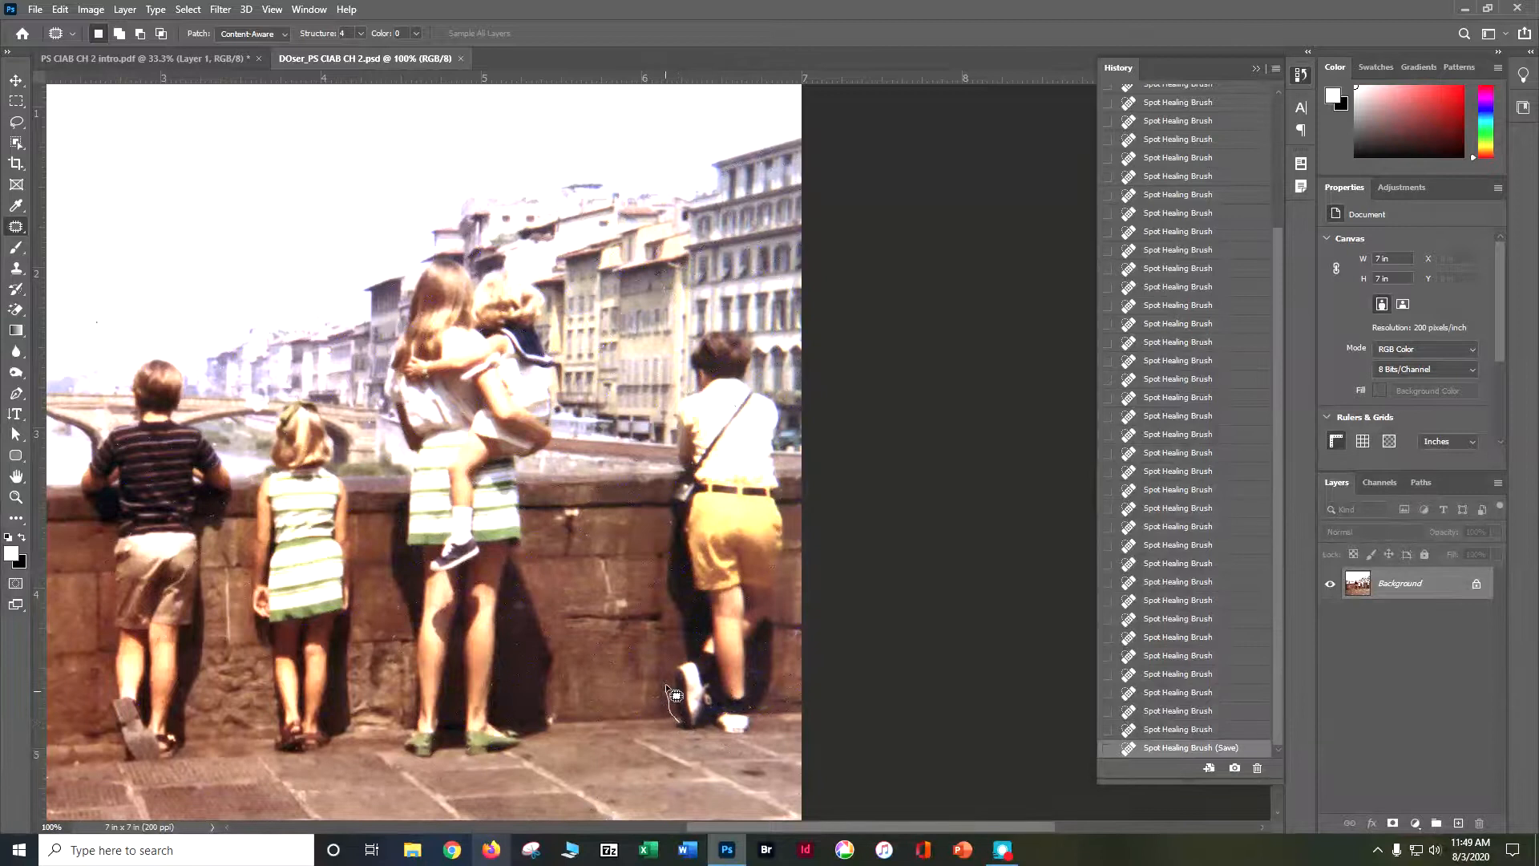
left_click_drag(674, 614, 677, 474)
left_click_drag(753, 331, 755, 361)
mouse_move(792, 445)
left_mouse_down()
mouse_move(787, 634)
mouse_move(760, 711)
mouse_move(708, 741)
mouse_move(681, 723)
left_mouse_up()
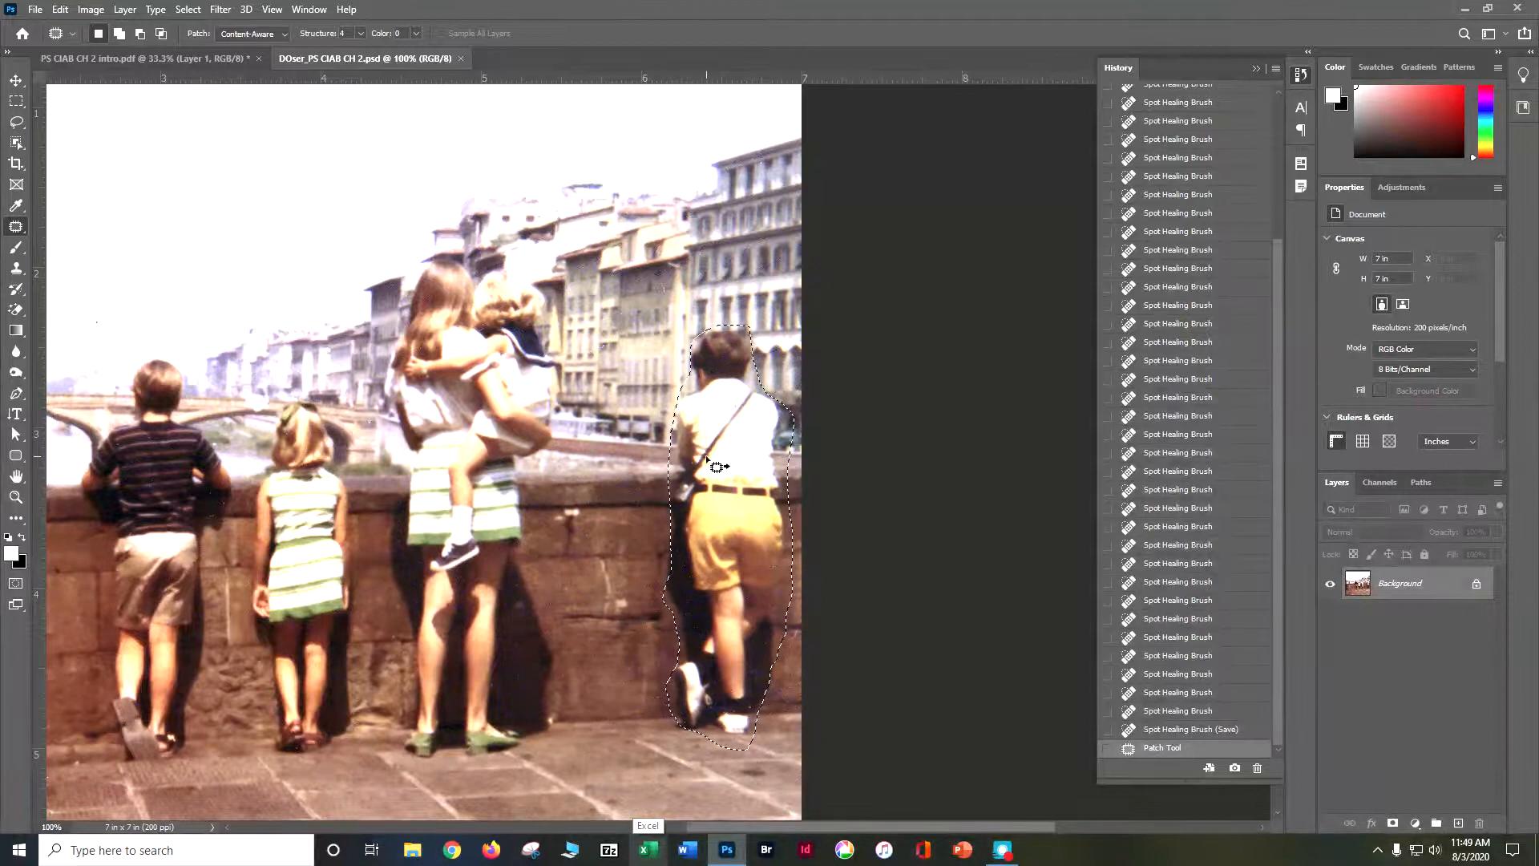
Patch over the boy with the buildings, wall and pavement to his left, deselect the area, and save the document
left_click_drag(721, 465, 585, 460)
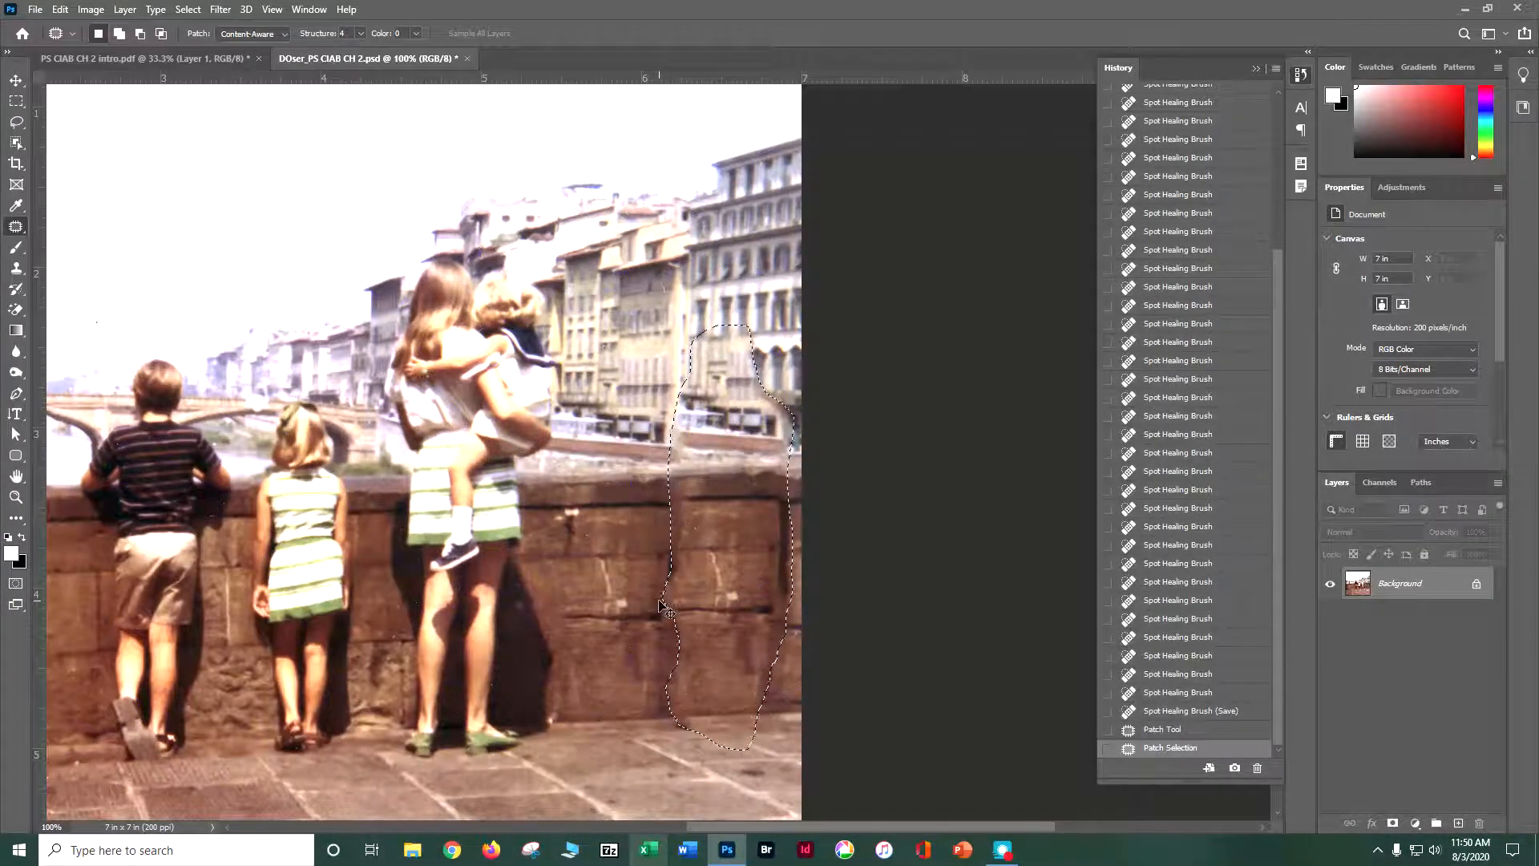
key("ctrl+d")
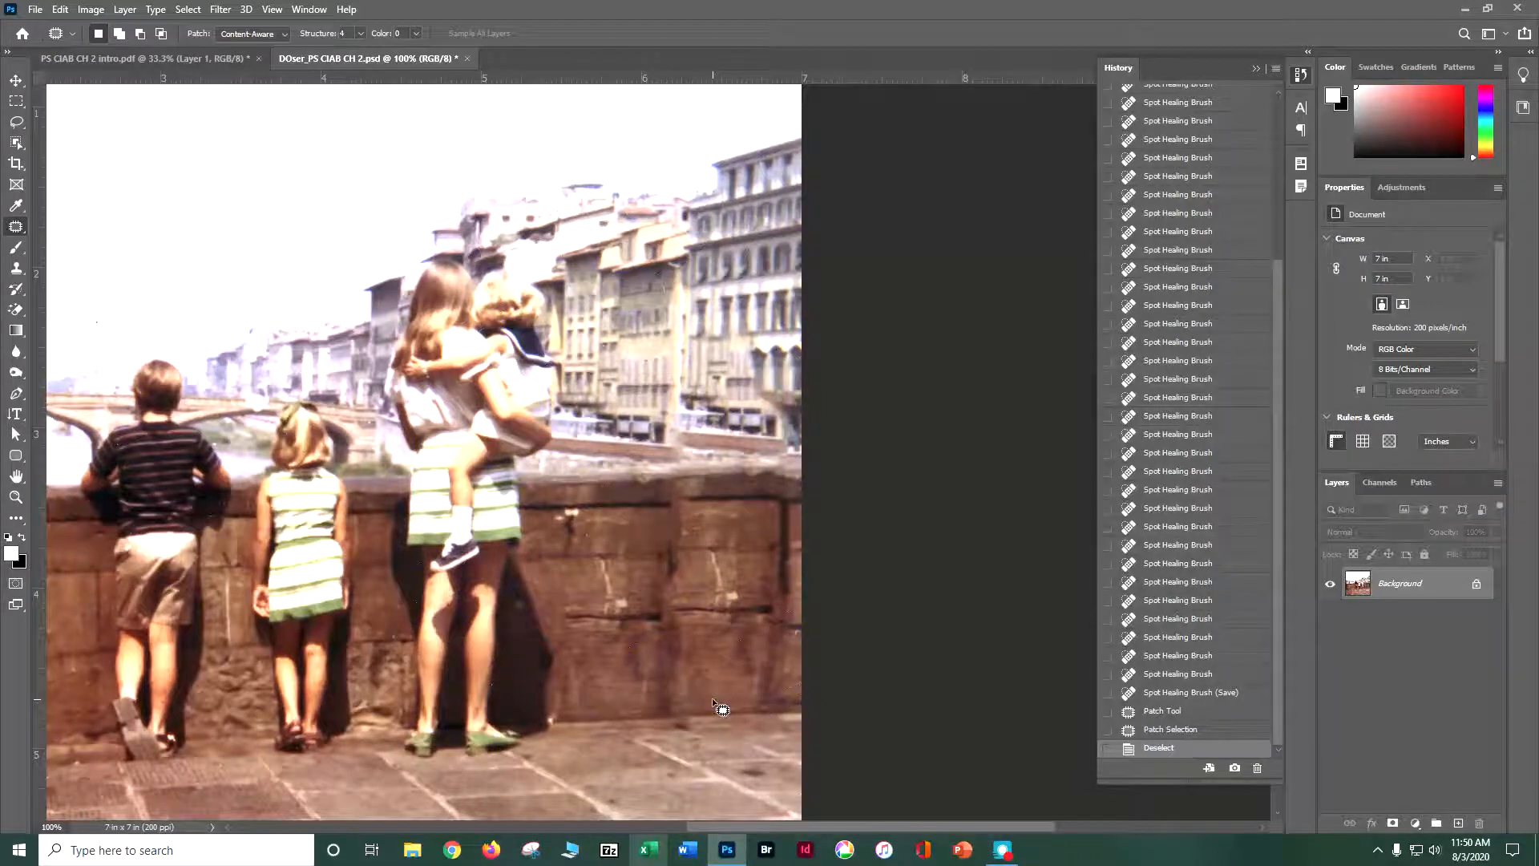
key("ctrl+s")
Set up the Clone Stamp tool with a brush size of 60 and aligned sampling turned on
right_click(16, 228)
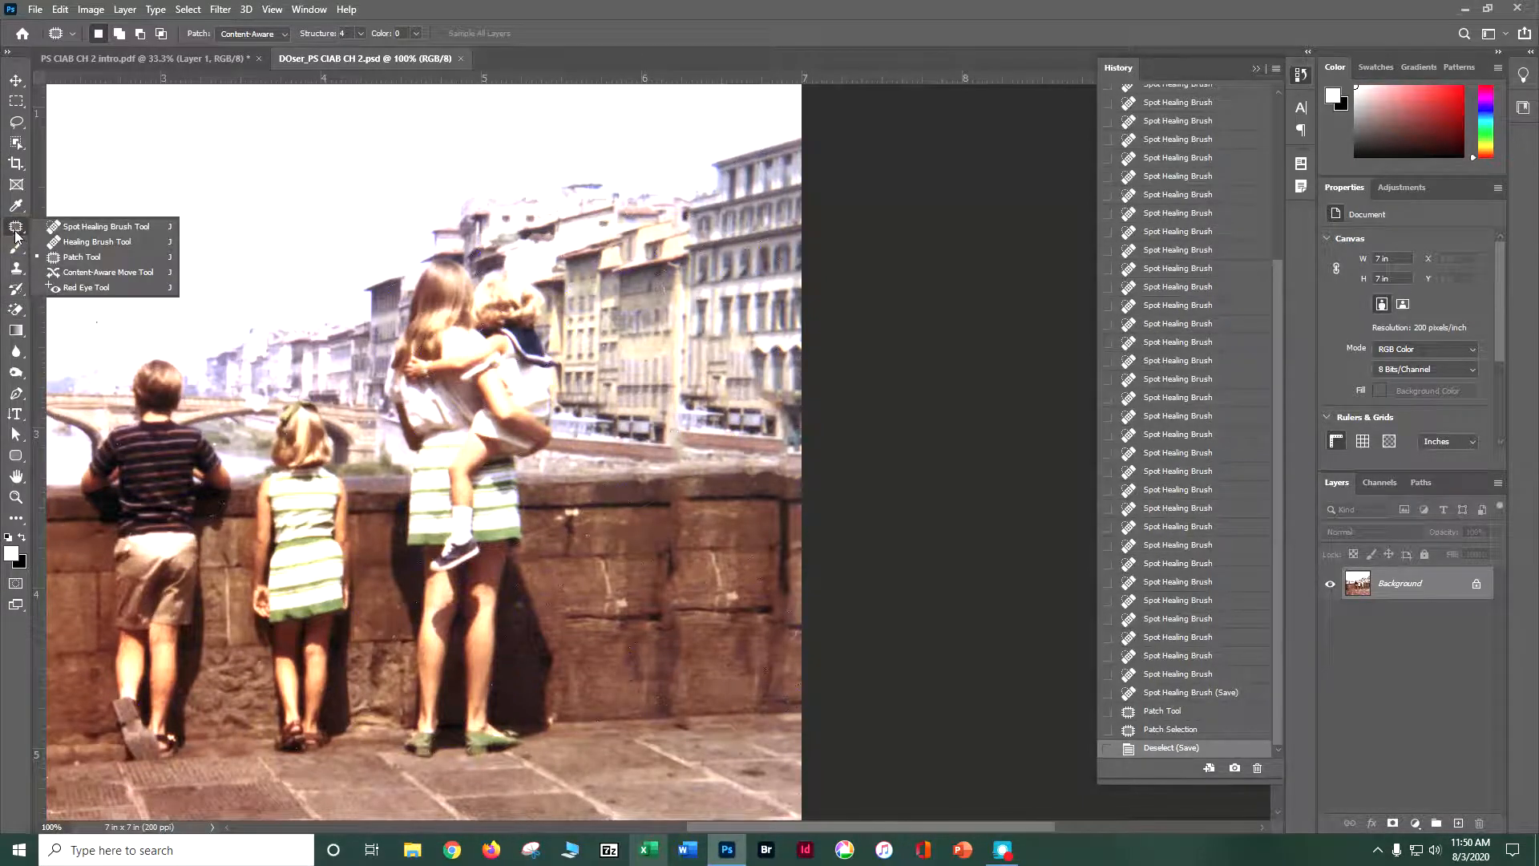
left_click(16, 268)
right_click(16, 268)
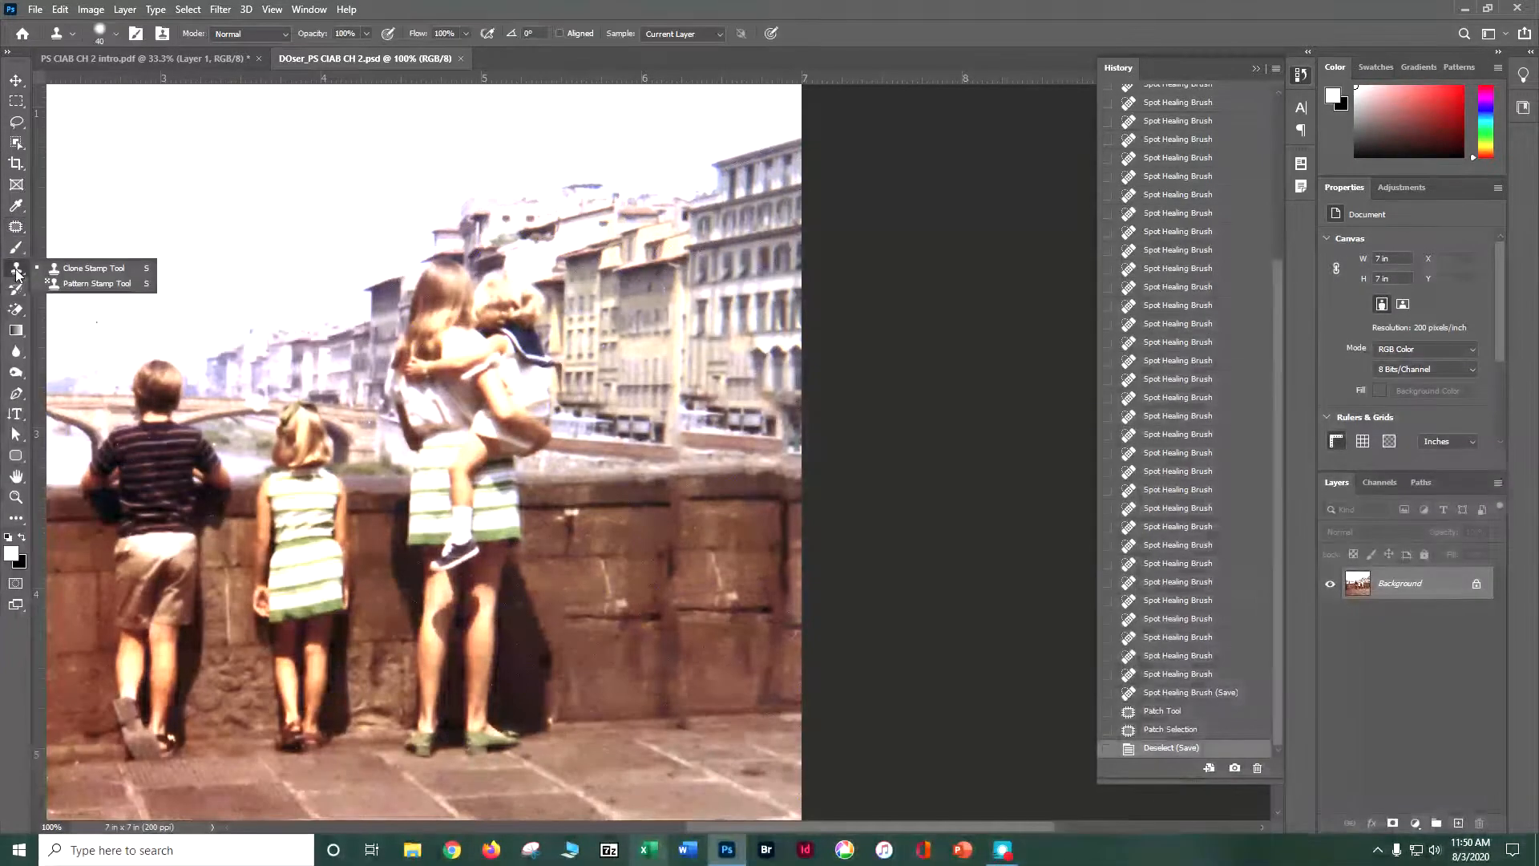
left_click(57, 270)
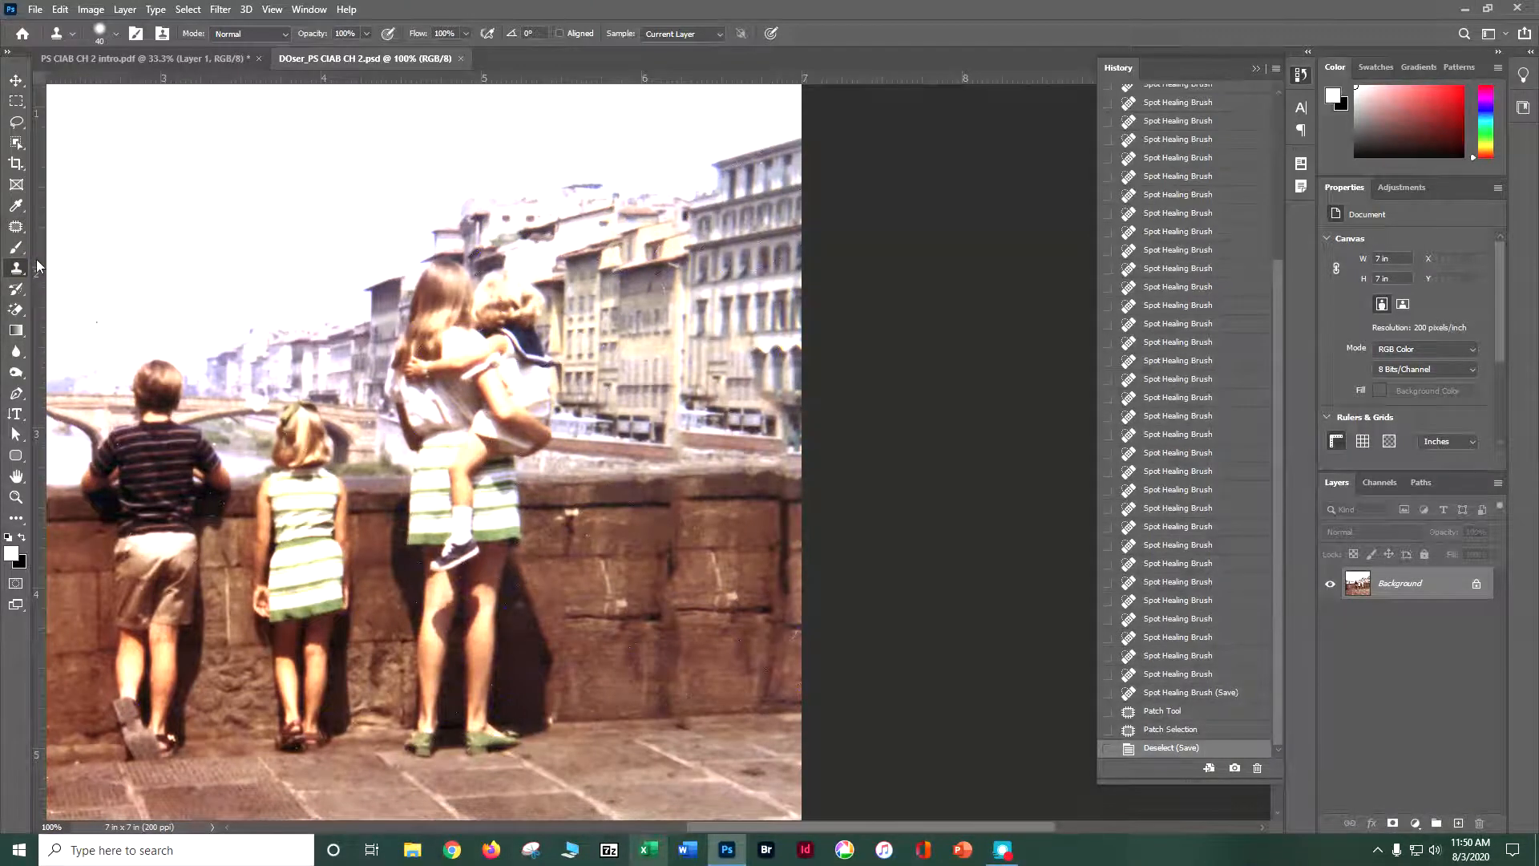
left_click(116, 34)
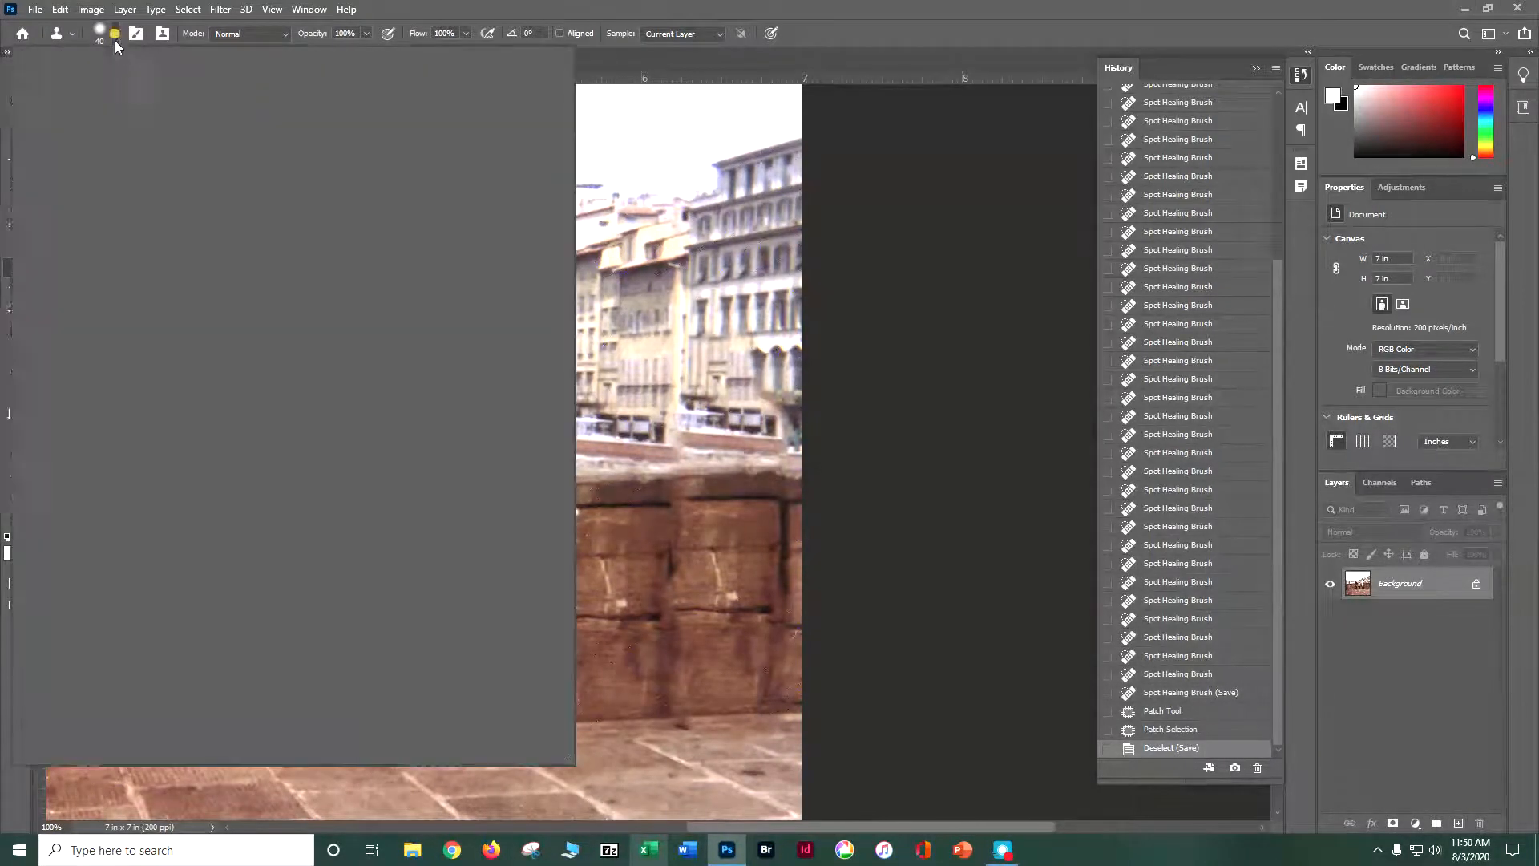
mouse_move(123, 89)
left_mouse_down()
mouse_move(161, 67)
mouse_move(45, 77)
left_mouse_up()
type("60")
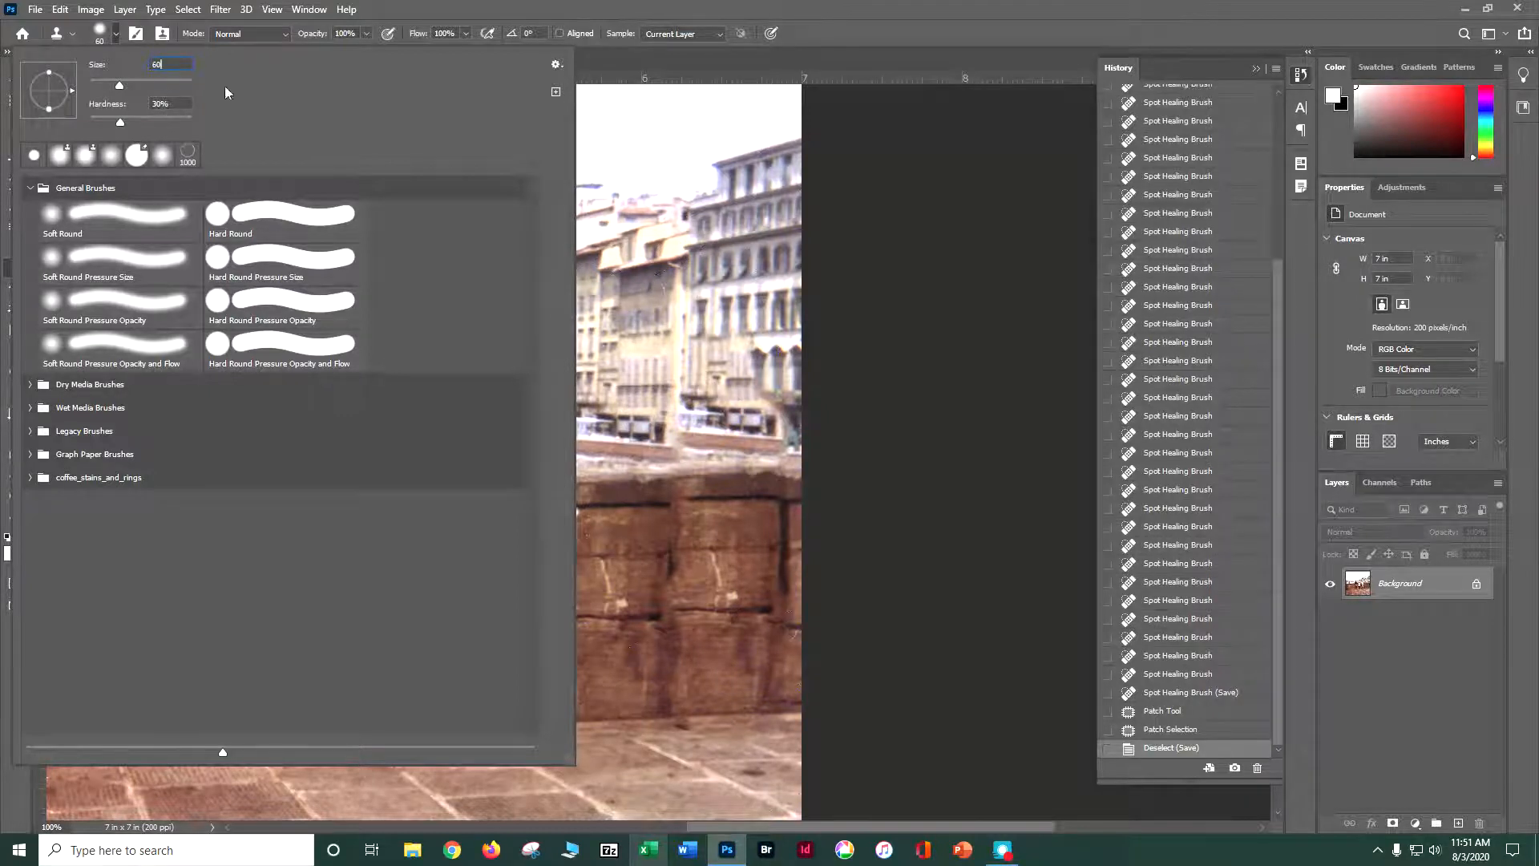
left_click(833, 31)
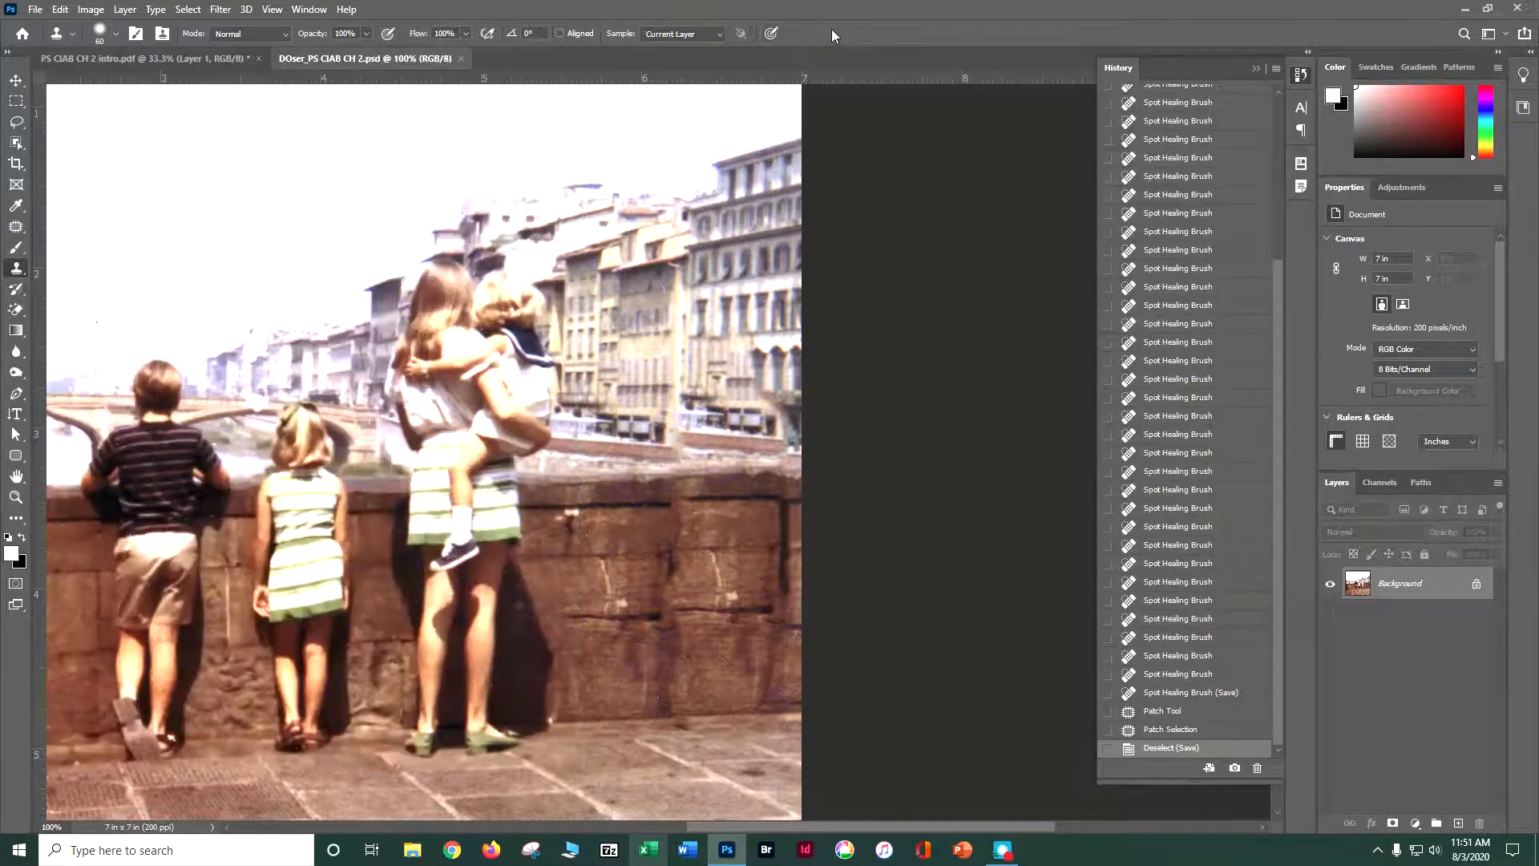
left_click(560, 33)
Clone stone along the wall's upper edge to blend the patched area, and undo the last Clone Stamp stroke
key("bracketright")
key("bracketright")
mouse_move(665, 504)
left_mouse_down()
mouse_move(727, 498)
mouse_move(606, 512)
left_mouse_up()
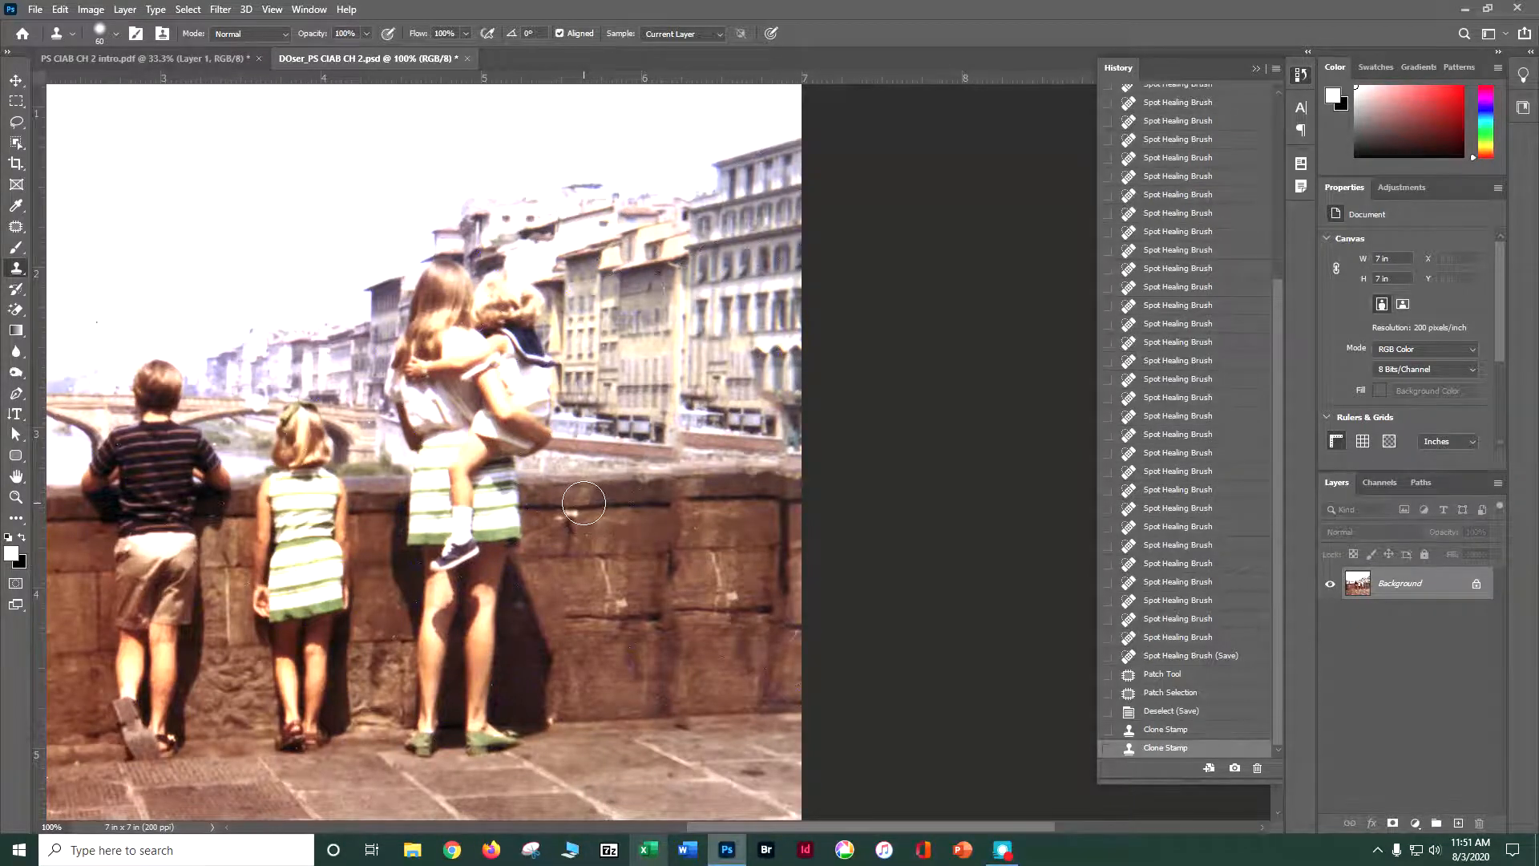
left_click(618, 491)
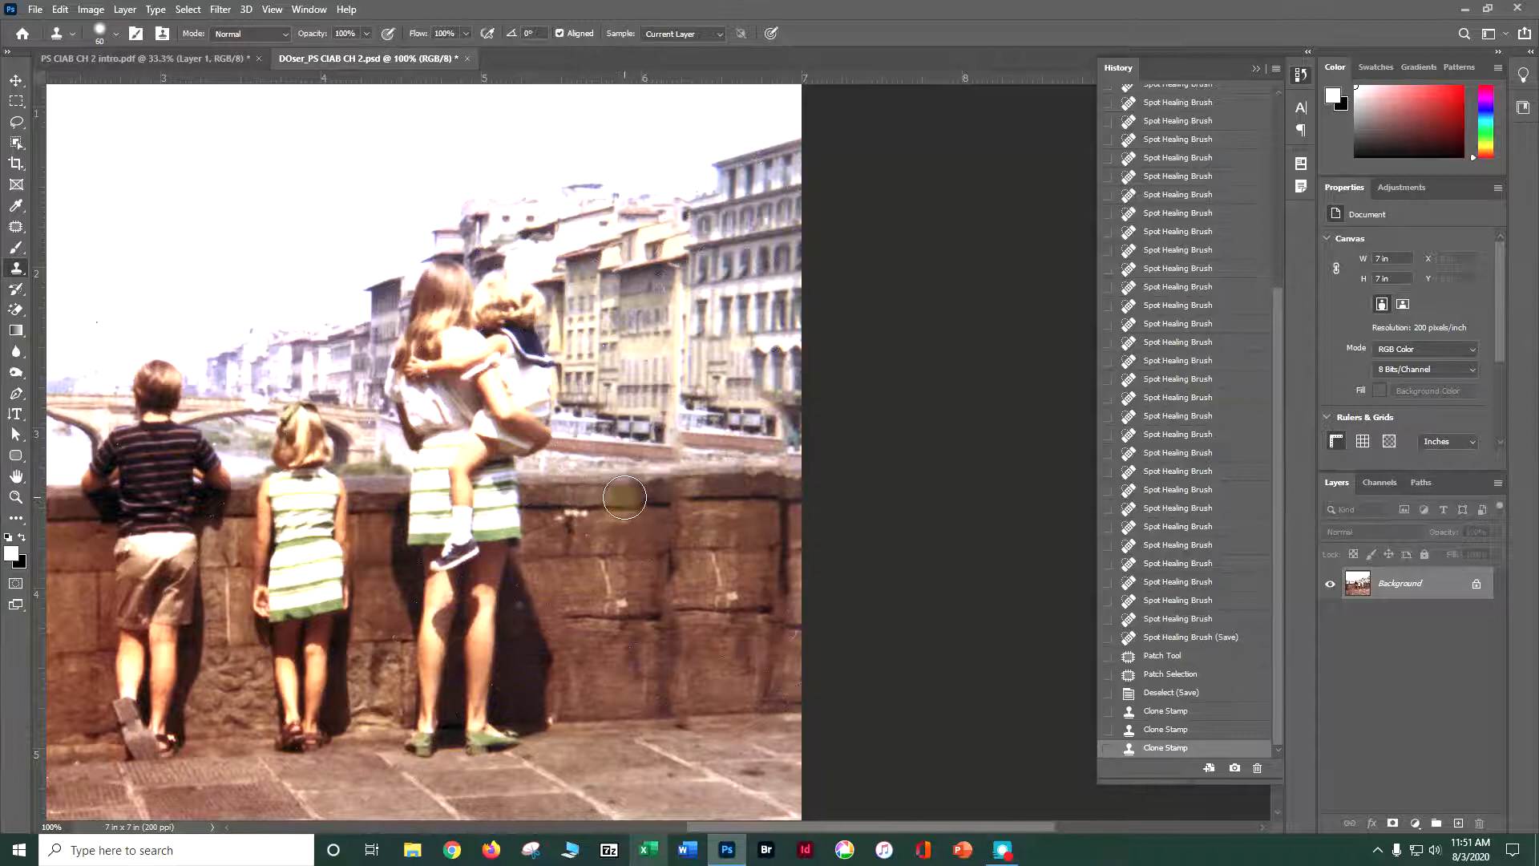
left_click(687, 496)
left_click_drag(687, 496, 767, 493)
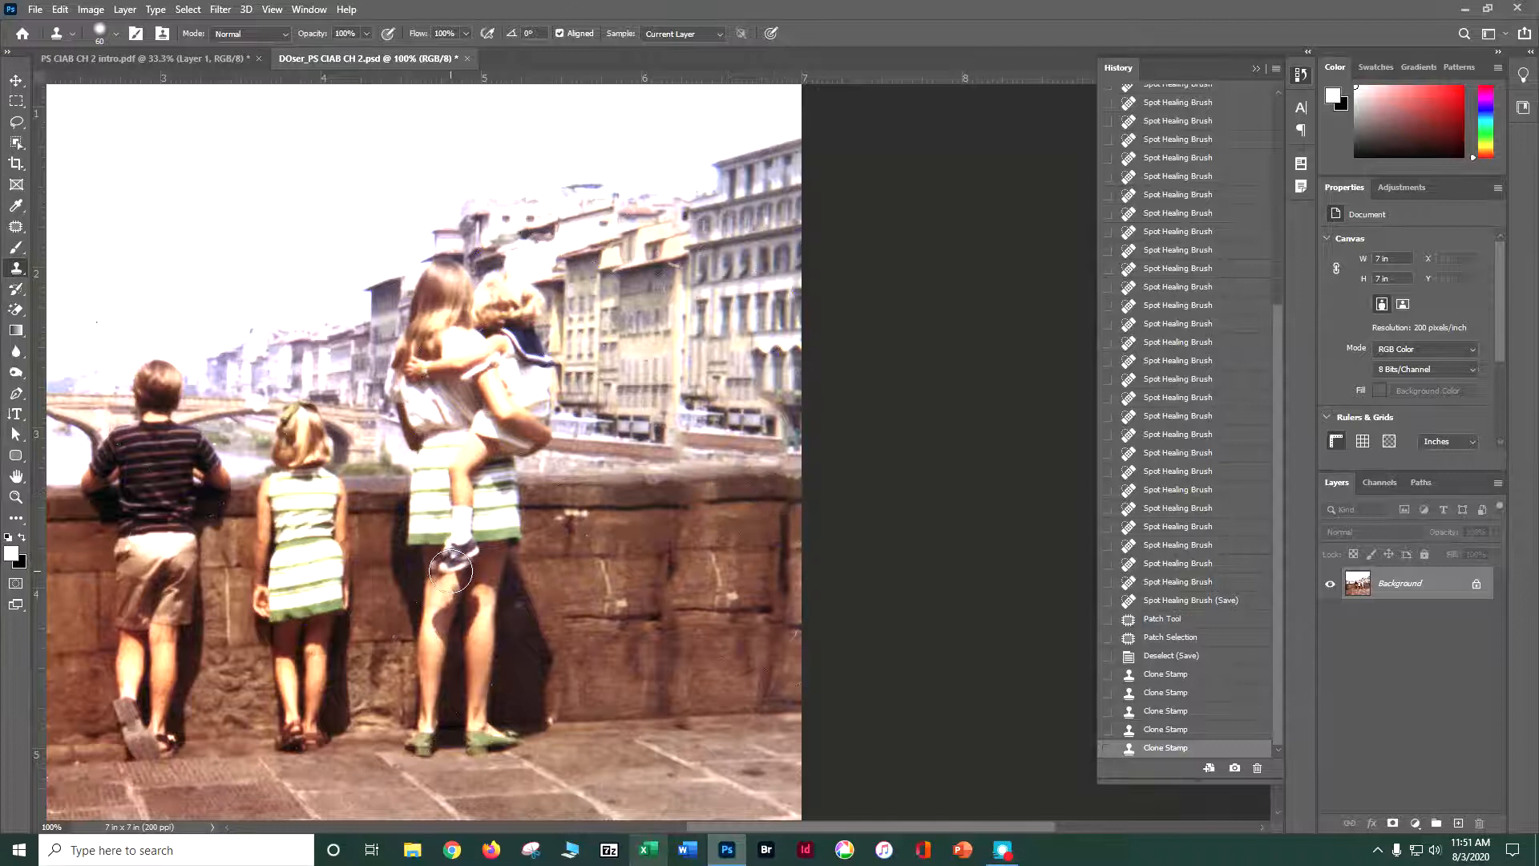
key("ctrl+z")
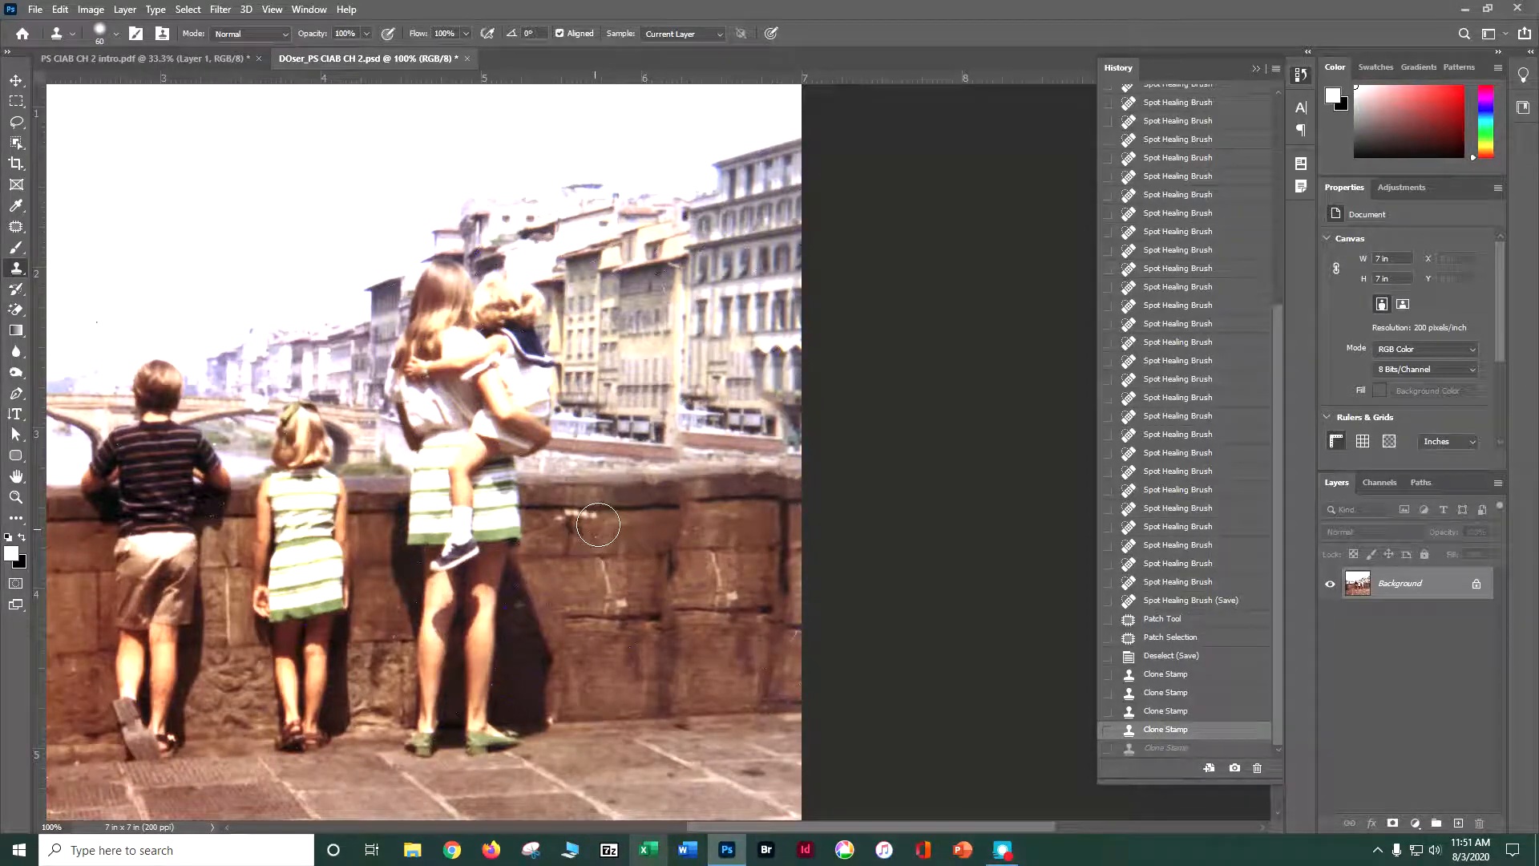
Reduce the Clone Stamp brush size to 45
key("bracketleft")
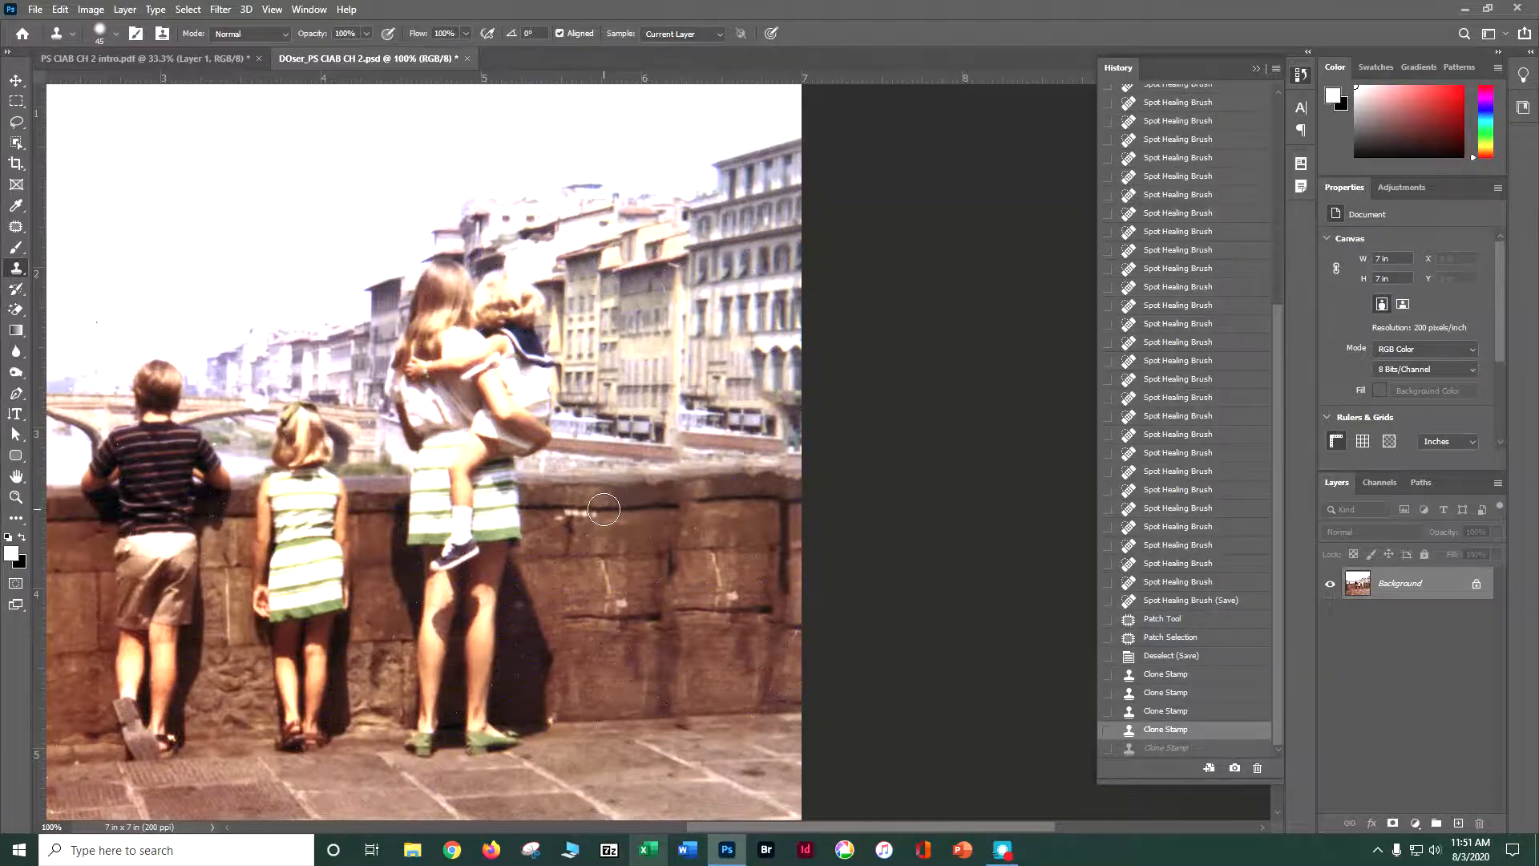
key("ctrl+plus")
key("ctrl+plus")
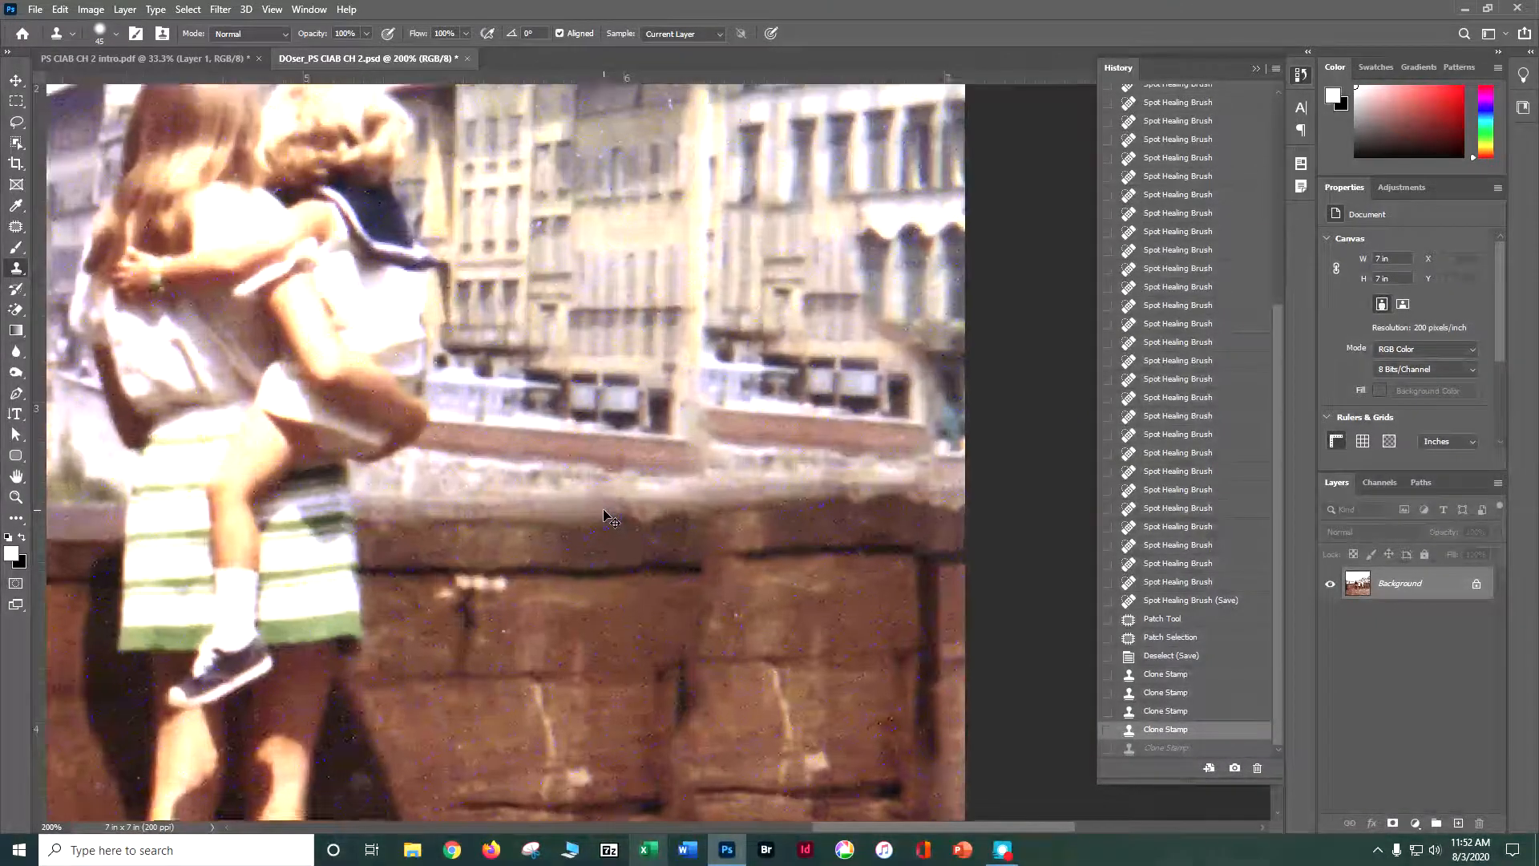
Try to bridge the gap in the dark joint under the wall's top course by cloning the joint from both sides
mouse_move(603, 510)
left_mouse_down()
mouse_move(588, 454)
mouse_move(505, 344)
mouse_move(426, 382)
left_mouse_up()
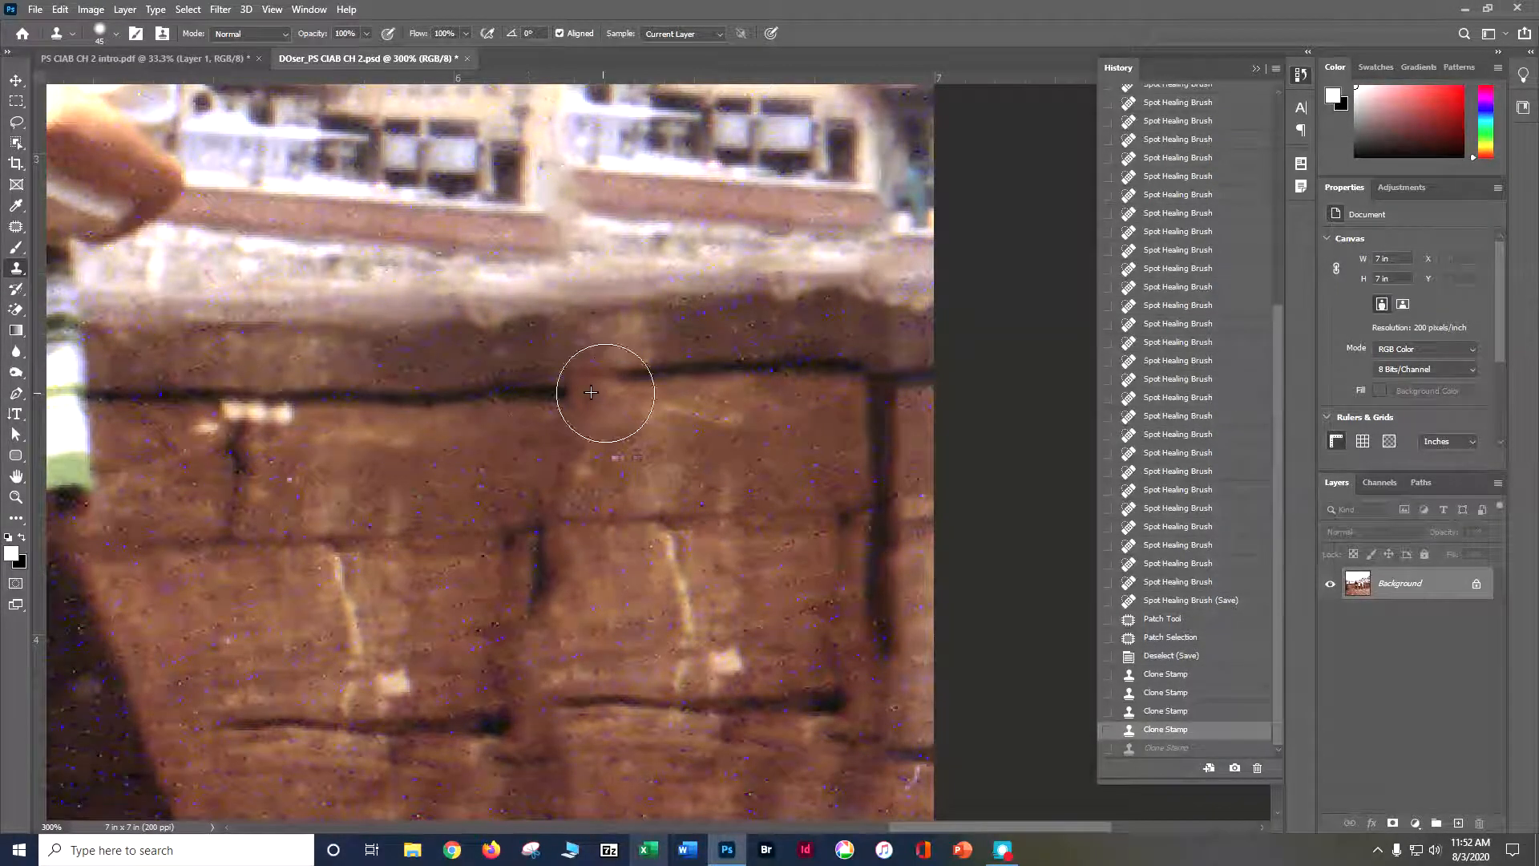
mouse_move(842, 368)
left_mouse_down()
mouse_move(910, 368)
mouse_move(900, 381)
left_mouse_up()
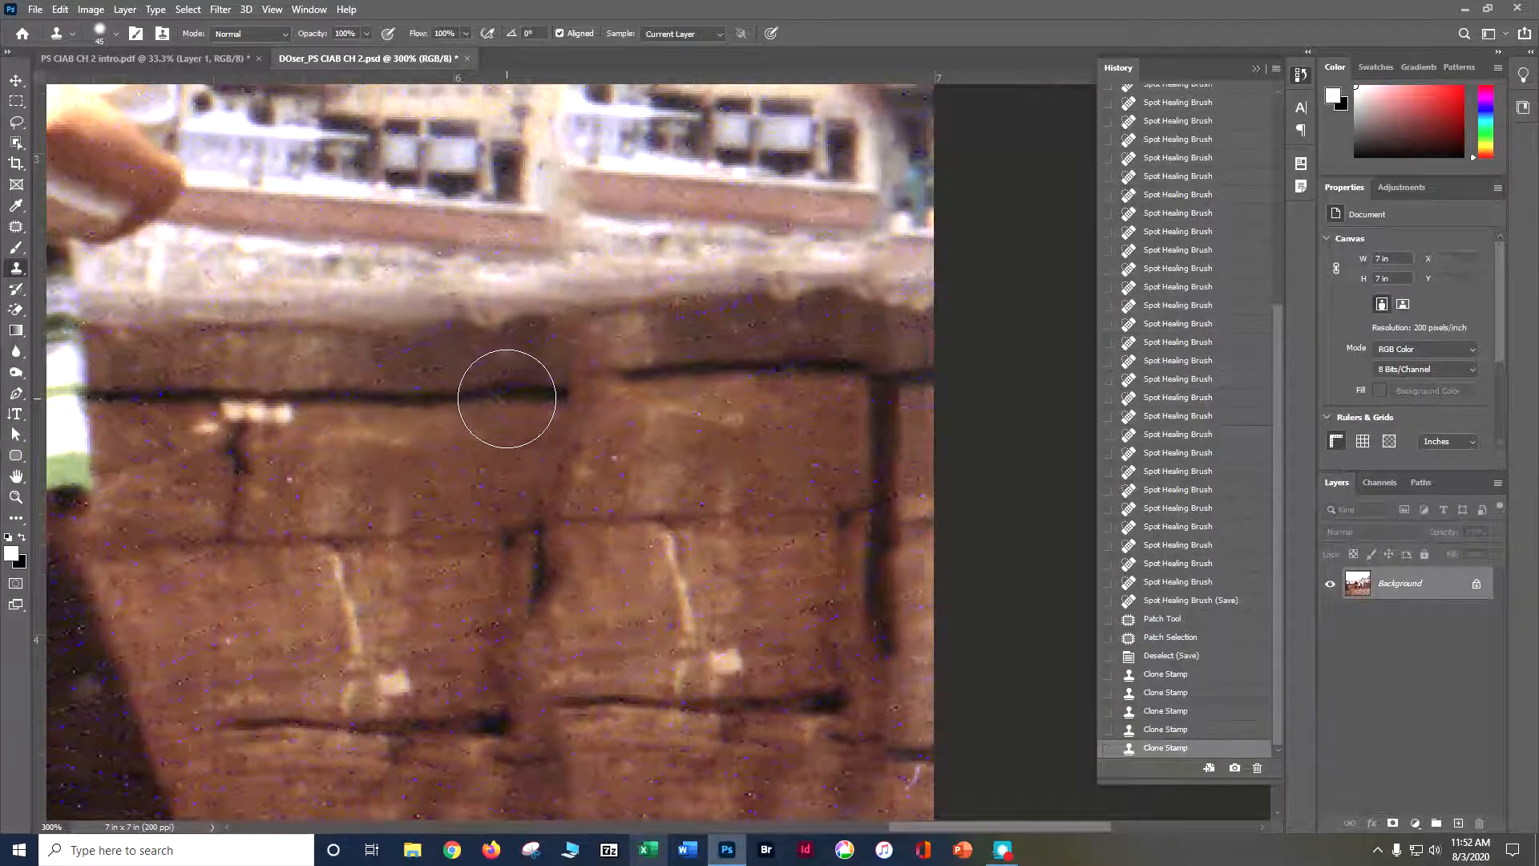
left_click(507, 398, "alt")
left_click(508, 395)
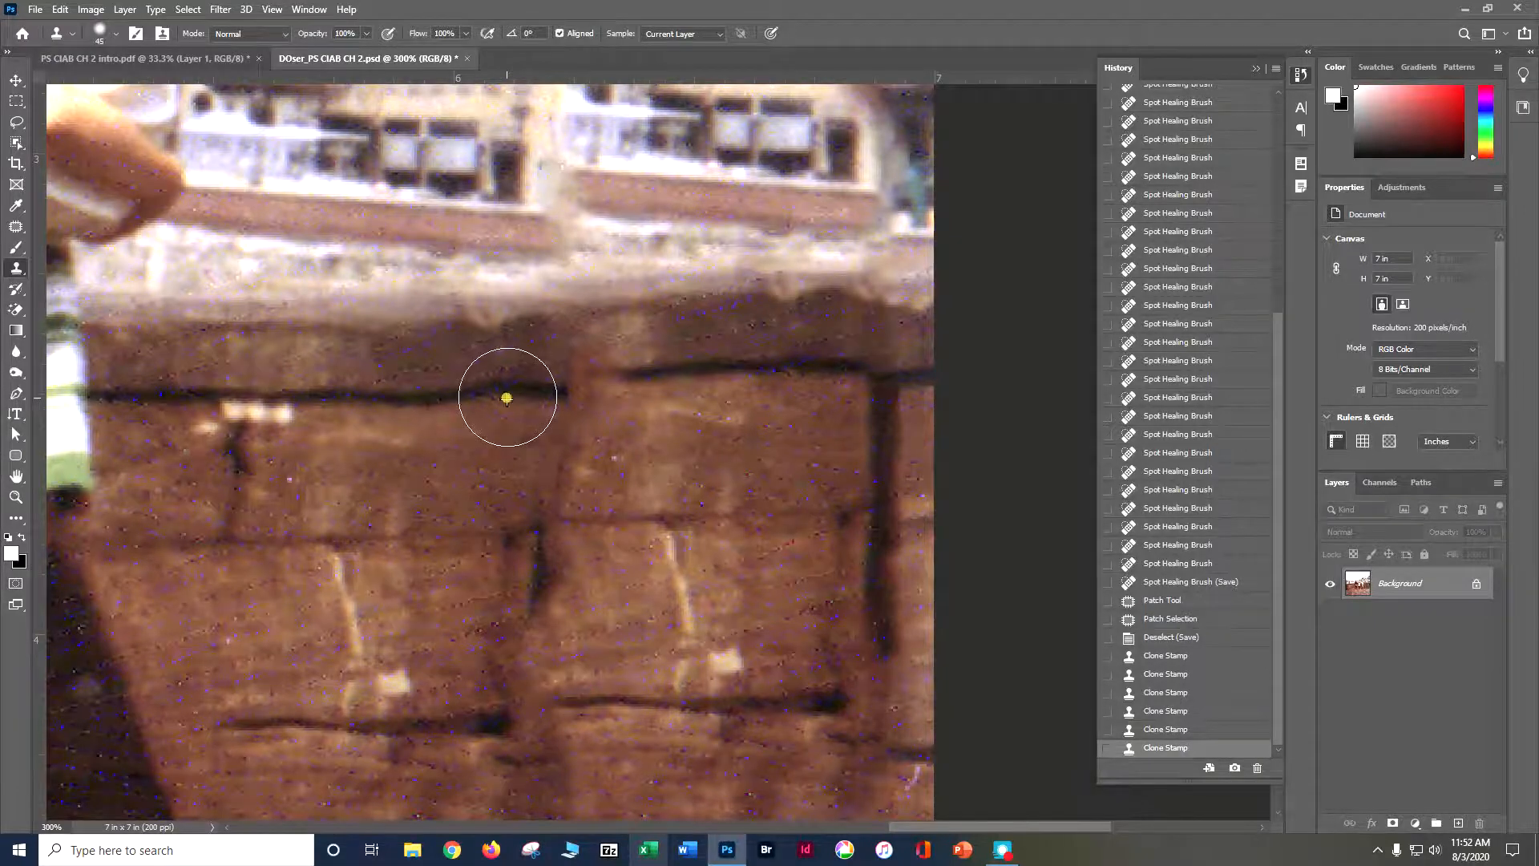
left_click(562, 386)
left_click(589, 385)
left_click(627, 384)
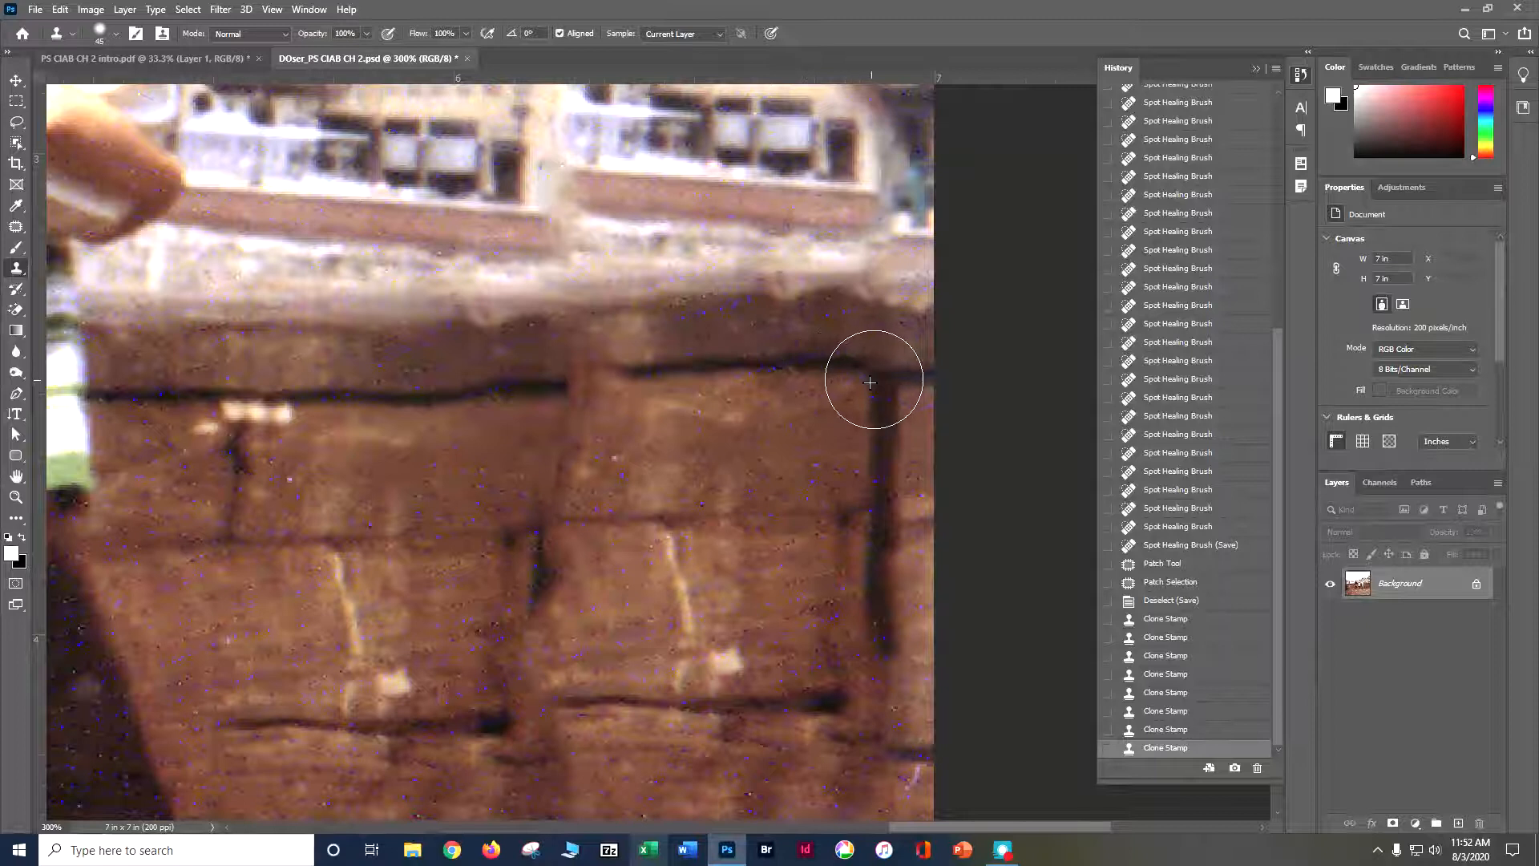
left_click_drag(884, 372, 523, 395)
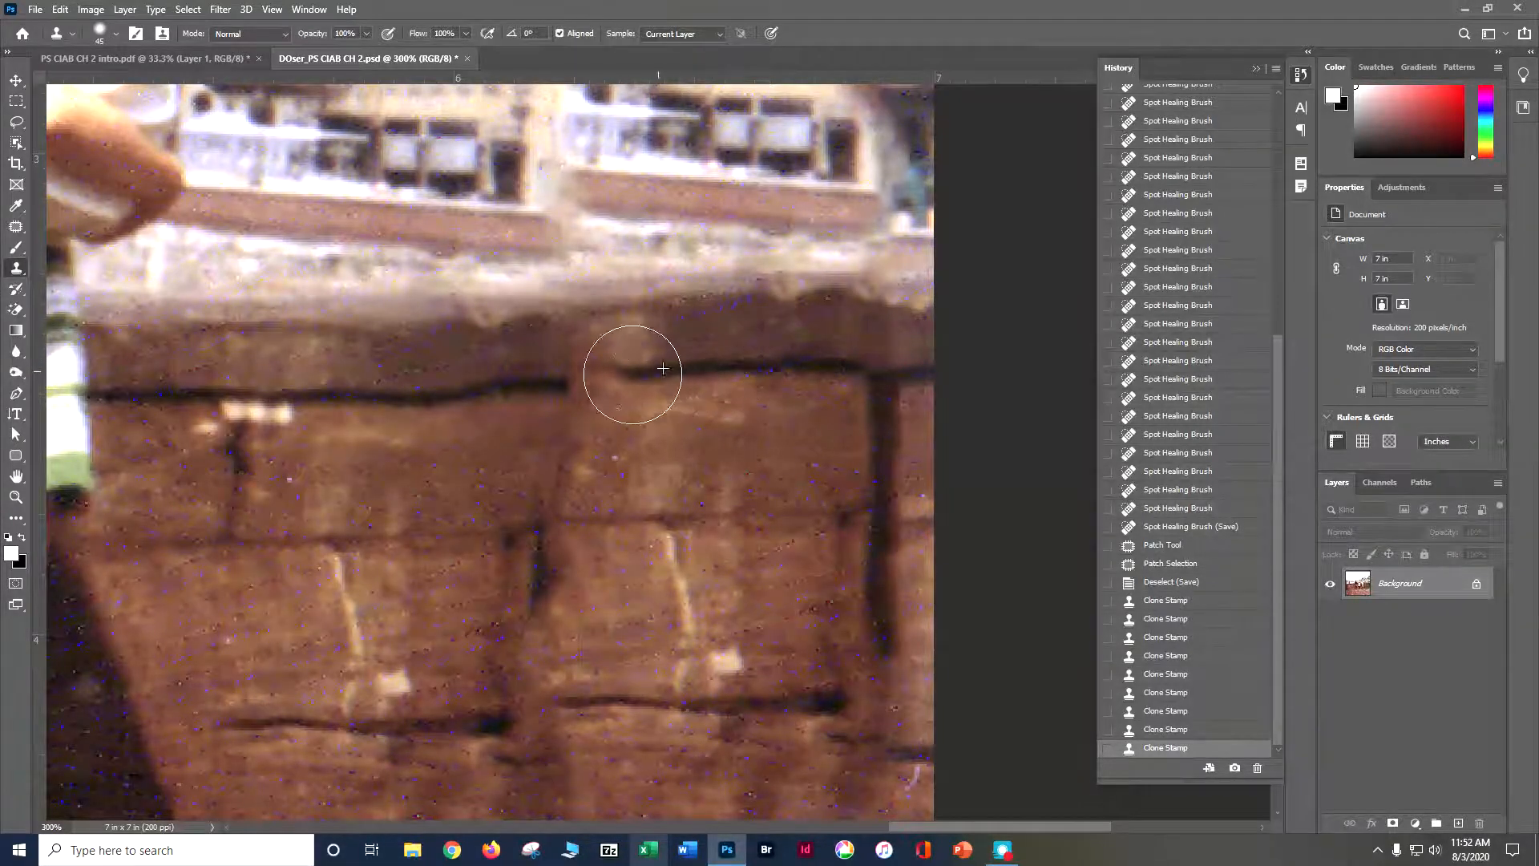
left_click_drag(530, 382, 385, 388)
left_click(690, 371, "alt")
left_click_drag(666, 369, 463, 390)
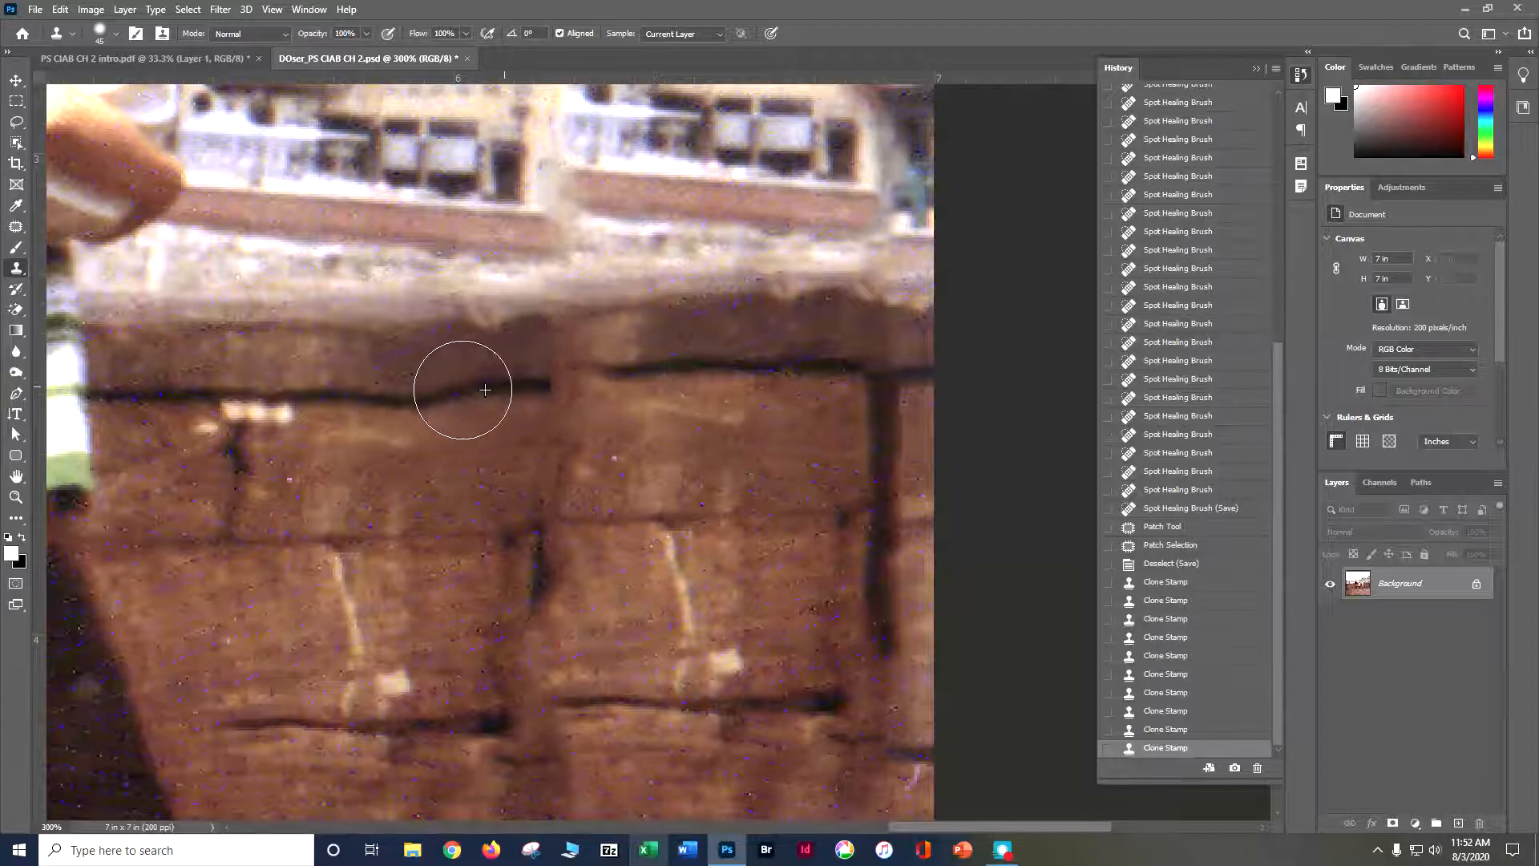
left_click(401, 400)
Revert the photo to the first Clone Stamp state in the history and reselect the Clone Stamp tool
key("ctrl+minus")
key("ctrl+minus")
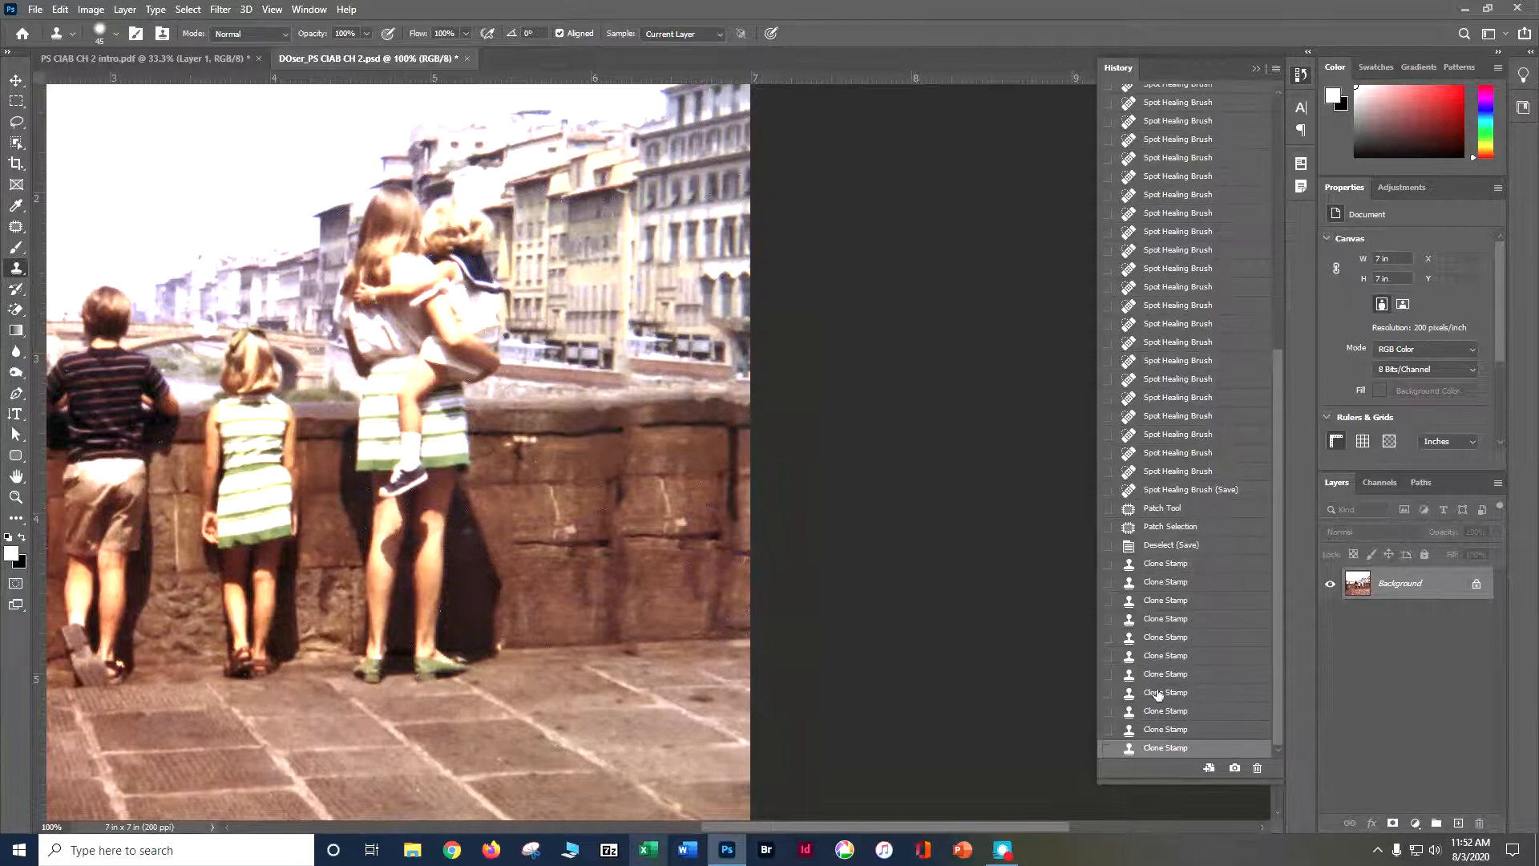
left_click(1170, 564)
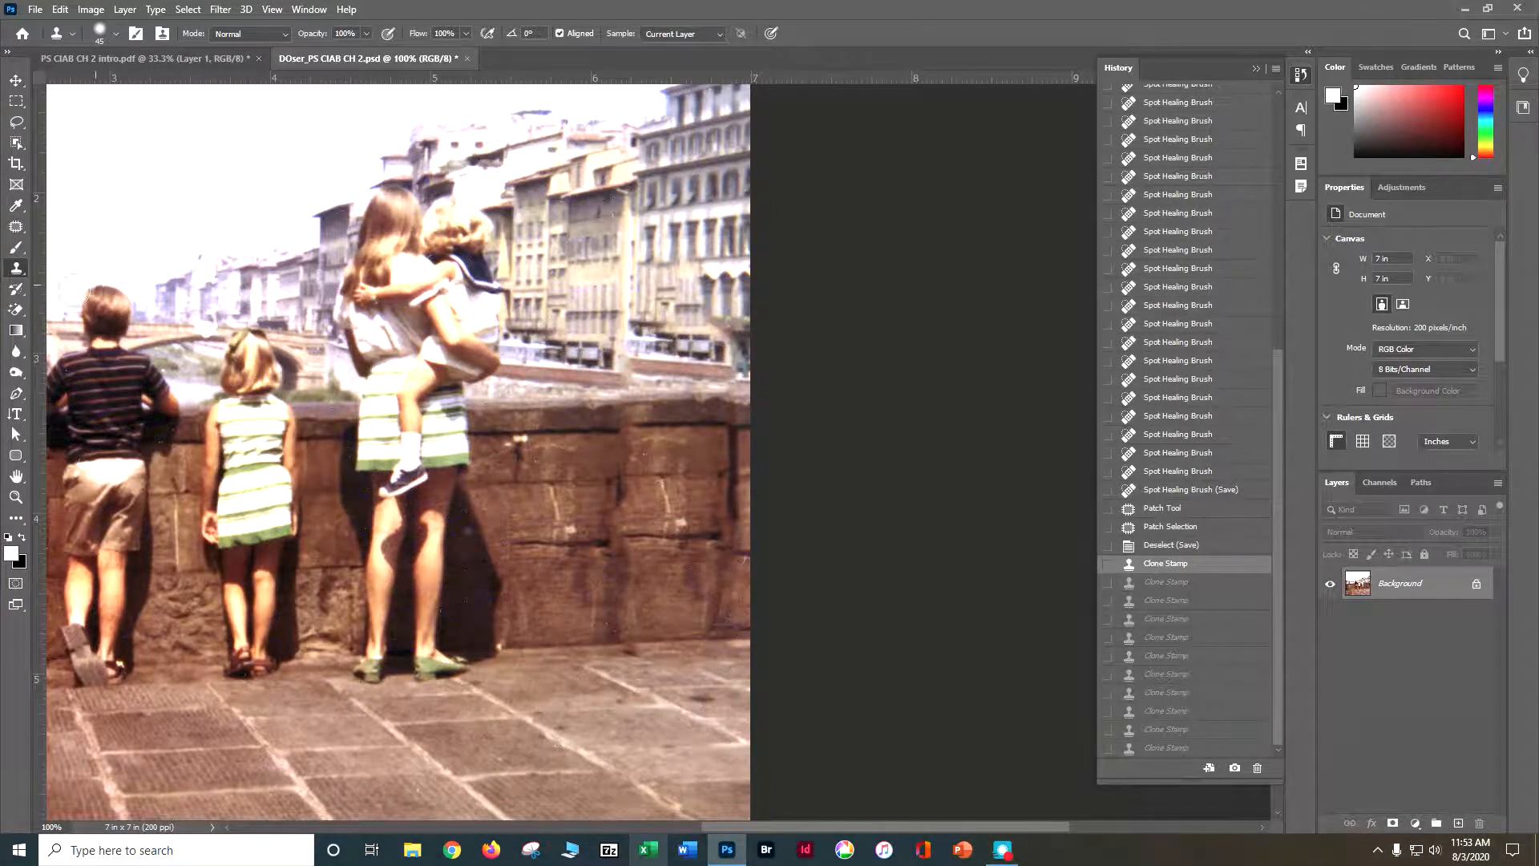
right_click(15, 269)
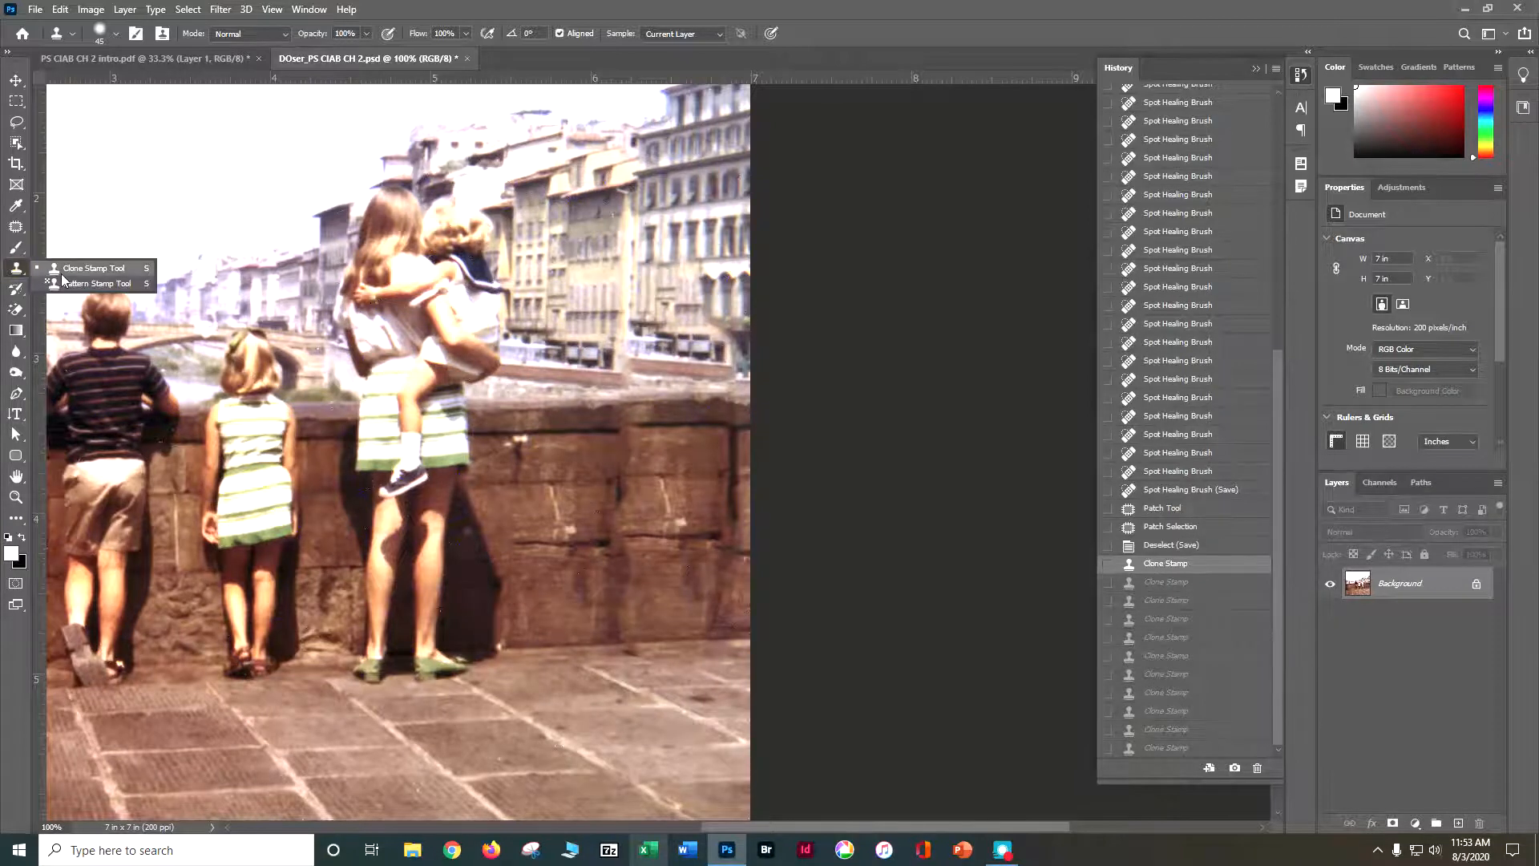
left_click(61, 273)
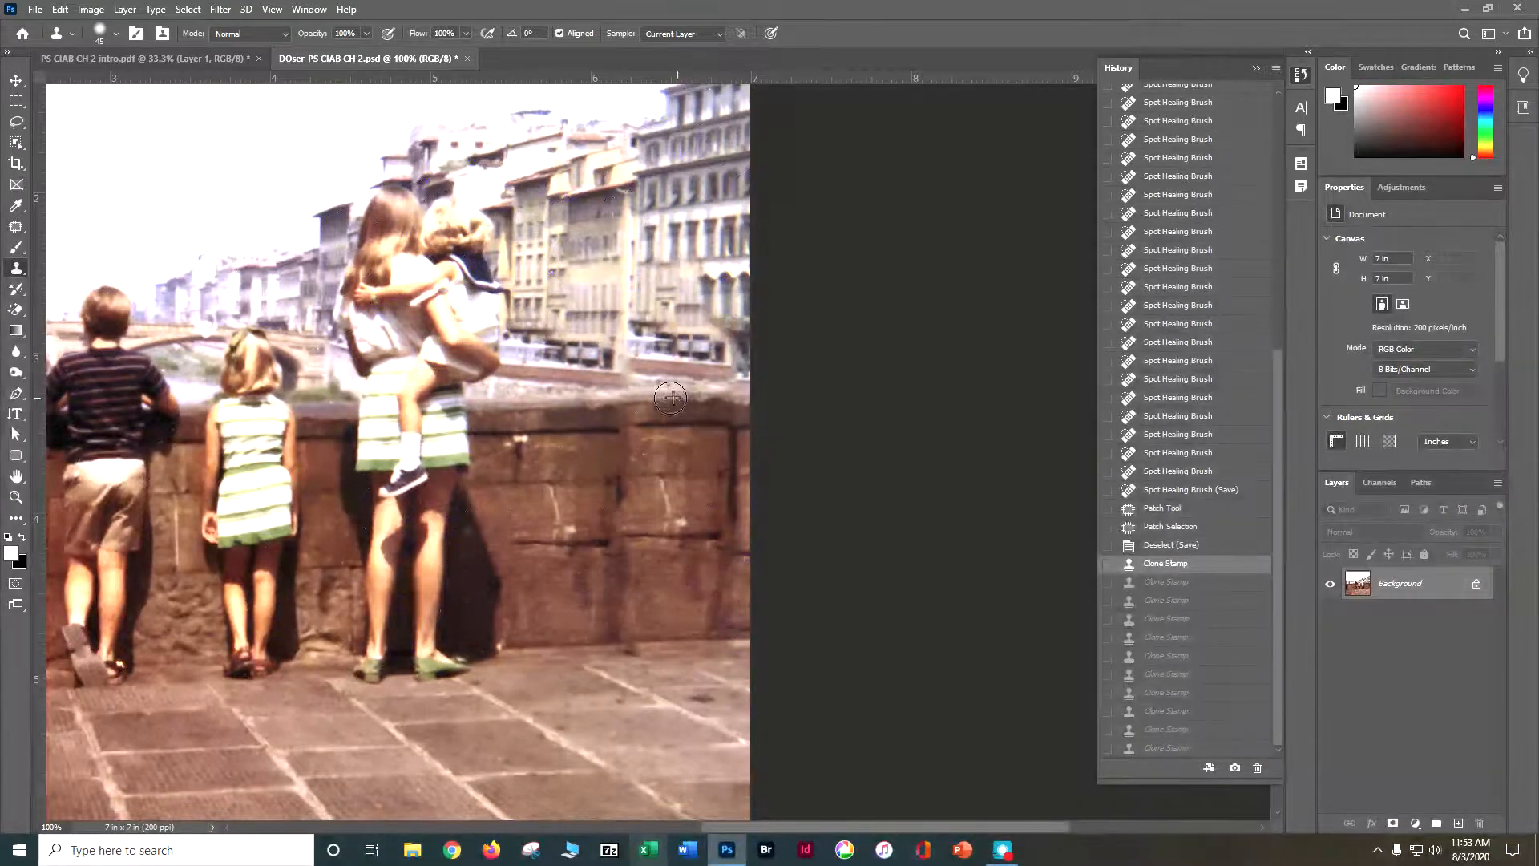
Try to clone the pale ledge along the wall's upper edge, and revert to the first Clone Stamp state in the history
left_click_drag(647, 402, 572, 405)
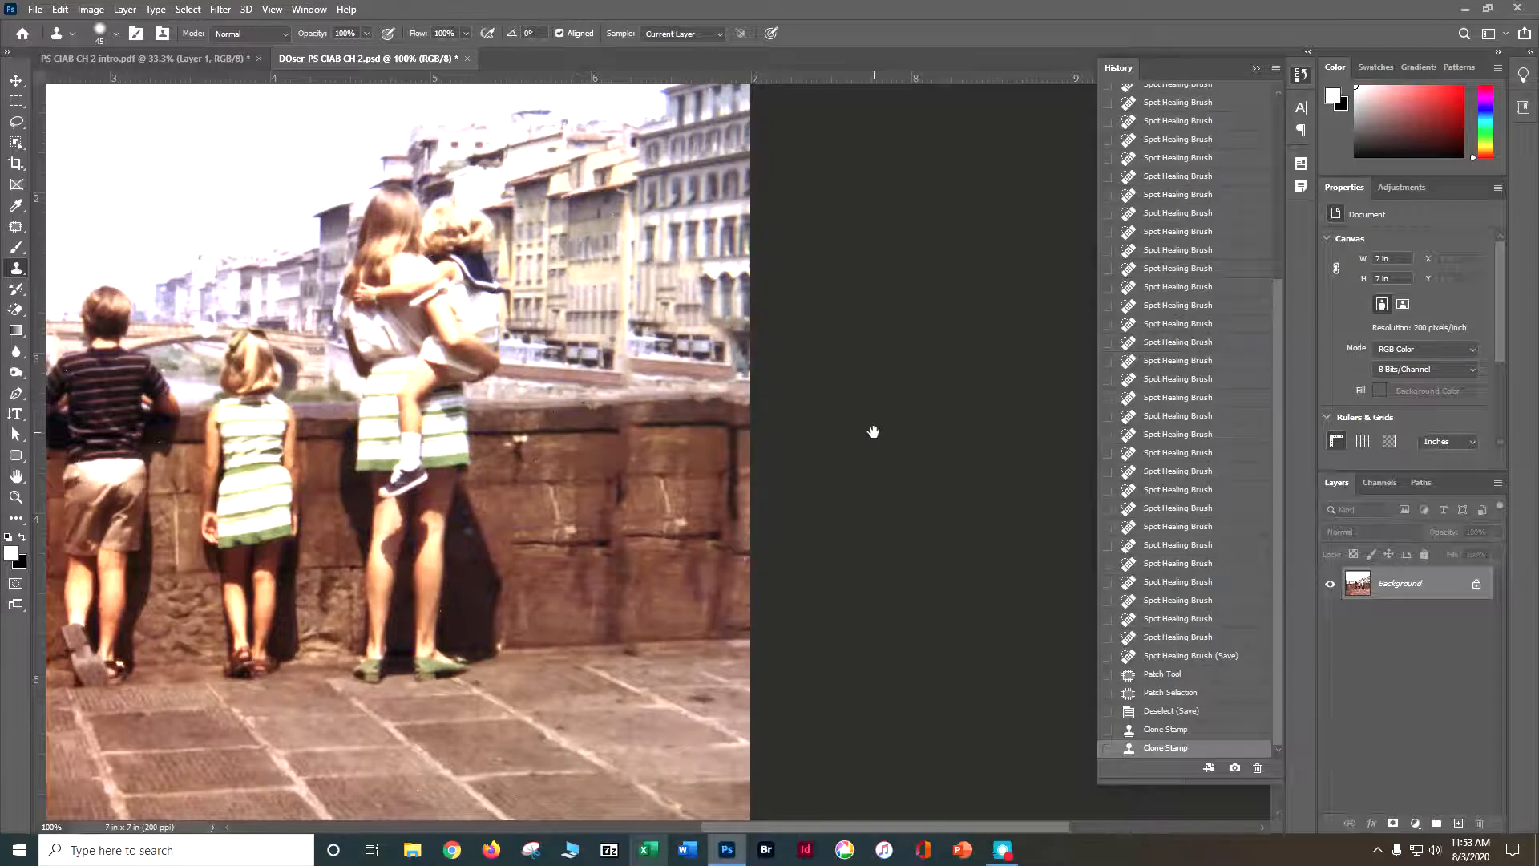
scroll(874, 433, "up", 2)
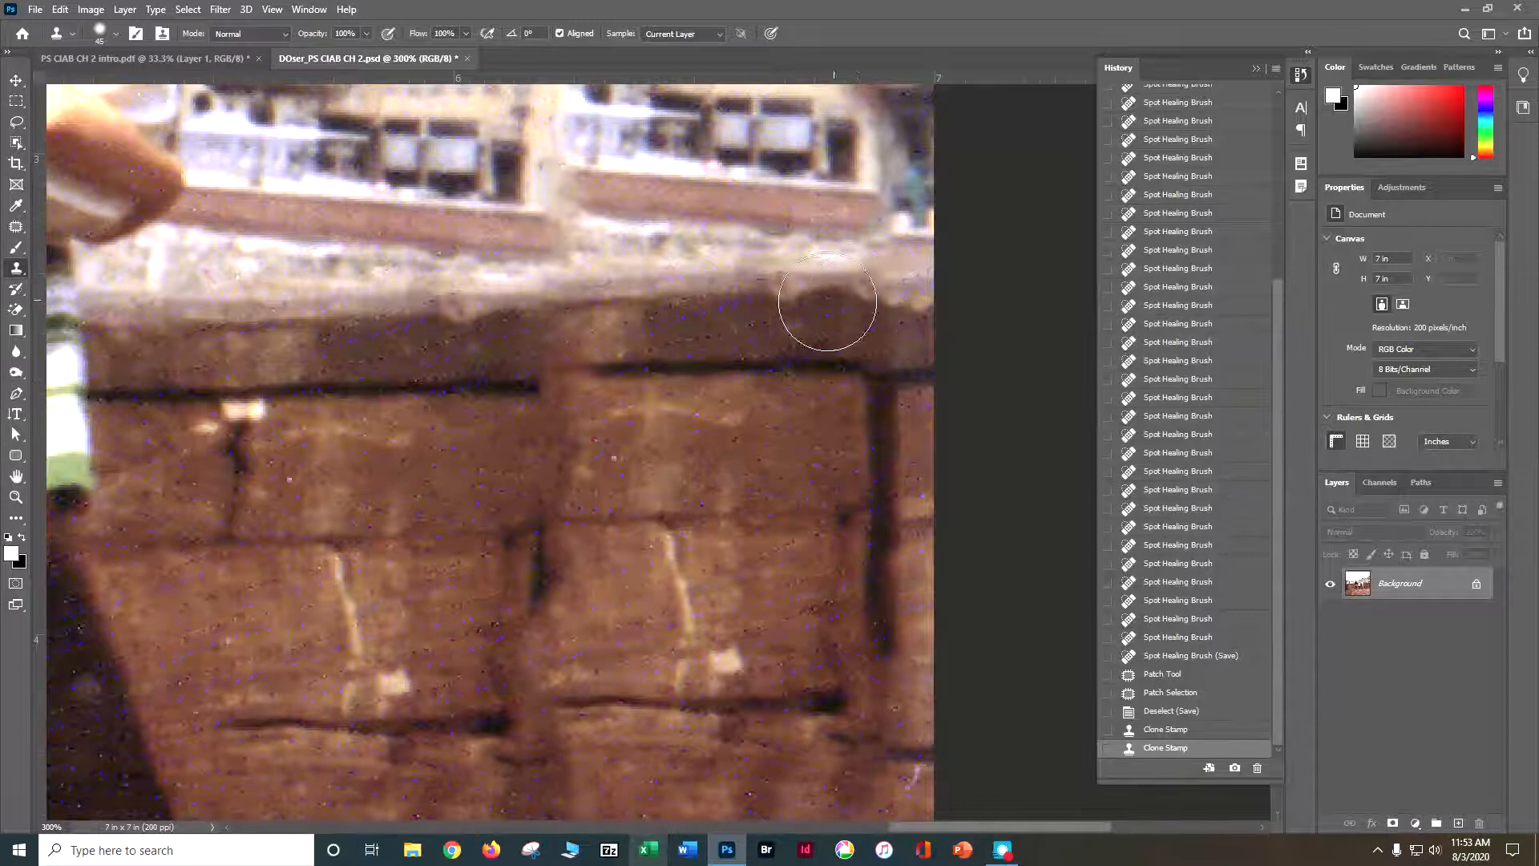
left_click_drag(771, 326, 719, 409)
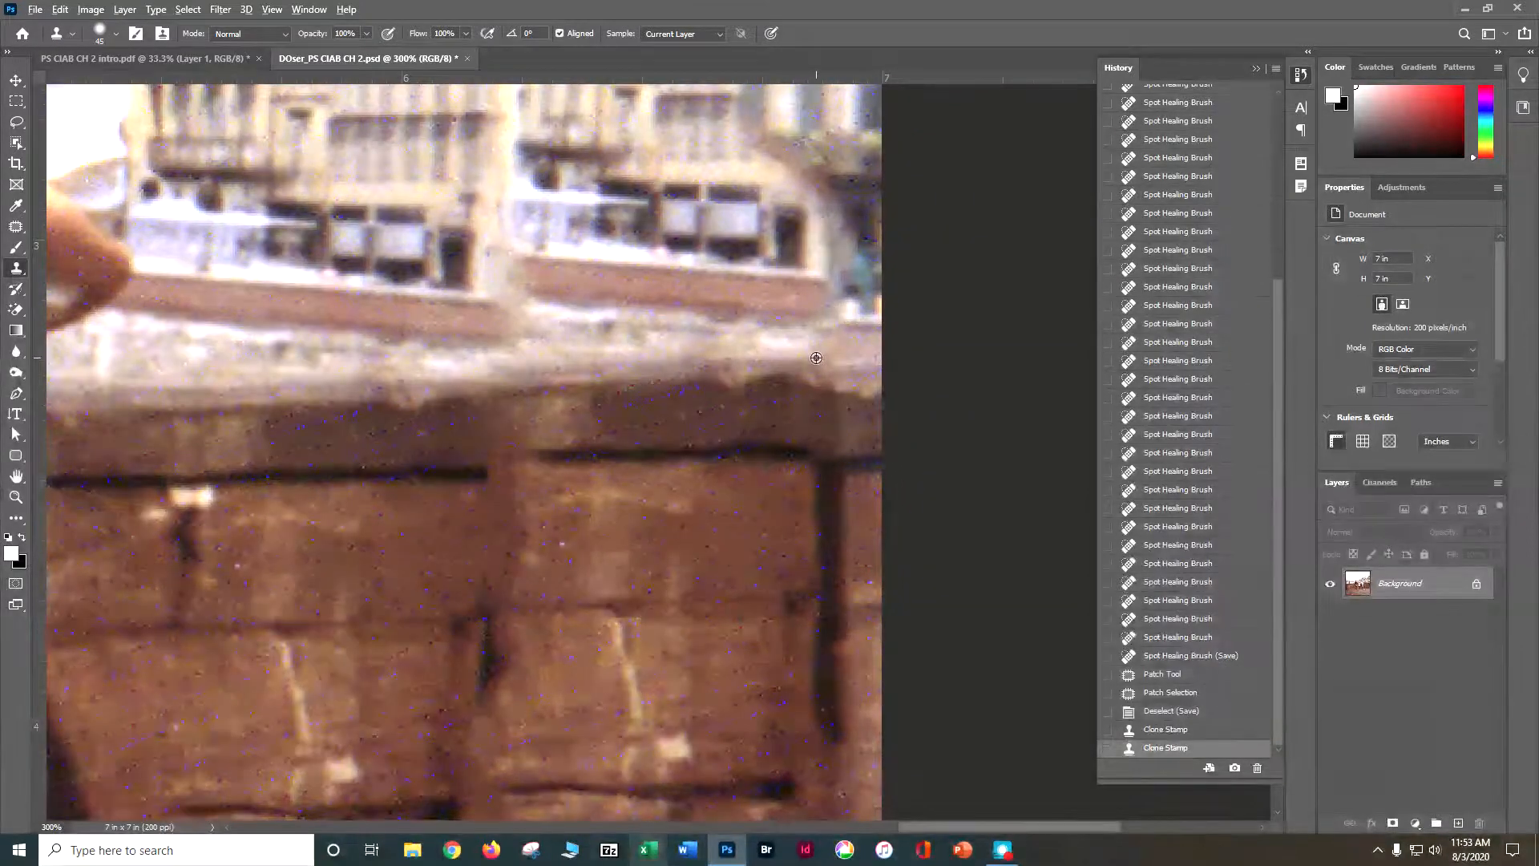
left_click(816, 357, "alt")
left_click(816, 357)
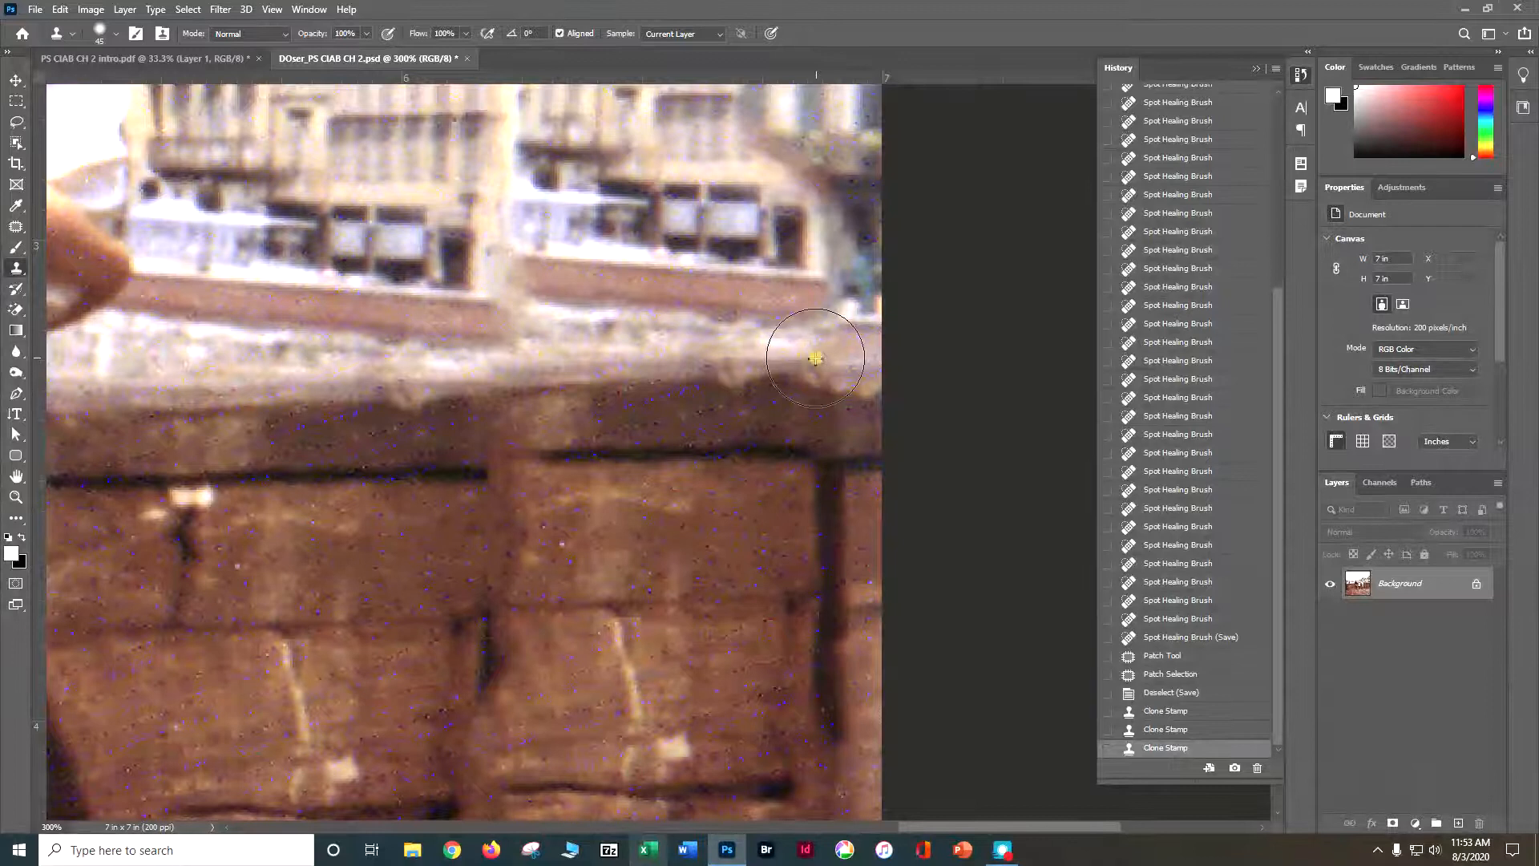
left_click(692, 364)
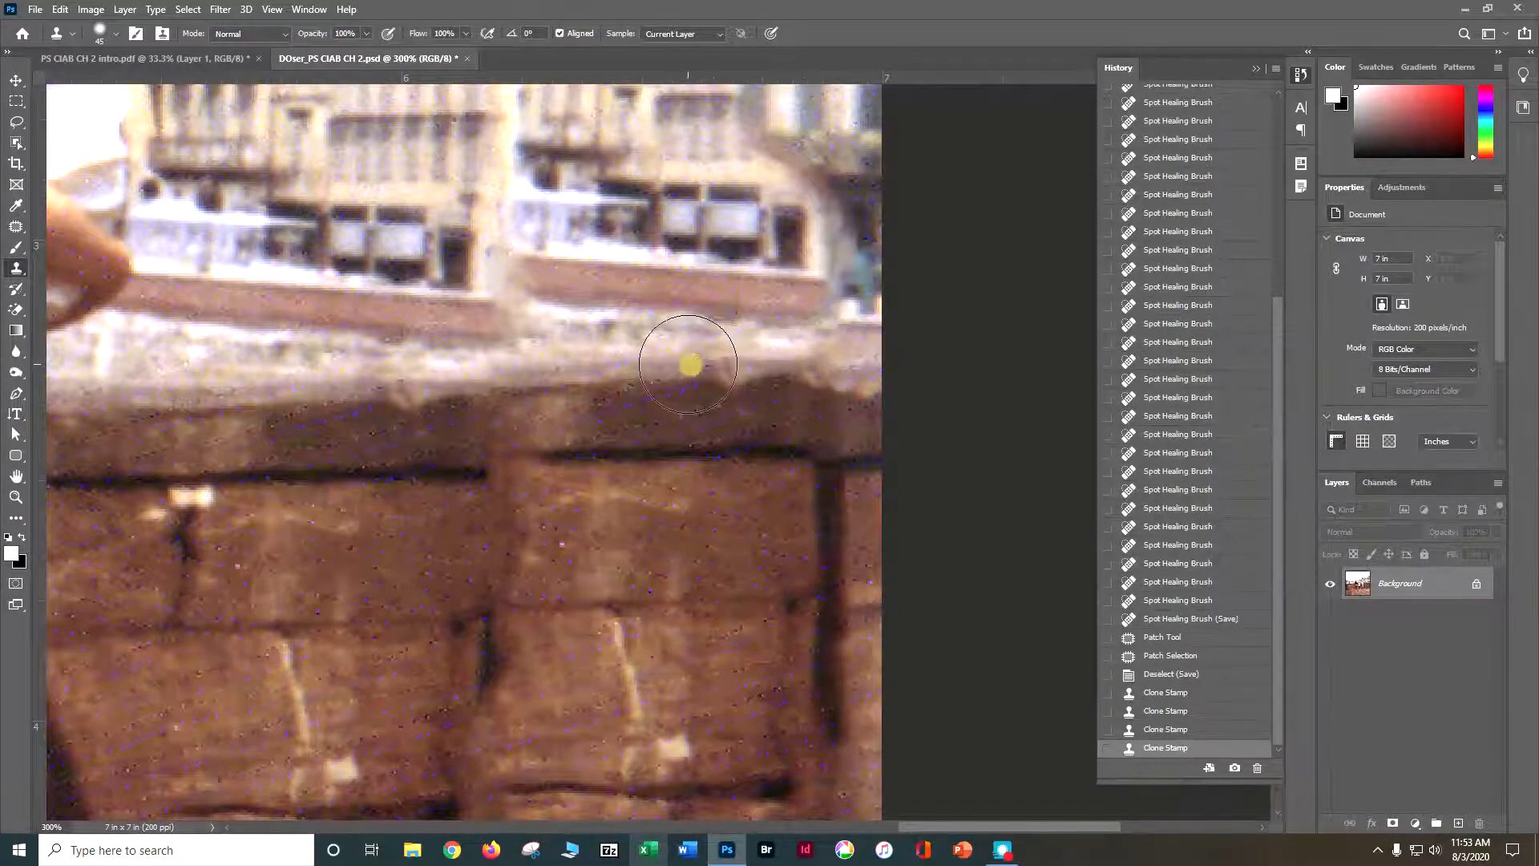
left_click(668, 367)
left_click(603, 371)
left_click(558, 377)
left_click(505, 385)
left_click(233, 390)
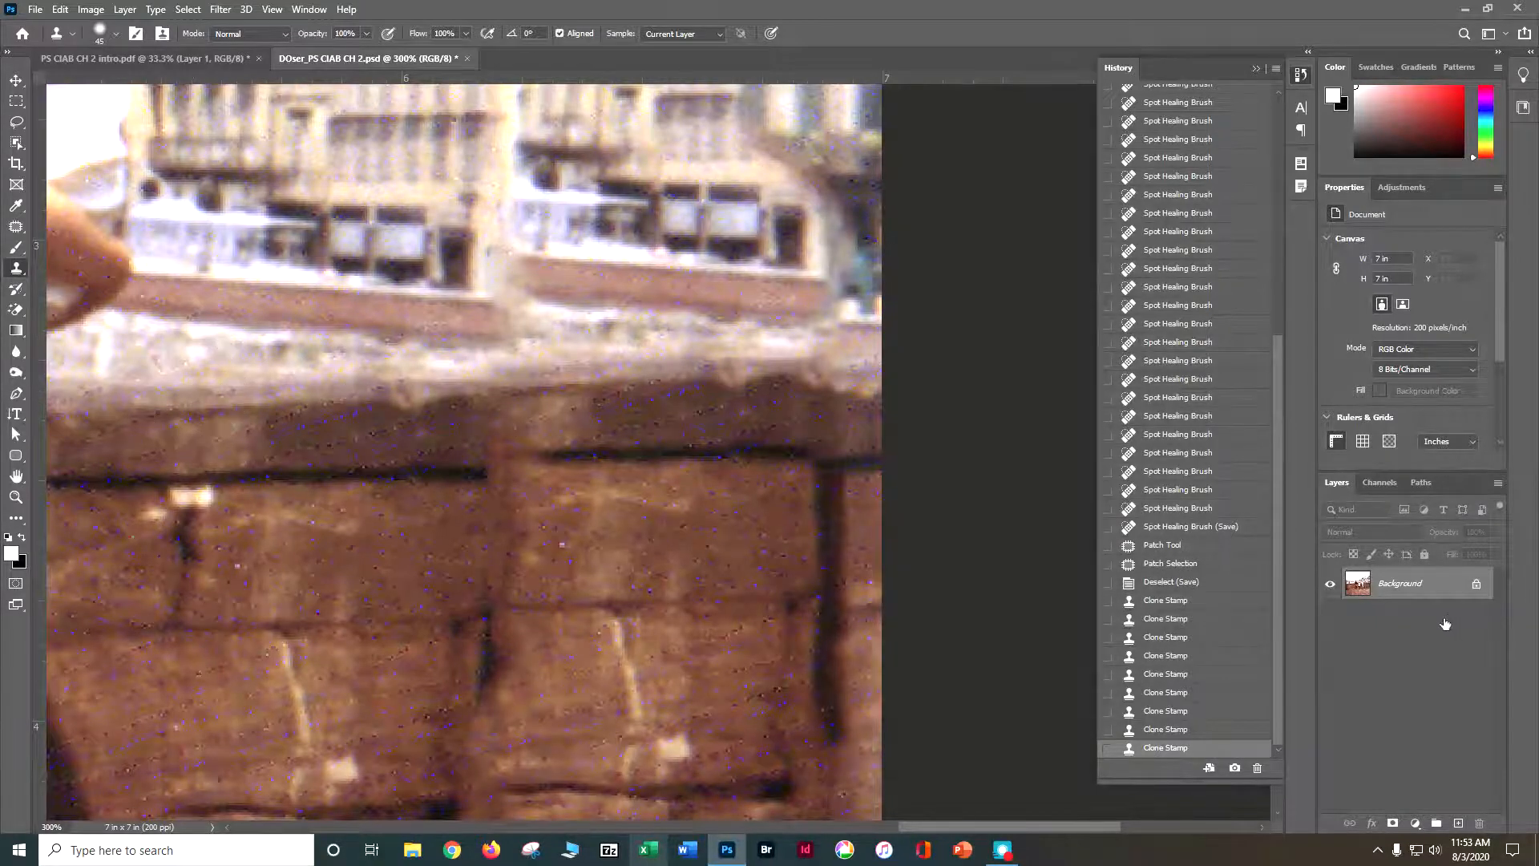
key("ctrl+z")
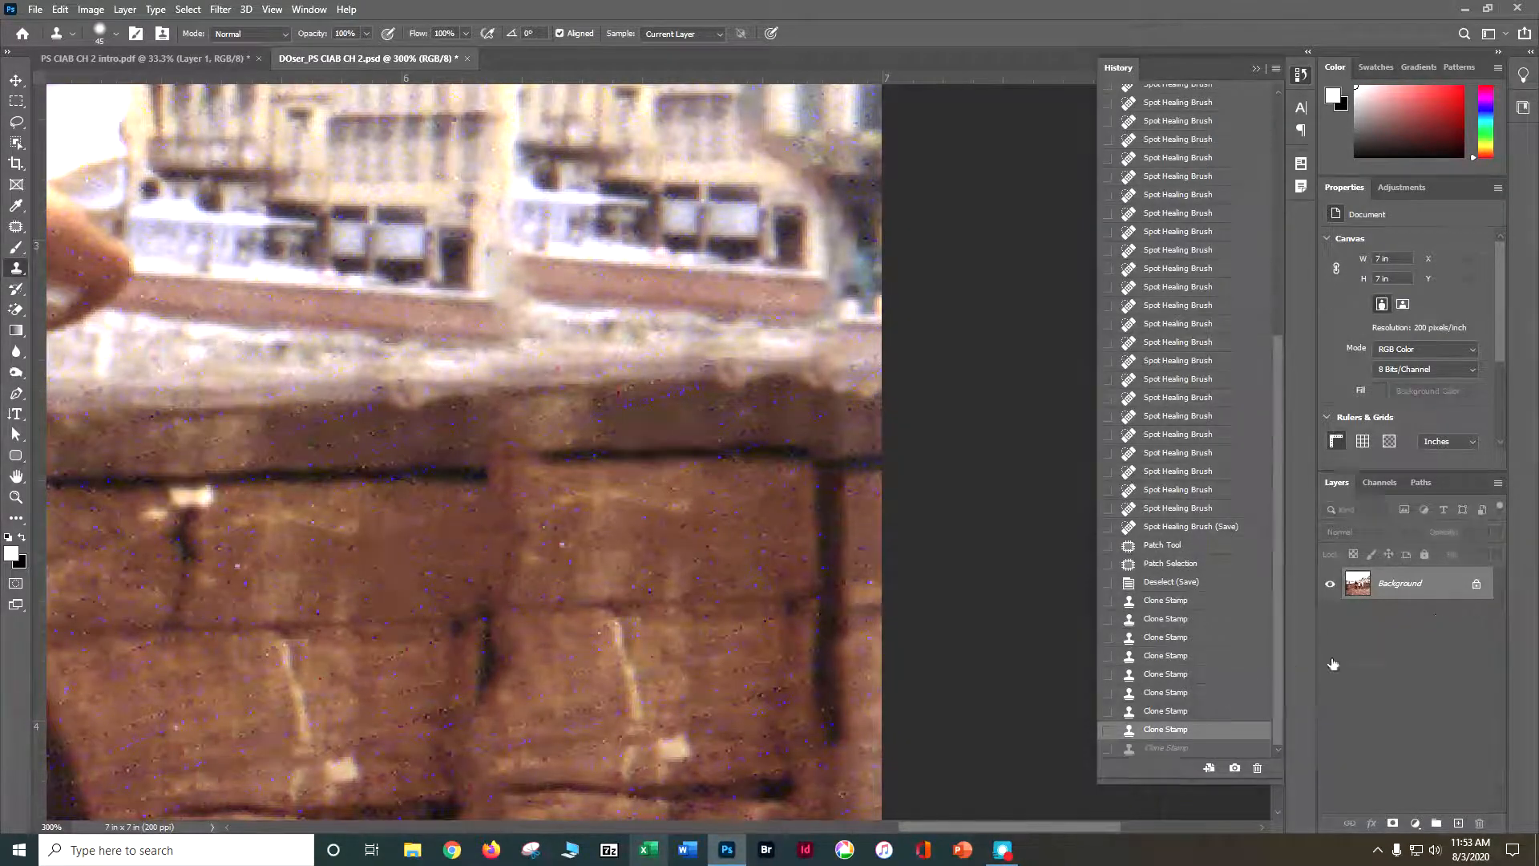
left_click(1183, 601)
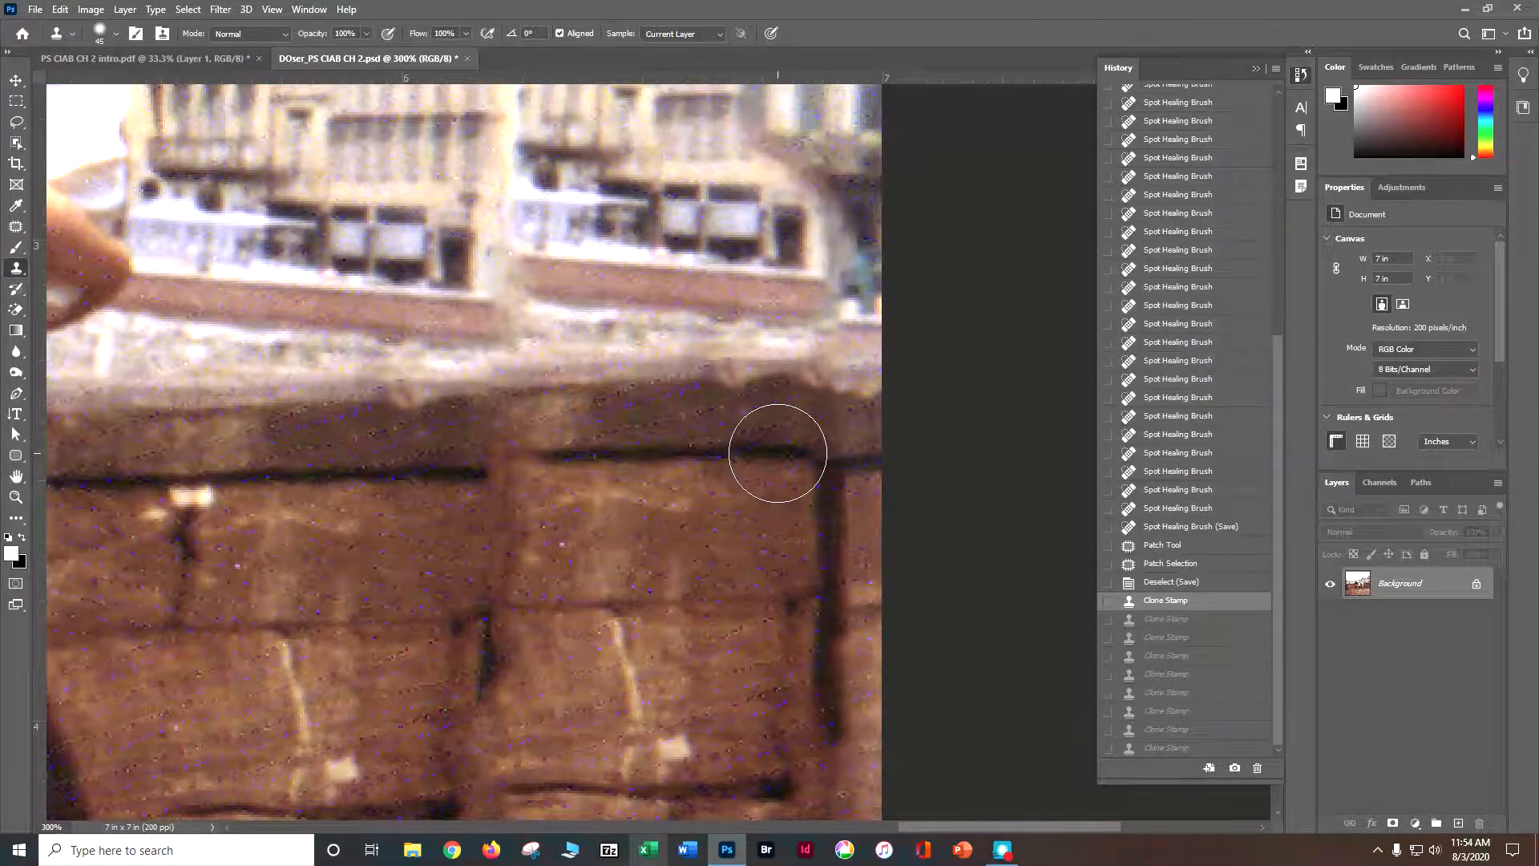
Clone sampled stone onto the shaded band beneath the pale ledge, near the older girl and at the photo's outer edge
left_click(796, 381, "alt")
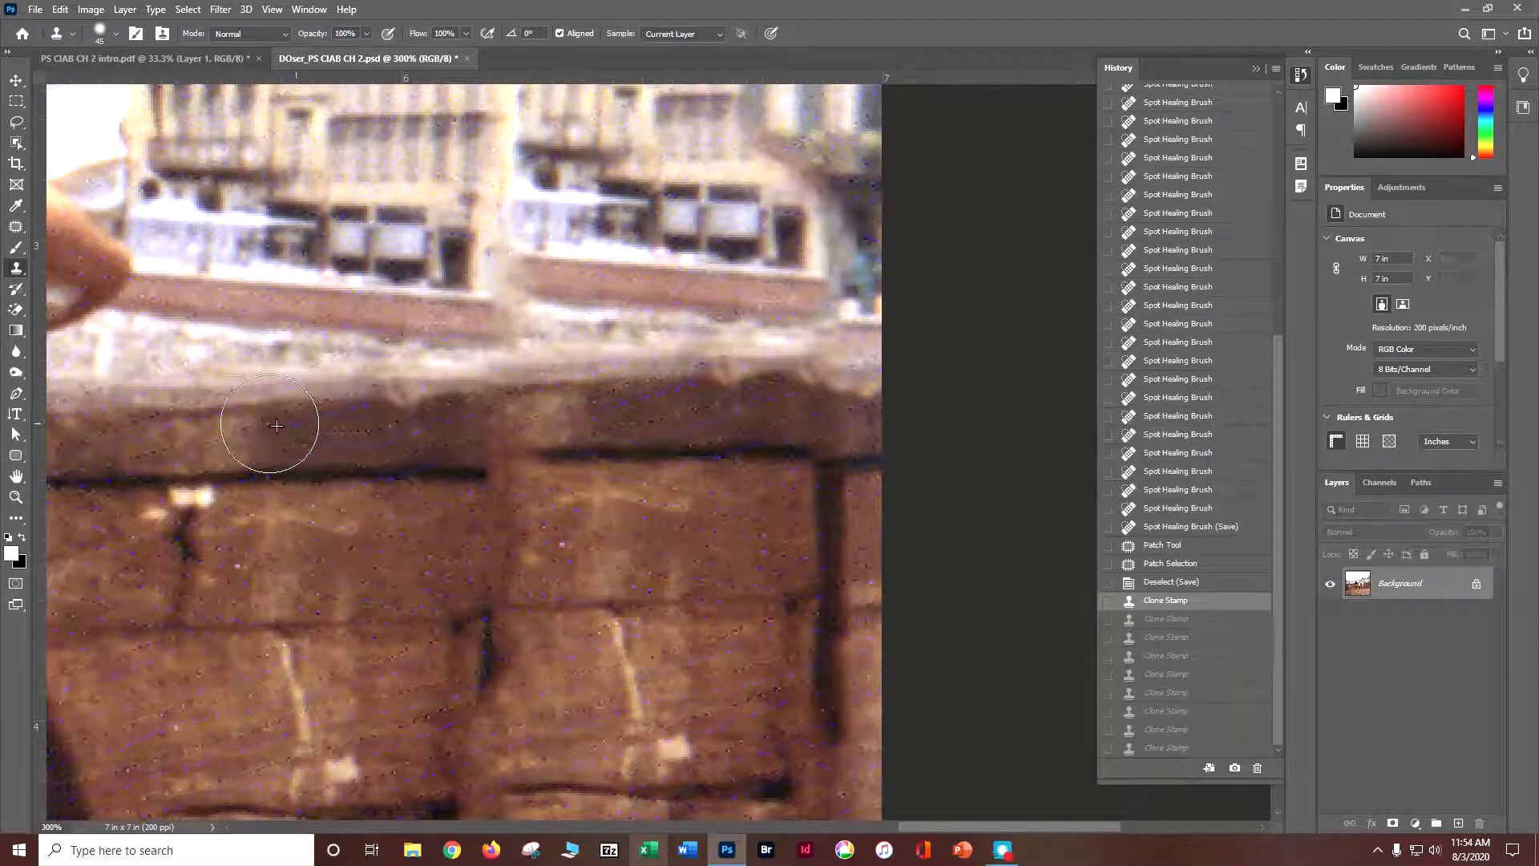
left_click(173, 437)
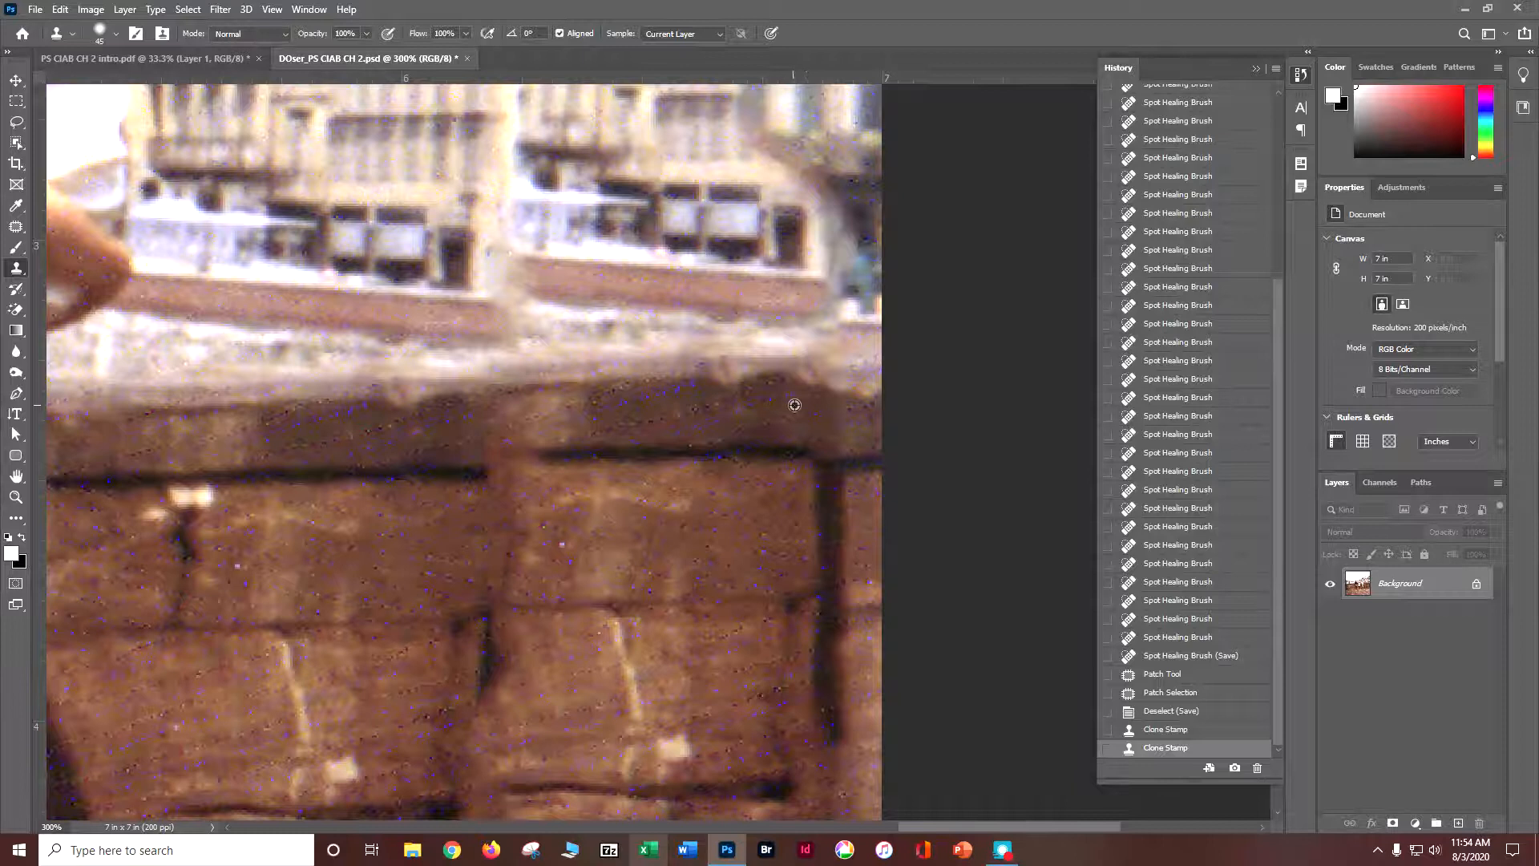
left_click(830, 403, "alt")
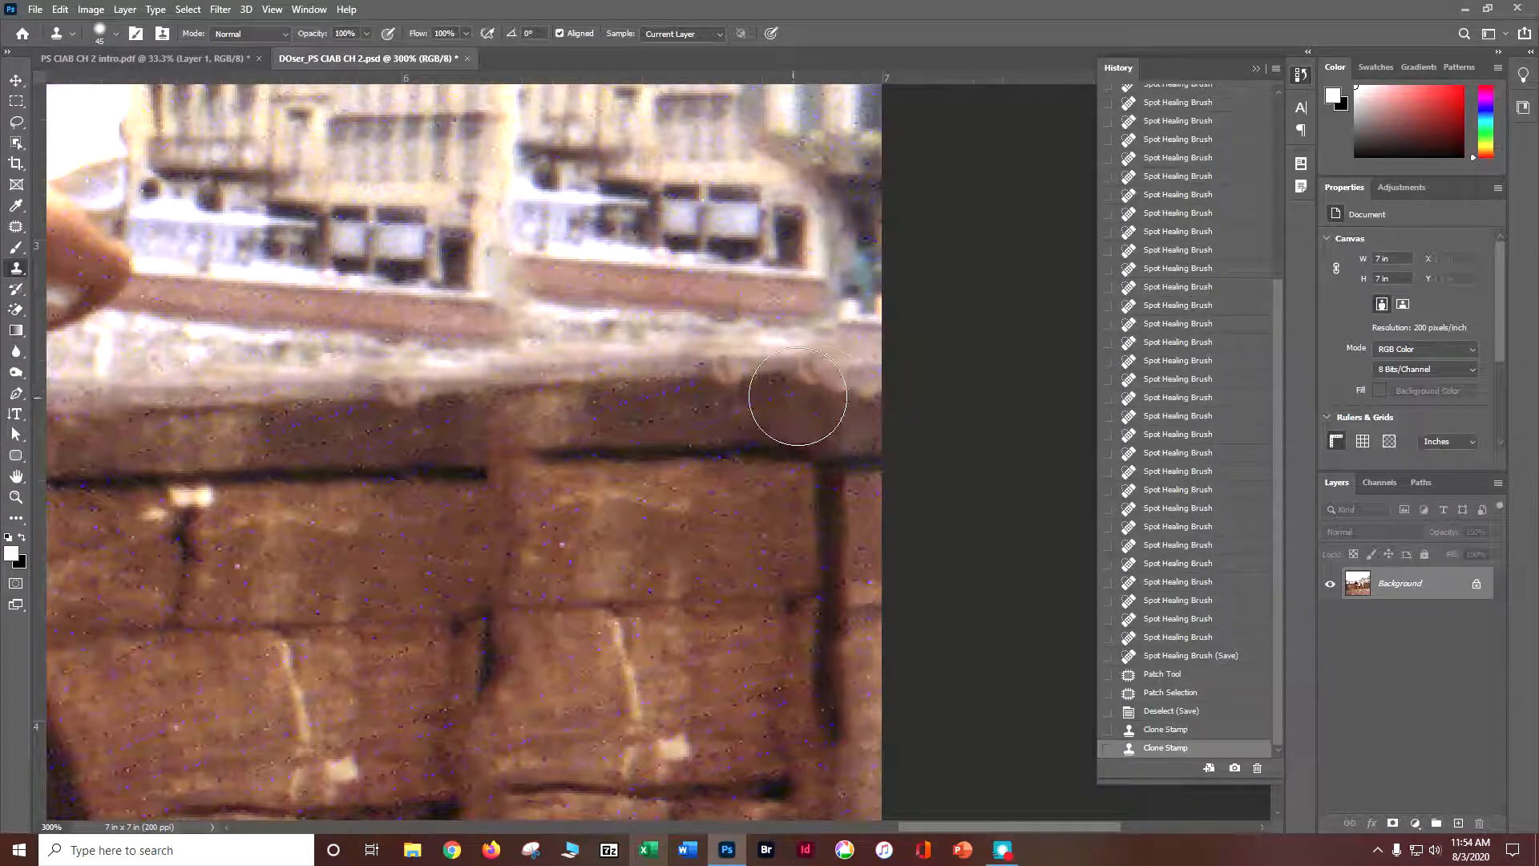
left_click(881, 382)
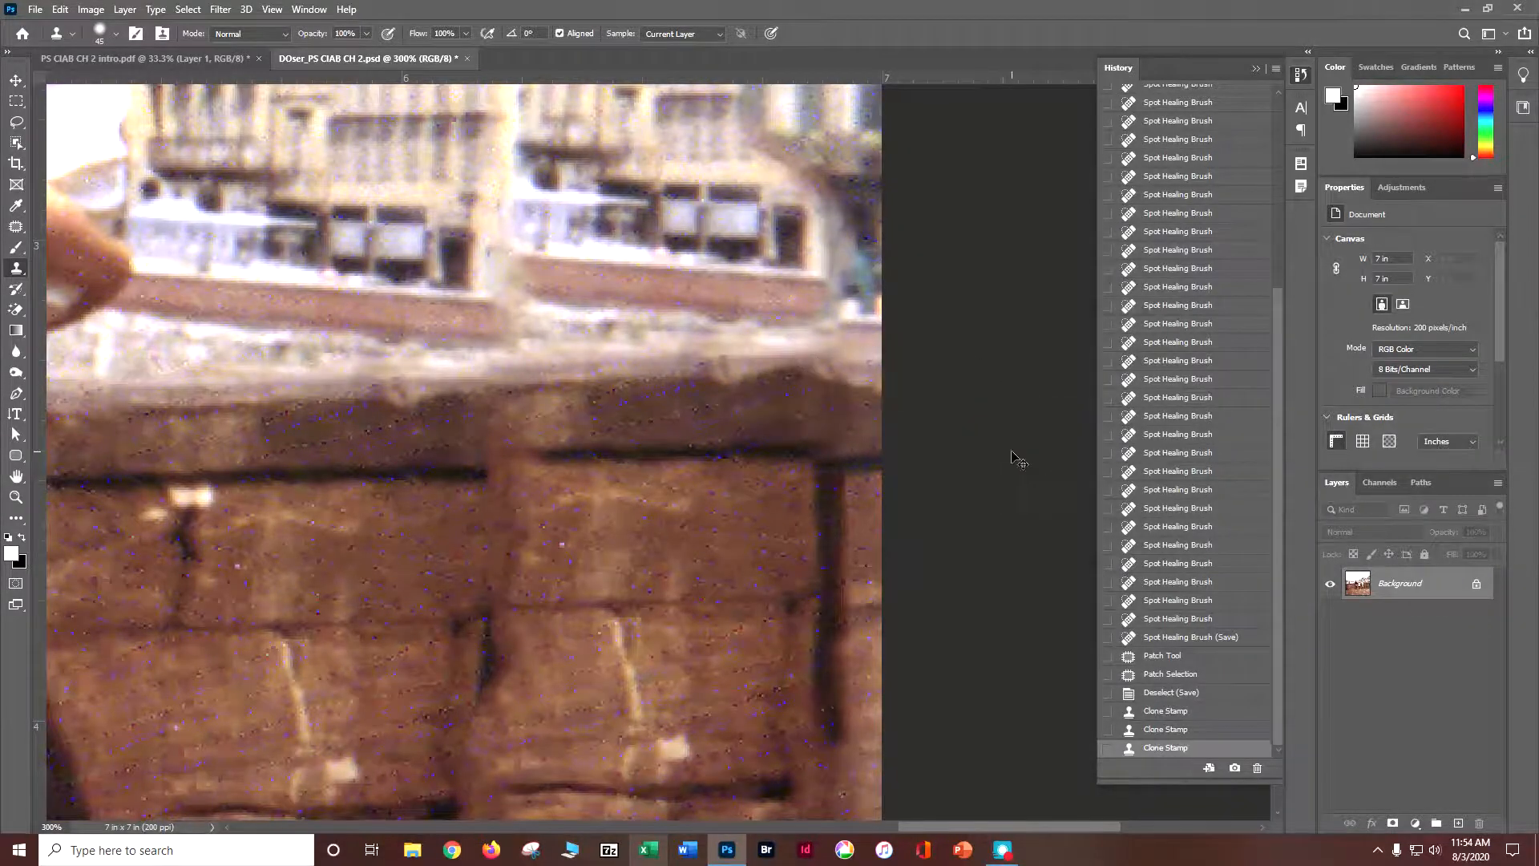
key("ctrl+minus")
key("ctrl+minus")
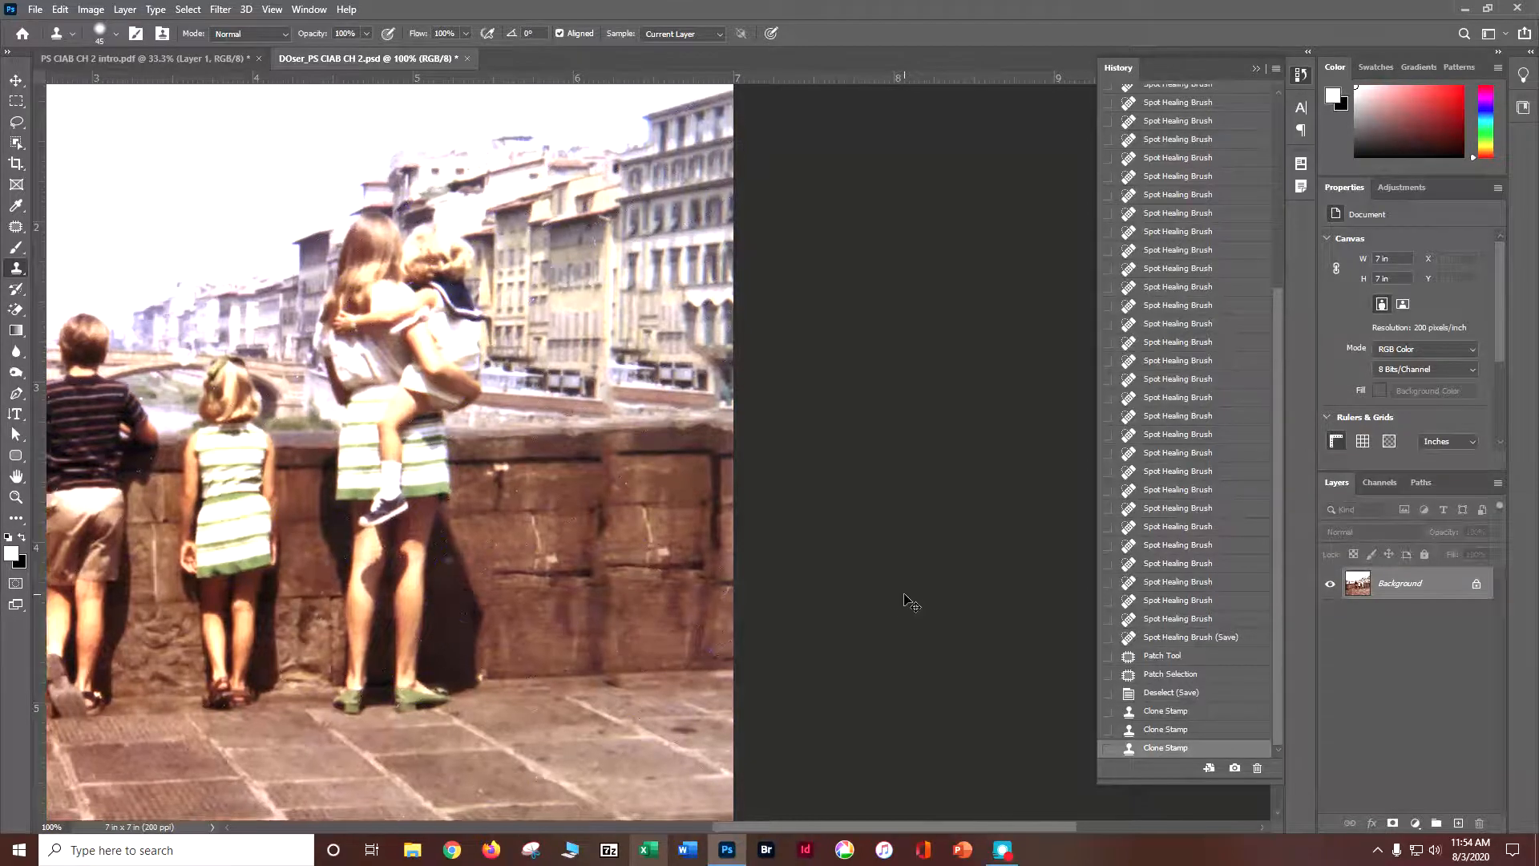
With aligned sampling turned off, clone along the wall's base where it meets the pavement, and save the document
key("ctrl+plus")
key("ctrl+plus")
scroll(749, 704, "down", 8)
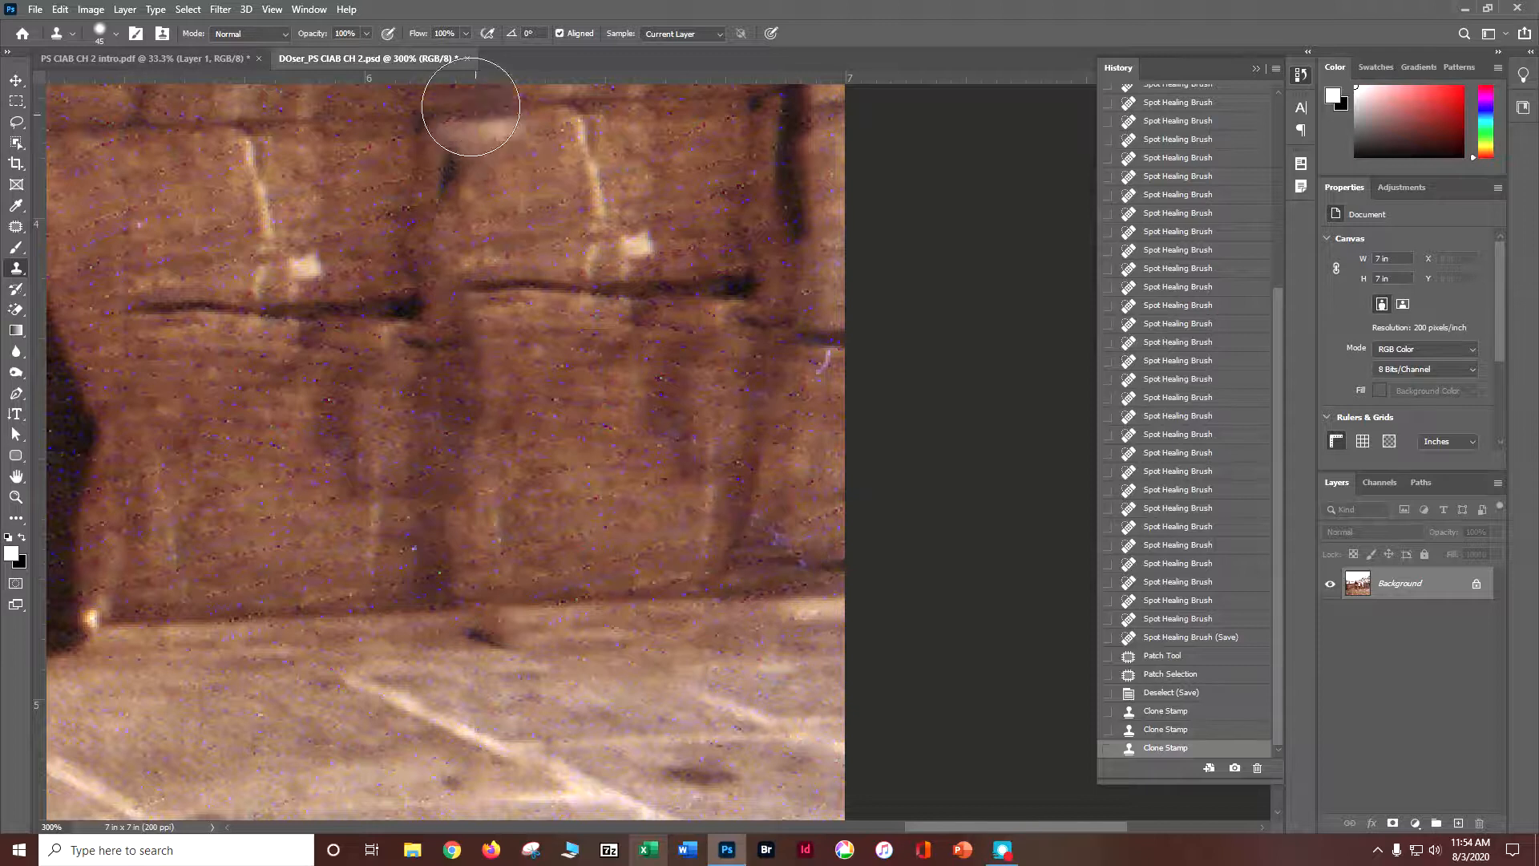
left_click(560, 33)
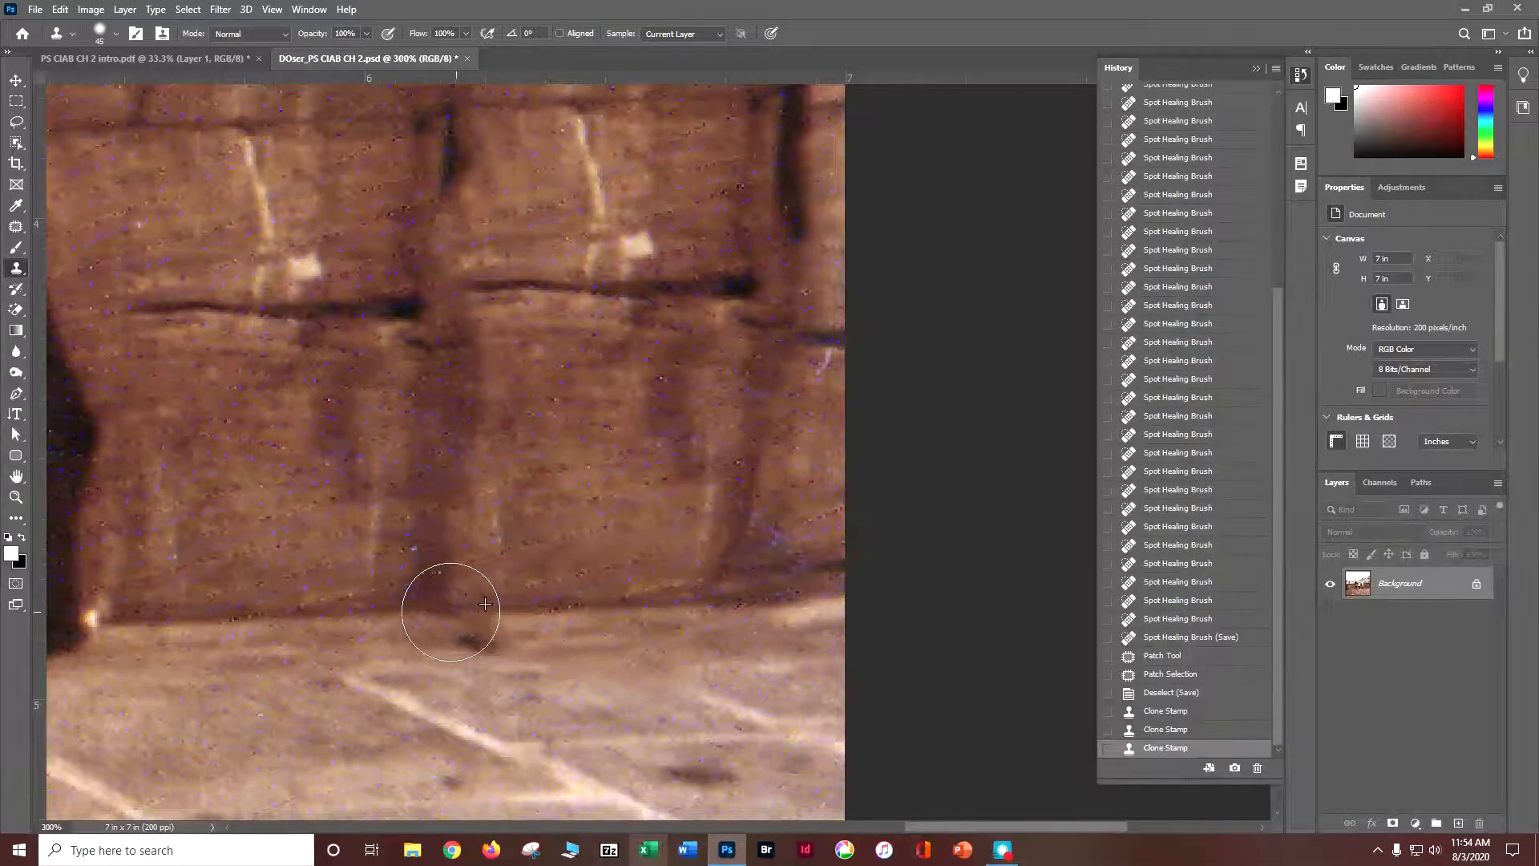
left_click_drag(344, 608, 921, 591)
key("ctrl+minus")
key("ctrl+minus")
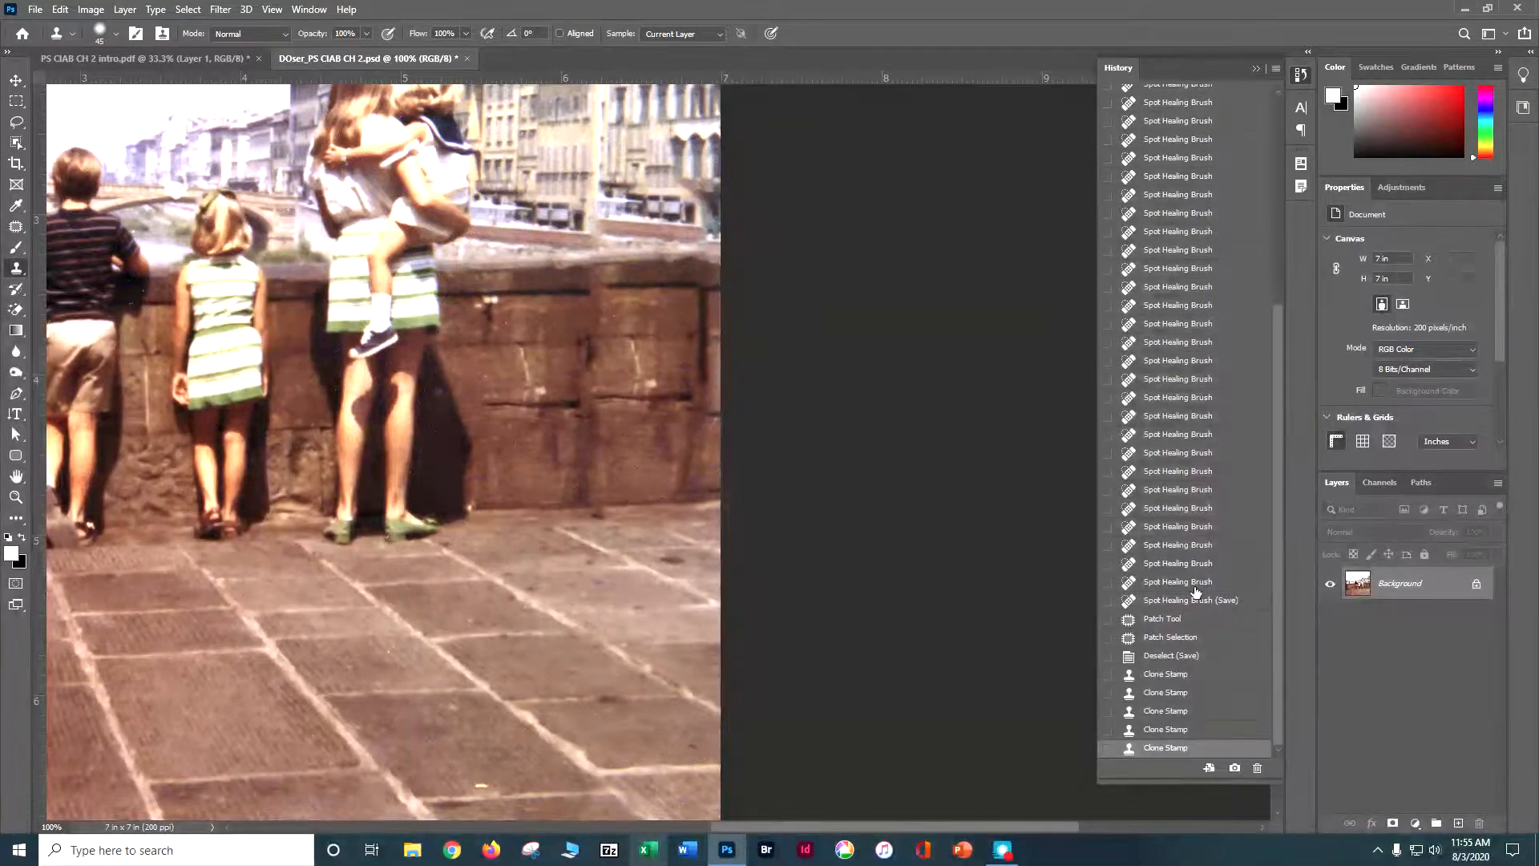
key("ctrl+s")
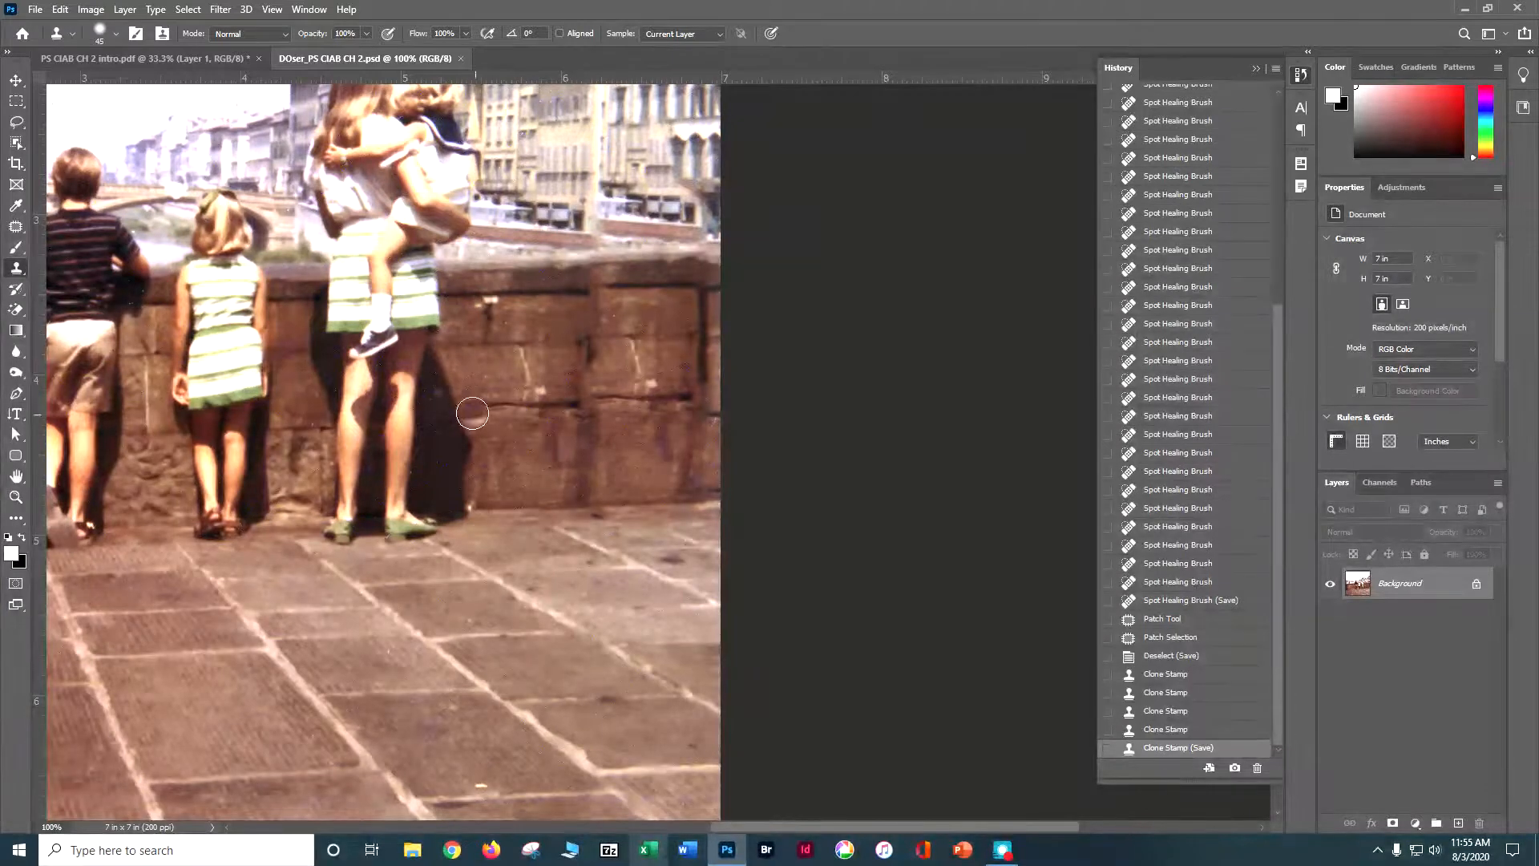
Heal the dark vertical streaks between the patched wall's stone blocks with the Spot Healing Brush
right_click(17, 269)
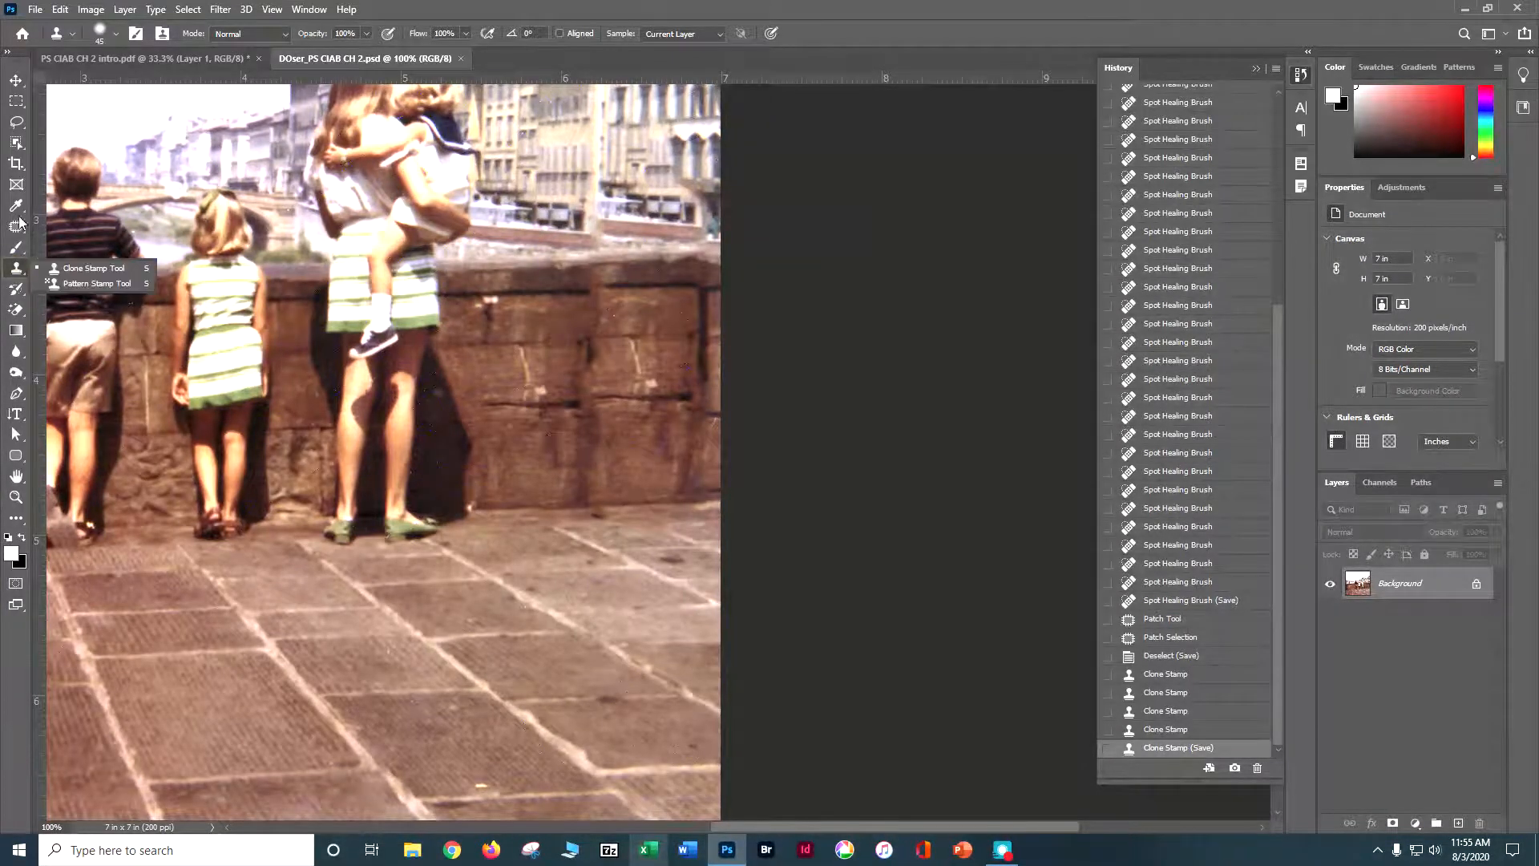
left_click(16, 226)
right_click(16, 226)
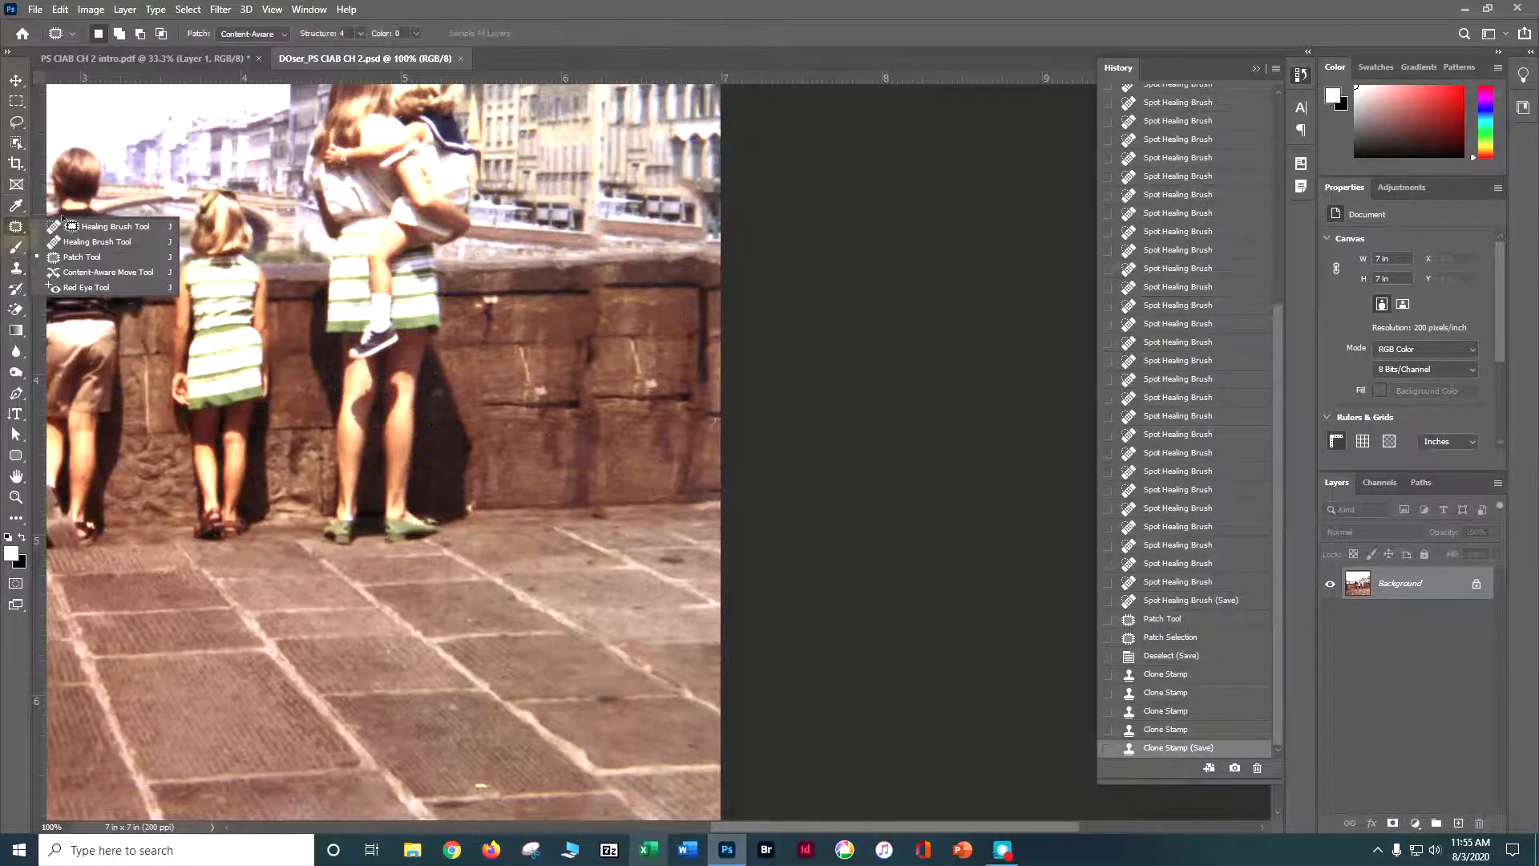
left_click(62, 226)
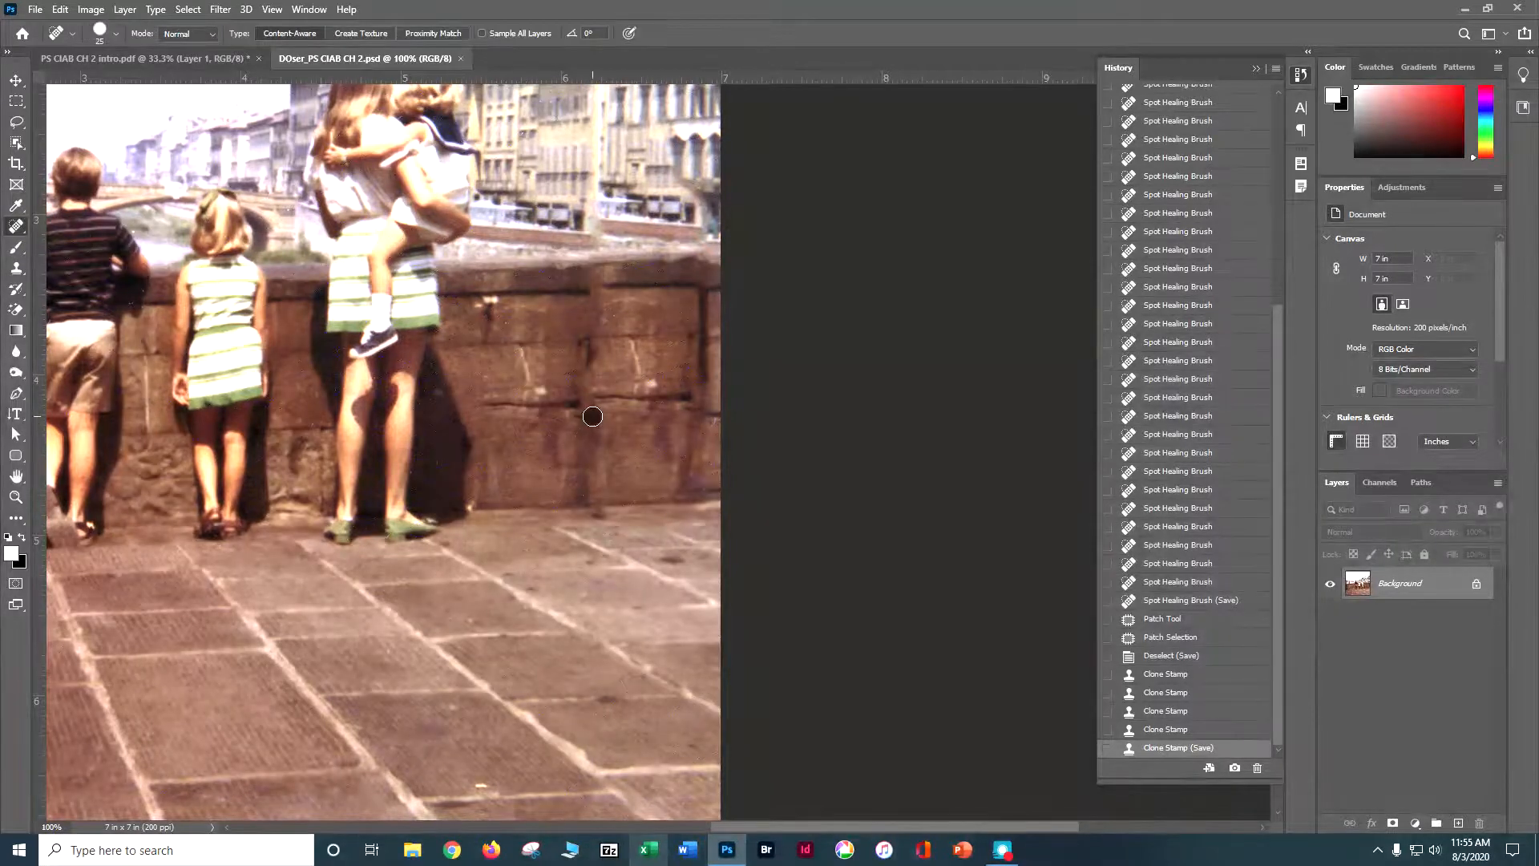
left_click_drag(592, 423, 594, 452)
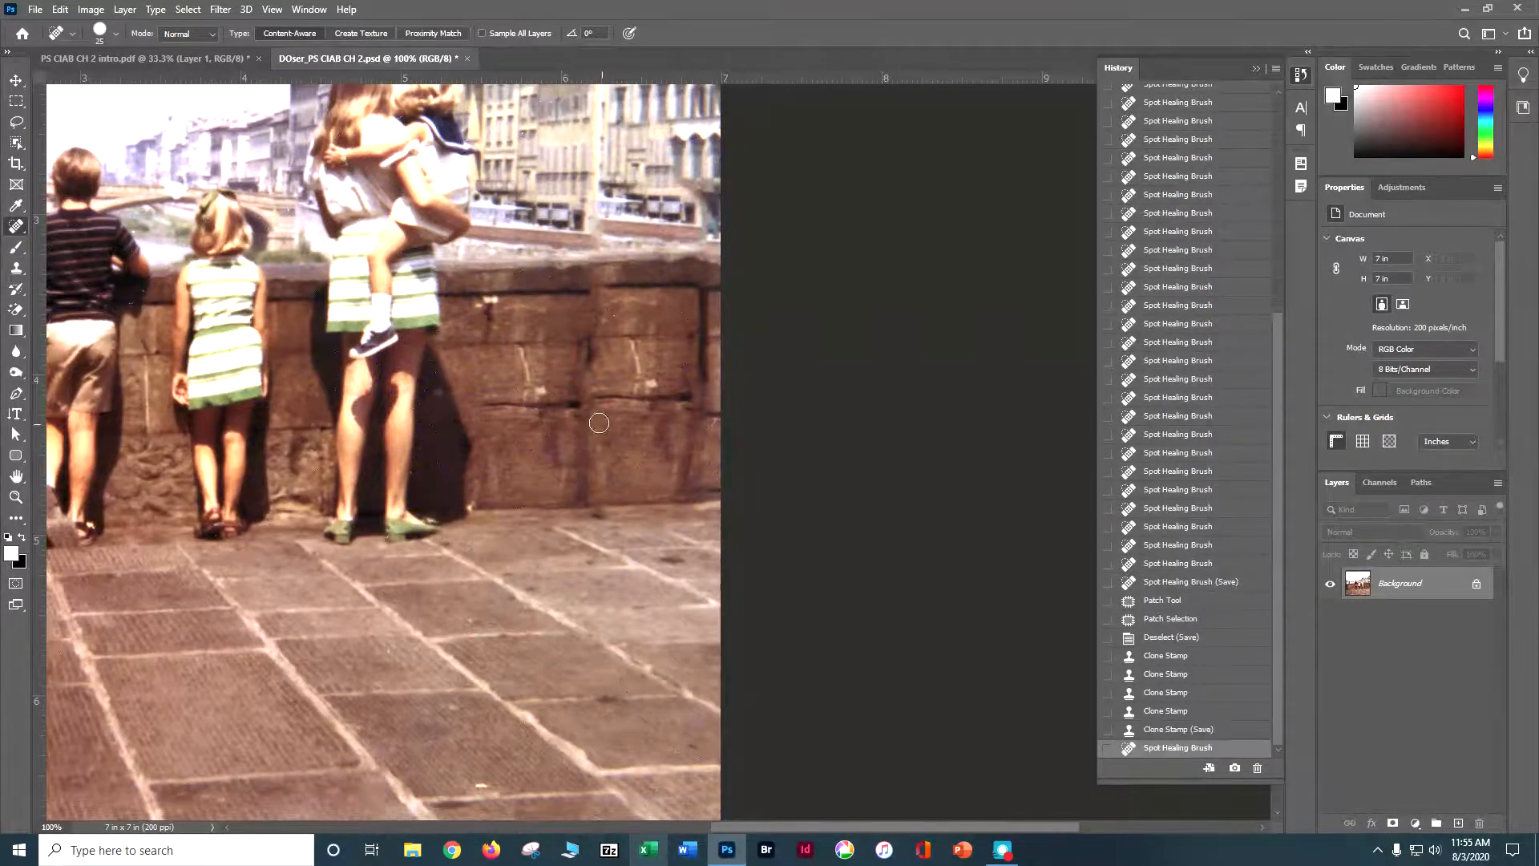
left_click_drag(591, 353, 588, 407)
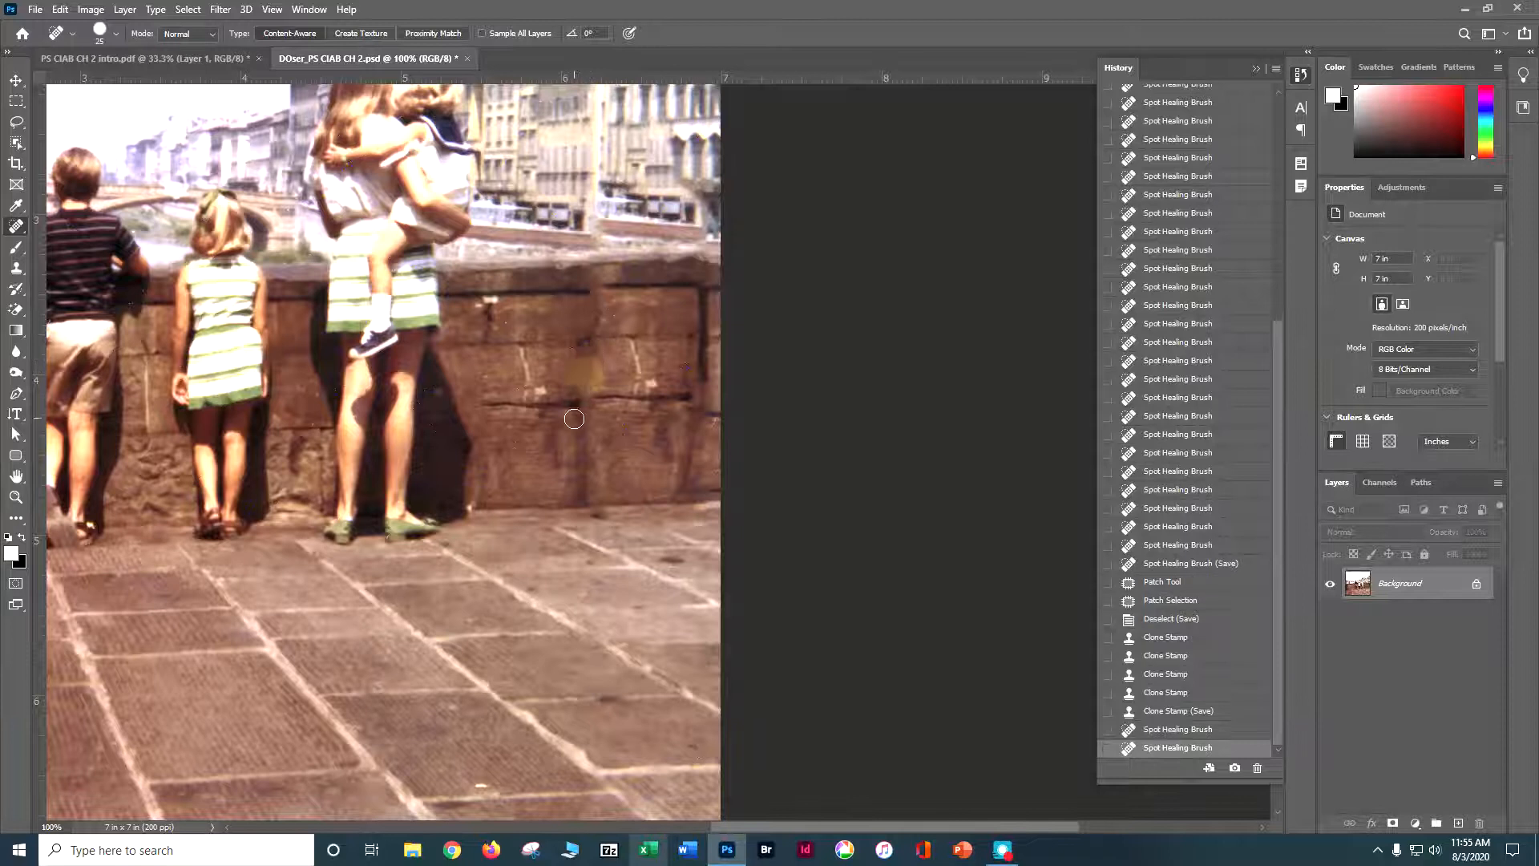
left_click_drag(597, 302, 592, 331)
mouse_move(693, 426)
left_mouse_down()
mouse_move(681, 487)
mouse_move(682, 425)
left_mouse_up()
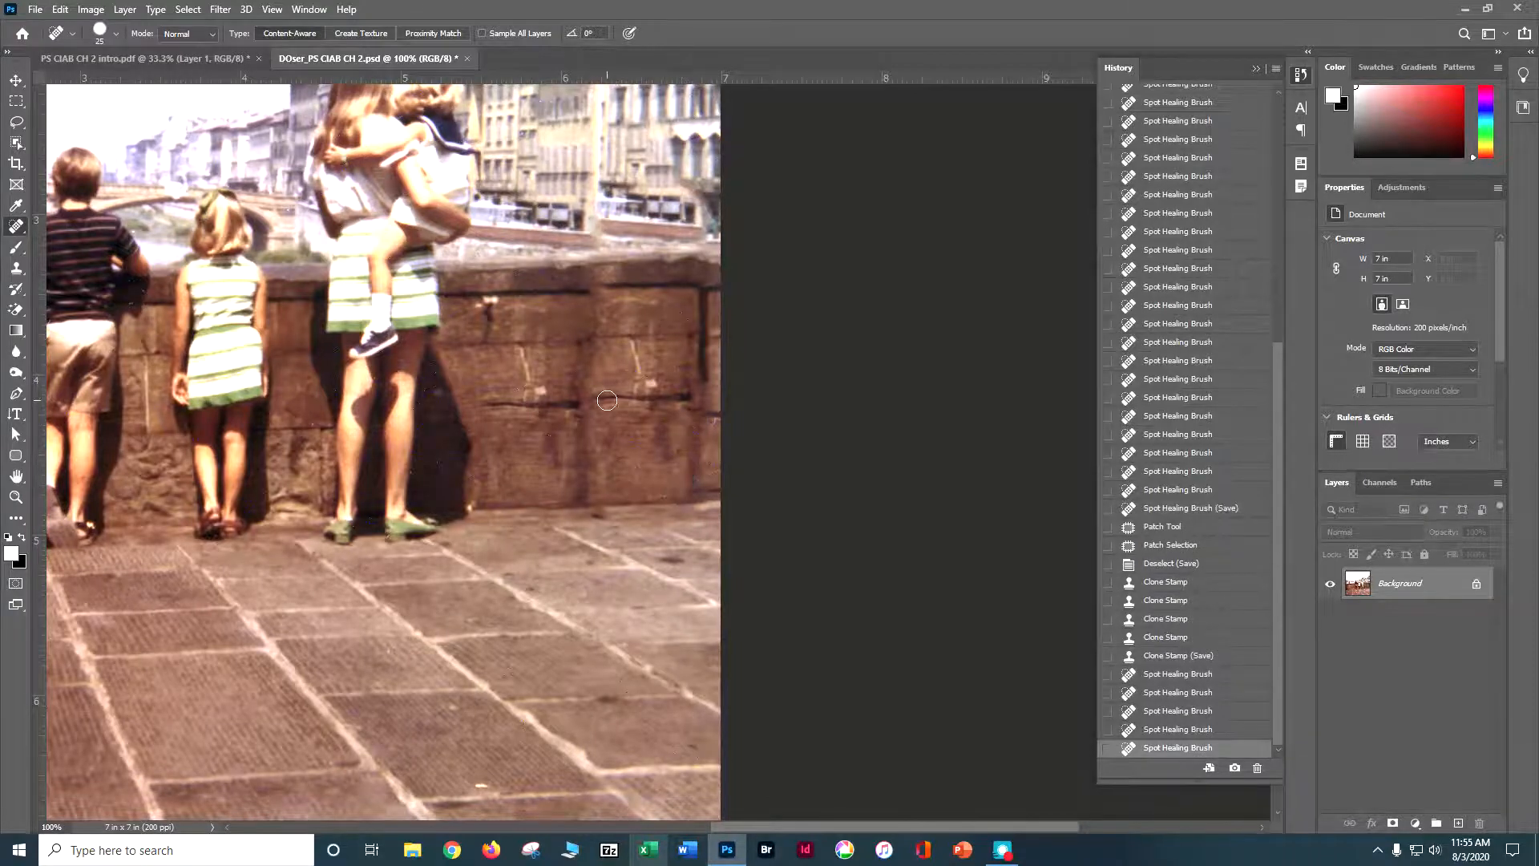
Heal the dark horizontal crack and the pale marks on the patched wall's stones with the Spot Healing Brush
left_click_drag(592, 399, 690, 401)
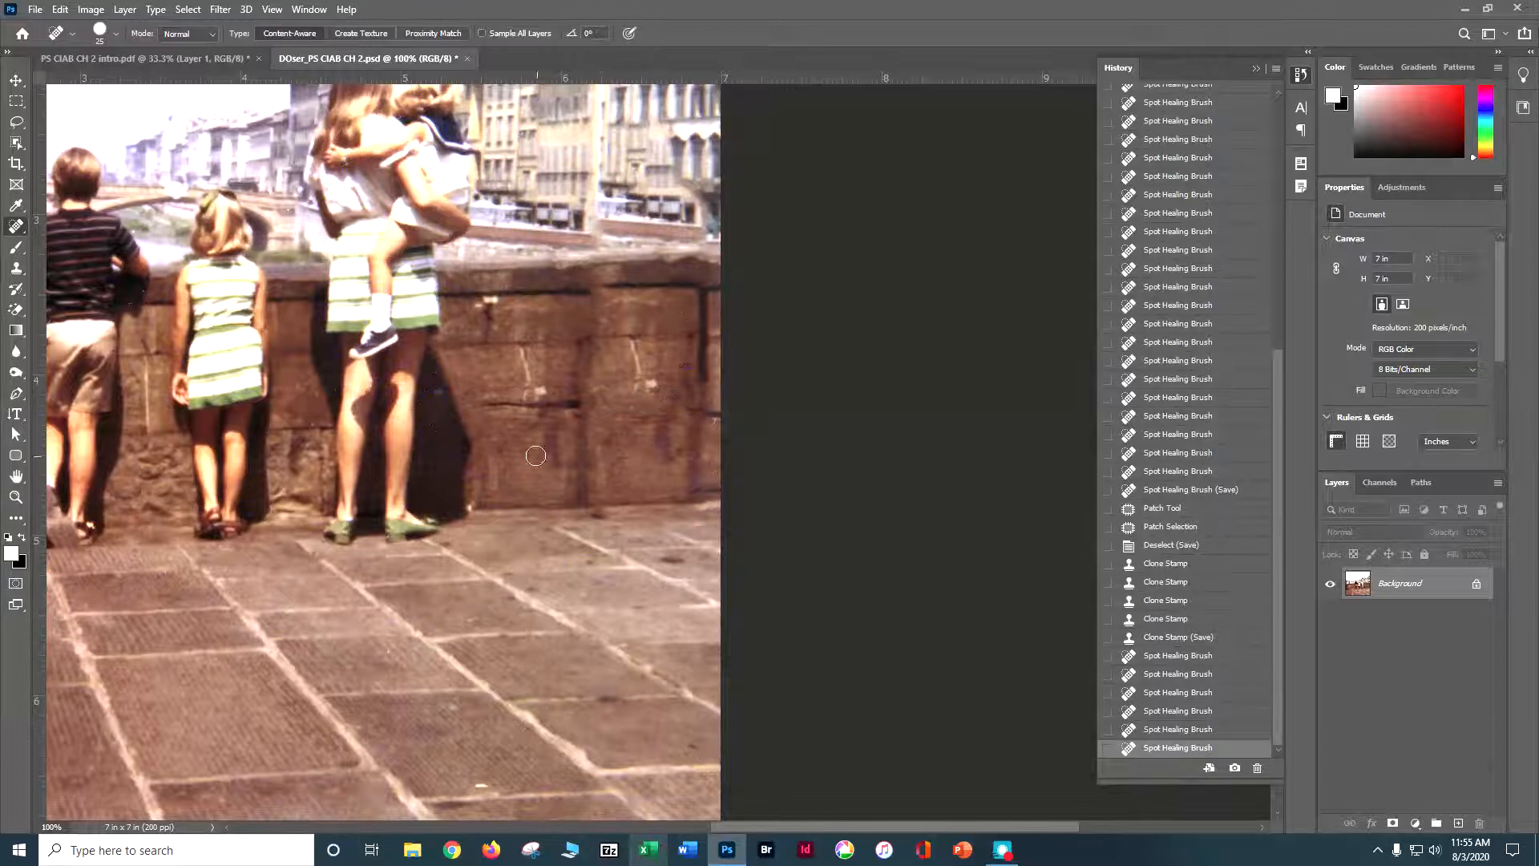
left_click_drag(625, 346, 650, 391)
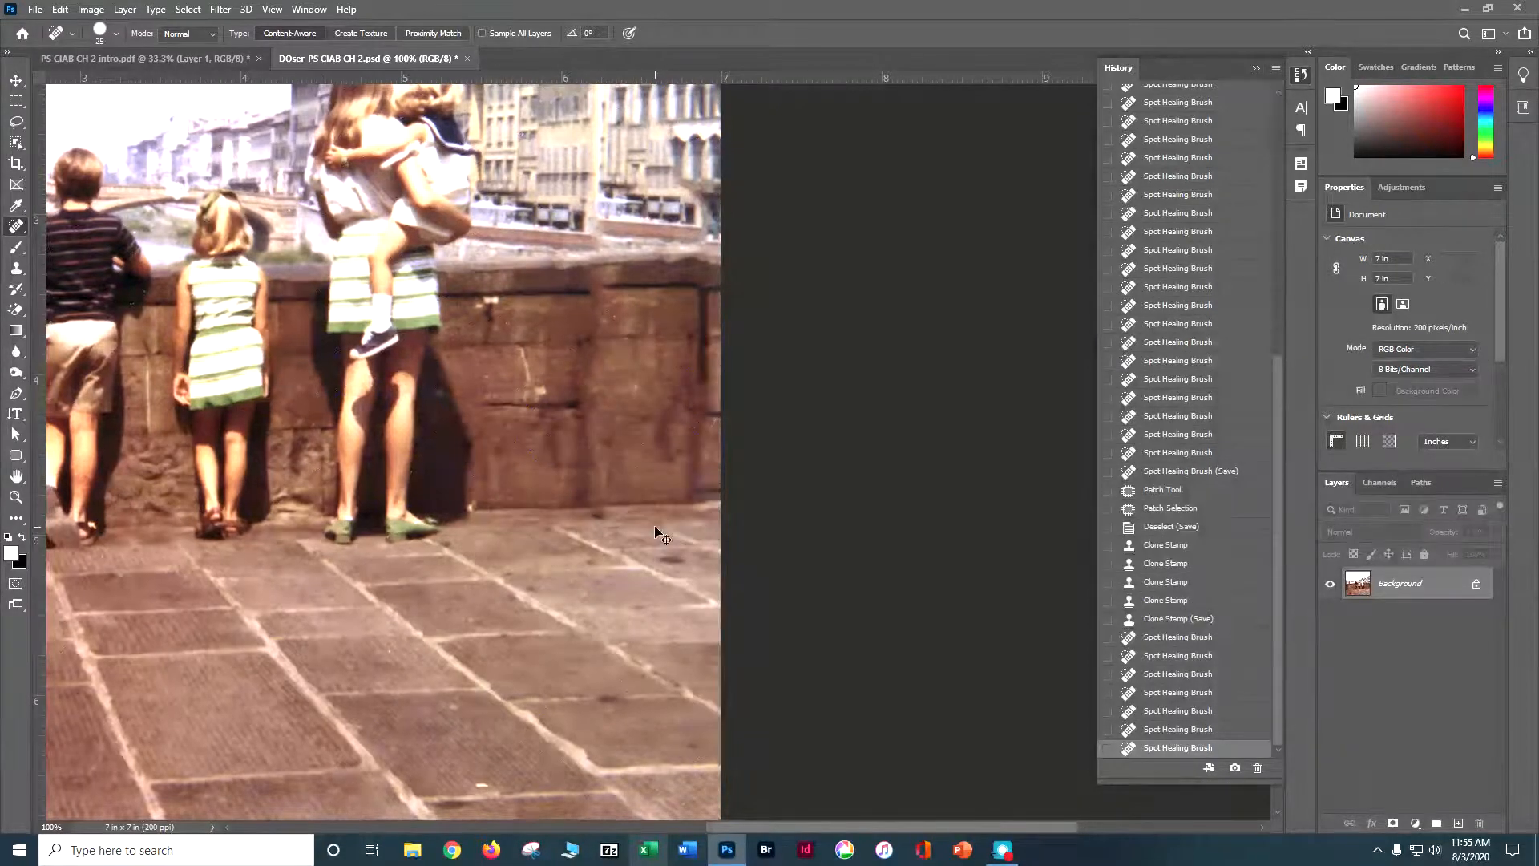
With a 400 px Clone Stamp brush, copy stone blocks from the wall on the boy's side onto the patched wall beside the older girl, and save
key("ctrl+minus")
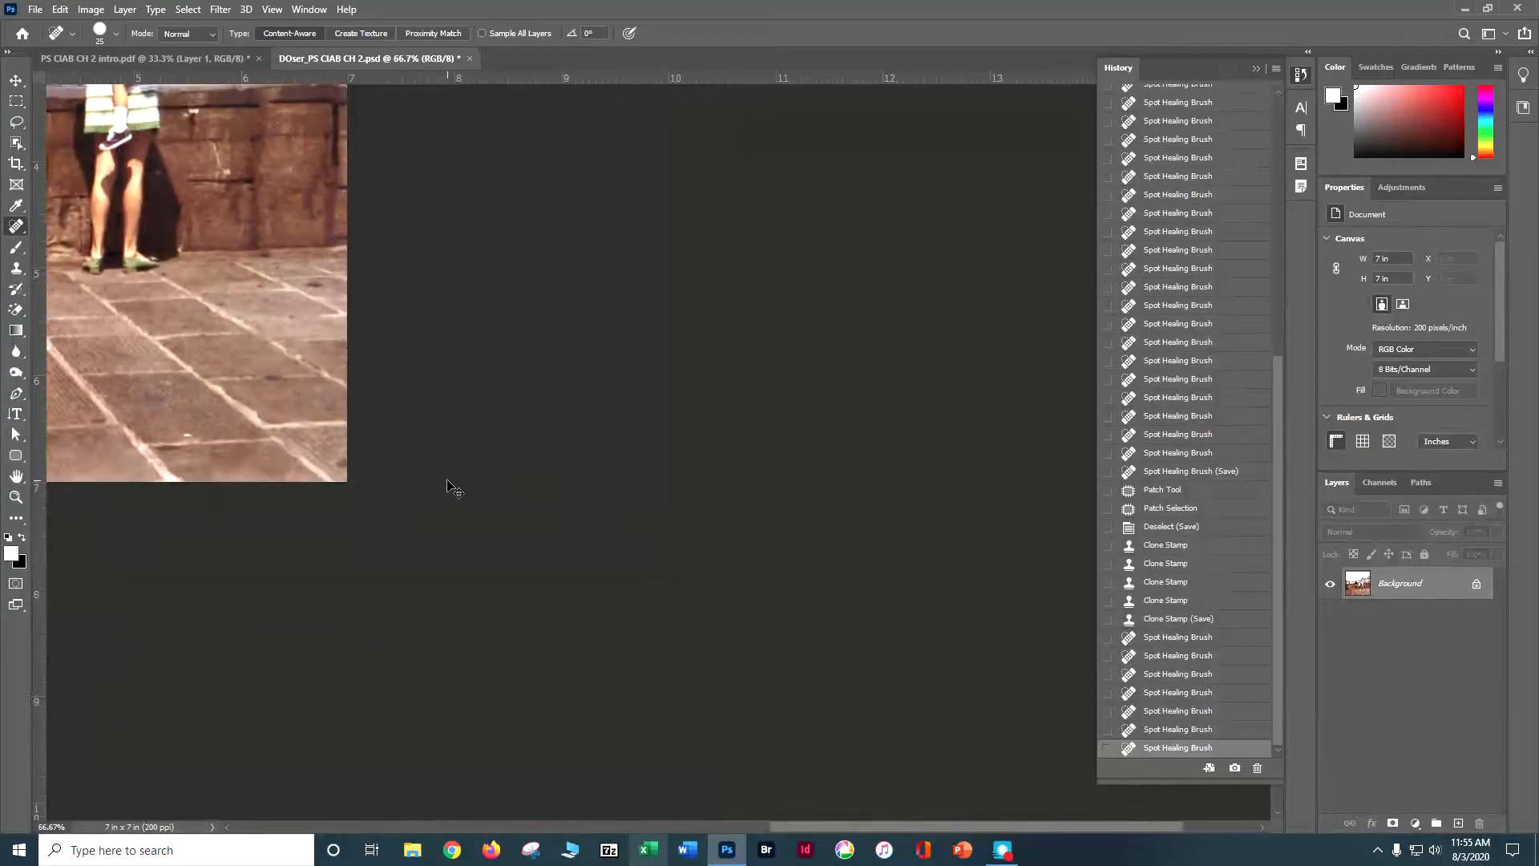
key("ctrl+minus")
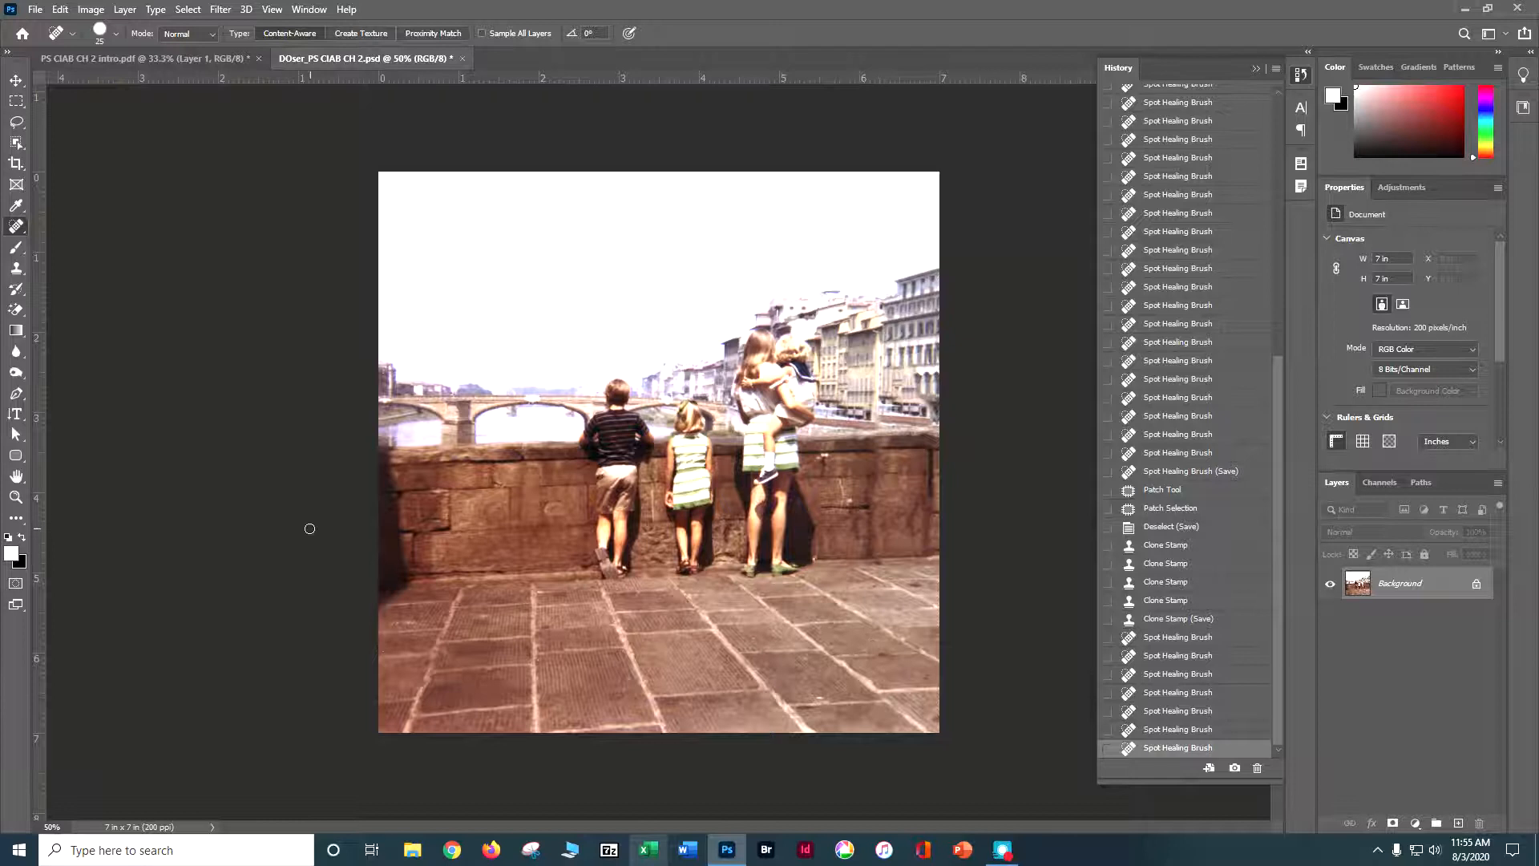
left_click(16, 270)
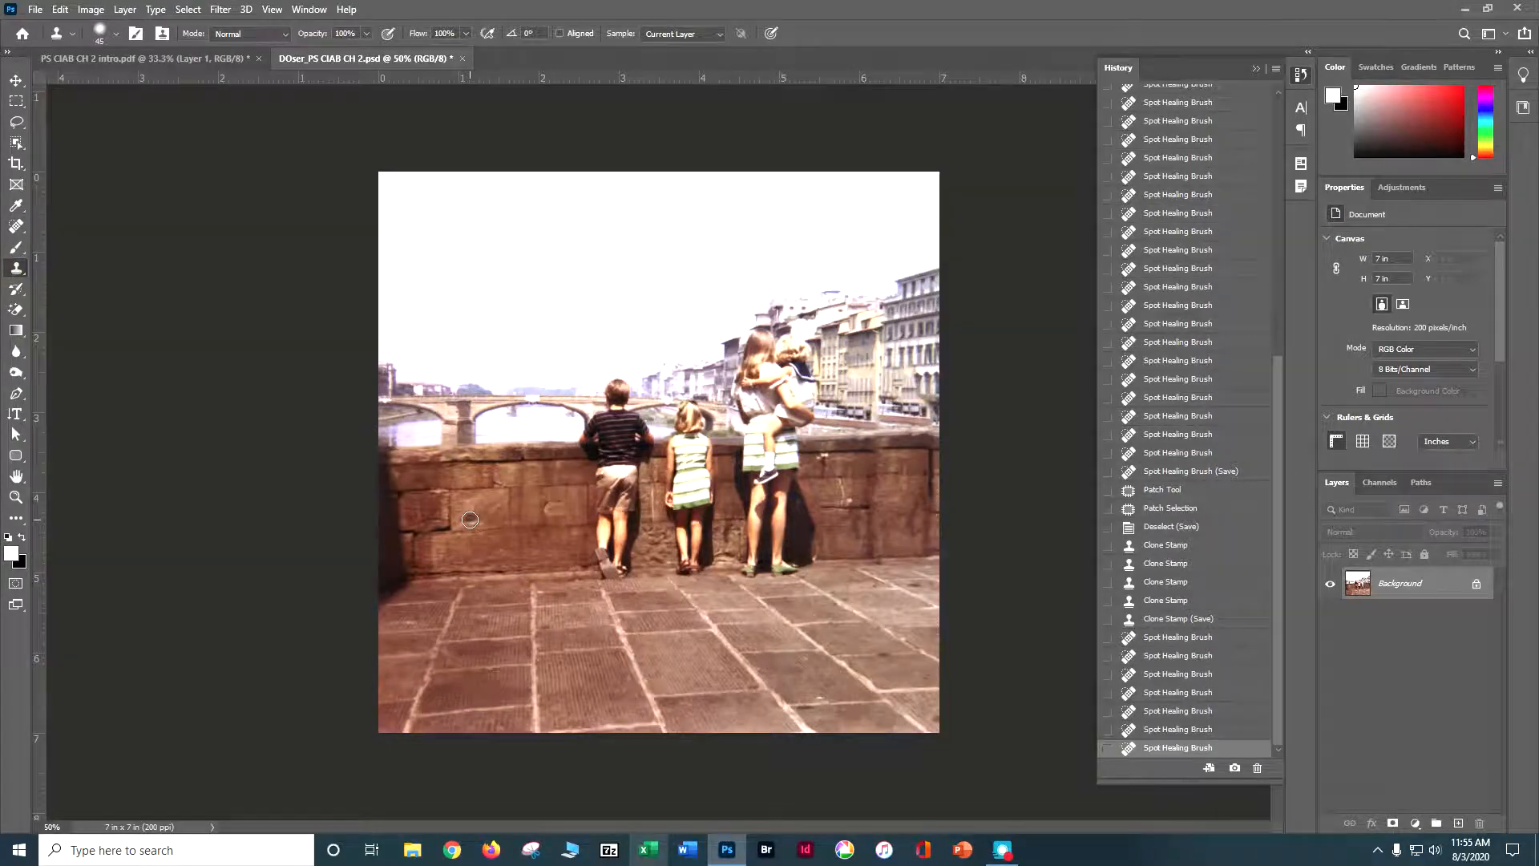
key("bracketright")
key("bracketright")
key("bracketright")
key("bracketright")
key("bracketright")
key("bracketright")
key("bracketright")
key("bracketright")
key("bracketright")
key("bracketright")
key("bracketright")
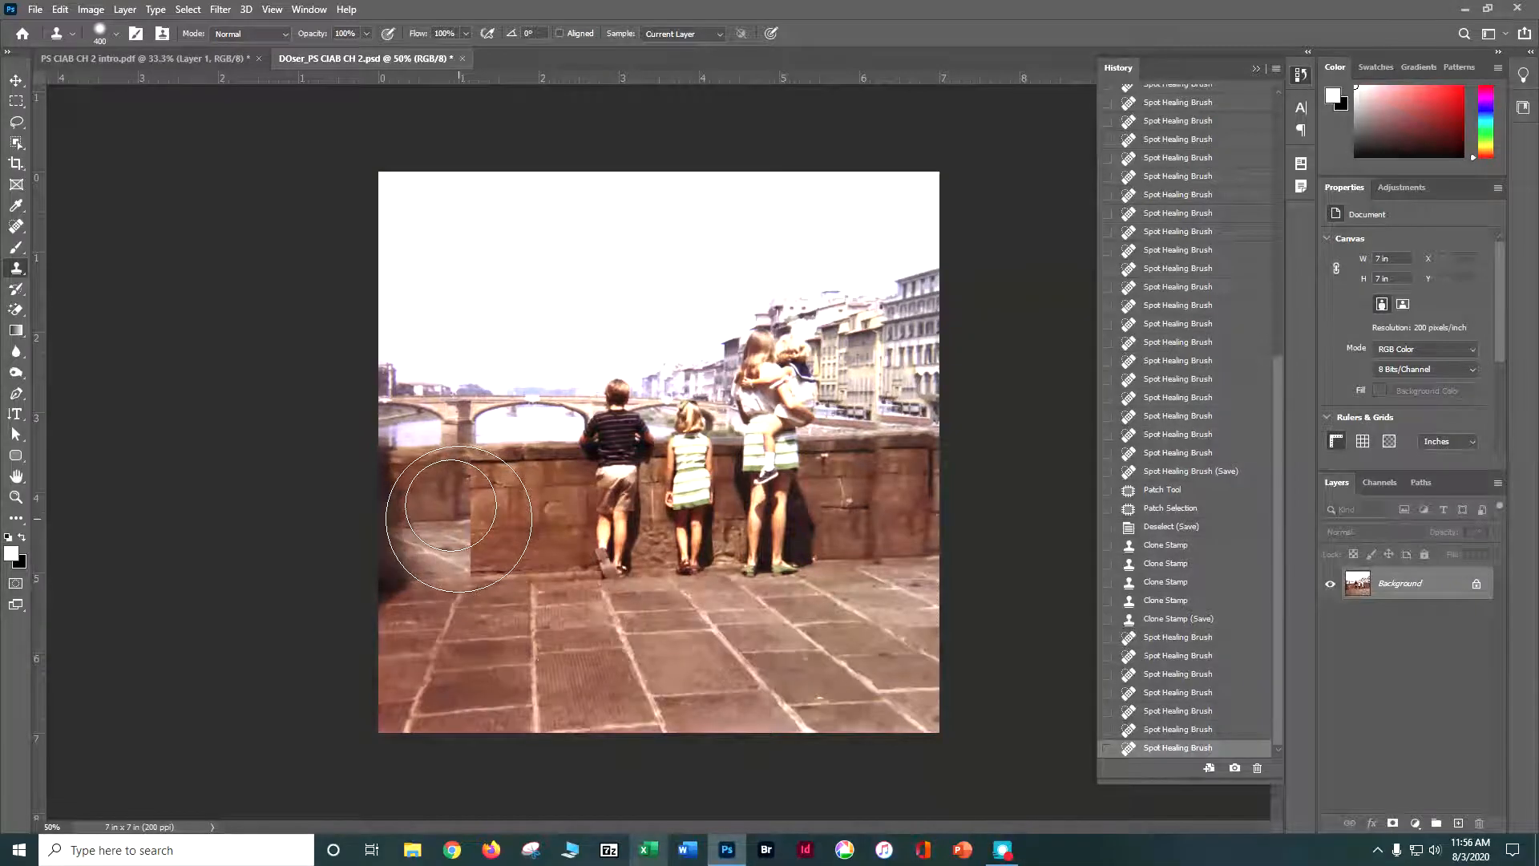
left_click(461, 522, "alt")
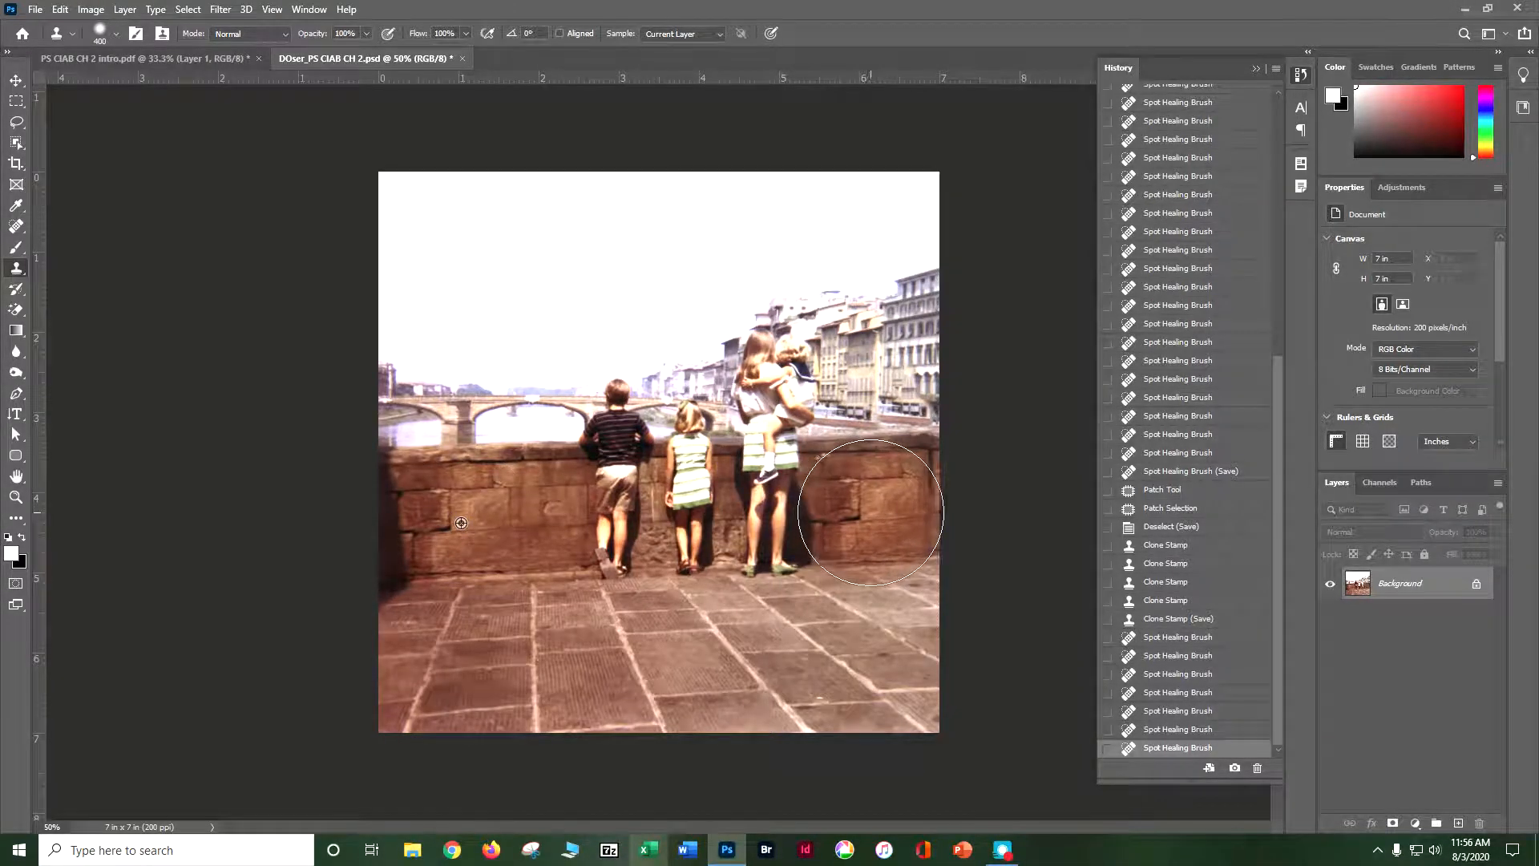
left_click(873, 511)
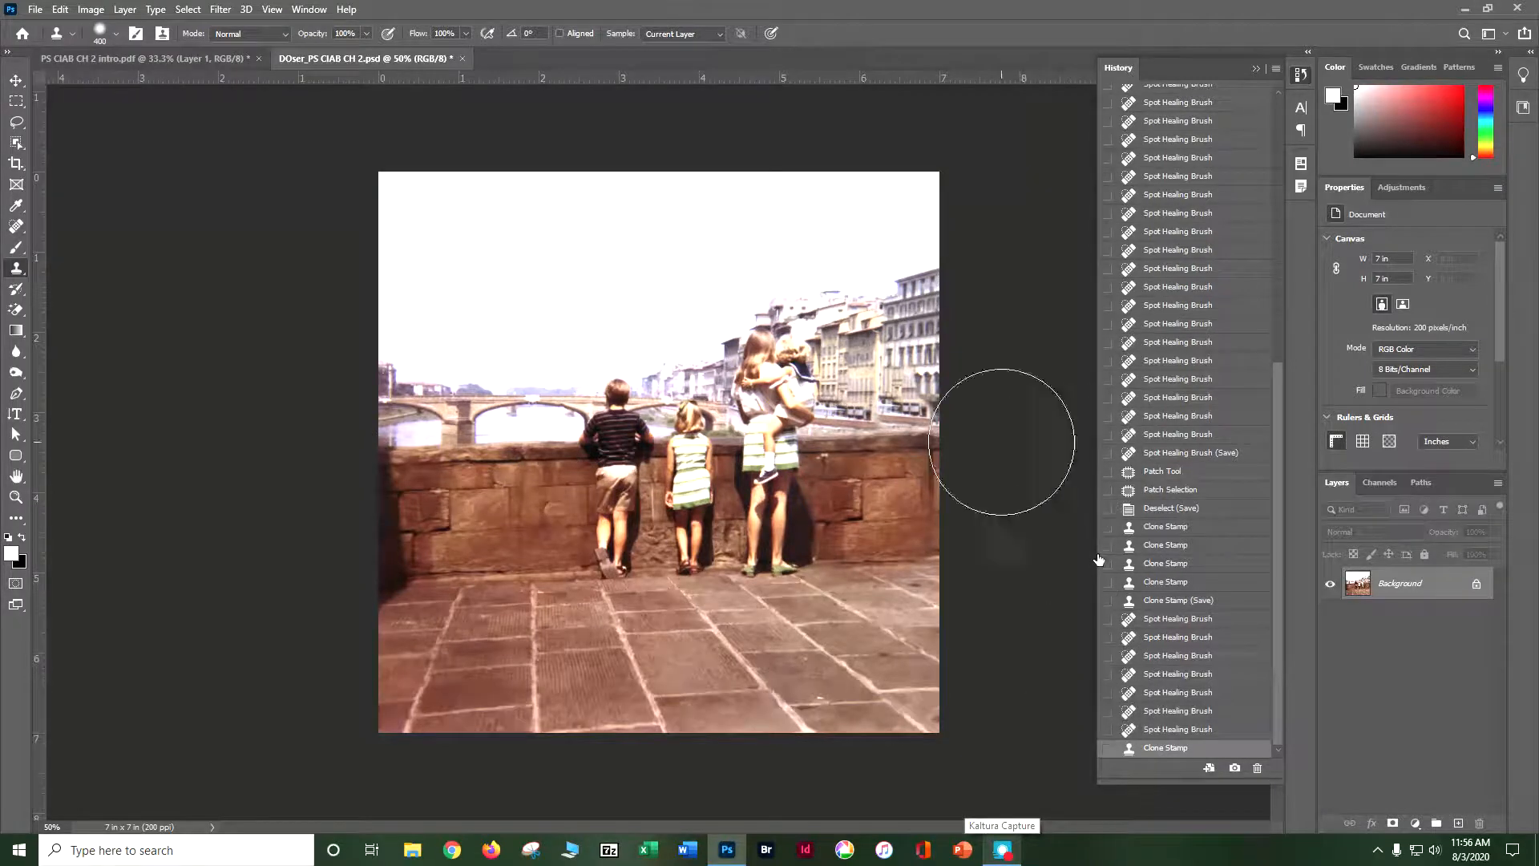
left_click(16, 80)
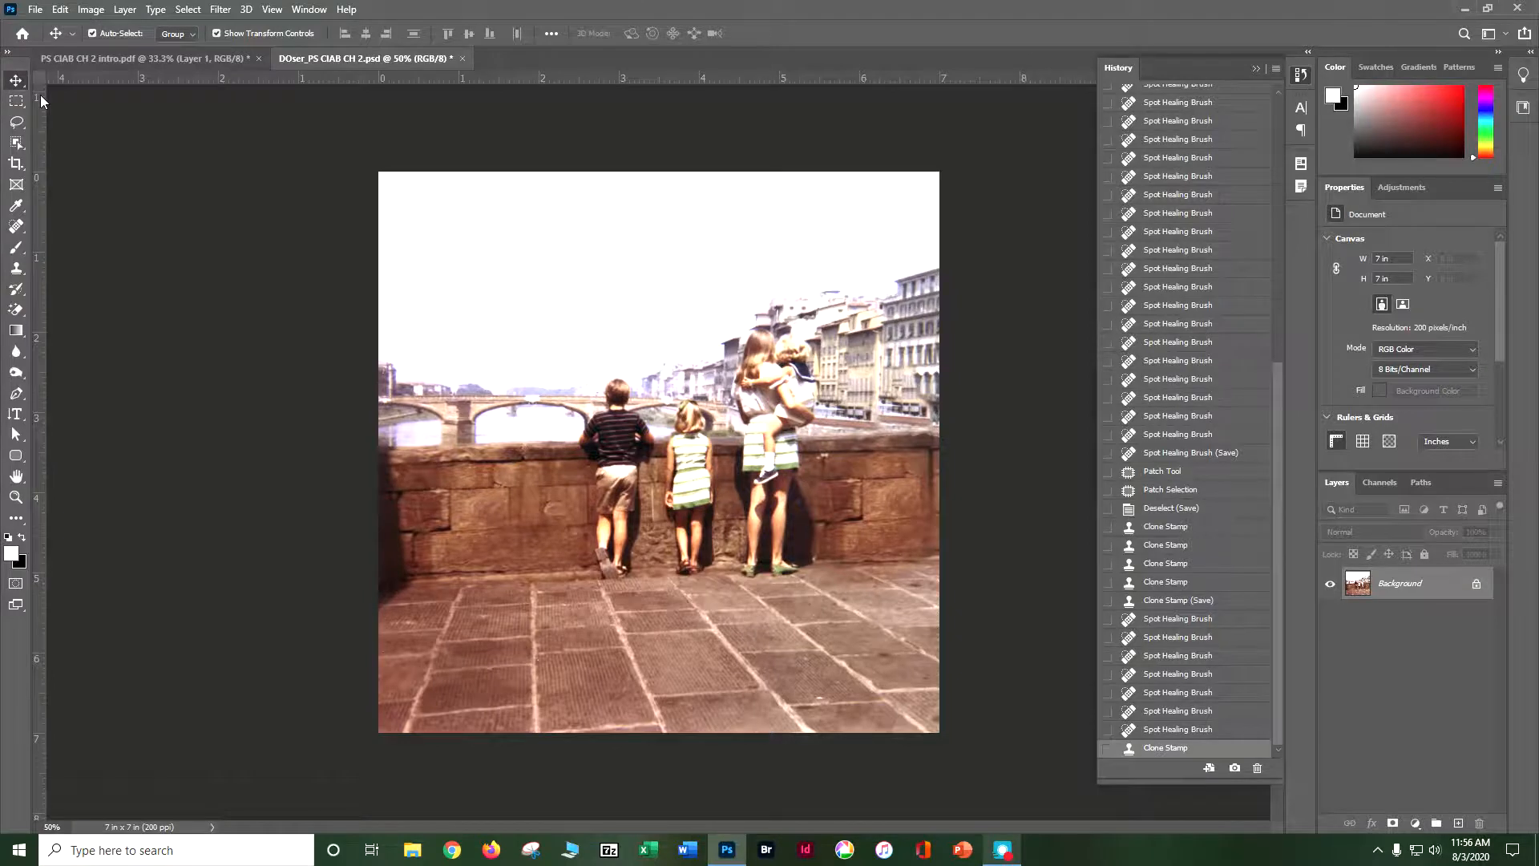
key("ctrl+s")
Apply the Dust & Scratches noise filter with a radius of 1 pixel and a threshold of 0 levels to the whole photo
key("ctrl+plus")
key("ctrl+plus")
key("ctrl+plus")
key("ctrl+plus")
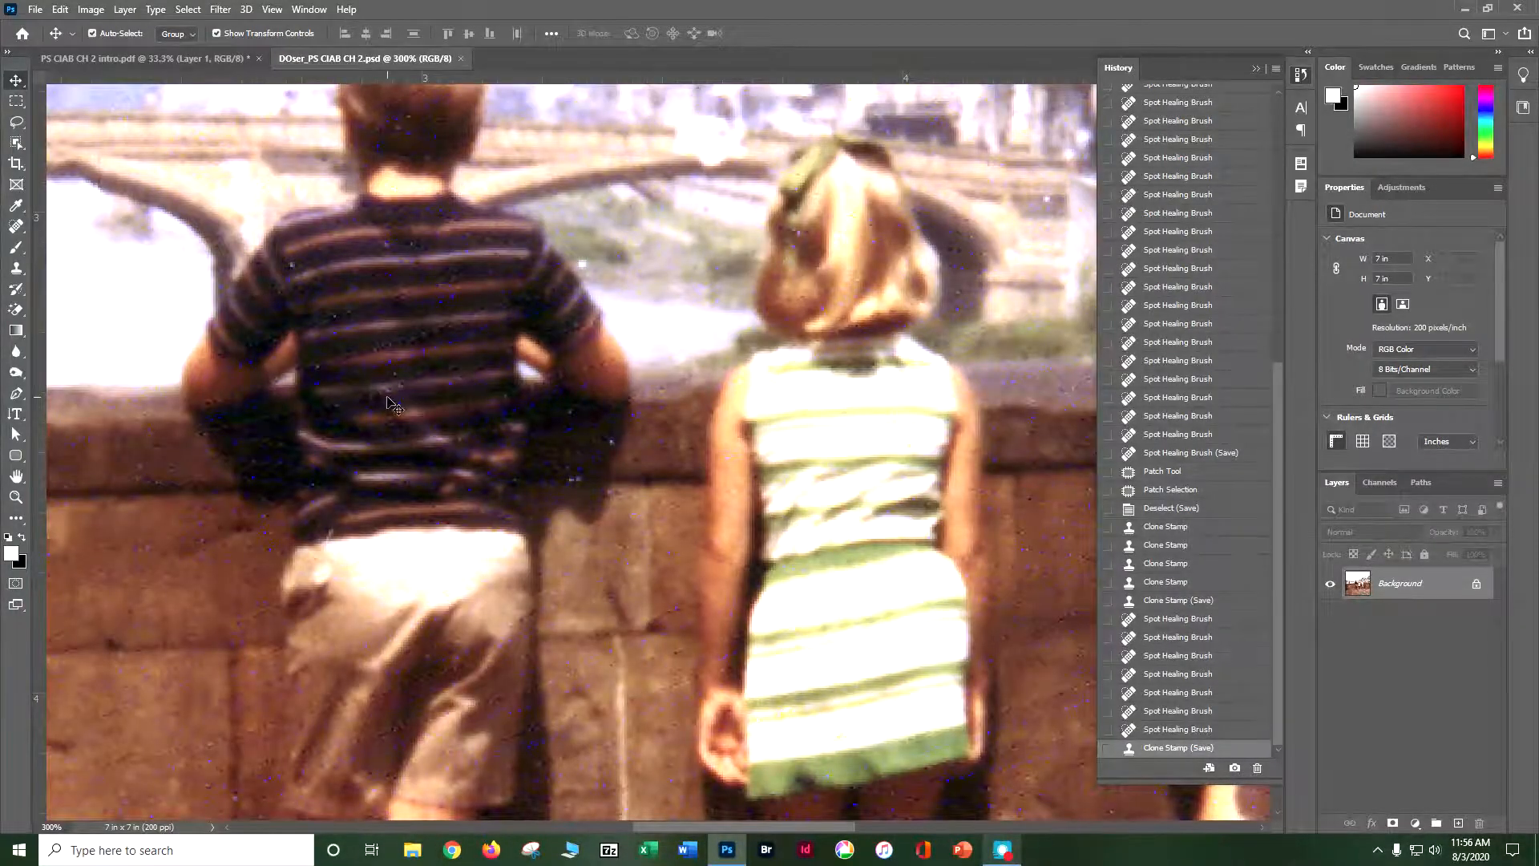
left_click(220, 10)
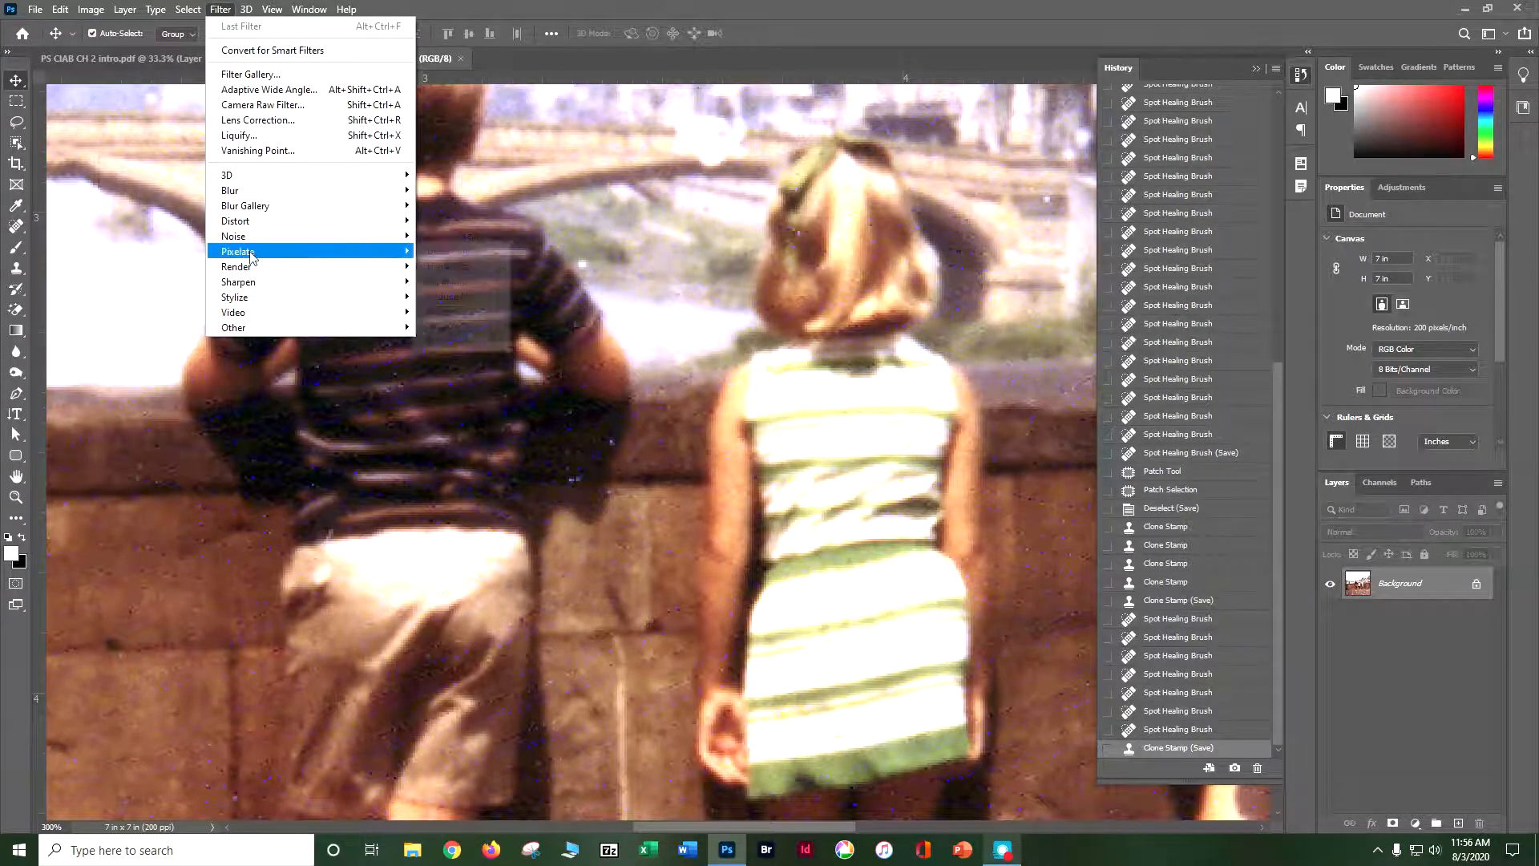
mouse_move(254, 249)
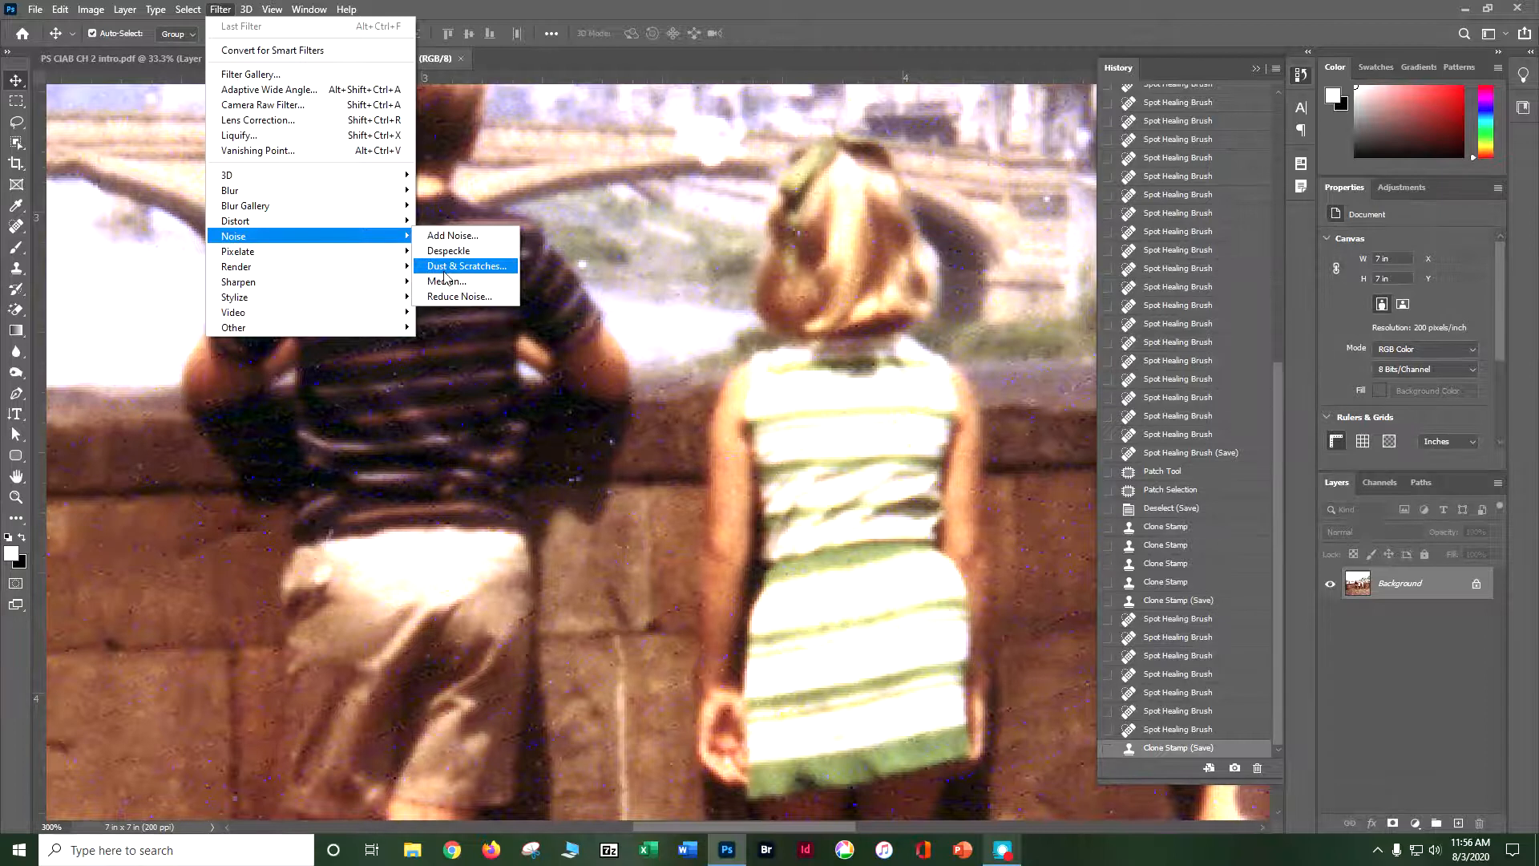
left_click(445, 267)
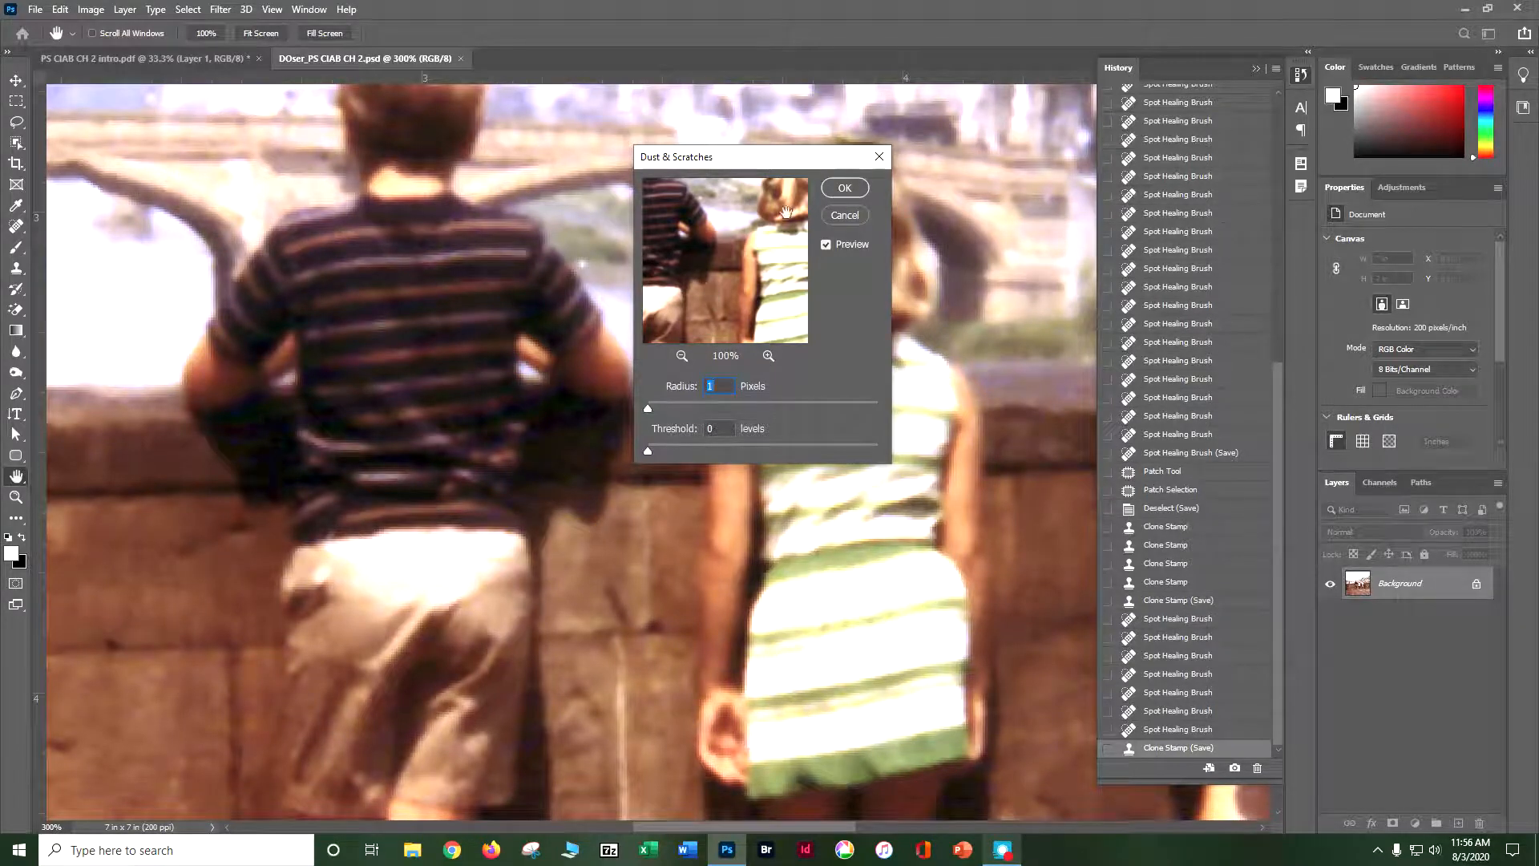
left_click(844, 187)
key("v")
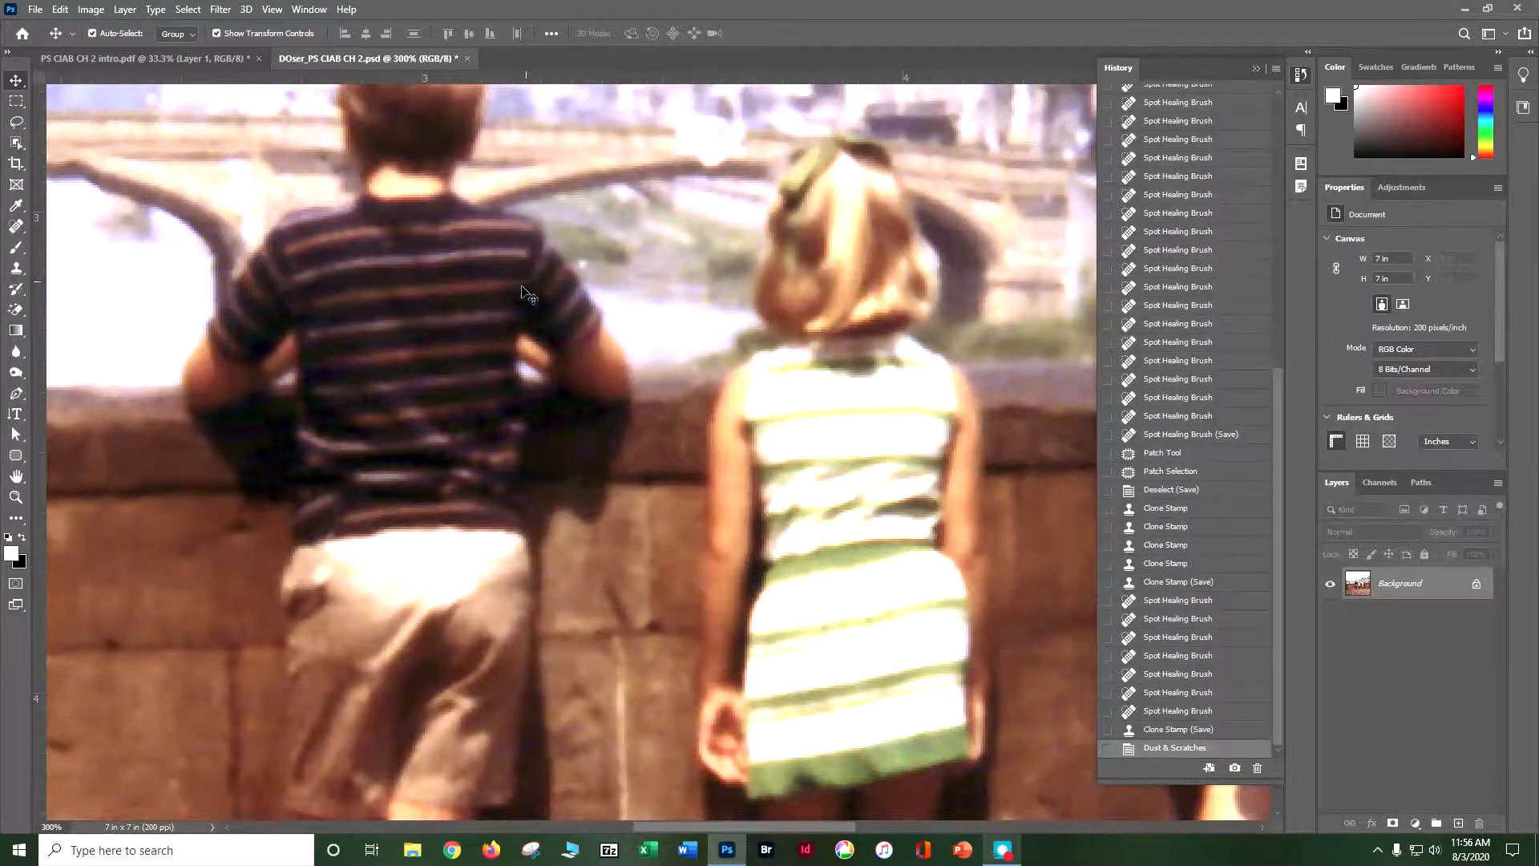
Compare the Smart Sharpen preview, and apply the filter with amount 60%, radius 1.5 px, reduce noise 10% and Lens Blur removal
left_click(218, 12)
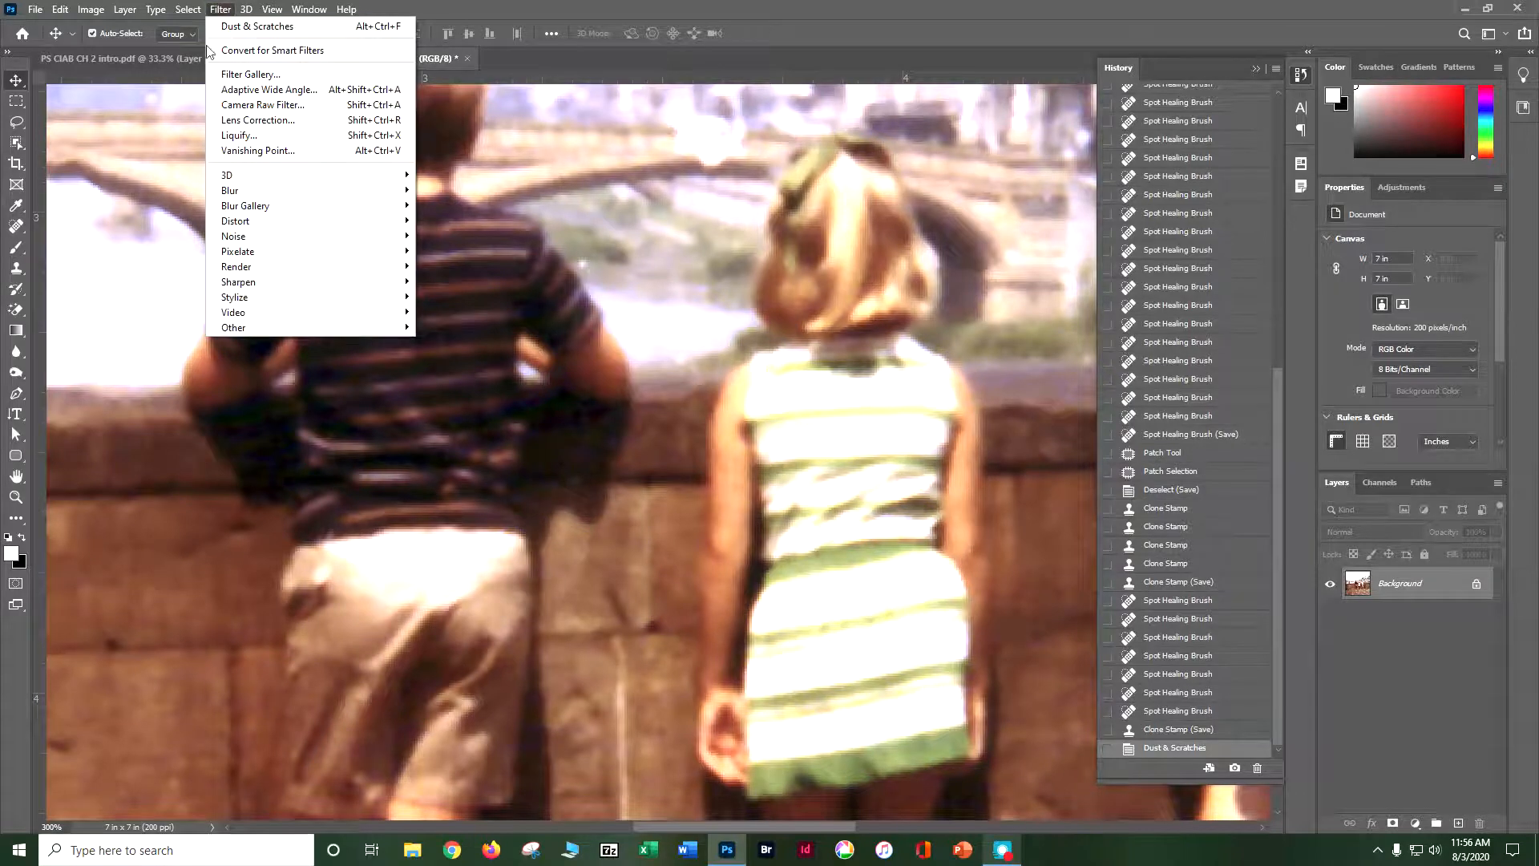
mouse_move(236, 295)
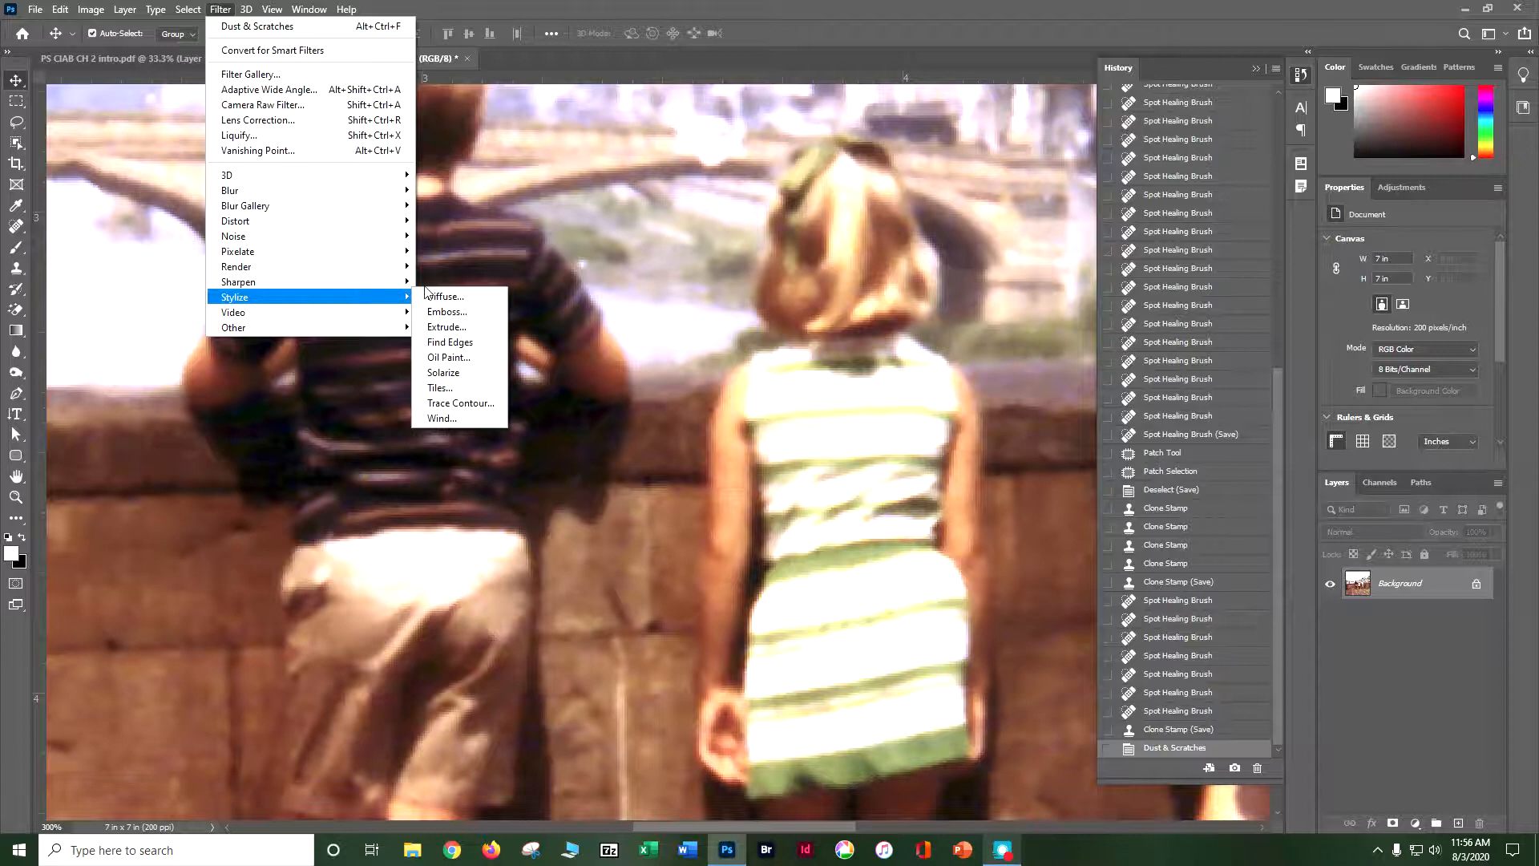
mouse_move(393, 282)
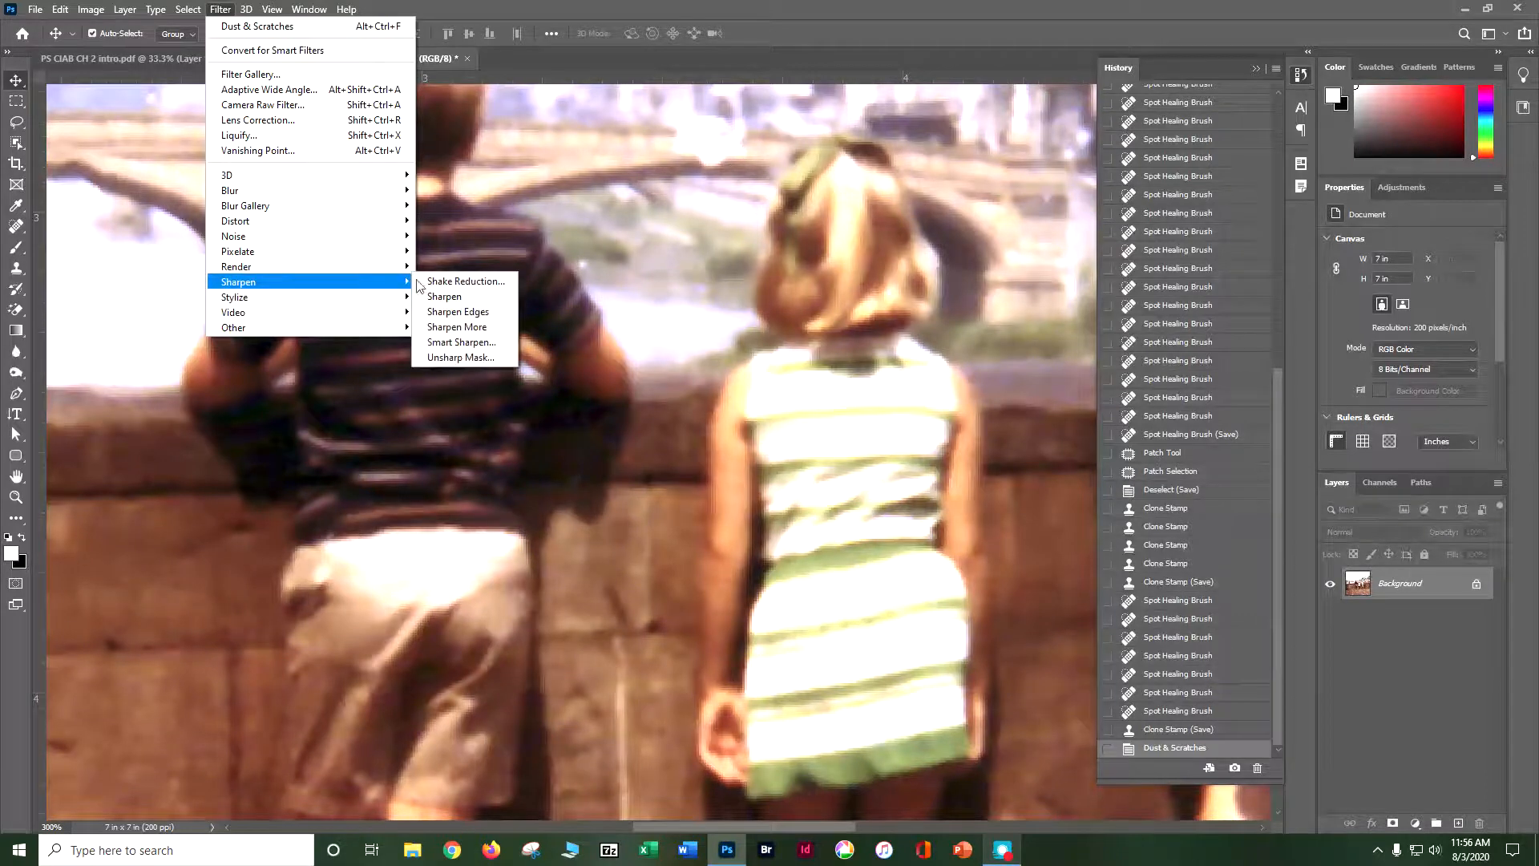
left_click(454, 340)
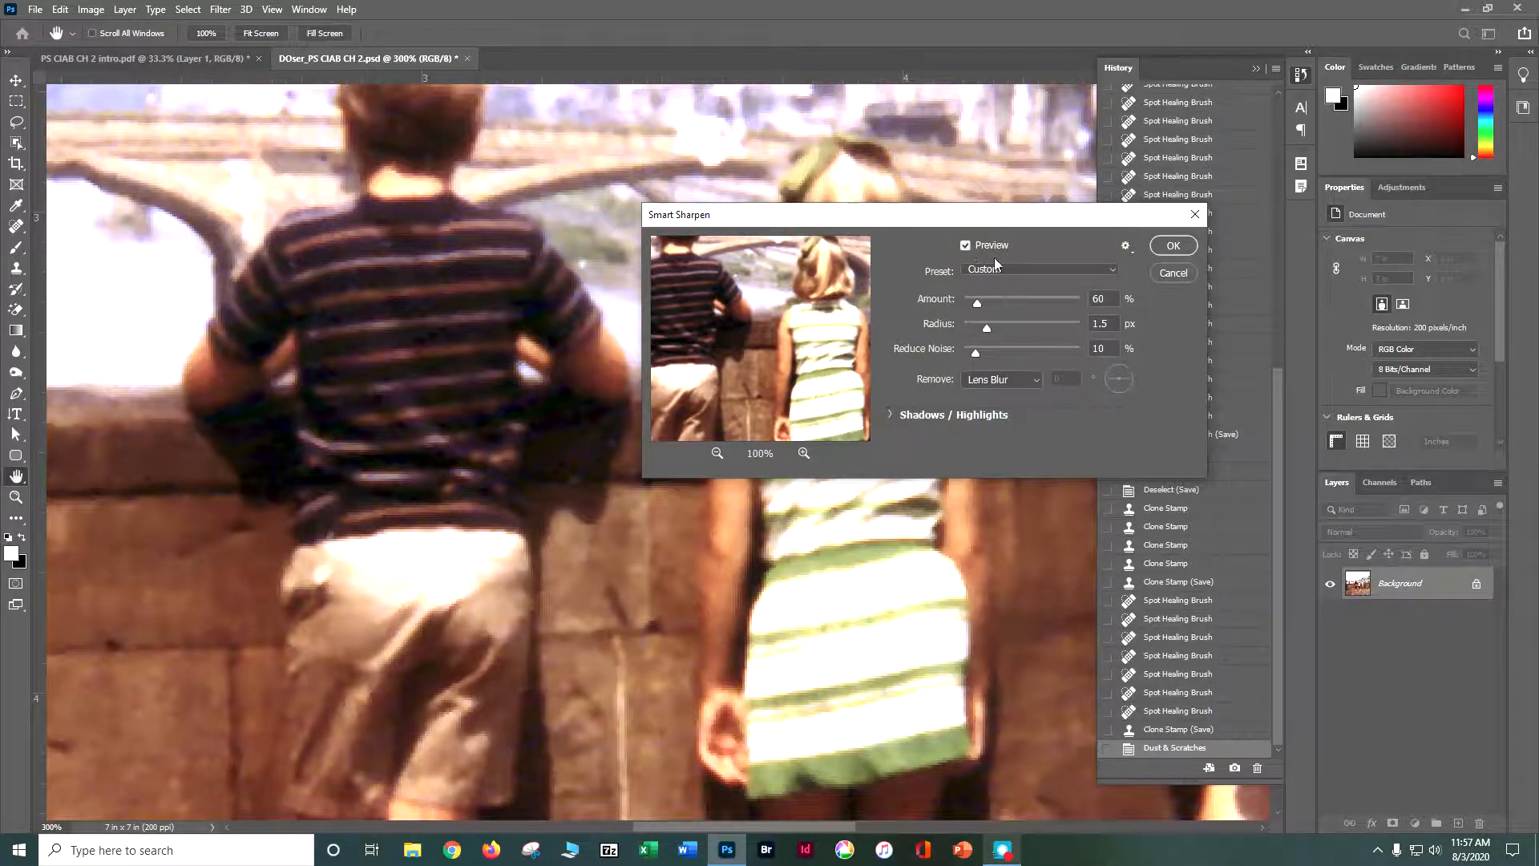
left_click(966, 246)
left_click(967, 247)
mouse_move(978, 302)
left_mouse_down()
mouse_move(1016, 301)
mouse_move(999, 305)
left_mouse_up()
left_click(1101, 298)
key("BackSpace")
type("60")
left_click(1167, 248)
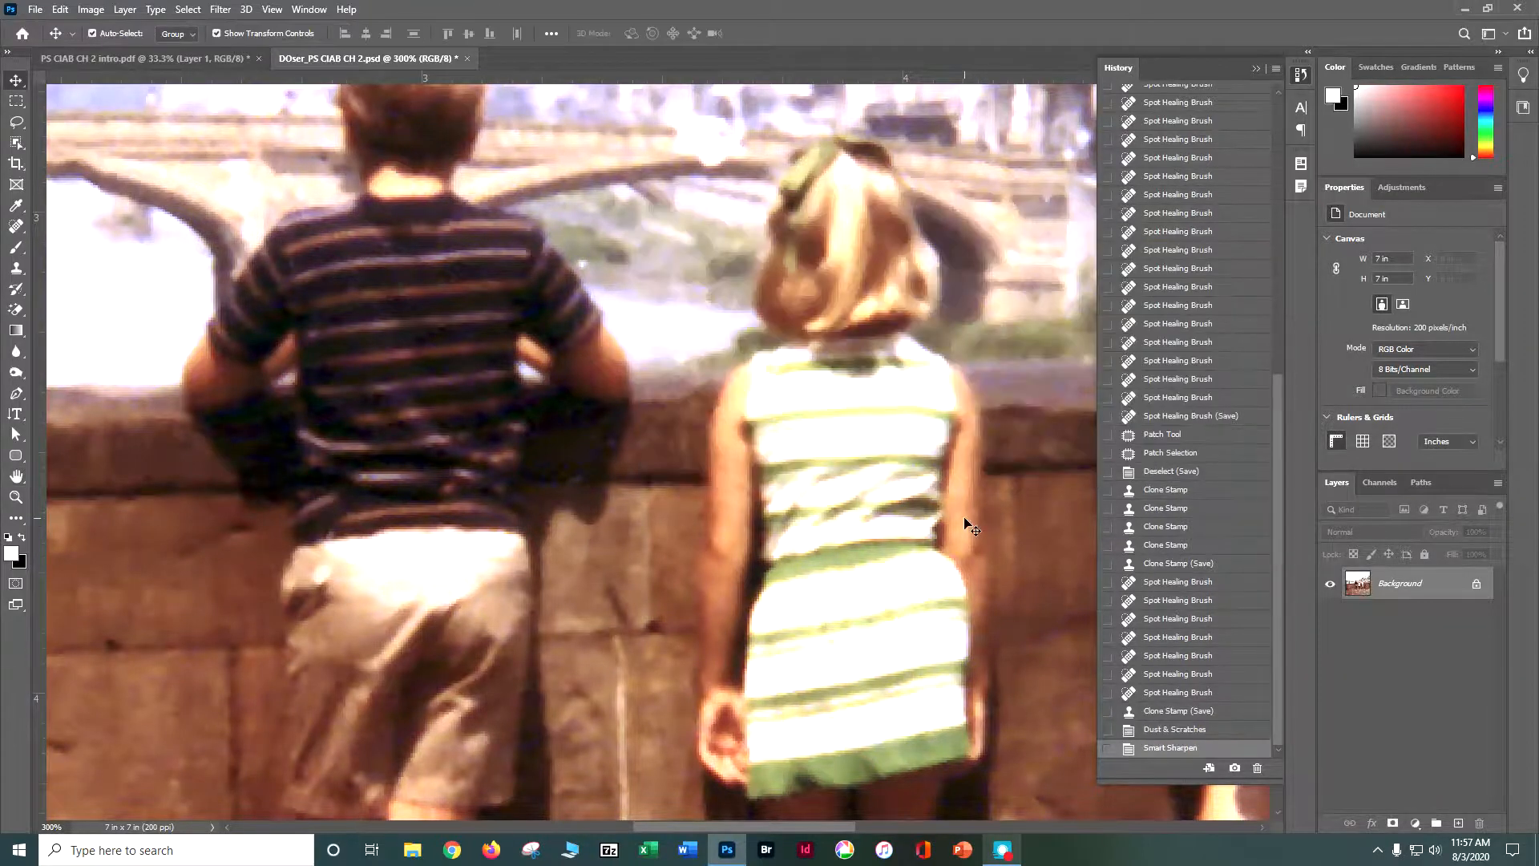
Review the sharpened photo as a whole and save the document
key("ctrl+1")
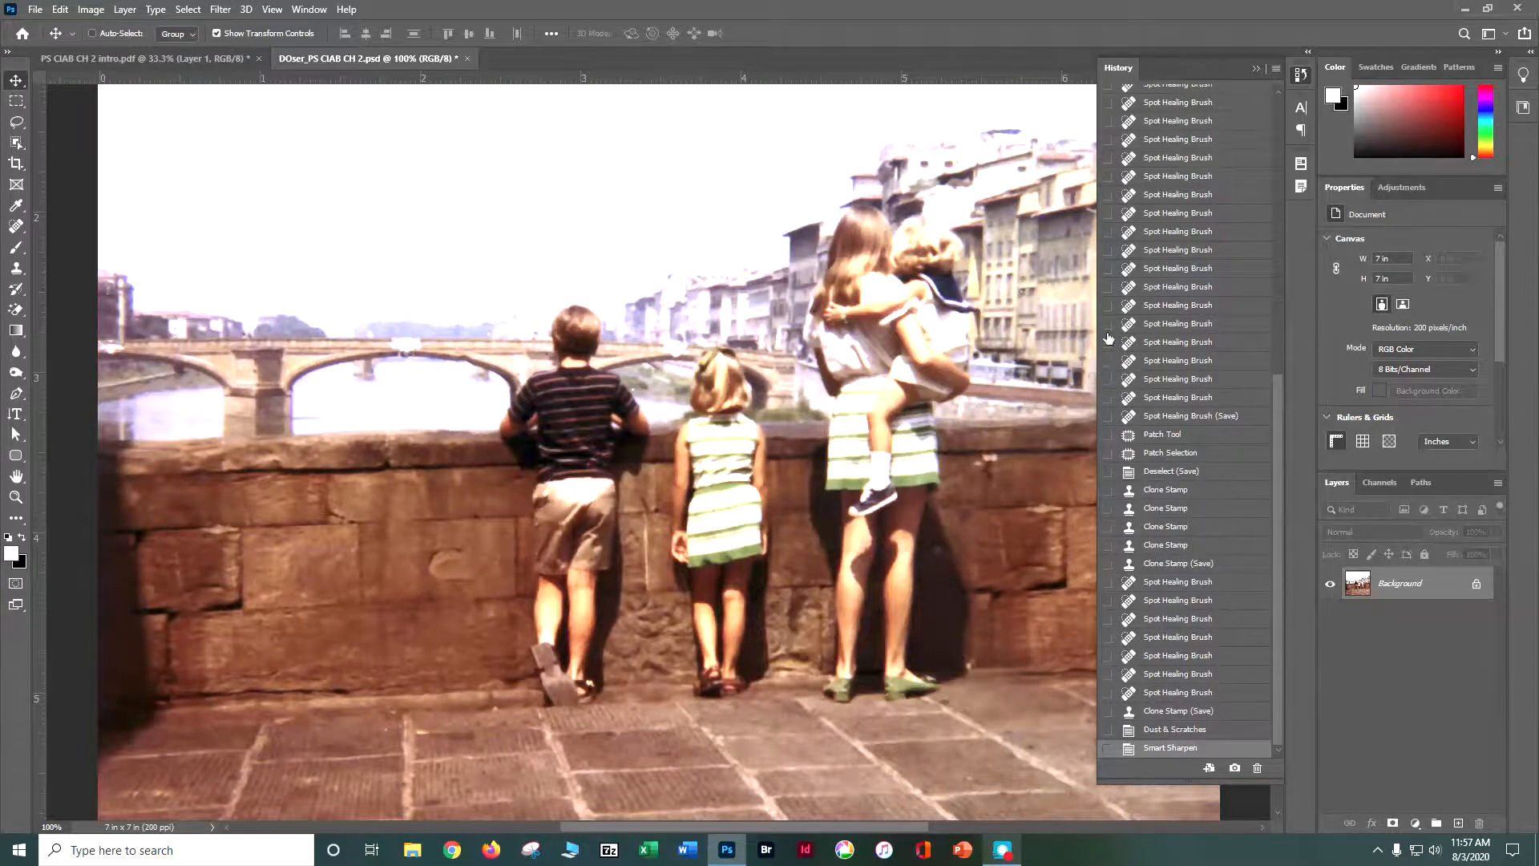
key("ctrl+minus")
scroll(1074, 418, "up", 3)
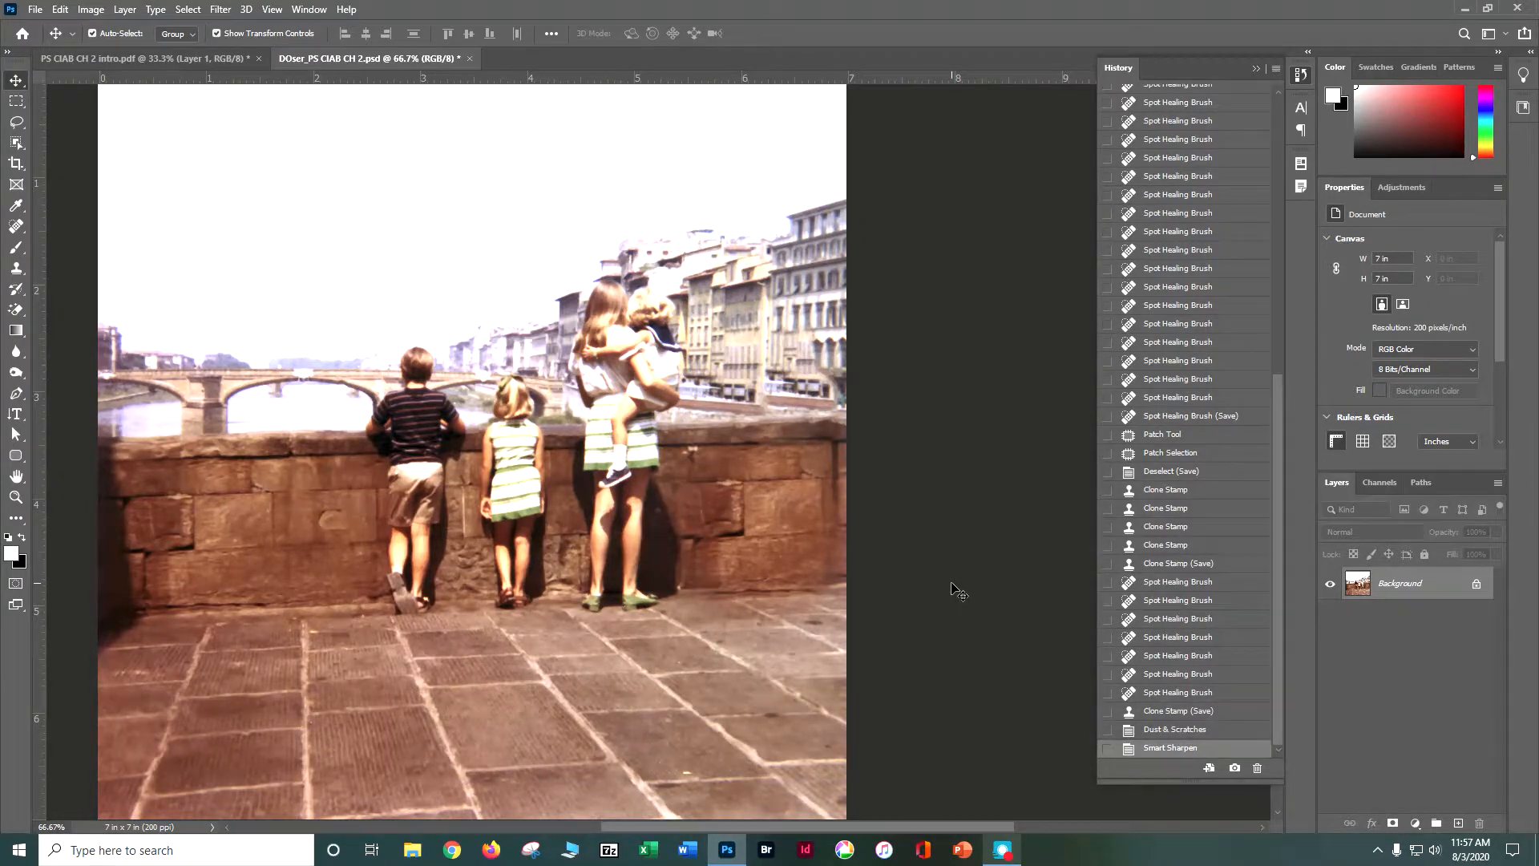
key("ctrl+s")
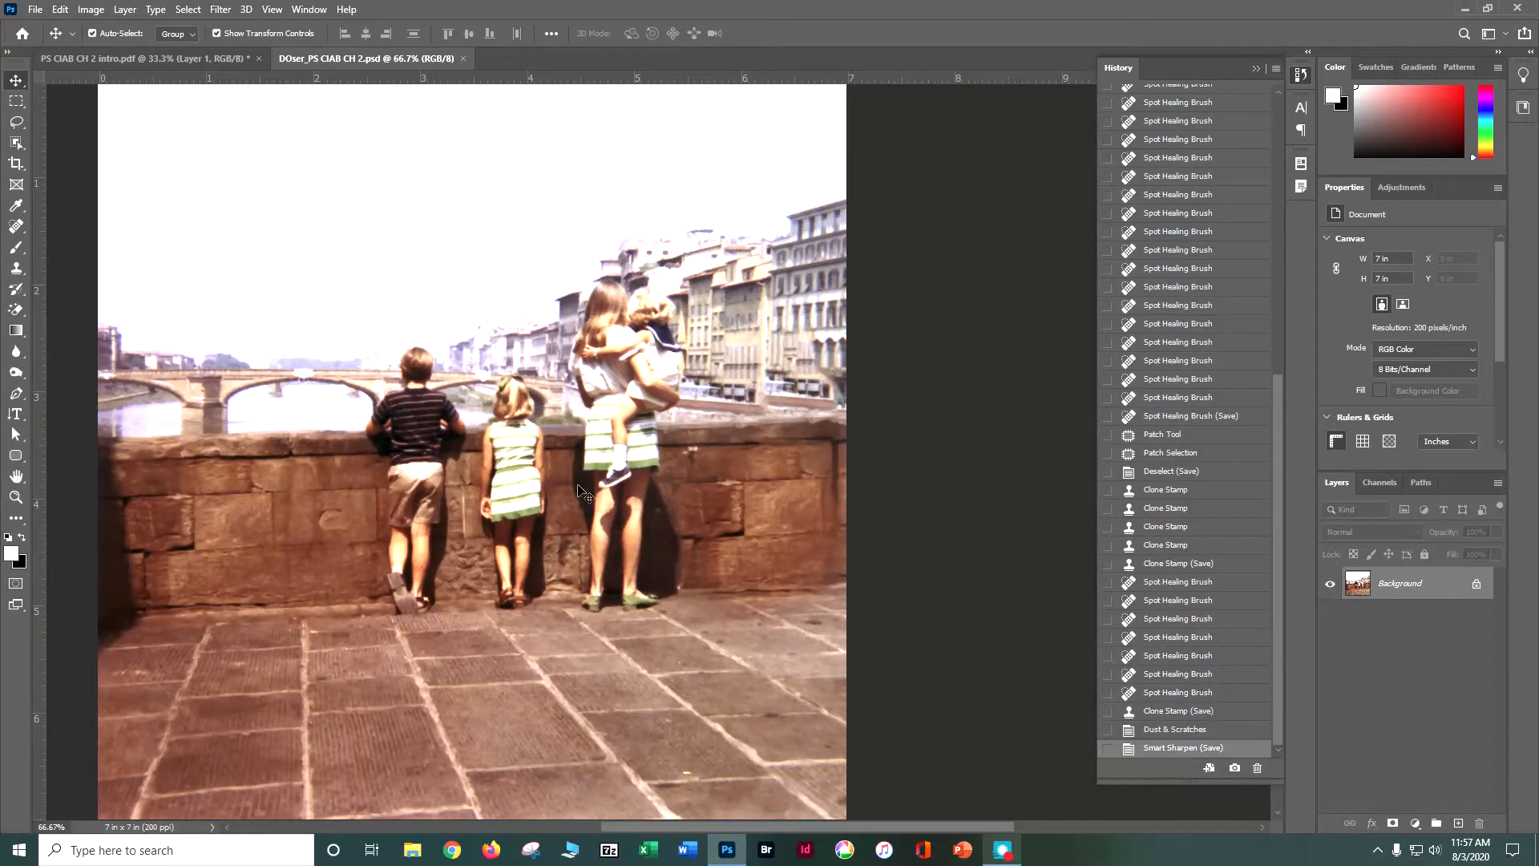